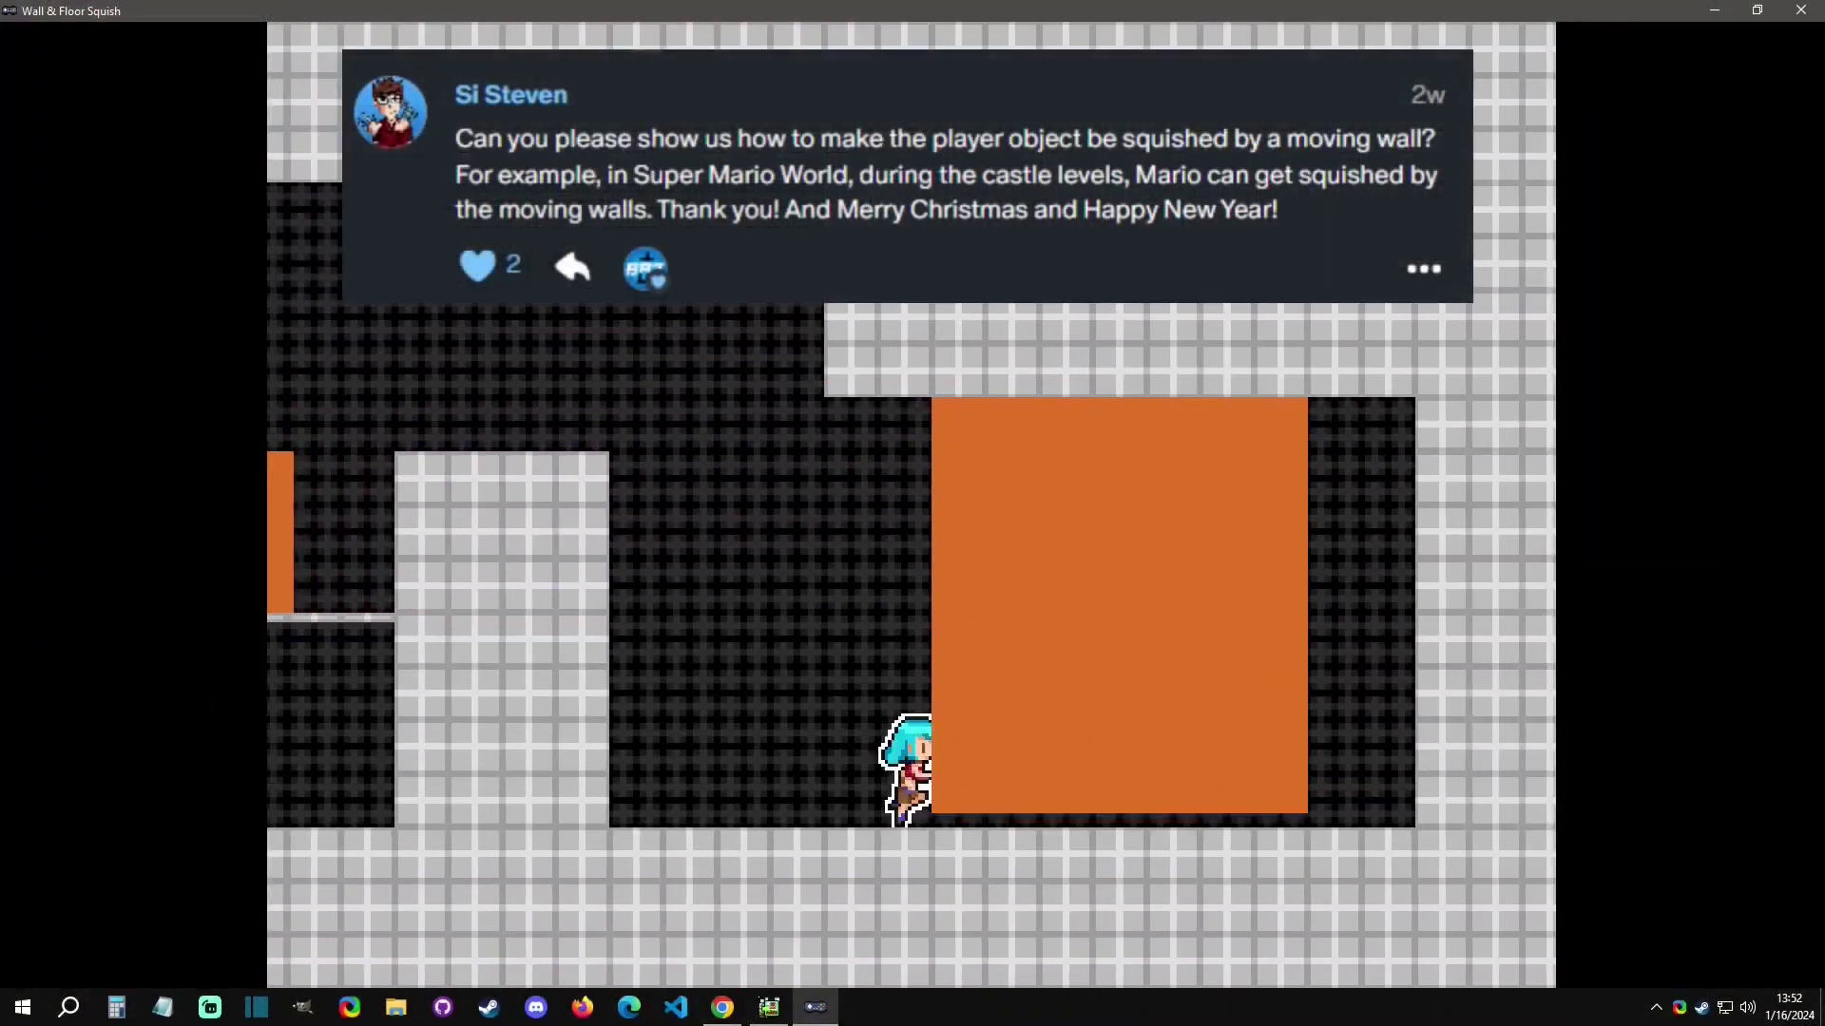
Walk the character left and right and jump over the orange crusher blocks in the test play.
key("Right")
key("Left")
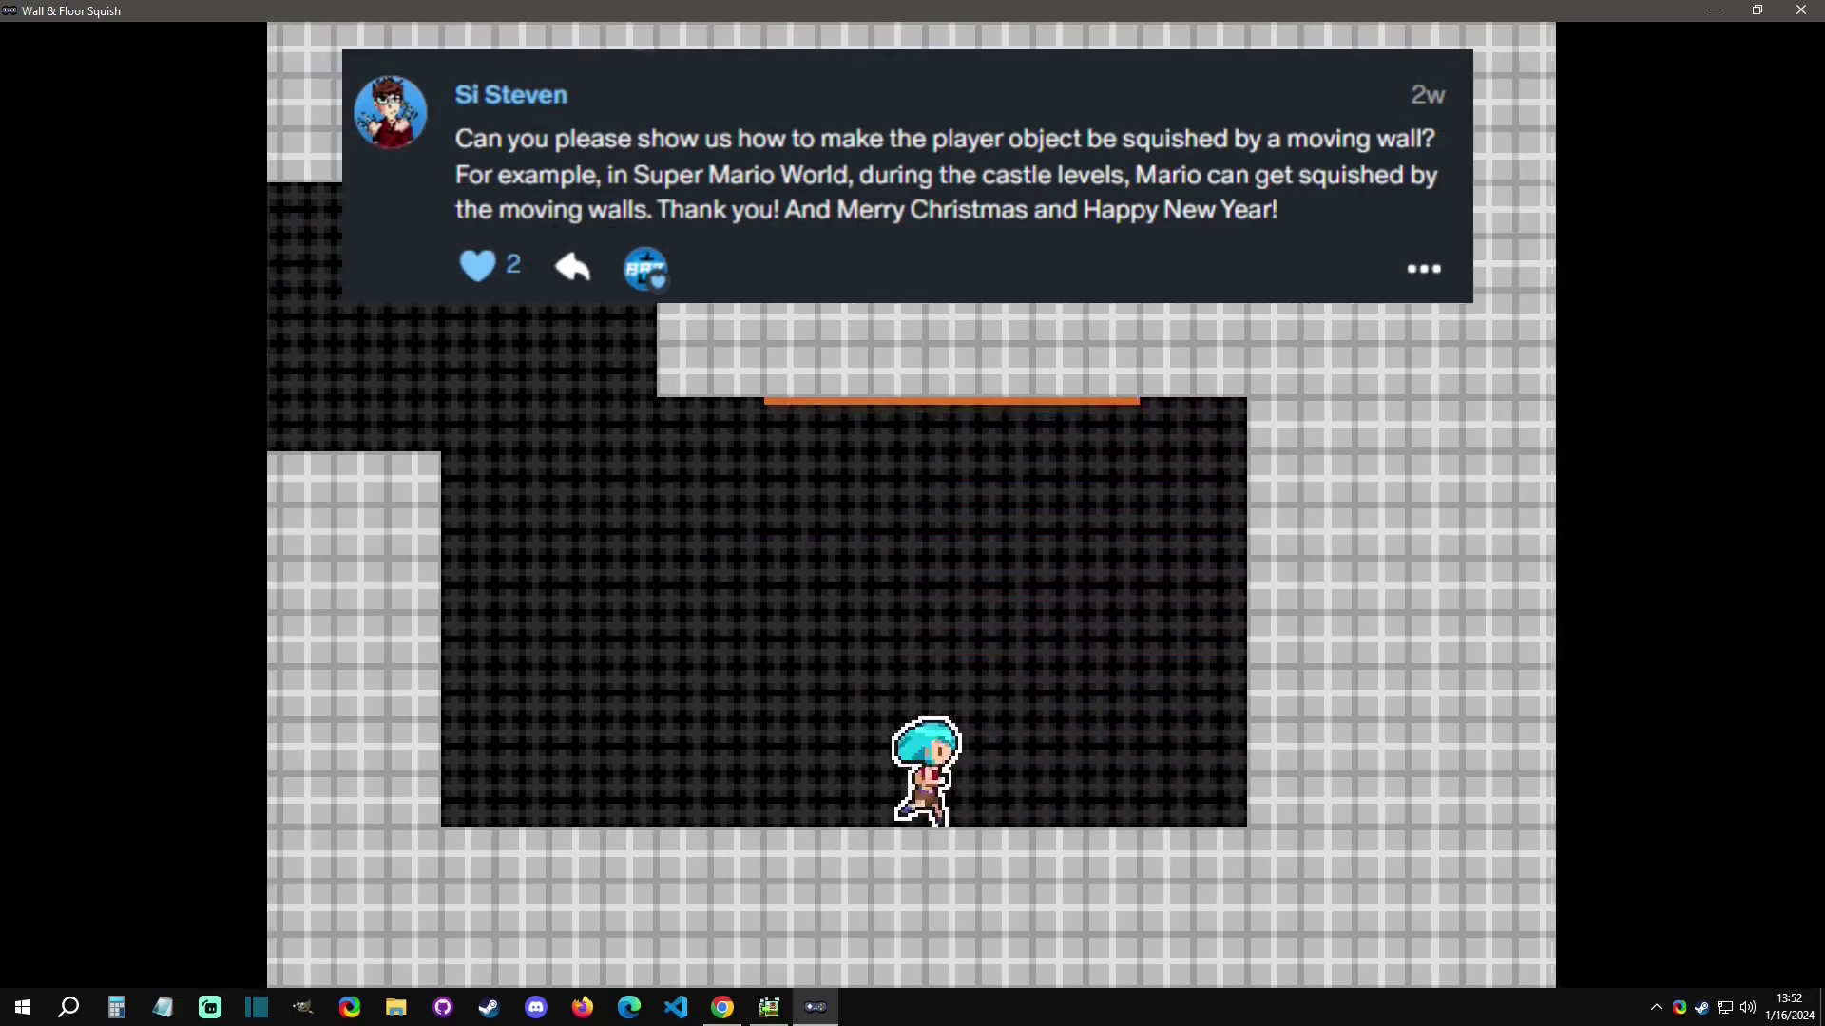
key("Right")
key("Left")
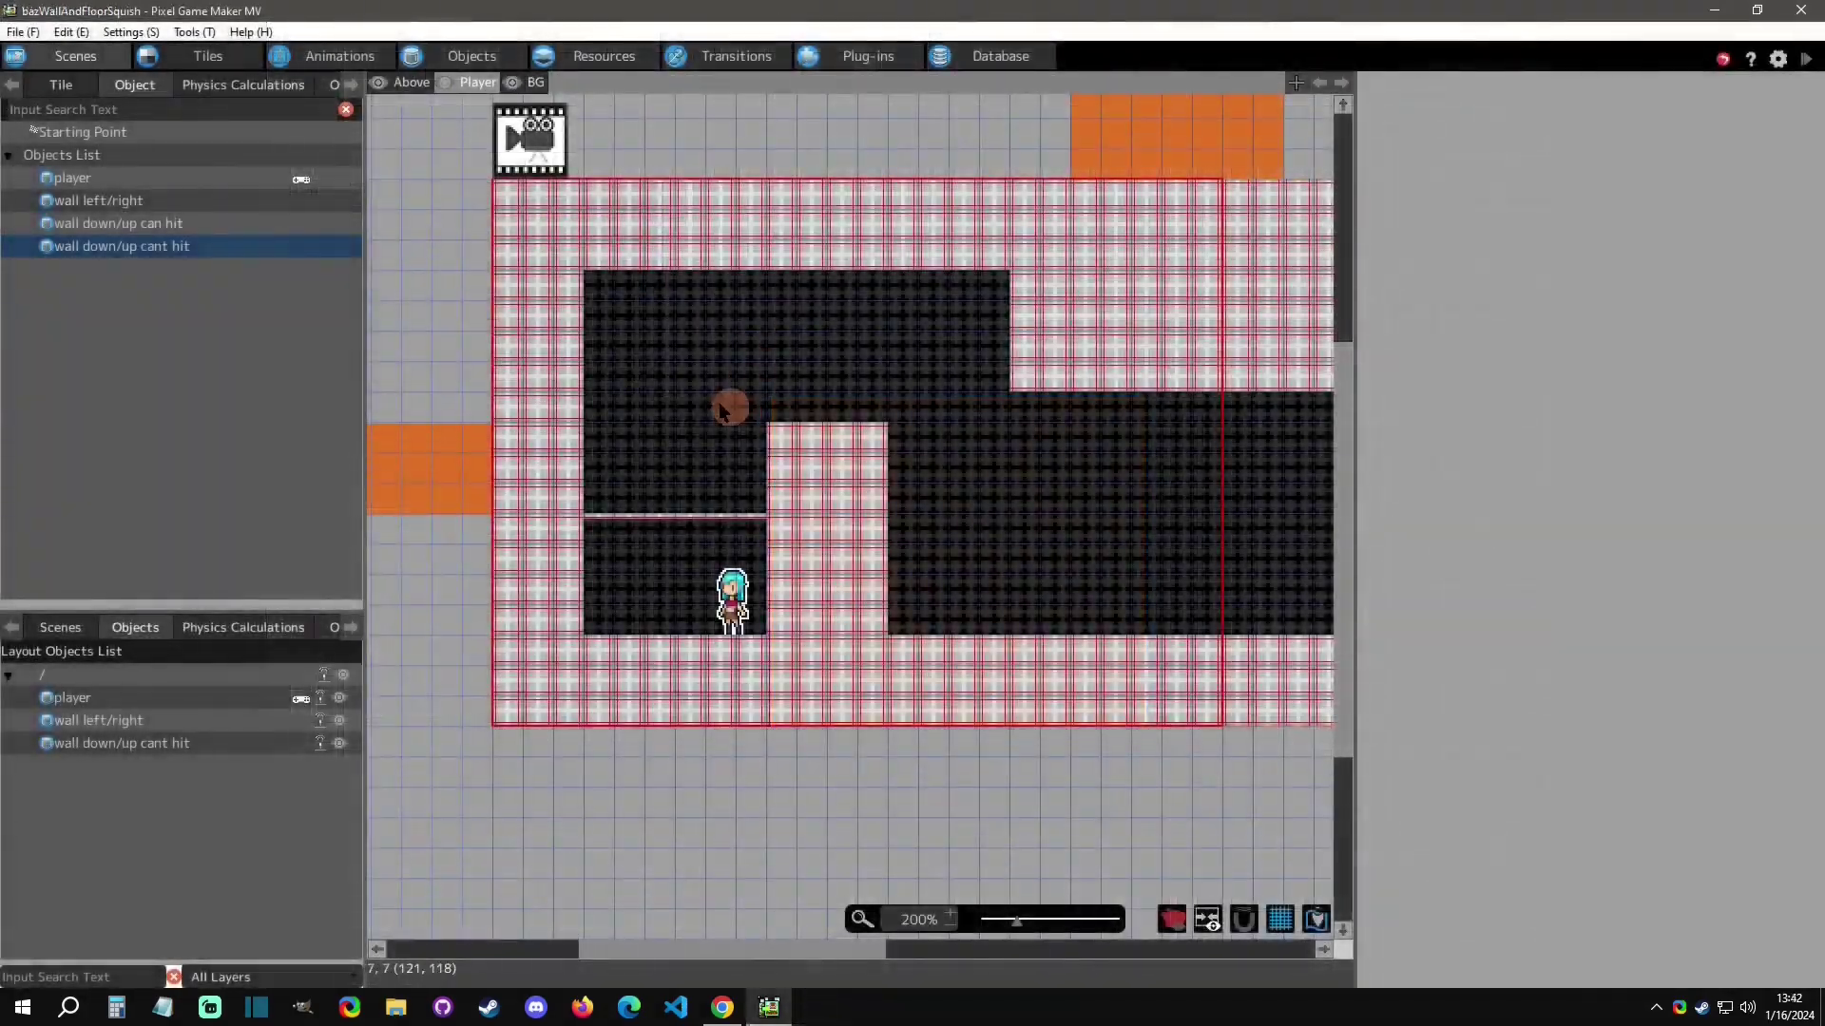
Open the orange wall's base object and review the wall left/right Object Settings.
left_click(459, 476)
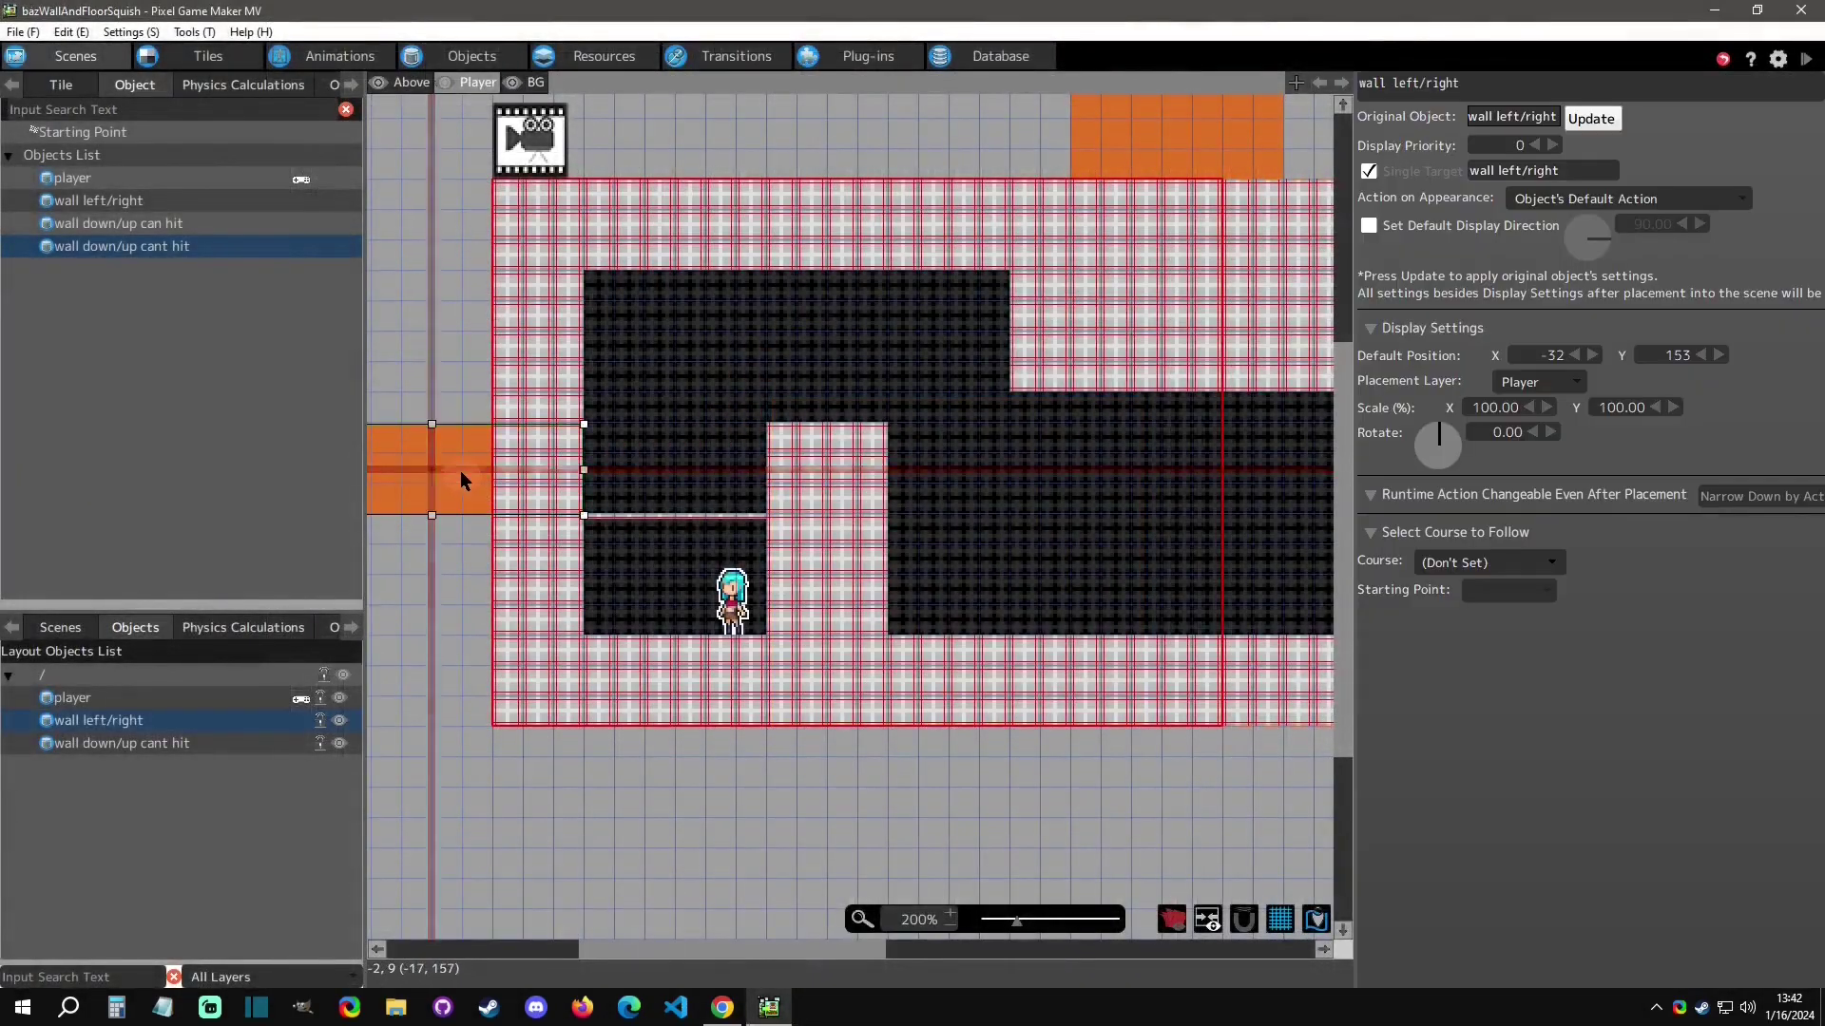
right_click(460, 470)
left_click(498, 671)
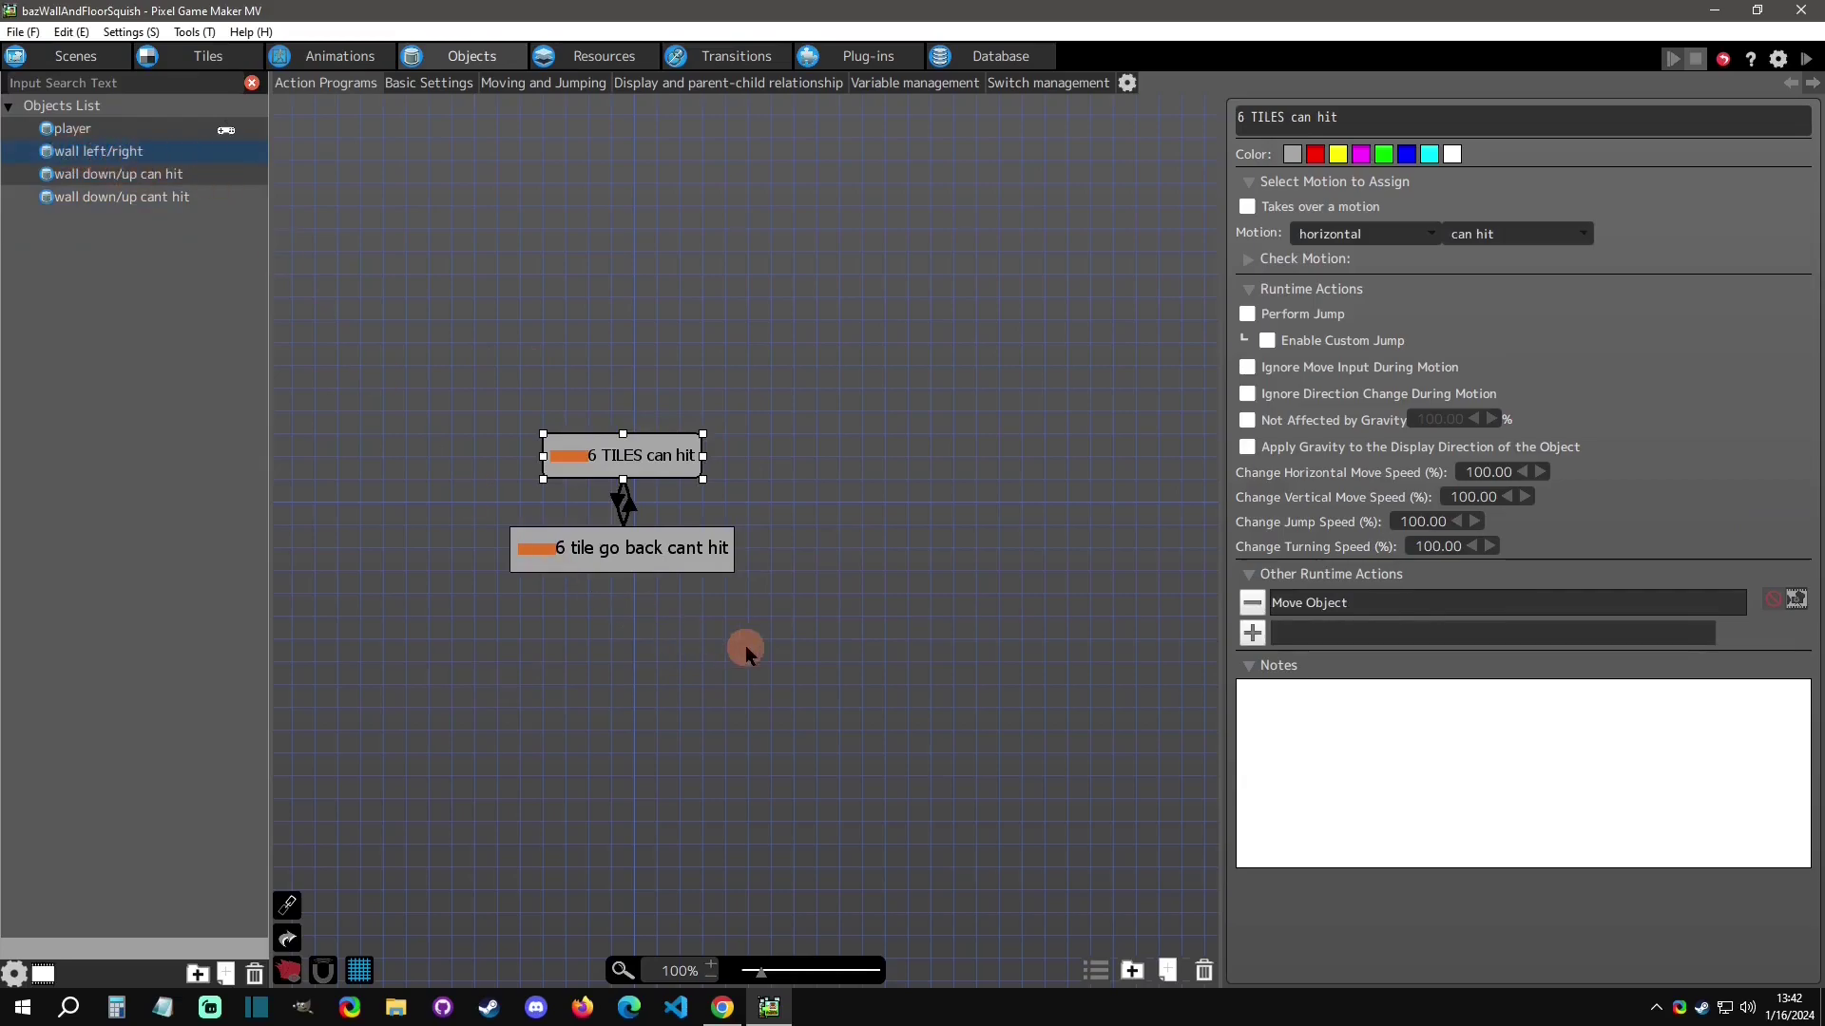
right_click(141, 152)
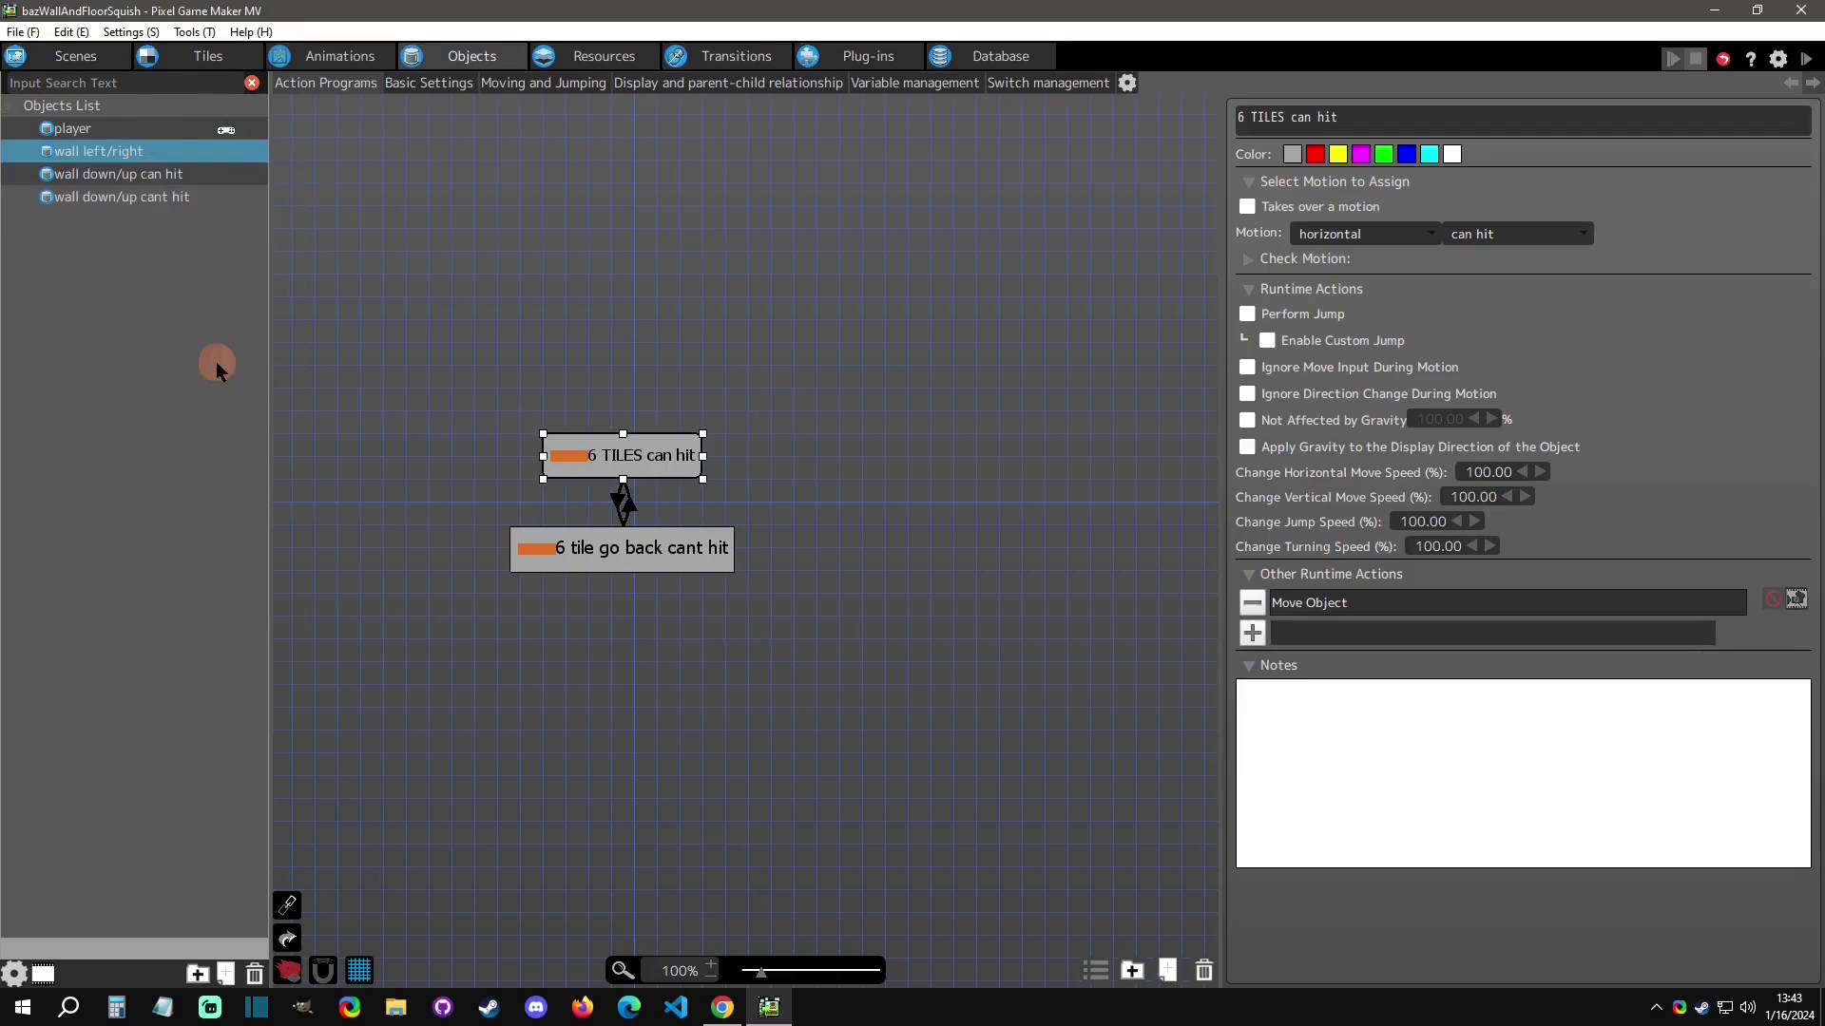
left_click(220, 366)
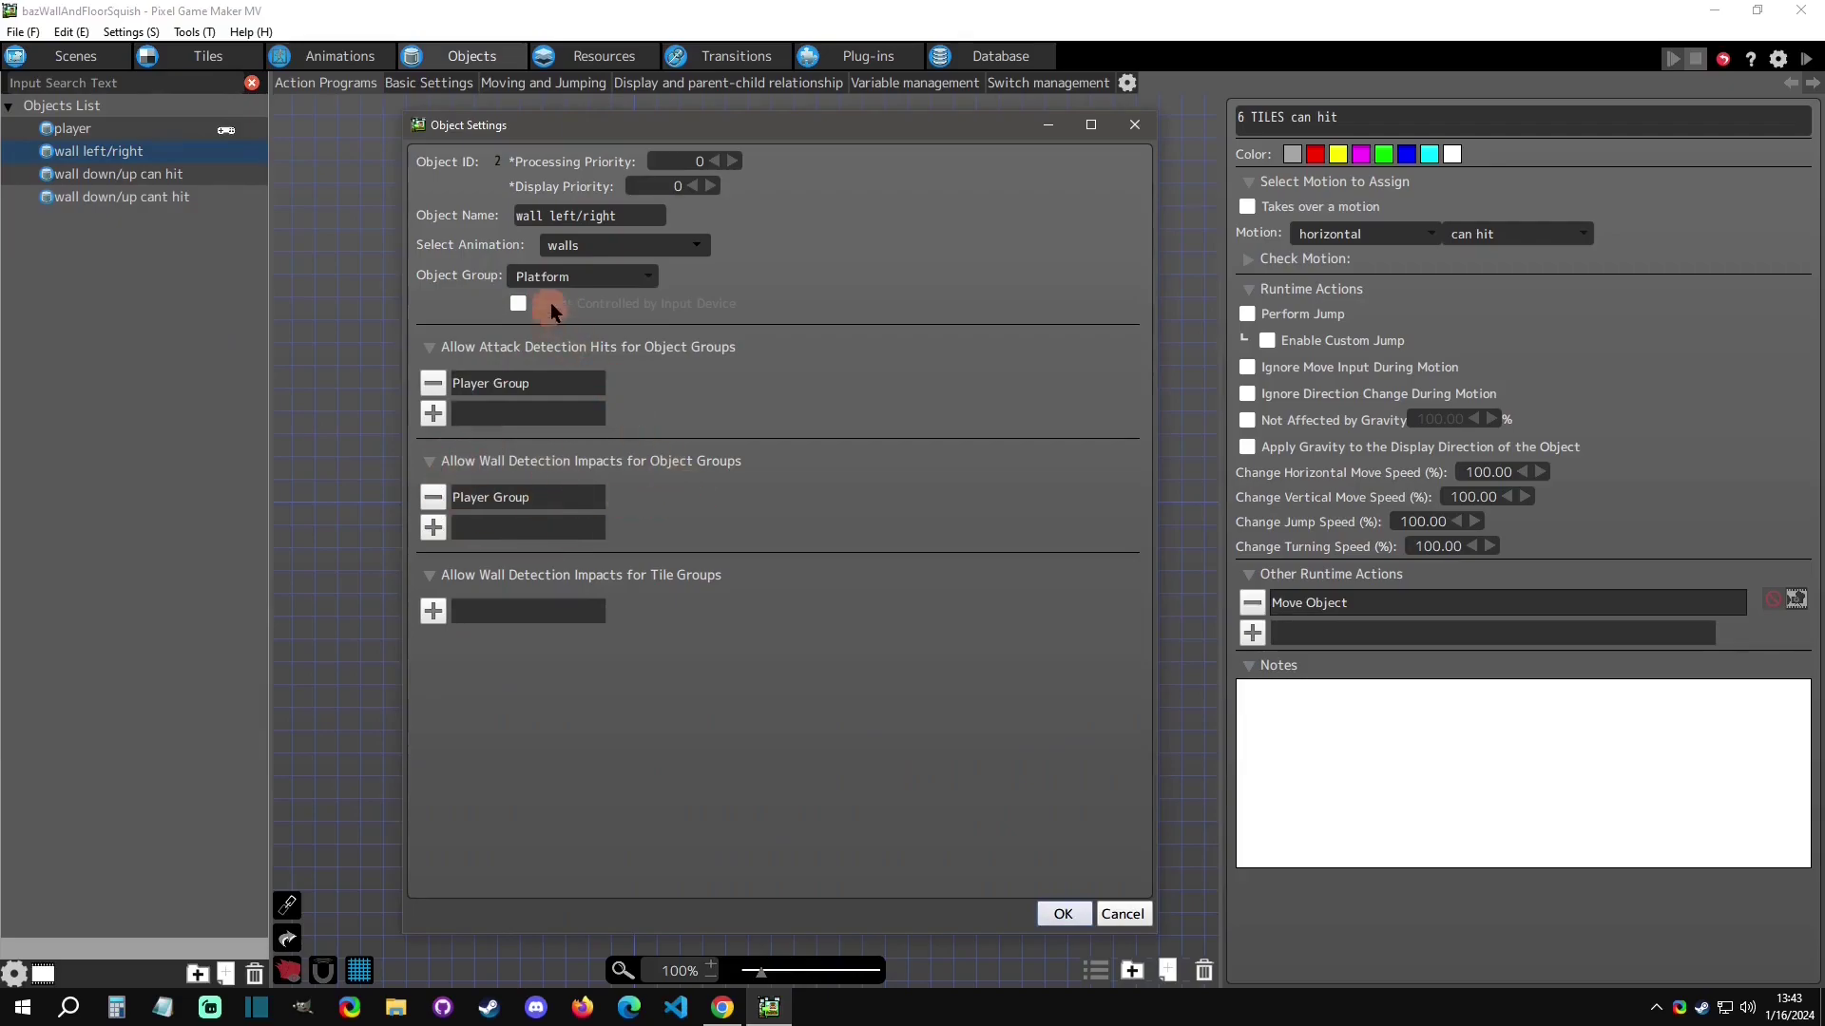
left_click(1051, 907)
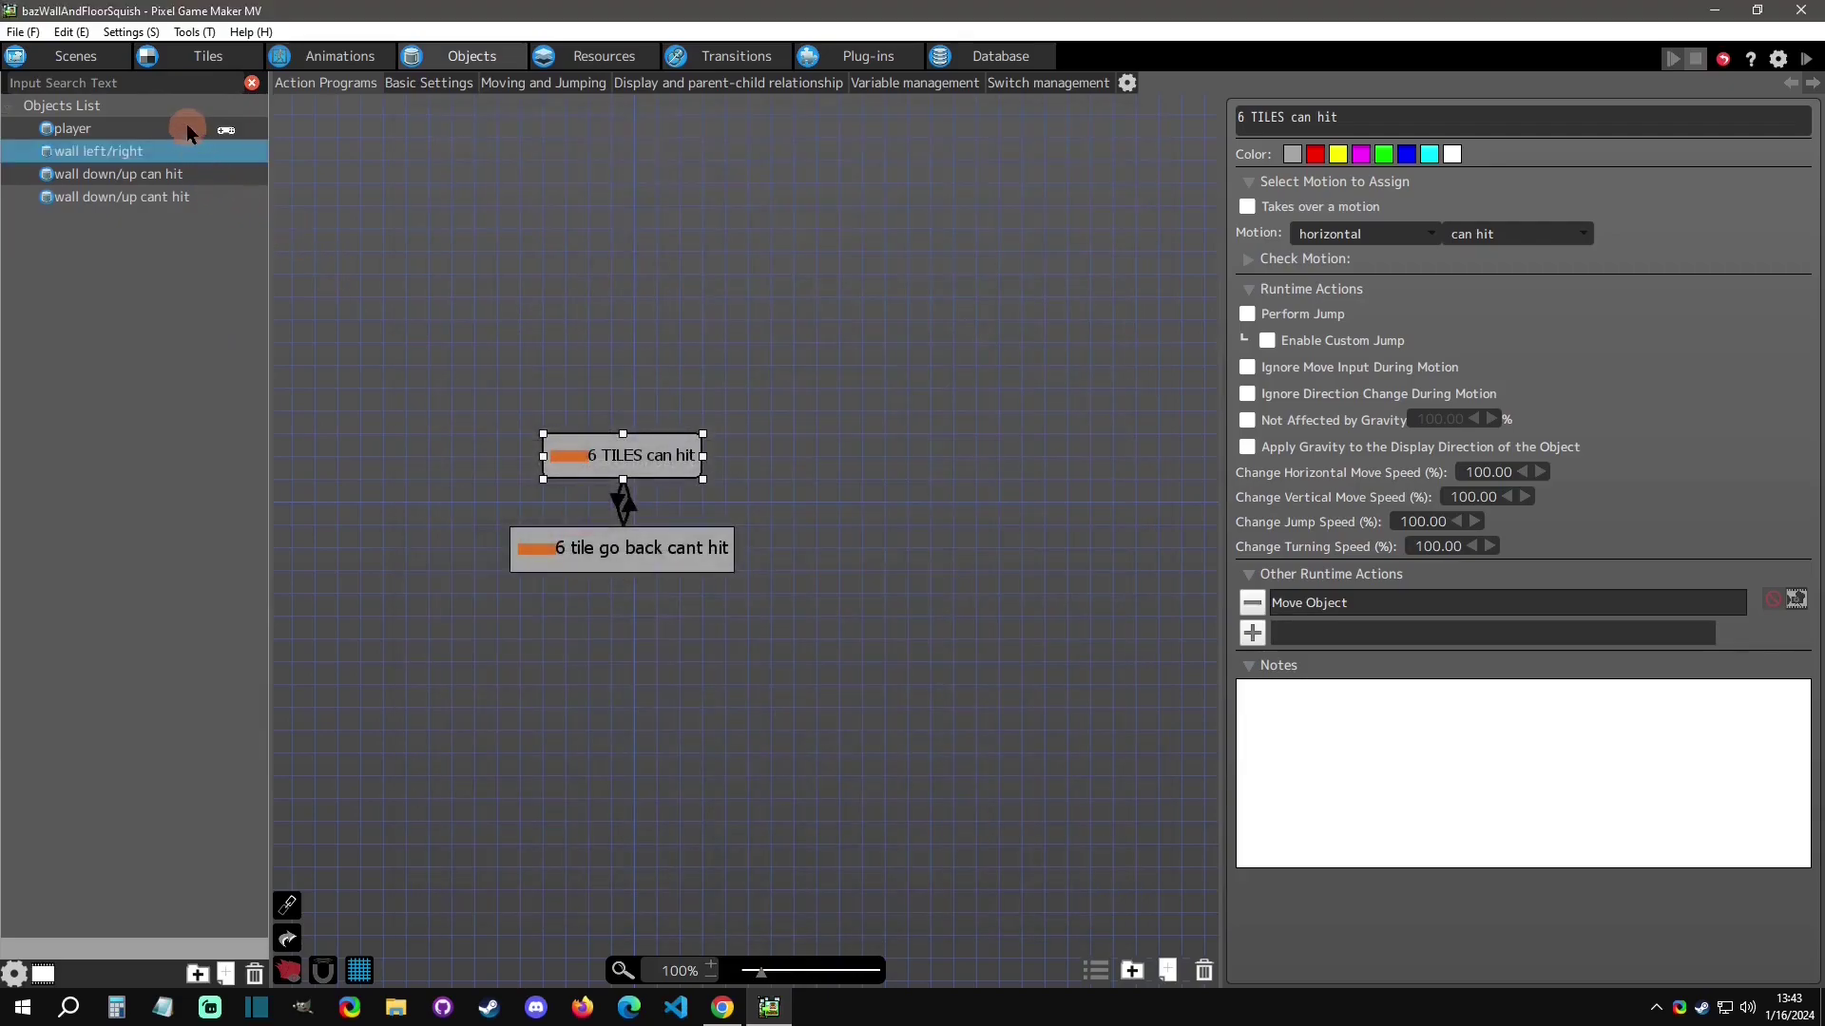
Review the player's Basic Settings, then return to the wall left/right action program.
left_click(186, 131)
left_click(427, 82)
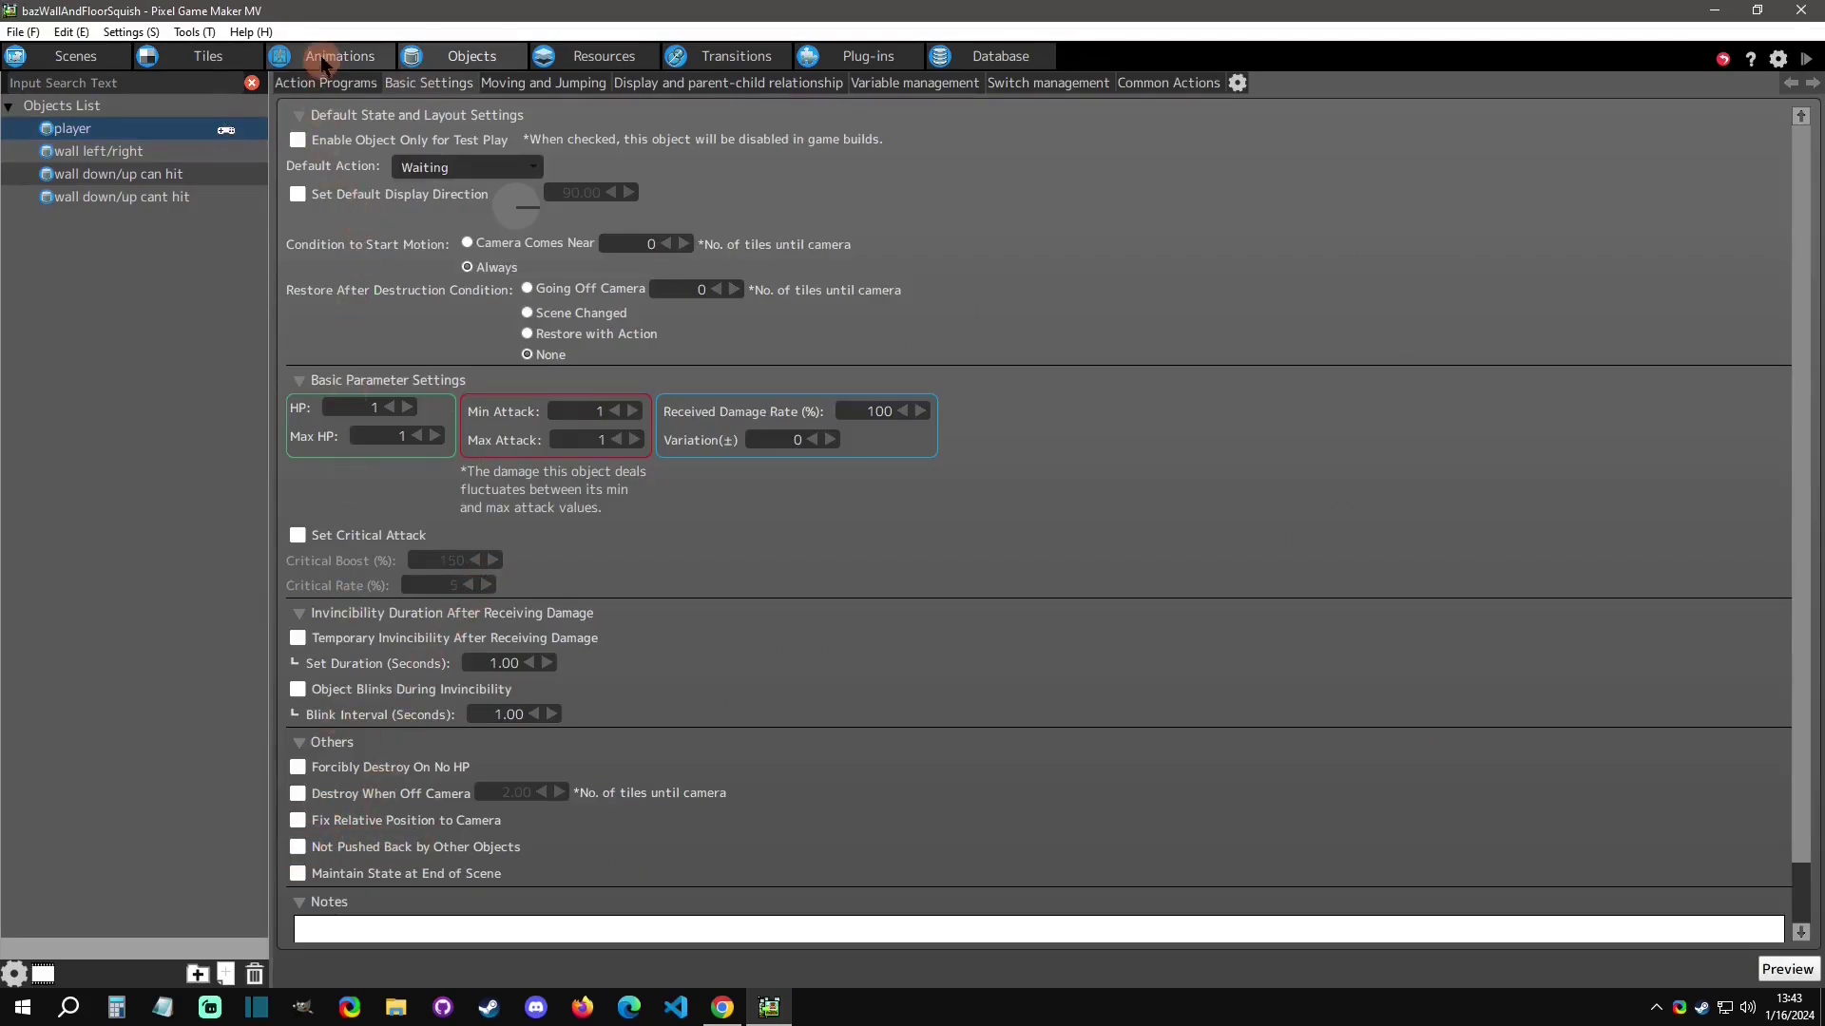
left_click(323, 84)
left_click(146, 159)
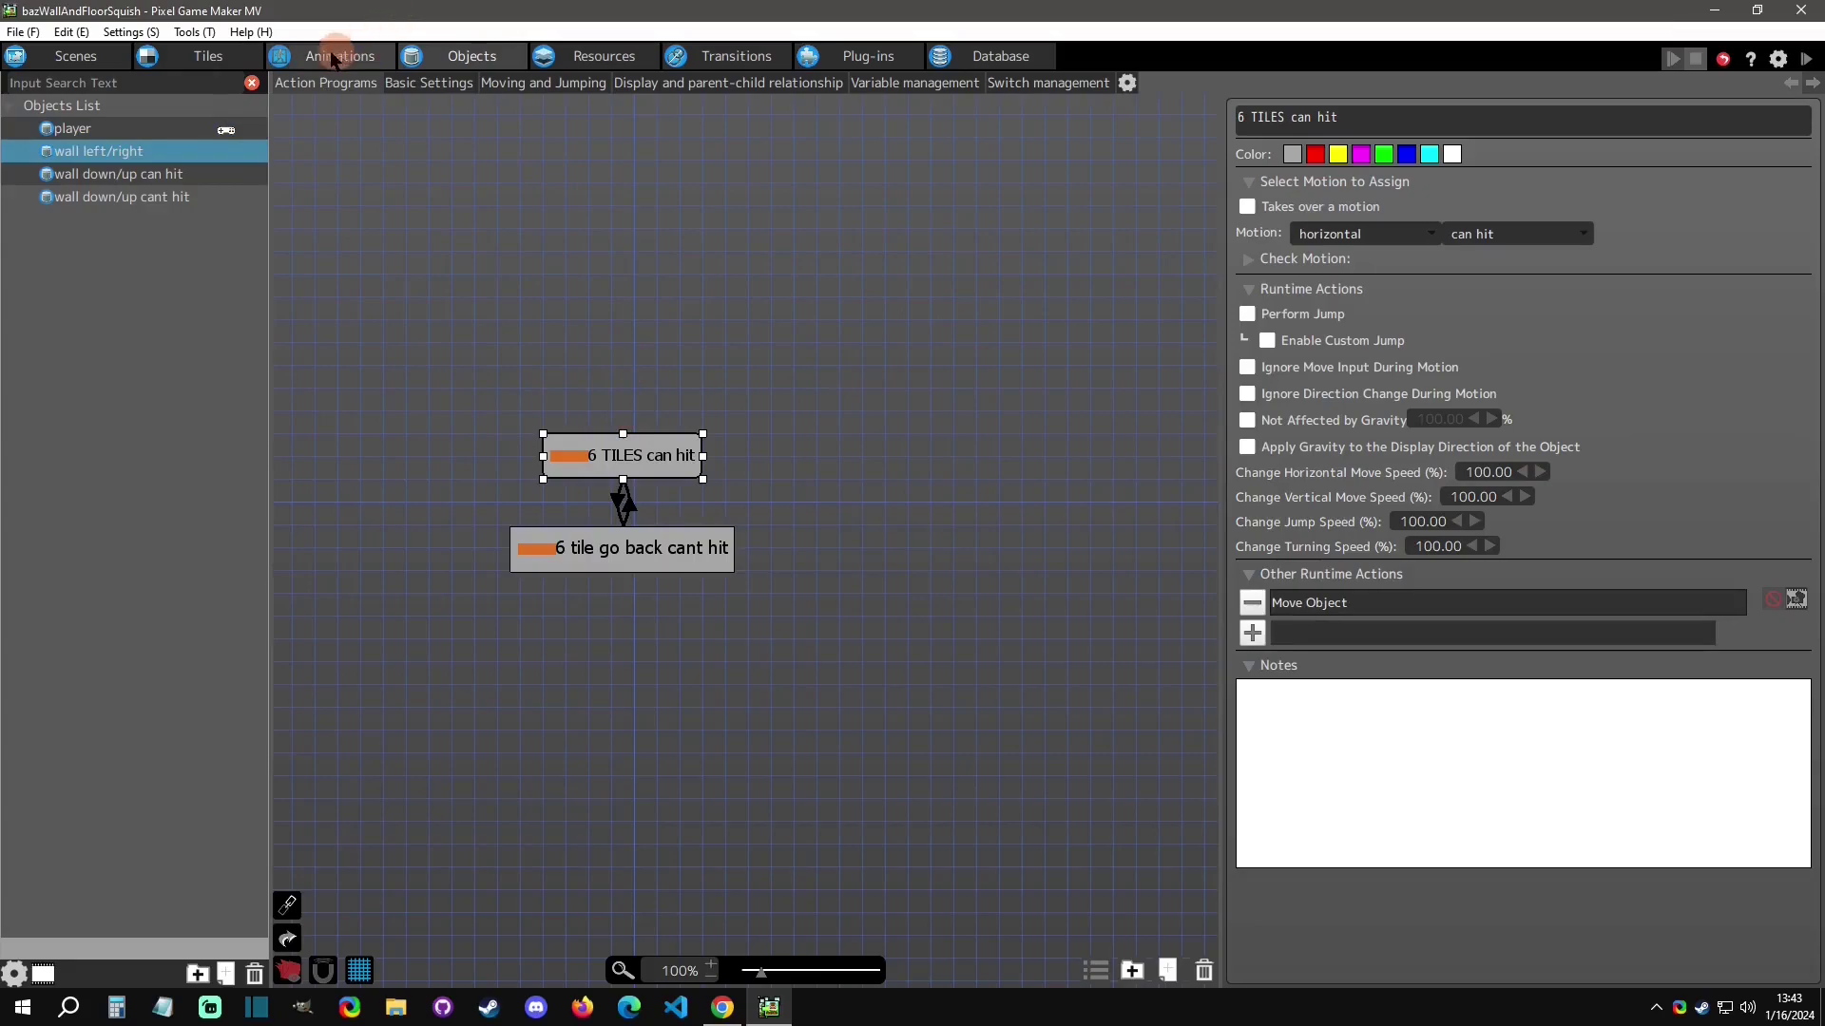
Zoom the scene layout to 800% and nudge the left wall slightly right.
left_click(76, 56)
scroll(533, 495, "up", 5)
scroll(520, 493, "down", 5)
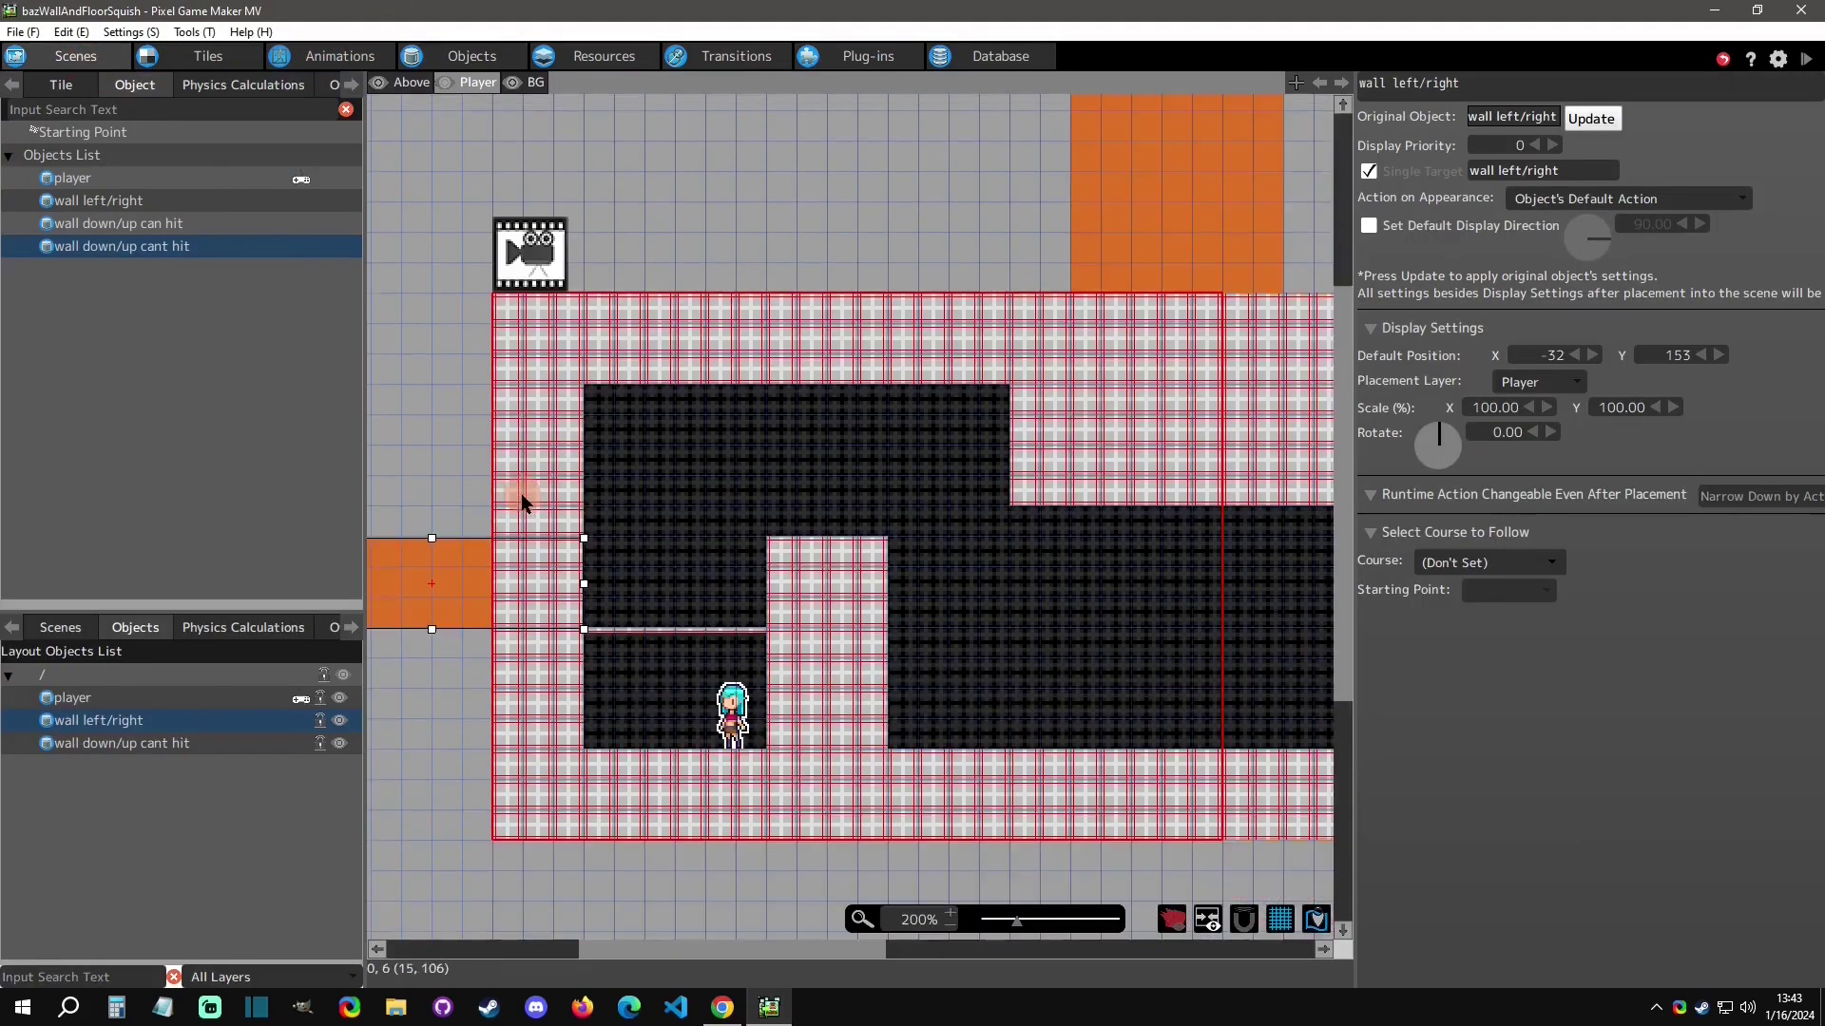
scroll(521, 493, "up", 2, "ctrl")
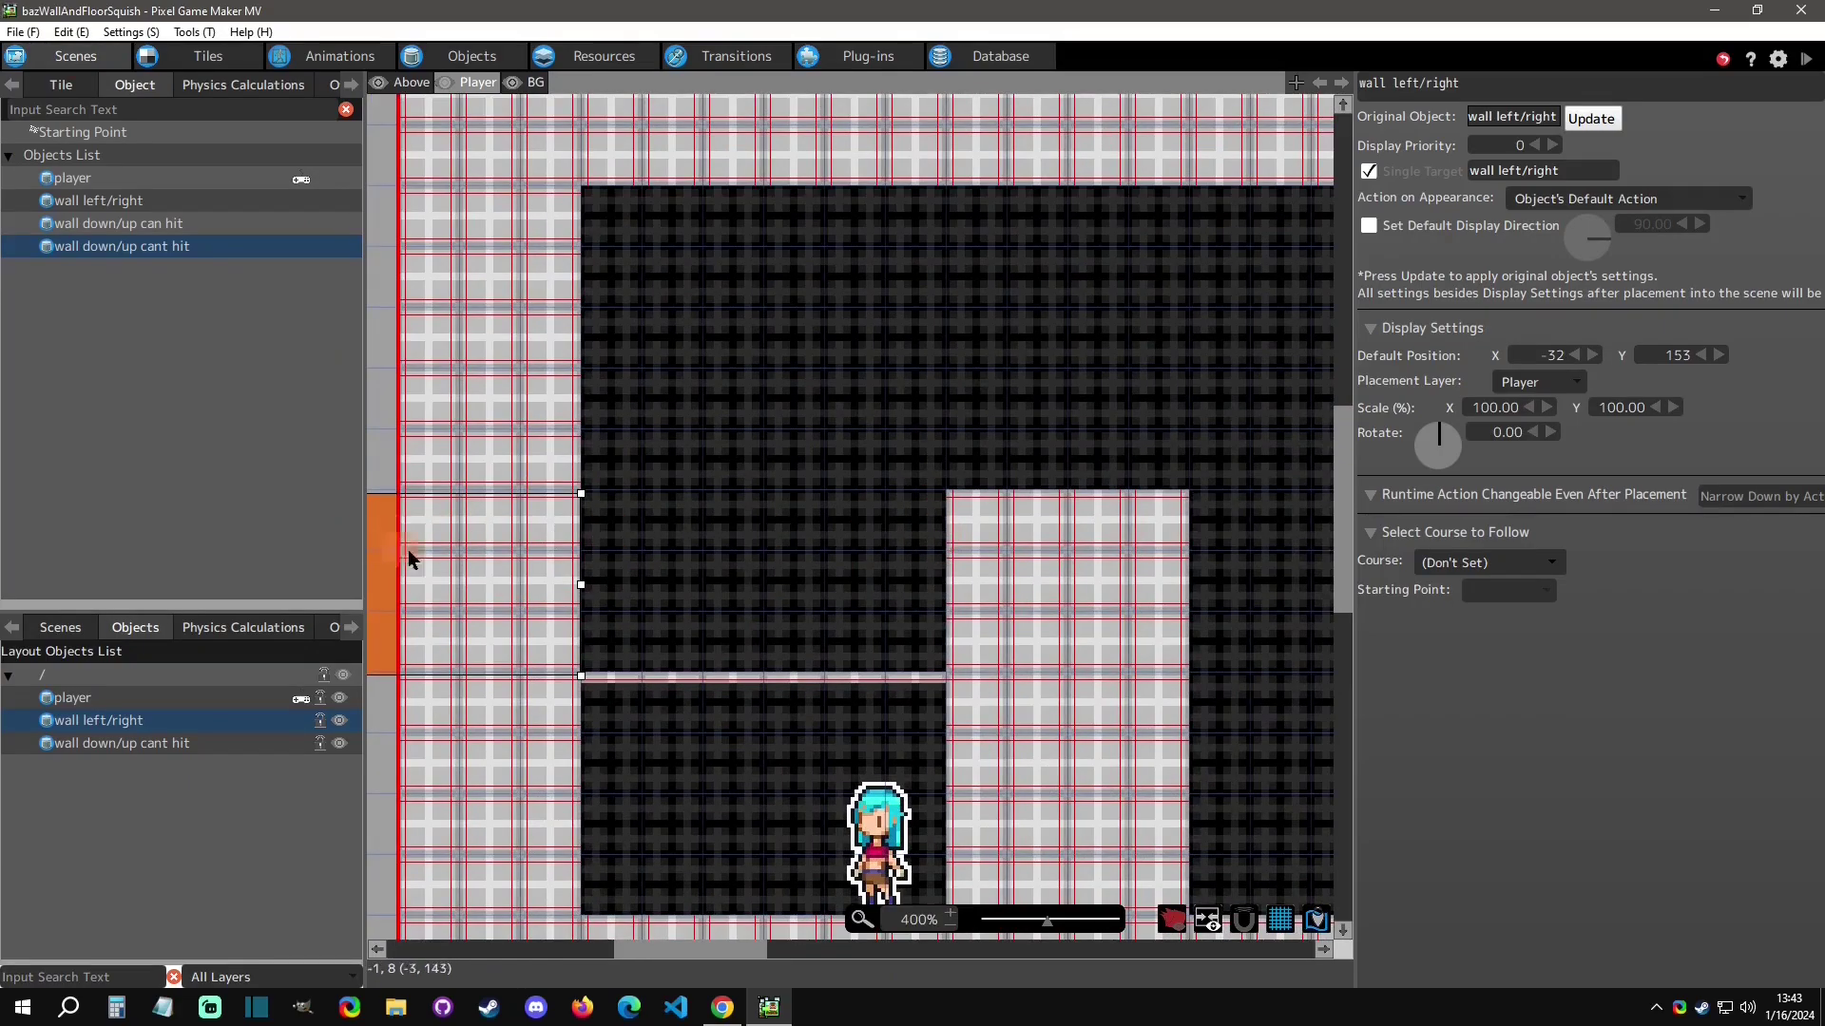
scroll(543, 511, "up", 2, "ctrl")
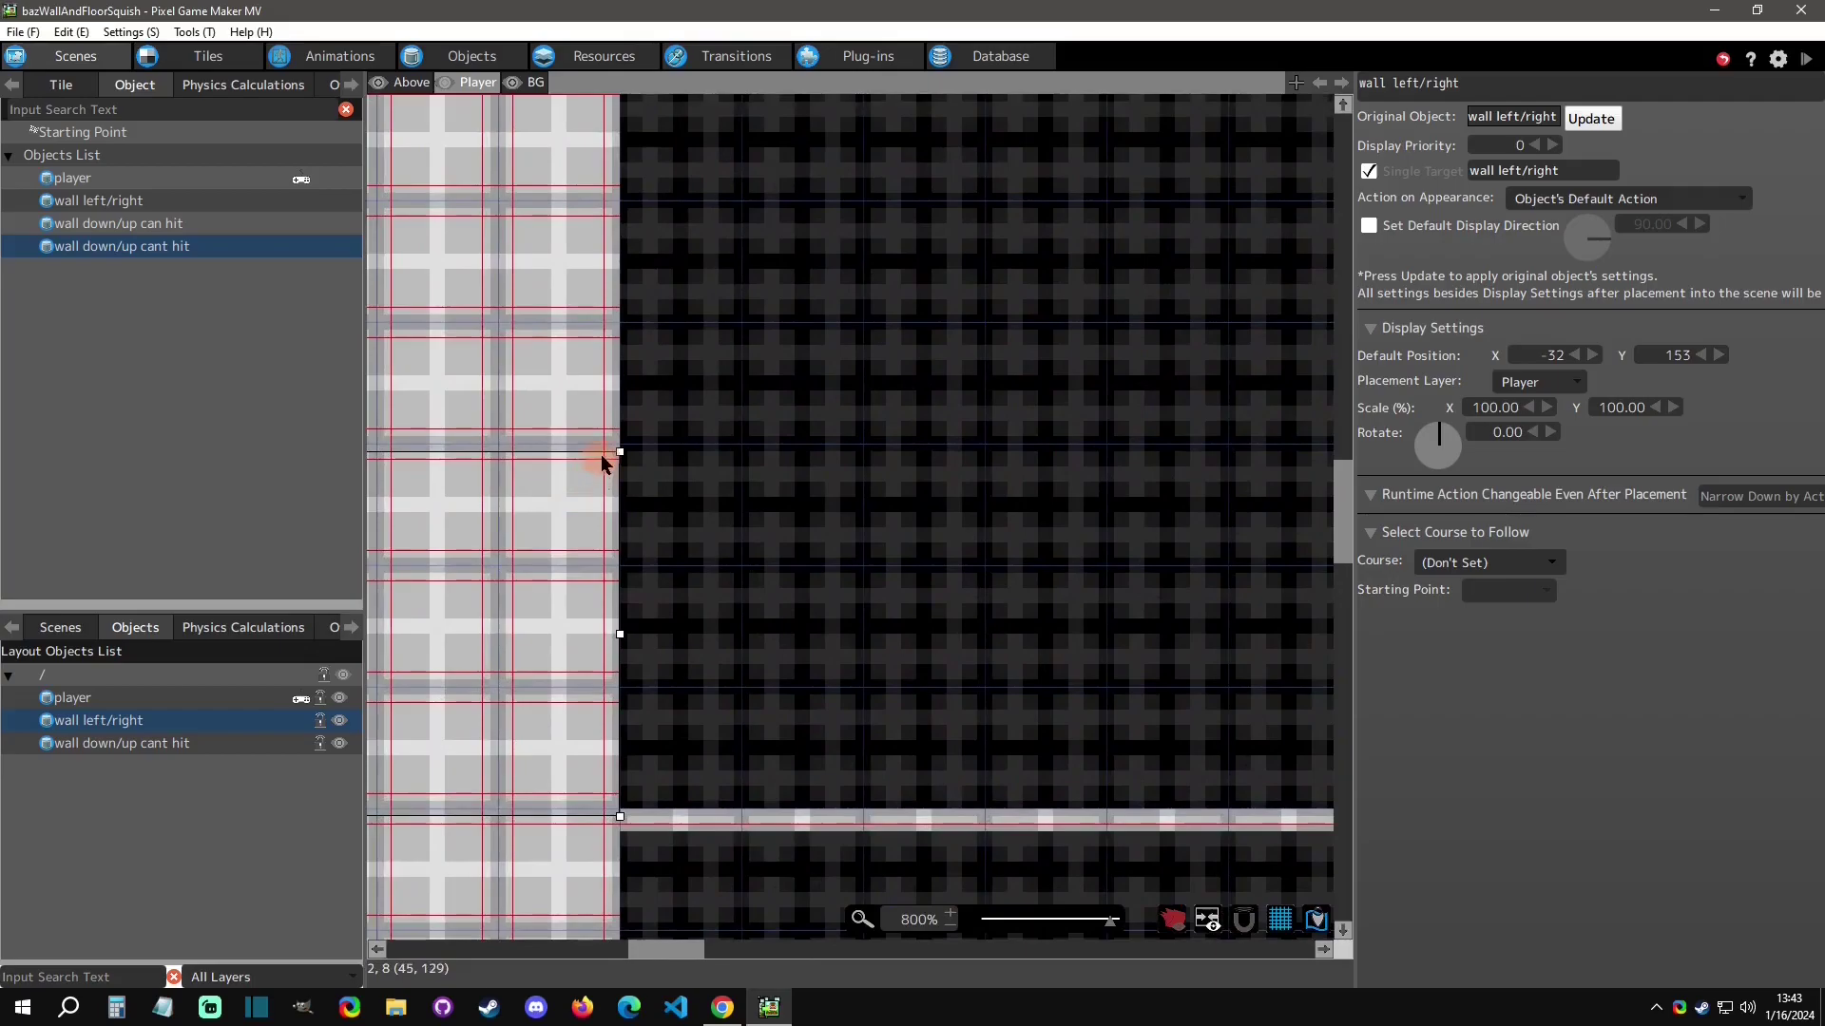
key("ctrl+Tab")
left_click_drag(591, 495, 599, 492)
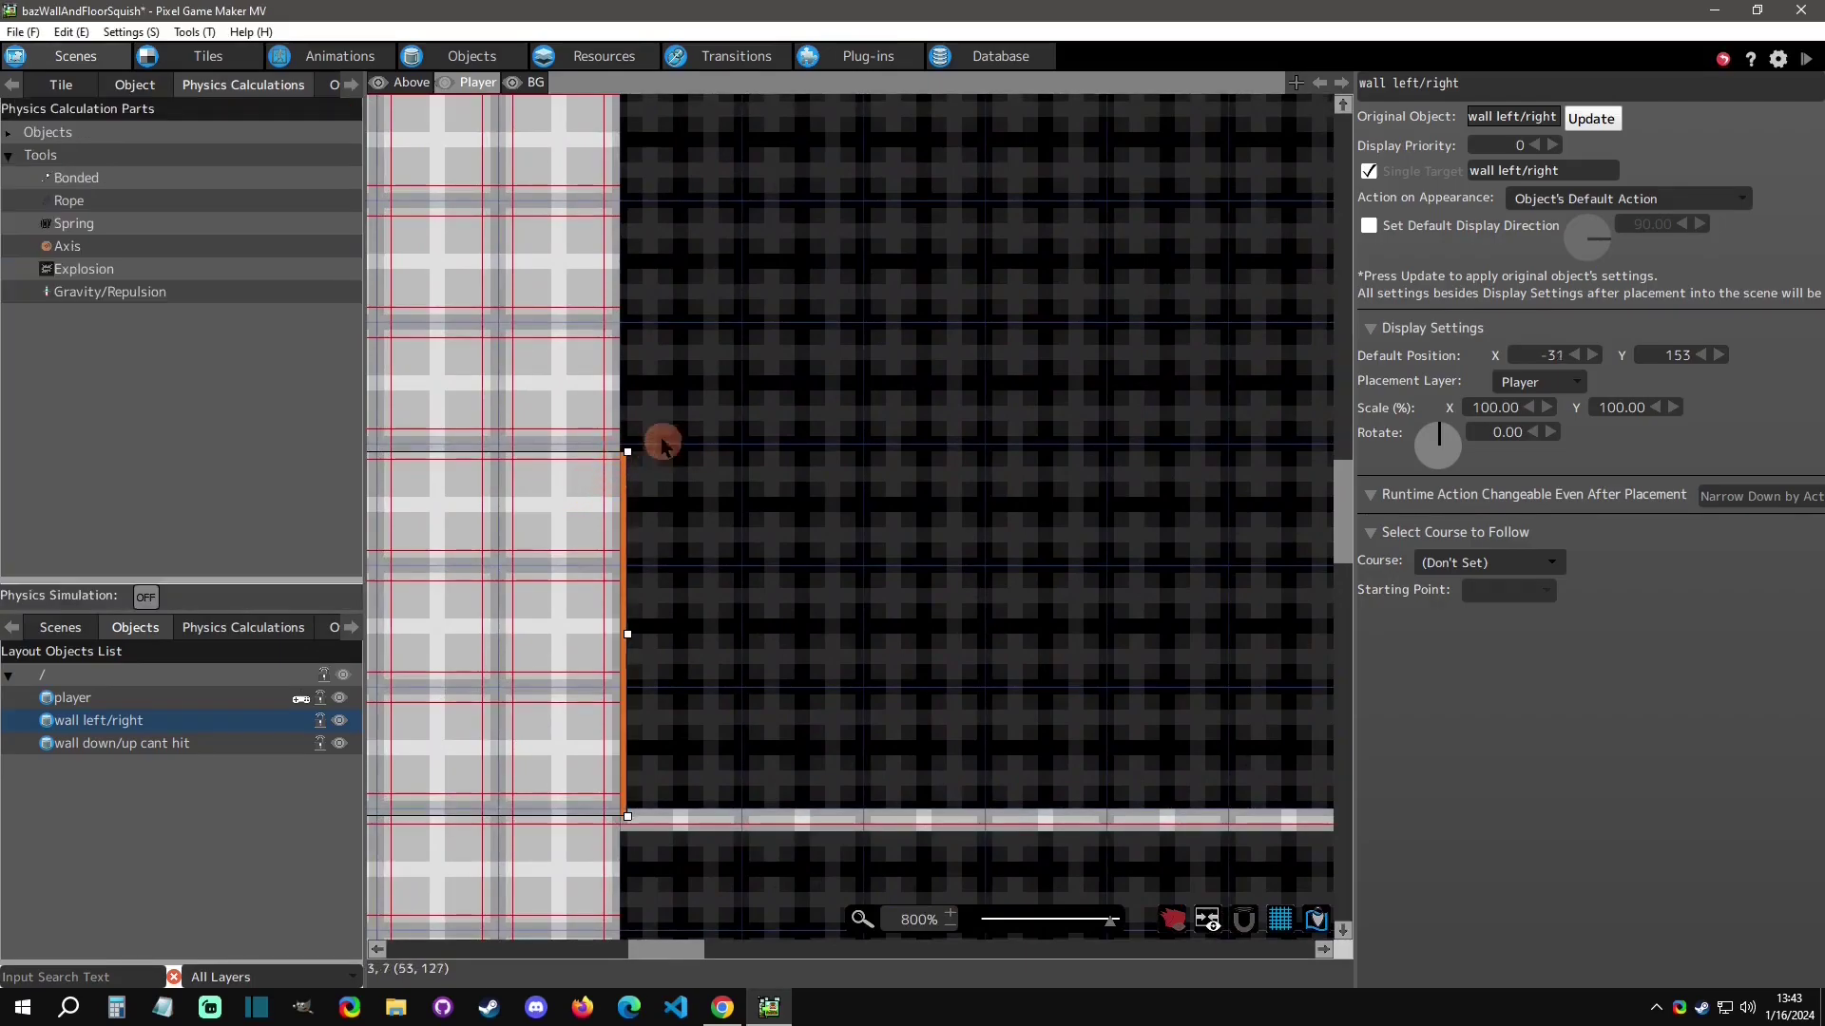
middle_click_drag(1084, 542, 688, 547)
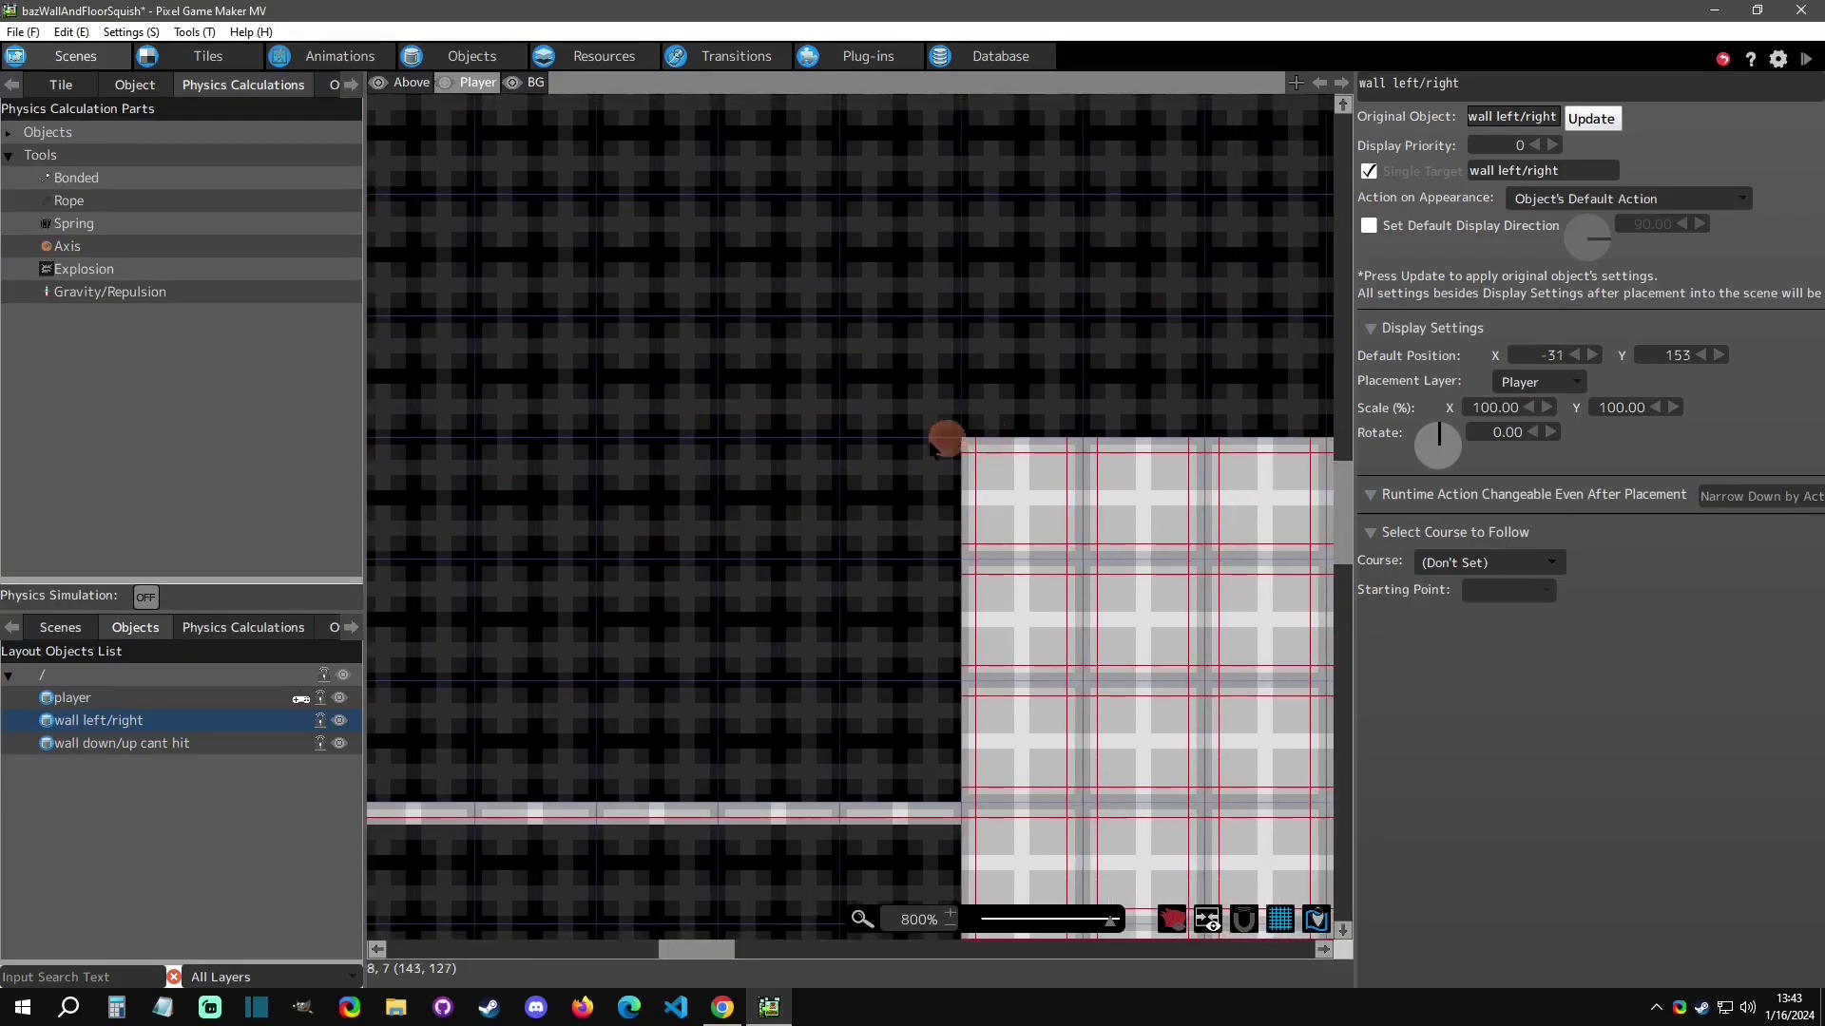
Slide the wall left/right platform right across the gap until it meets the far wall.
key("Up")
key("Down")
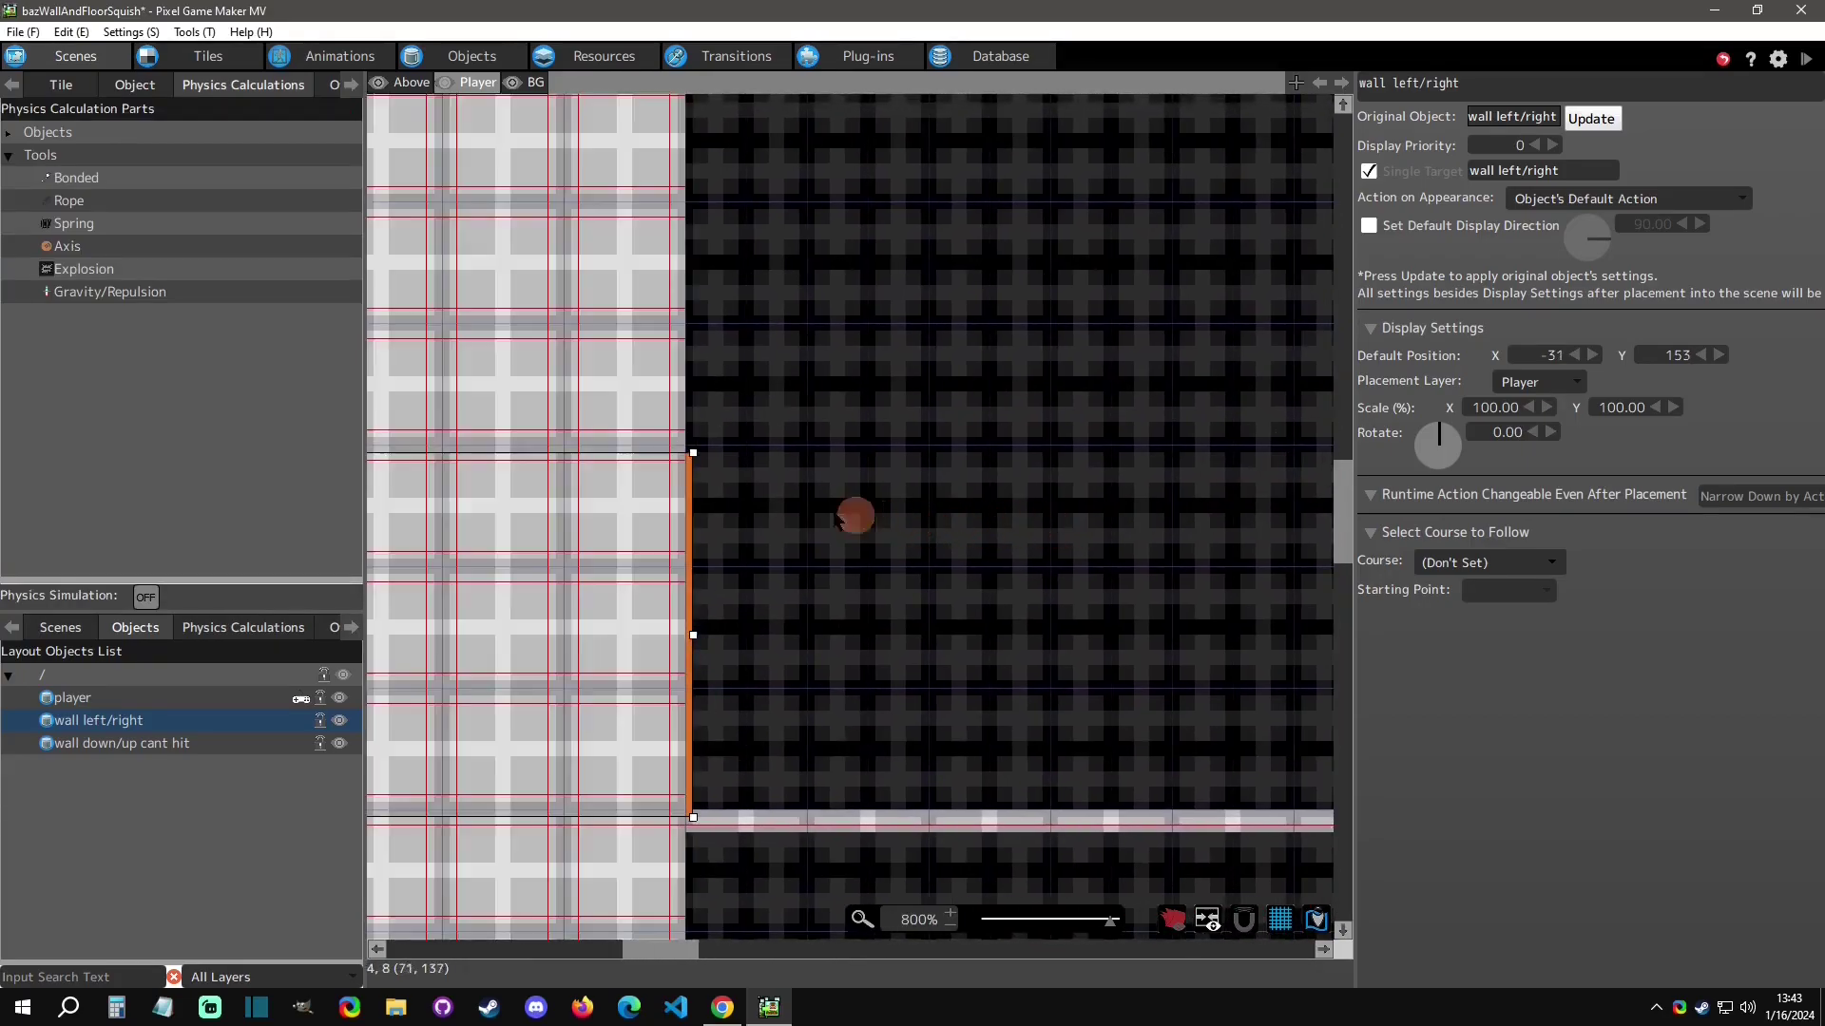
key("Up")
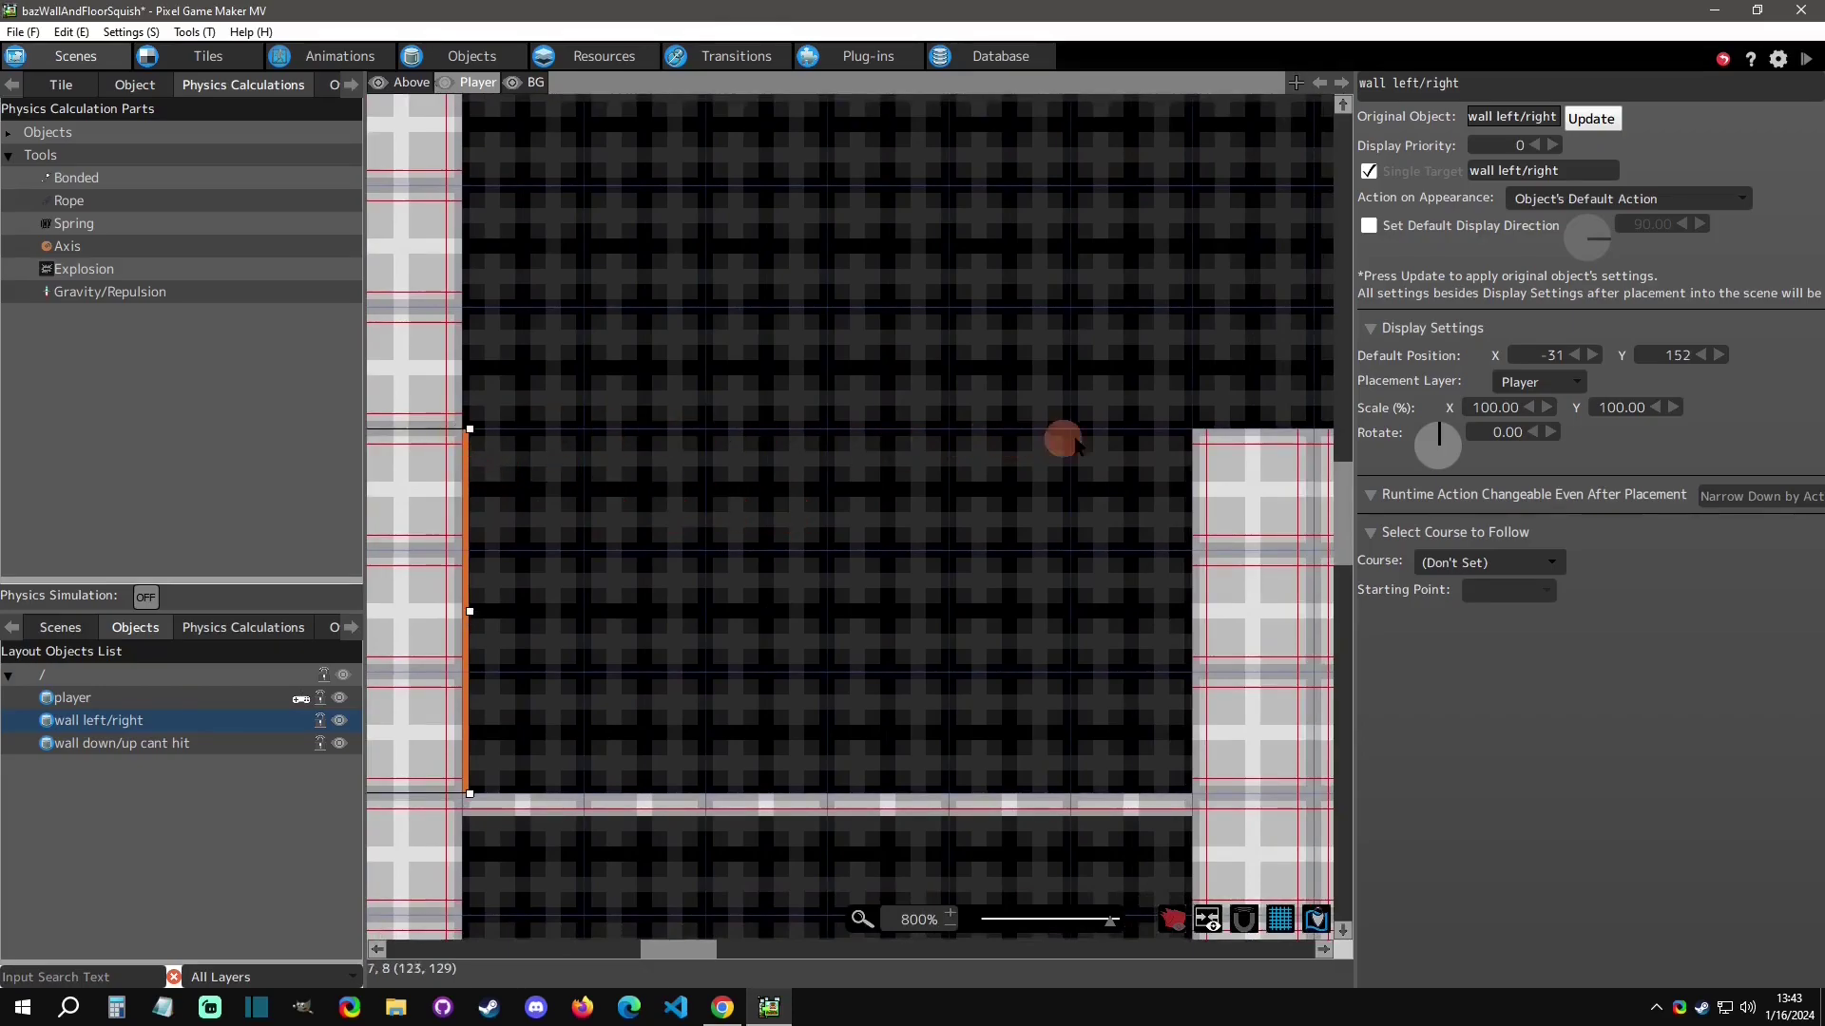
key("Right")
key("Right")
key("Right")
key("Right")
key("Right")
key("Right")
key("Right")
key("Right")
key("Right")
key("Right")
key("Right")
key("Right")
key("Right")
key("Right")
key("Right")
key("Right")
key("Right")
key("Right")
key("Right")
key("Right")
key("Right")
key("Right")
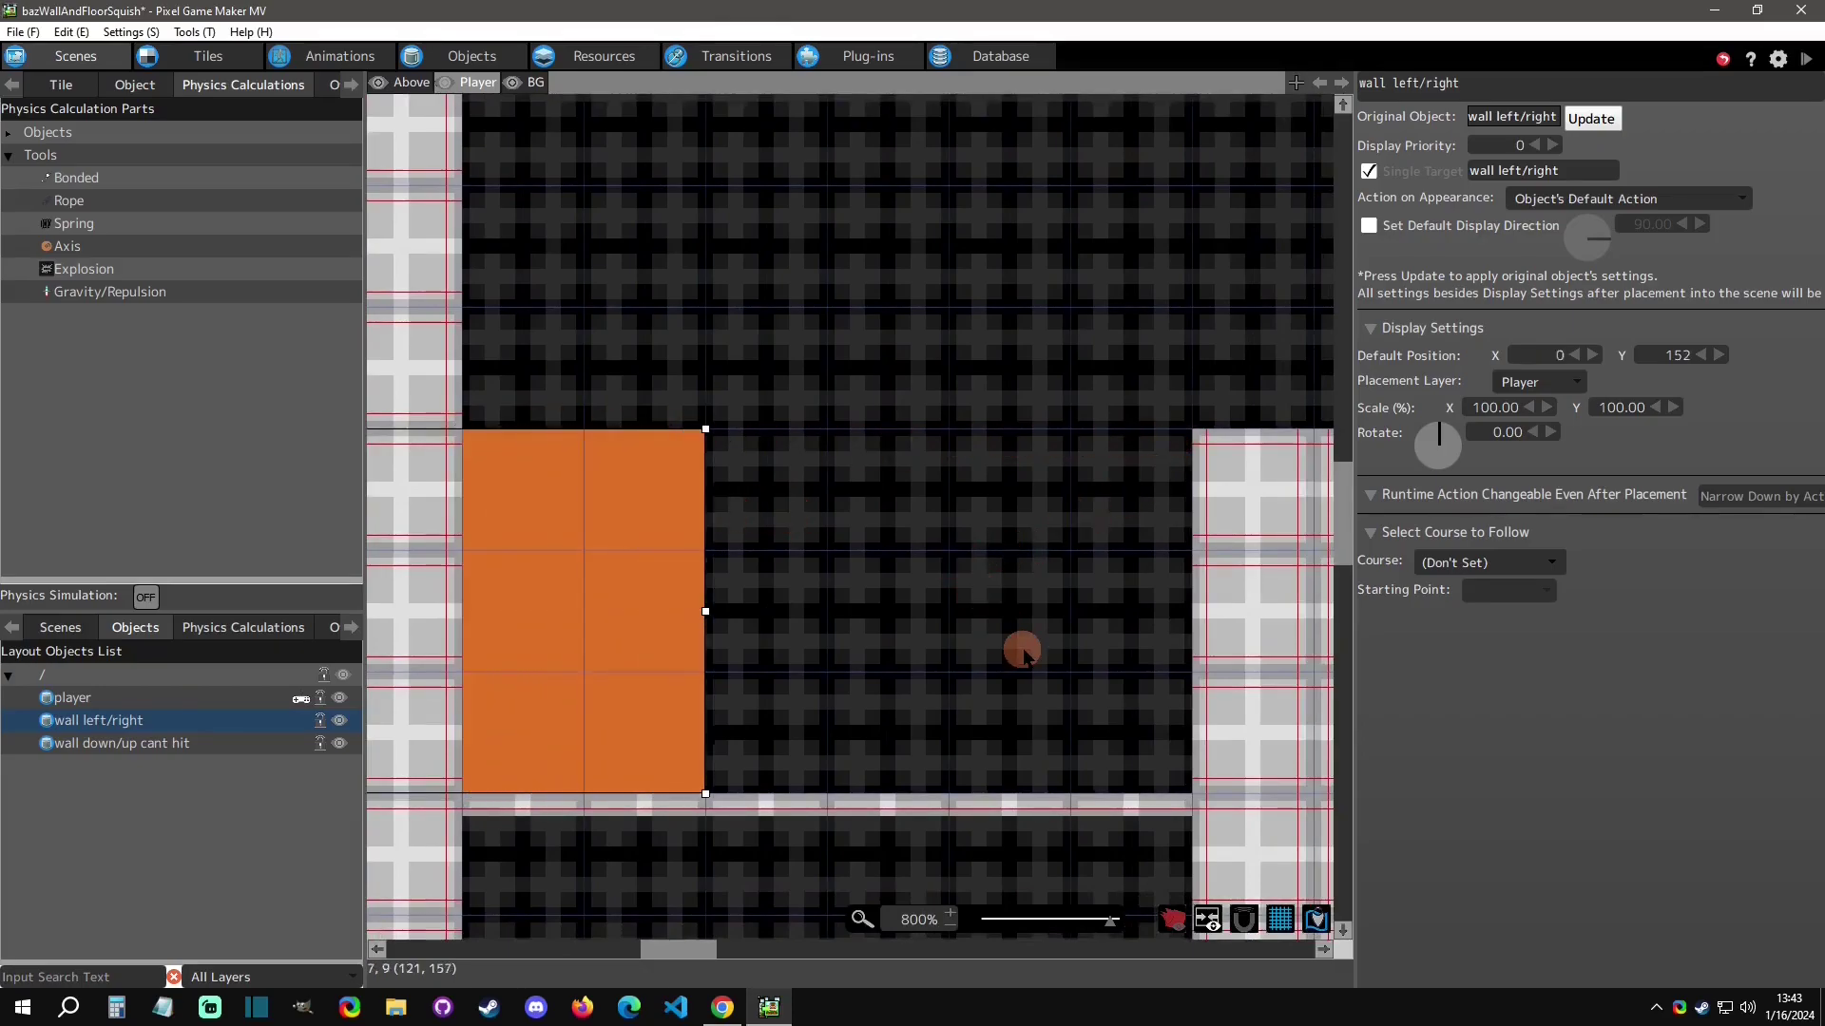
key("Right")
key("Right")
key("Right")
key("Right")
key("Right")
key("Right")
key("Right")
key("Right")
key("Right")
key("Right")
key("Right")
key("Right")
key("Right")
key("Right")
key("Right")
key("Right")
key("Right")
key("Right")
key("Right")
key("Right")
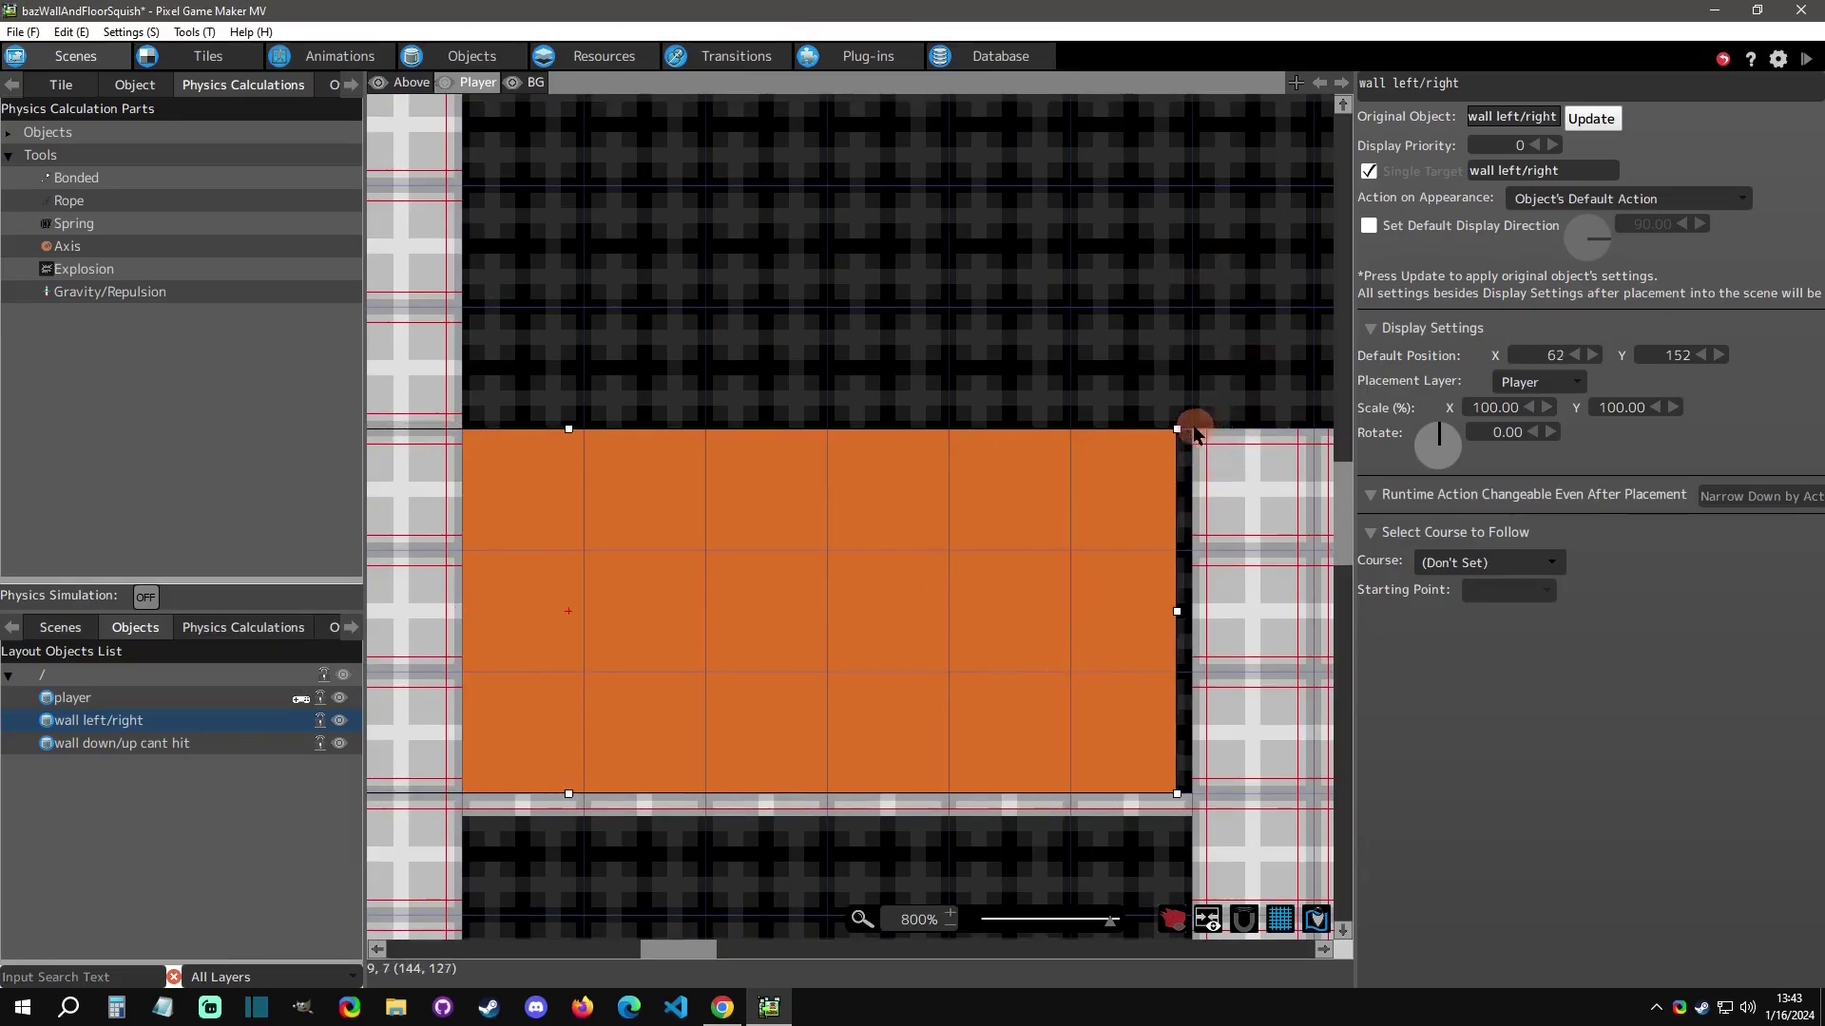
key("Right")
key("Right")
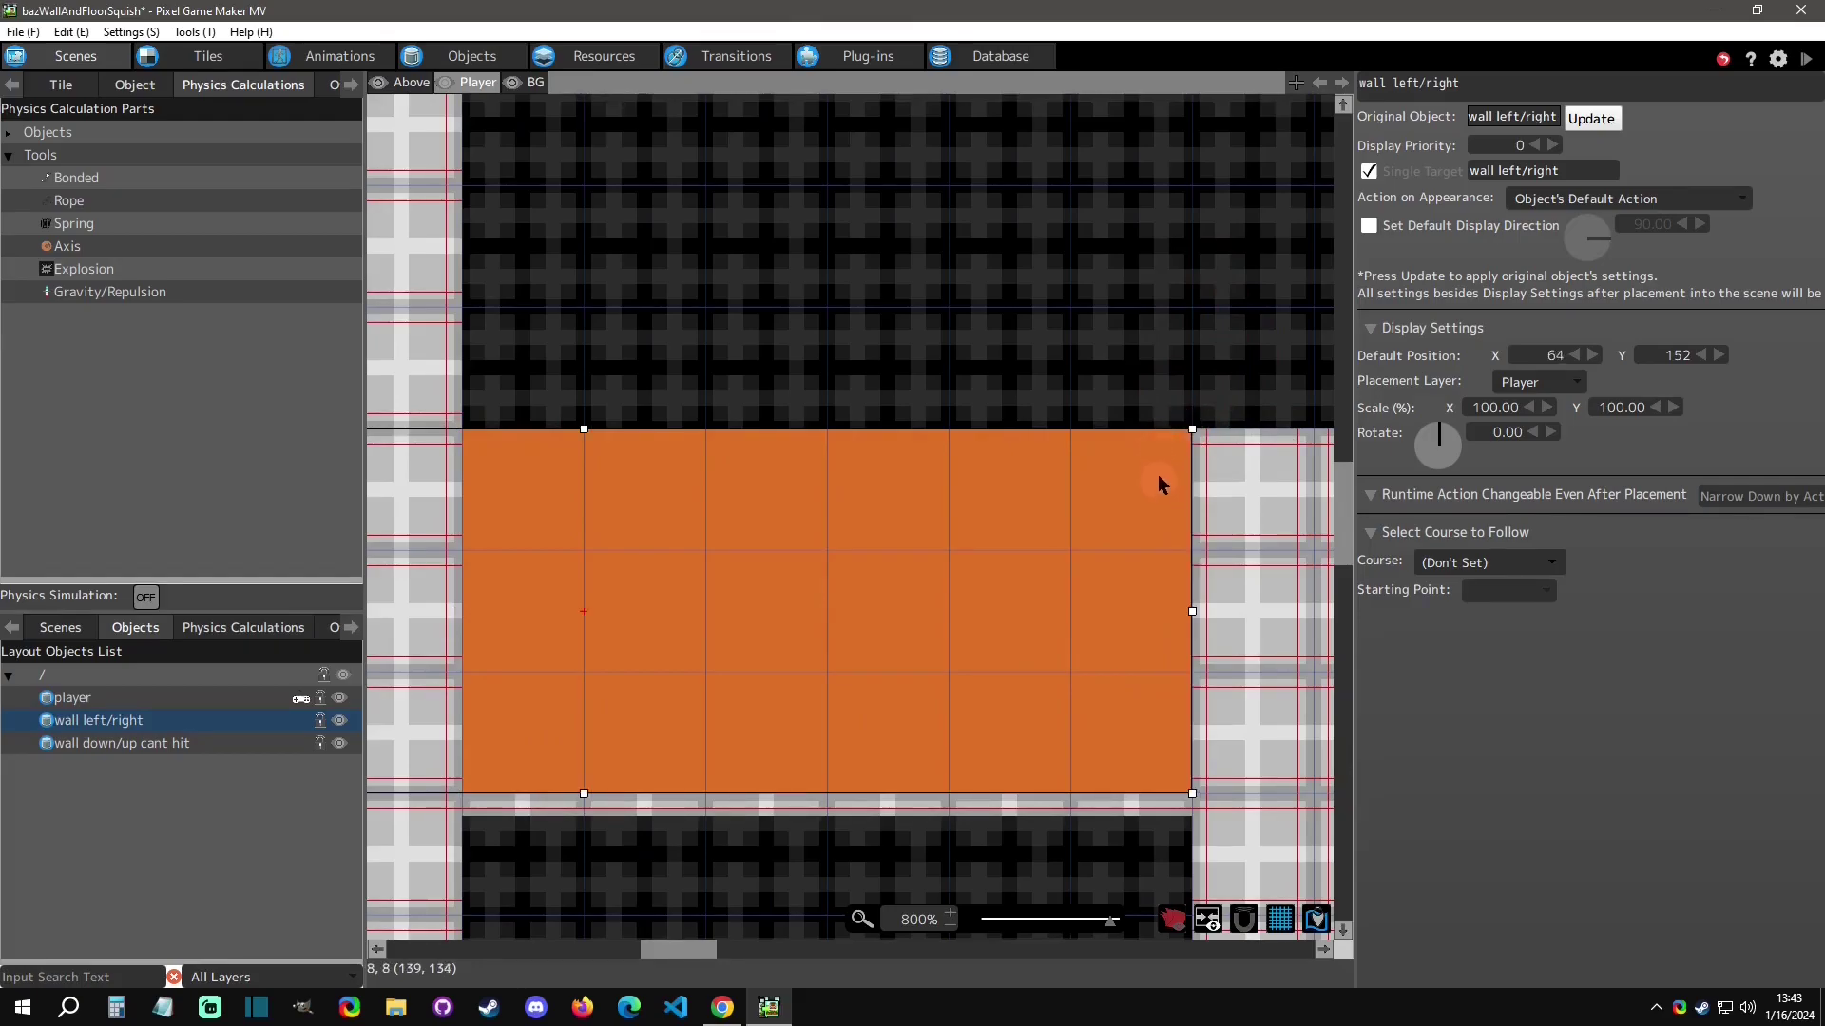
Slide the wall back left to its starting position at X -32.
key("Left")
key("Left")
key("Left")
key("Left")
key("Down")
key("Left")
key("Left")
key("Left")
key("Left")
key("Left")
key("Left")
key("Left")
key("Left")
key("Left")
key("Left")
key("Left")
key("Left")
key("Left")
key("Left")
key("Left")
key("Left")
key("Left")
key("Left")
key("Left")
key("Left")
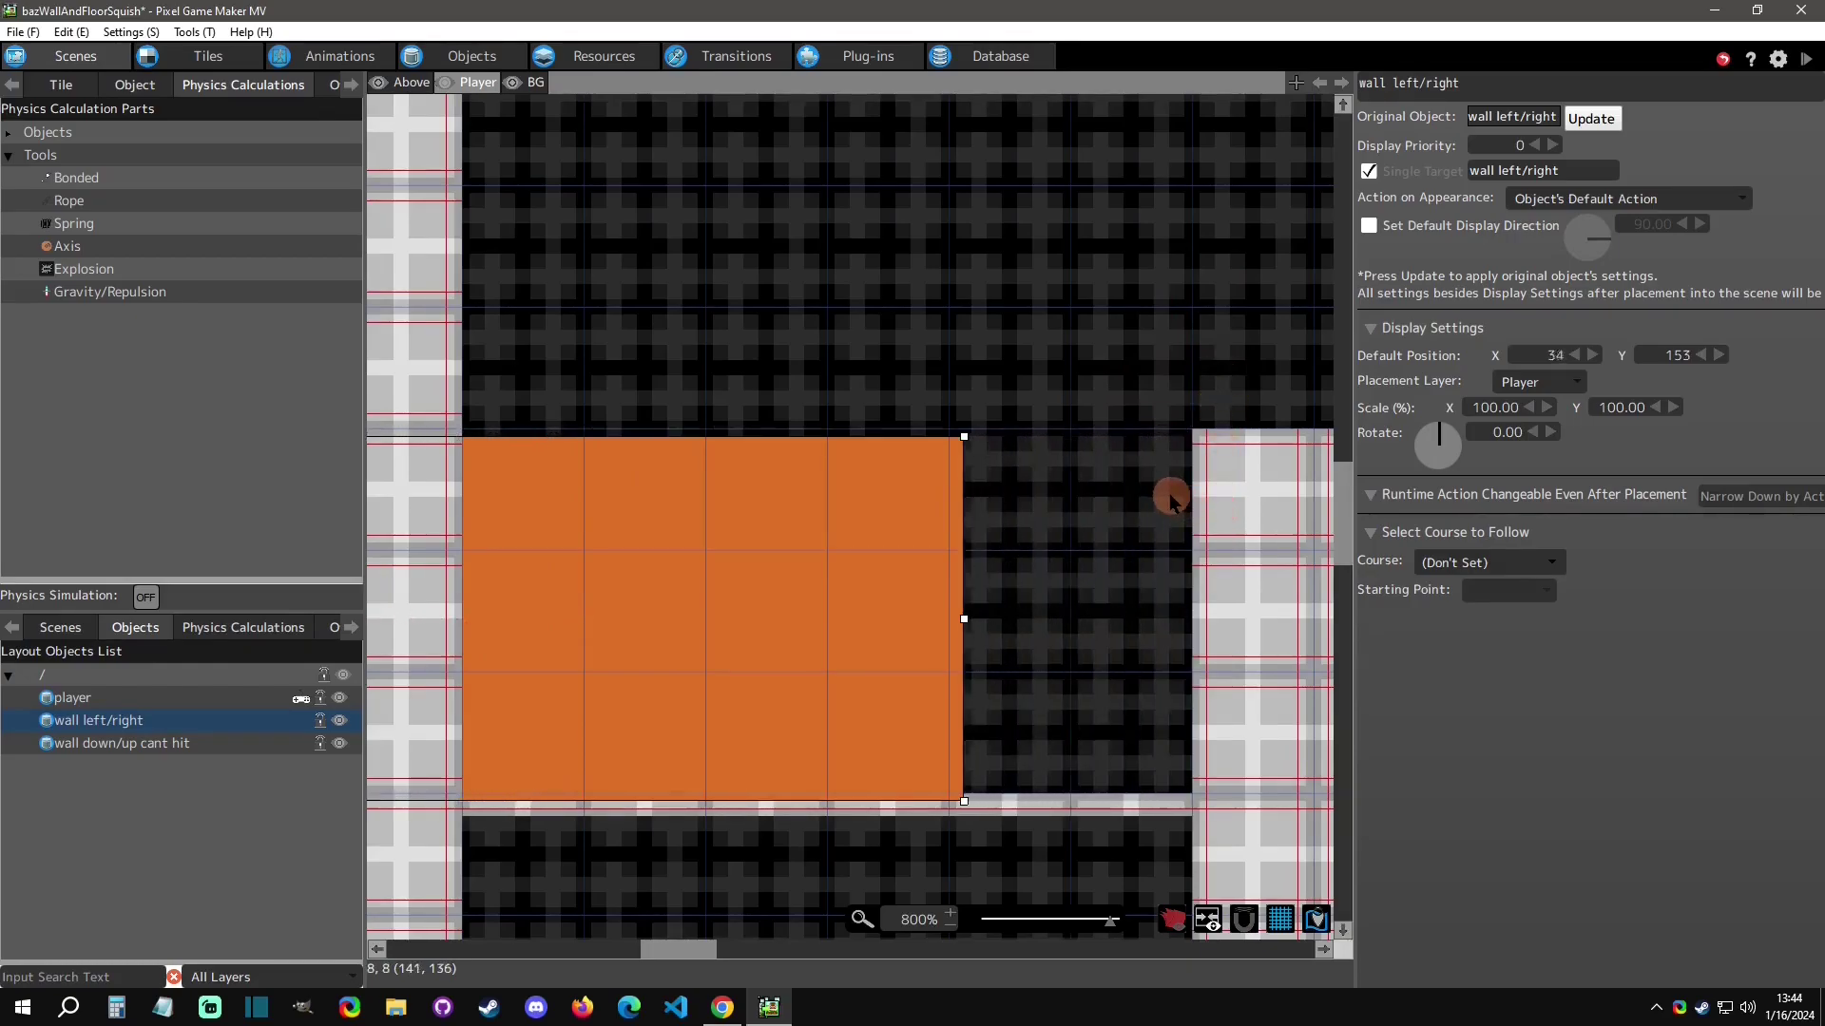
key("Left")
key("Left")
key("Left")
key("Left")
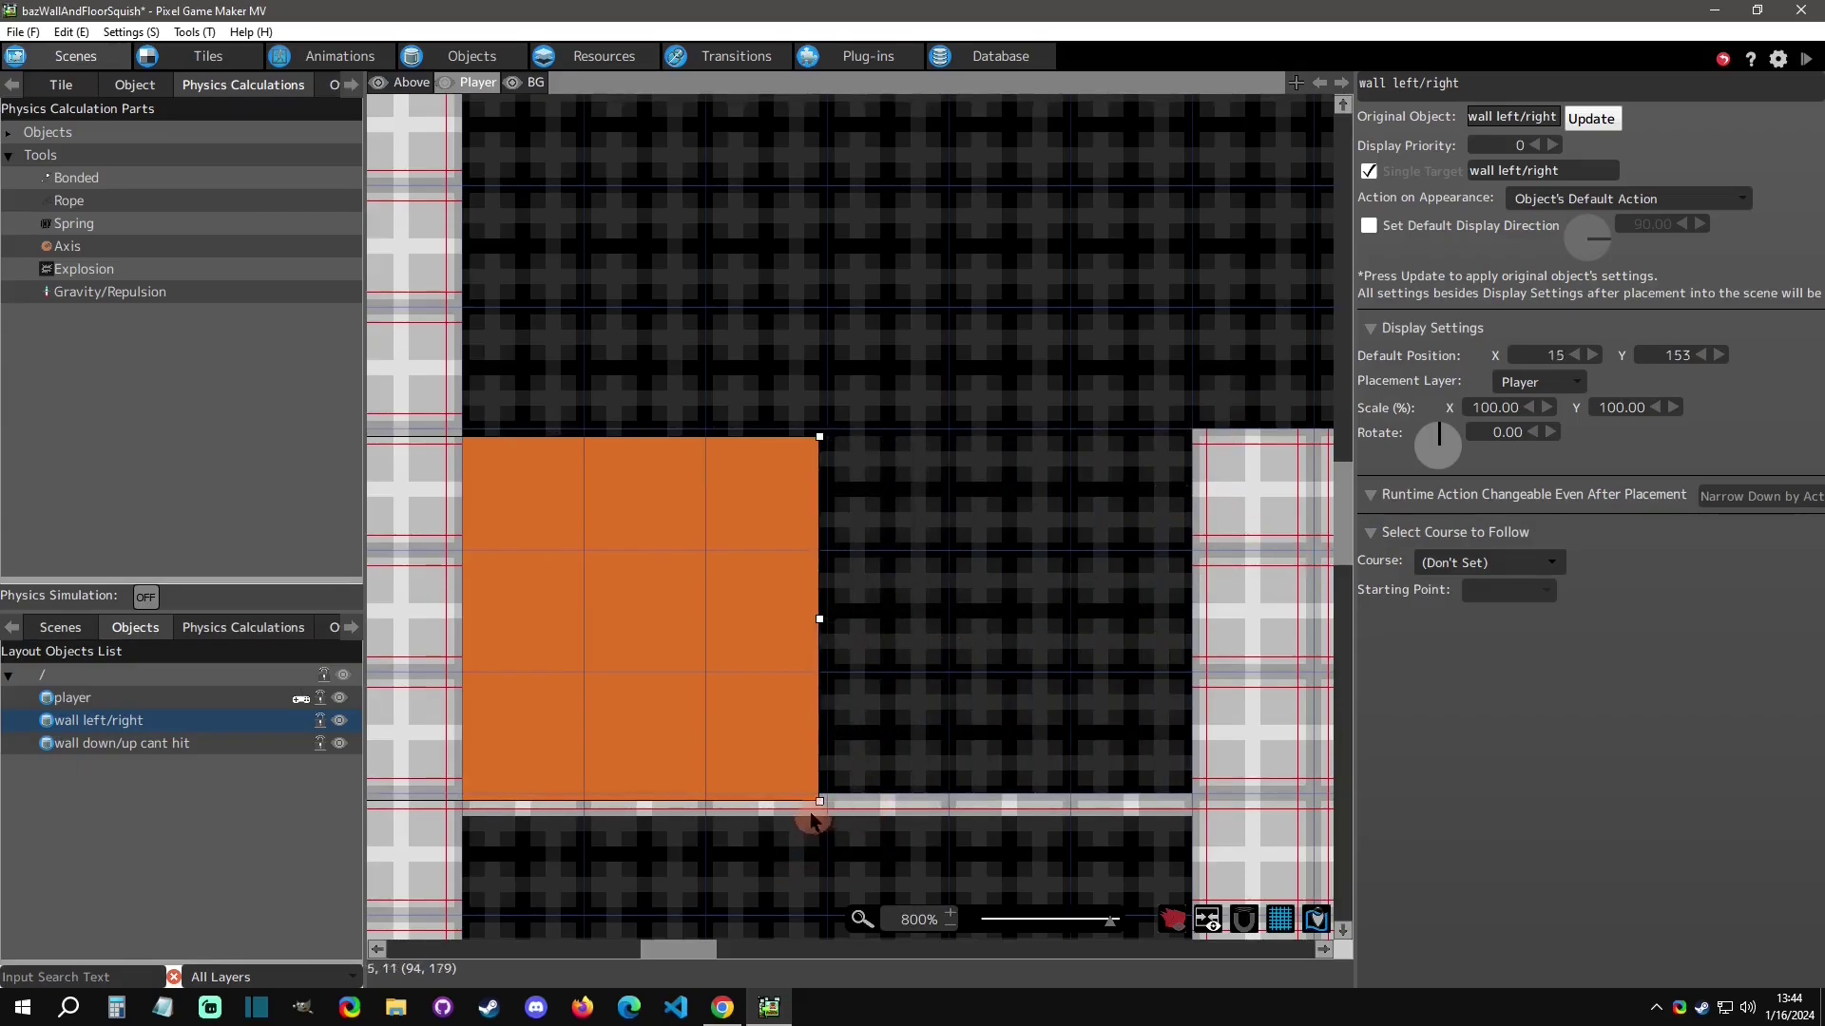
key("Left")
key("Left")
key("Left")
key("Left")
key("Left")
key("Left")
key("Left")
key("Left")
key("Left")
key("Left")
key("Left")
key("Left")
key("Left")
key("Left")
key("Left")
key("Left")
key("Left")
key("Left")
key("Left")
key("Left")
key("Left")
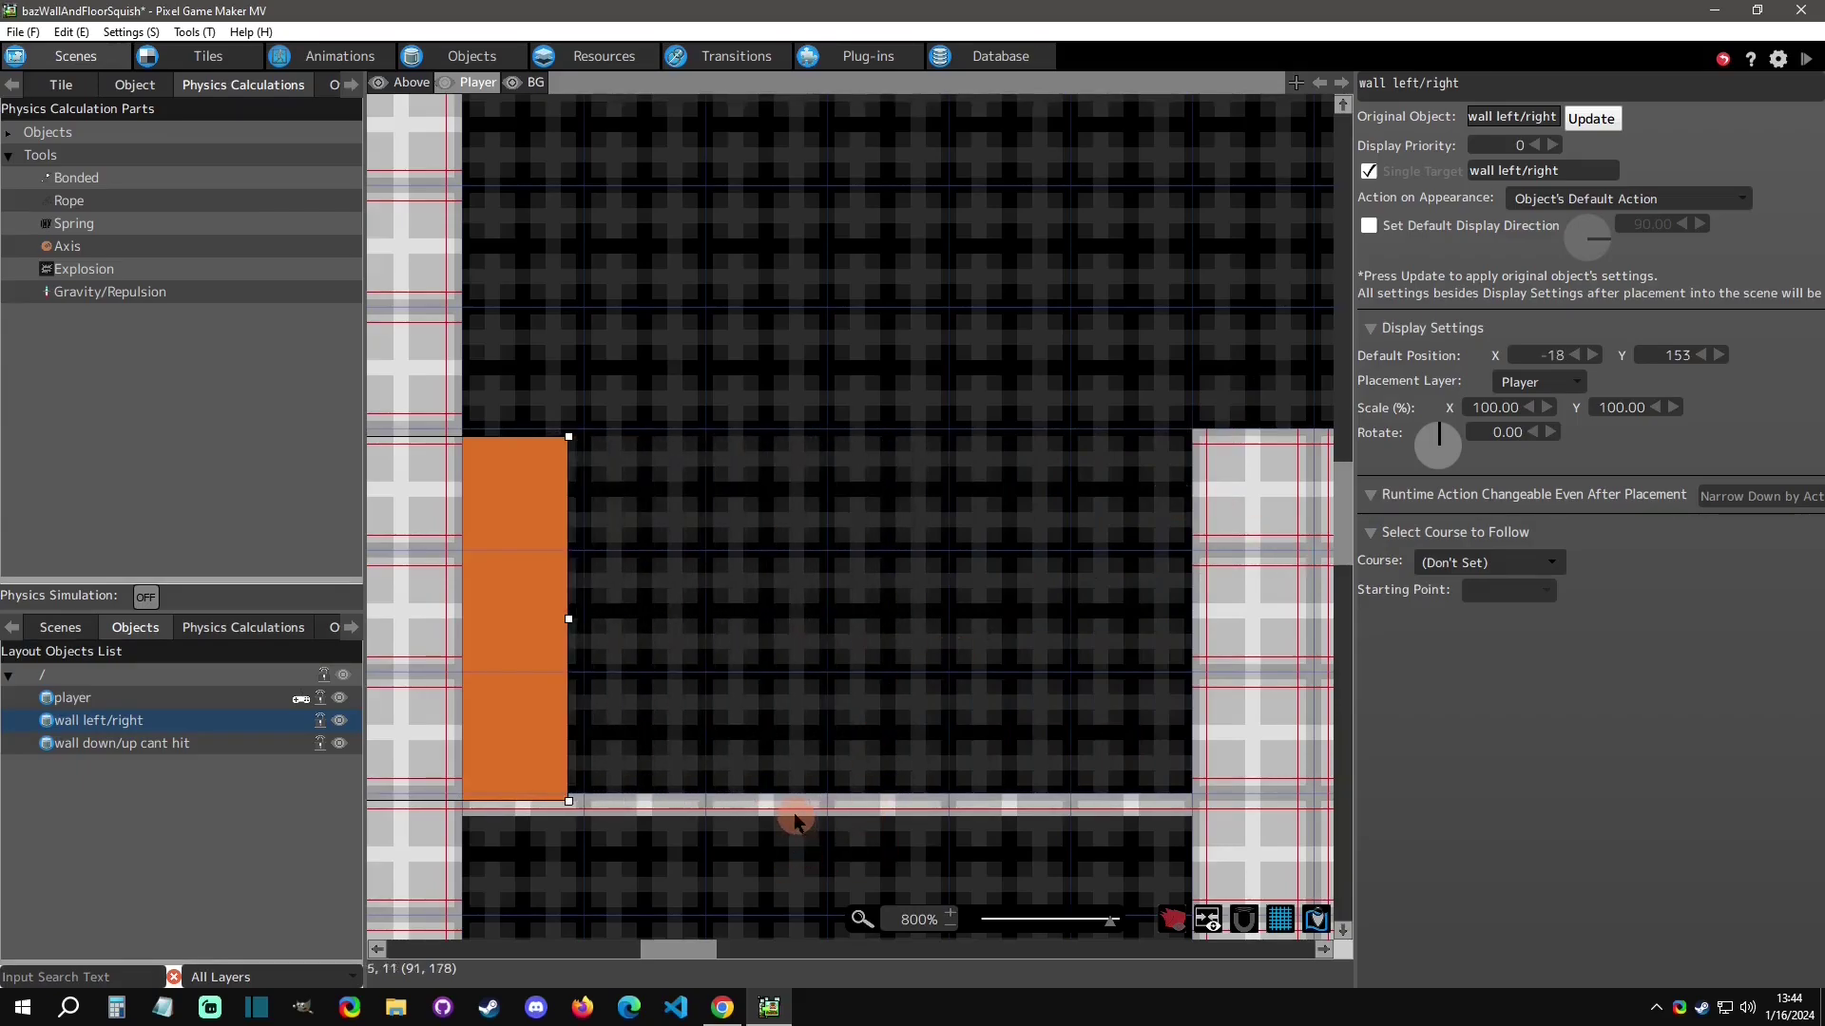
key("Left")
key("Left")
key("Left")
key("Left")
key("Left")
key("Left")
key("Left")
key("Left")
key("Left")
key("Left")
key("Left")
key("Left")
key("Left")
key("Left")
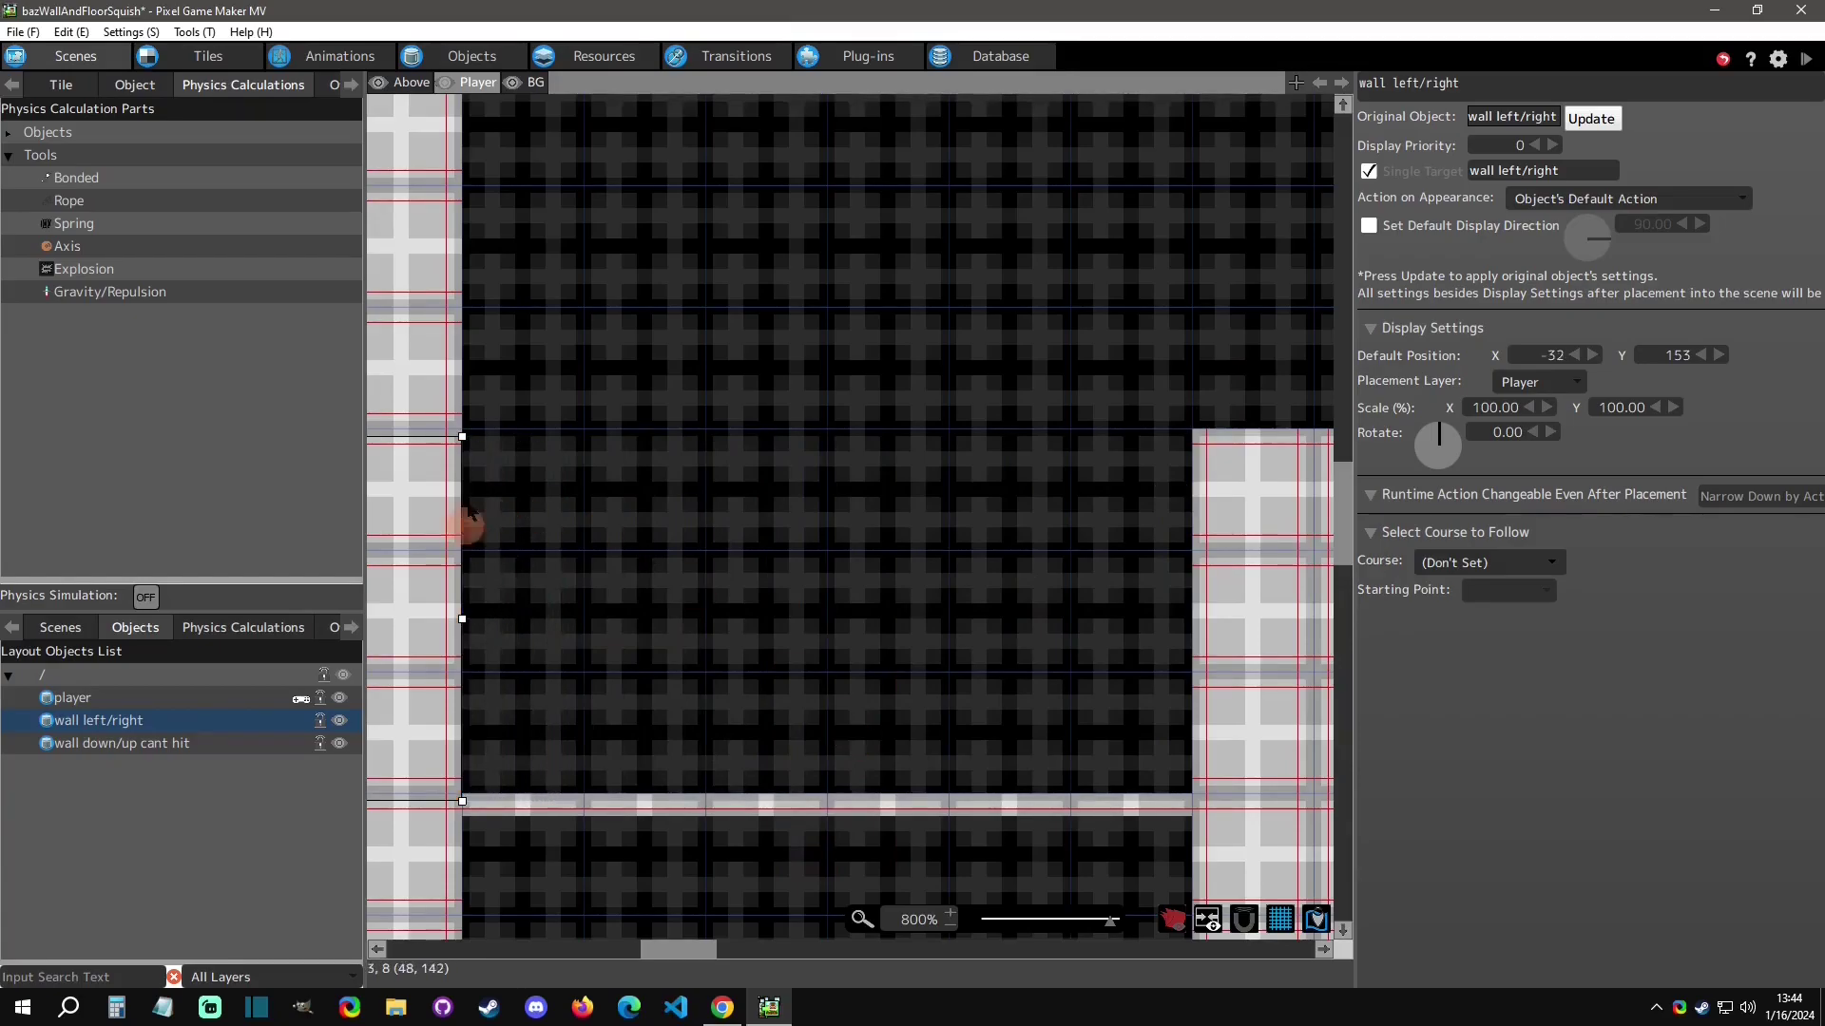
left_click(465, 59)
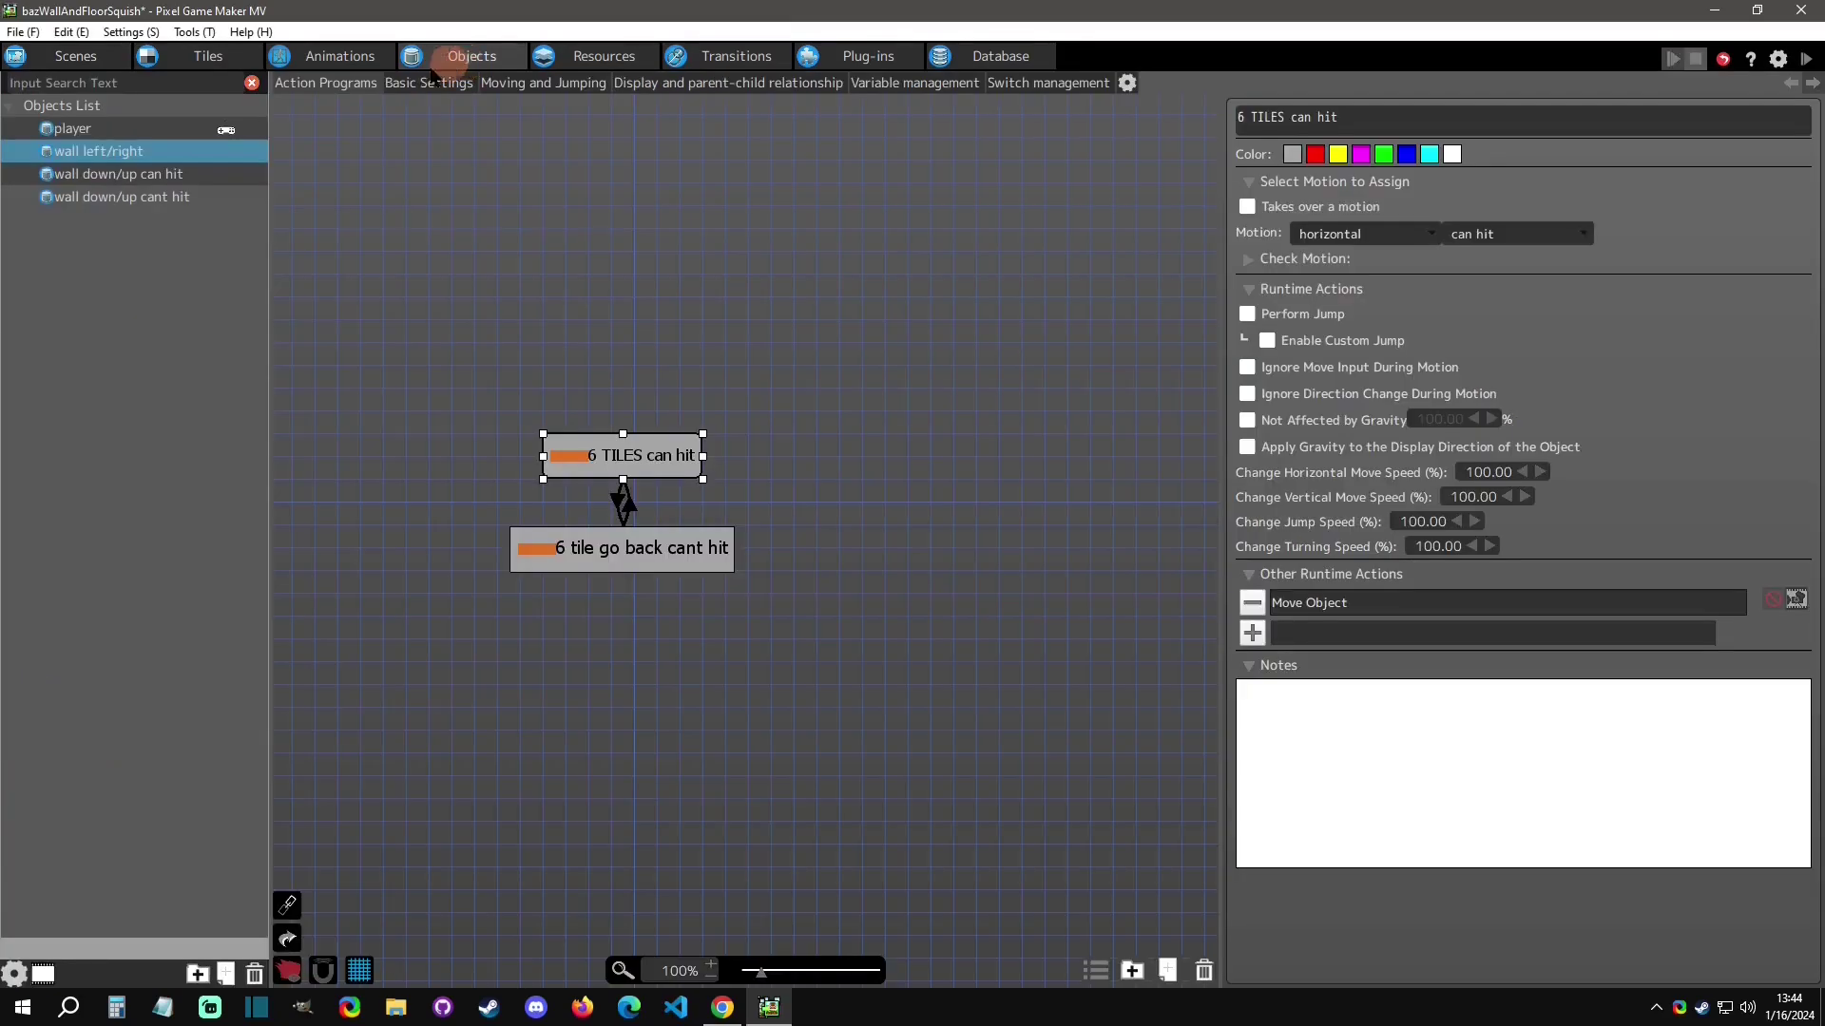
right_click(68, 128)
left_click(133, 340)
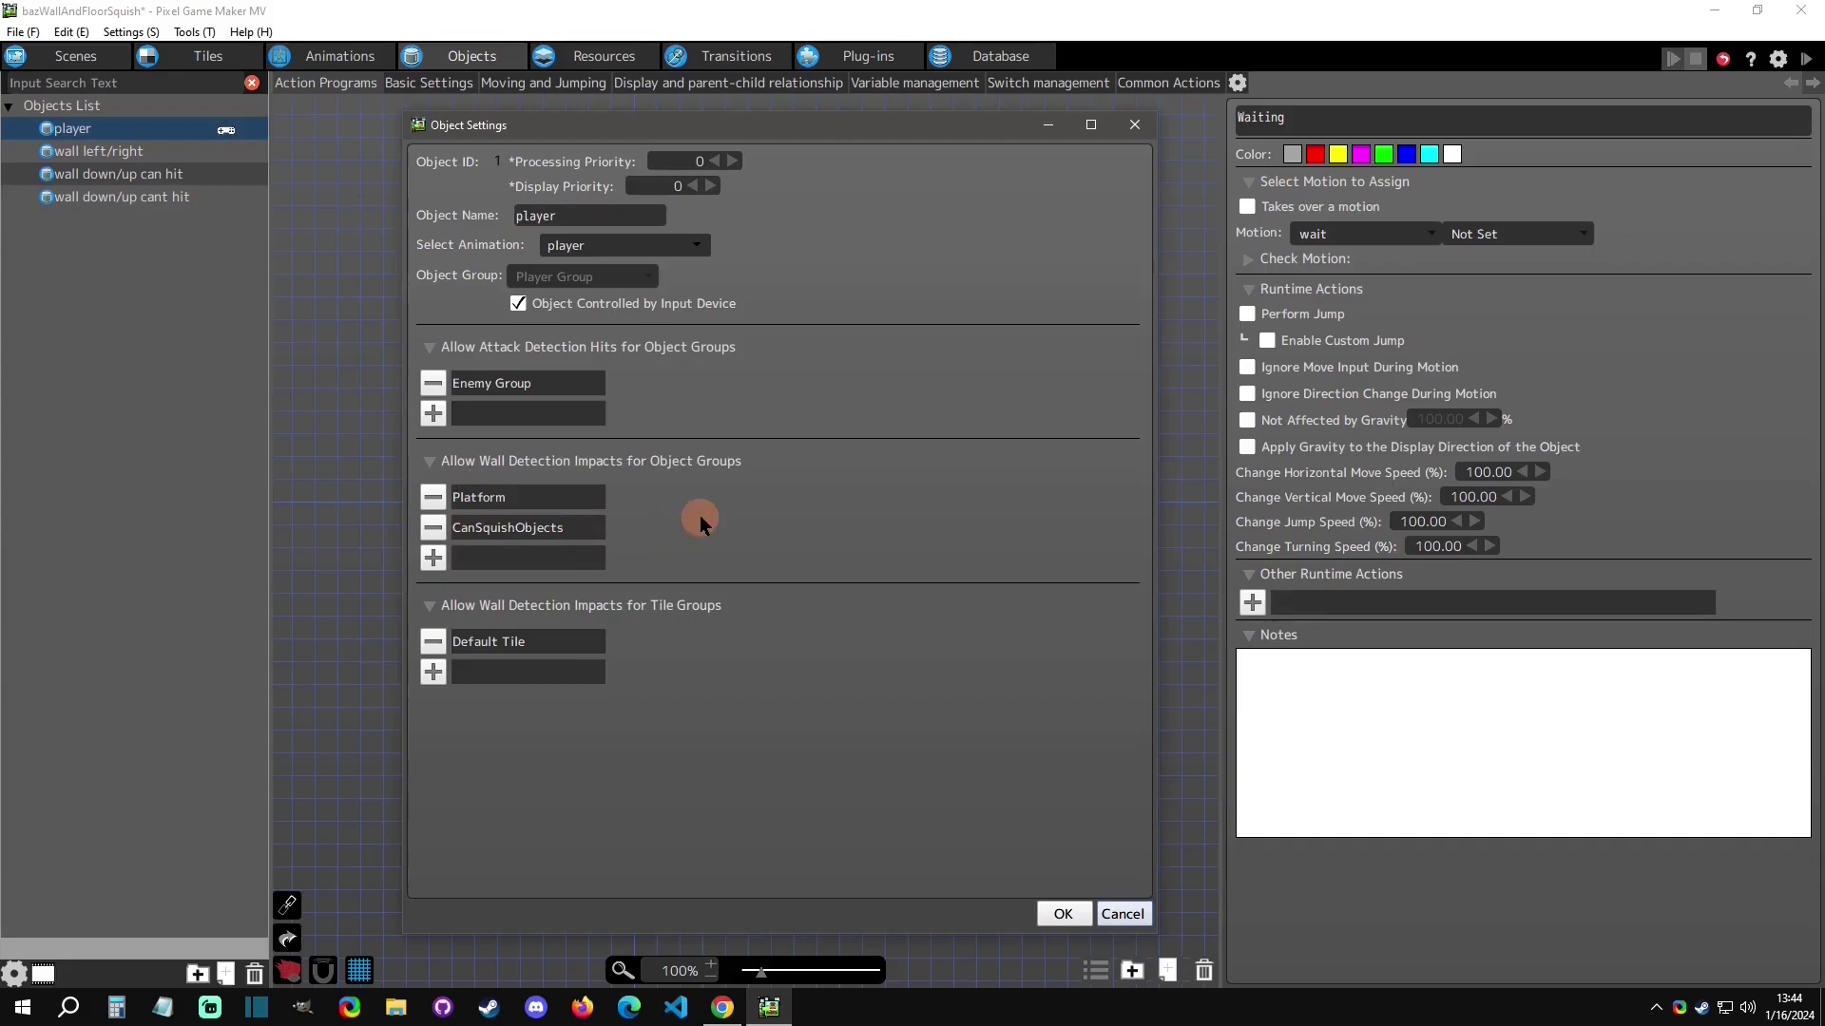
left_click(1123, 913)
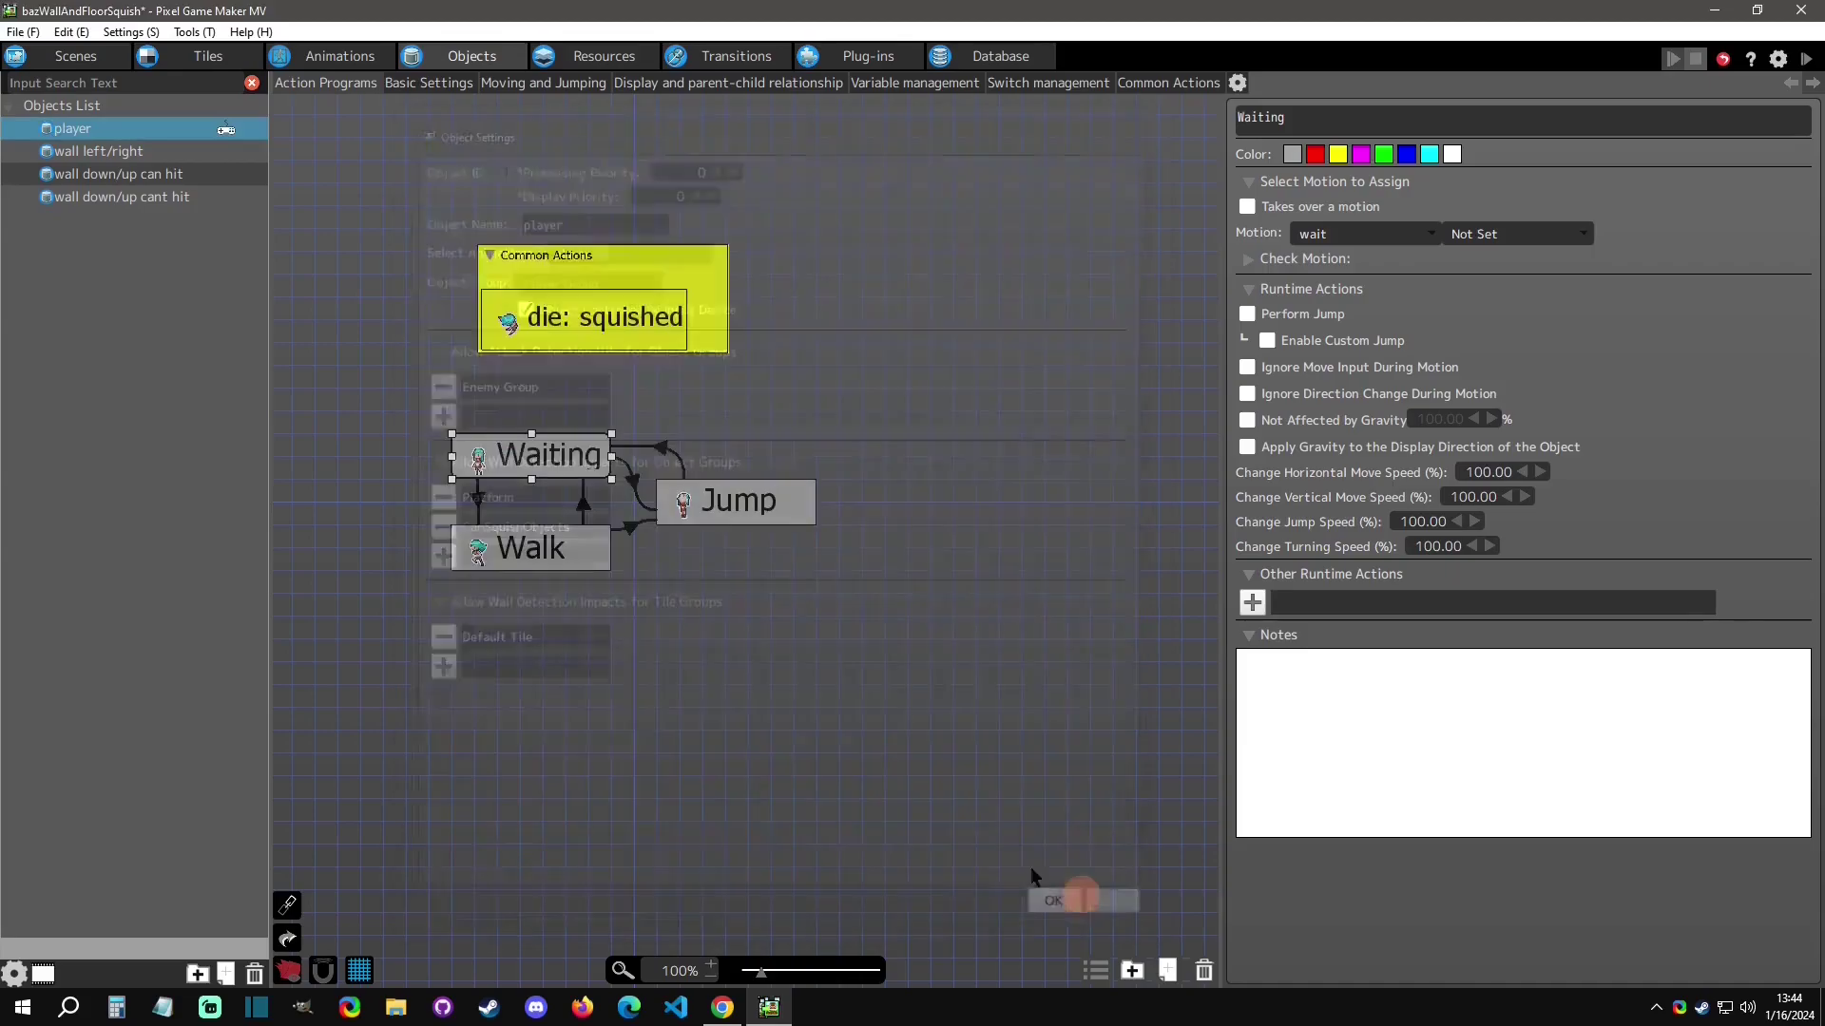
left_click(150, 156)
double_click(1393, 605)
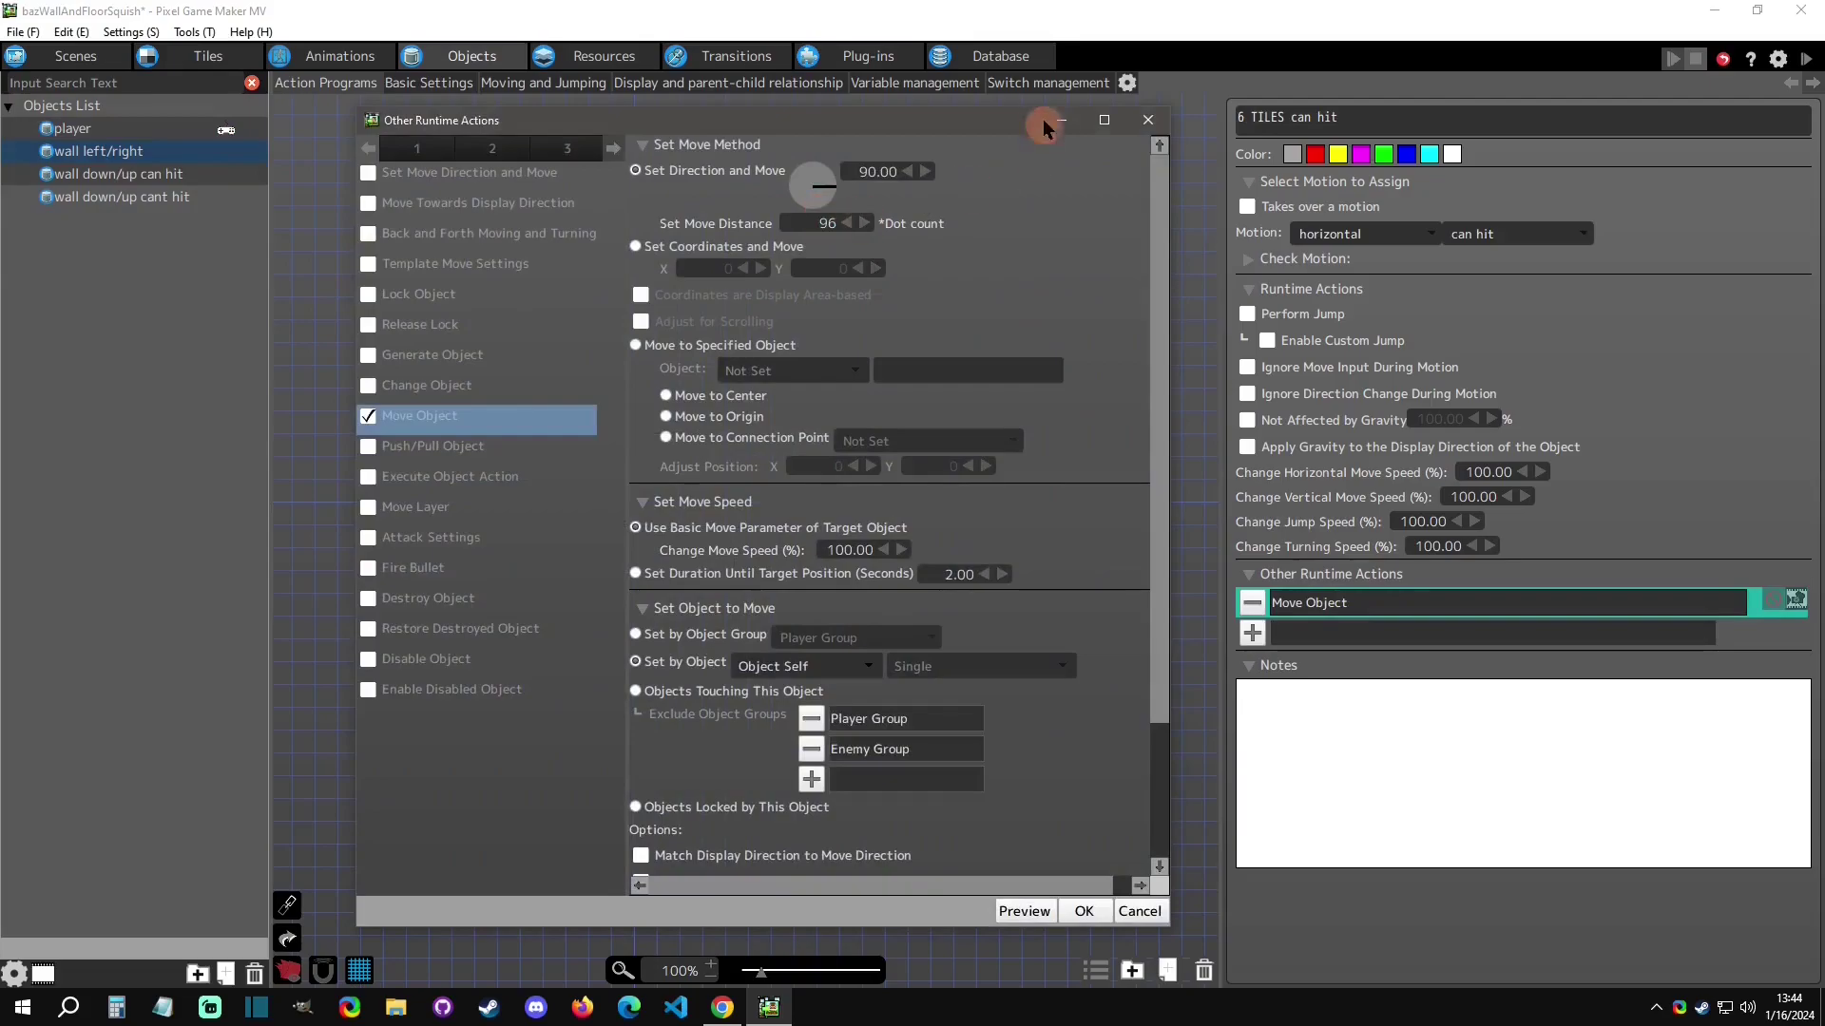
left_click(1148, 119)
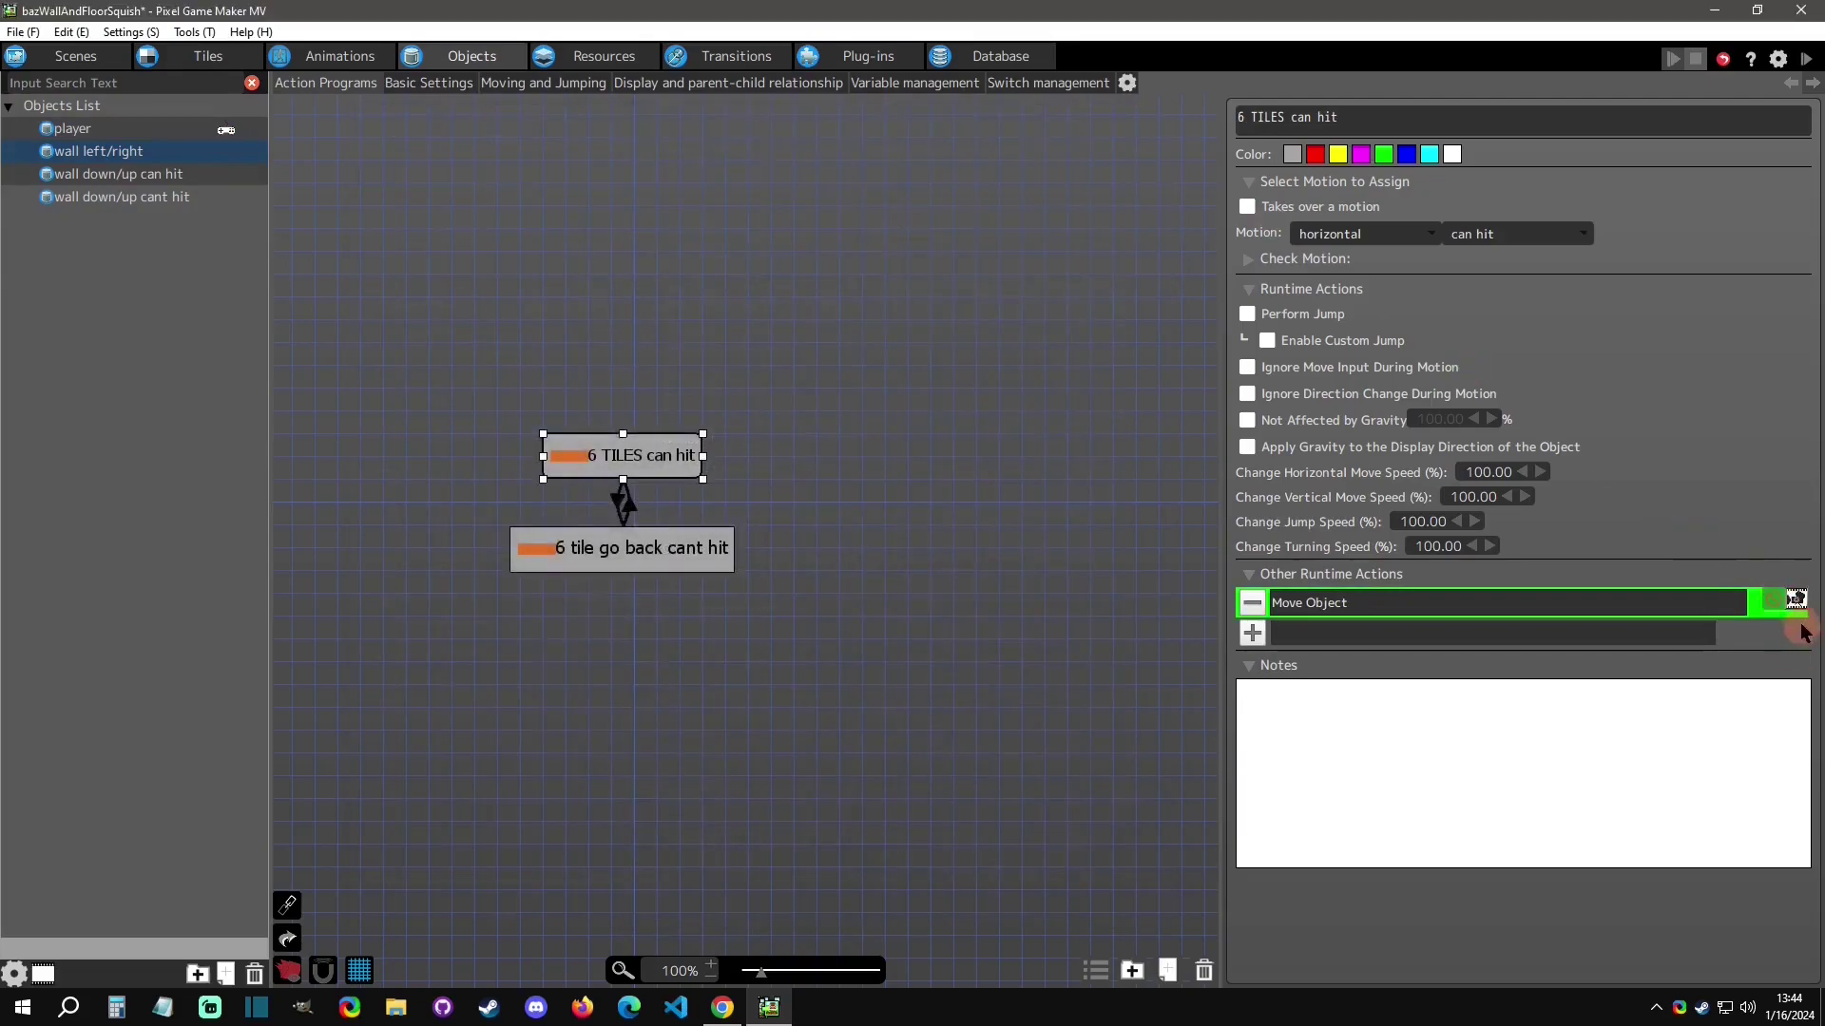
Check the wall's 96-dot Move Distance and place a trial wall left/right copy above it.
left_click(59, 56)
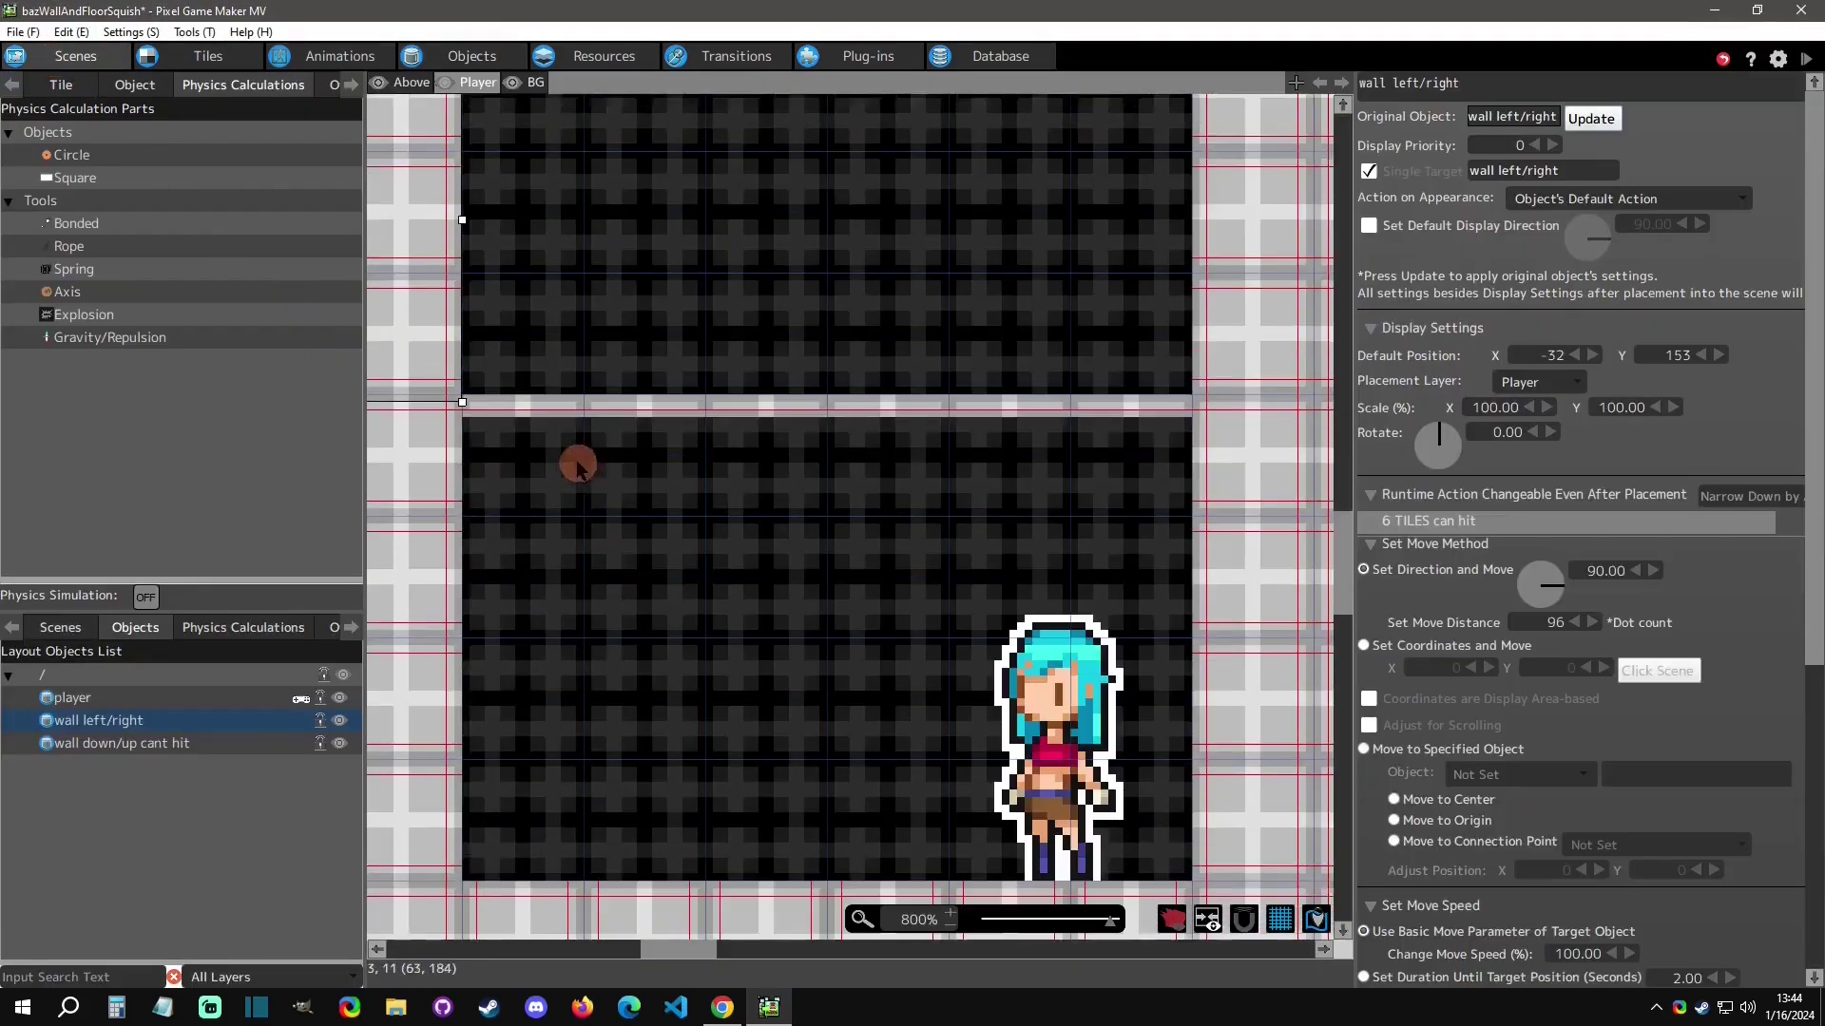
scroll(578, 466, "down", 4)
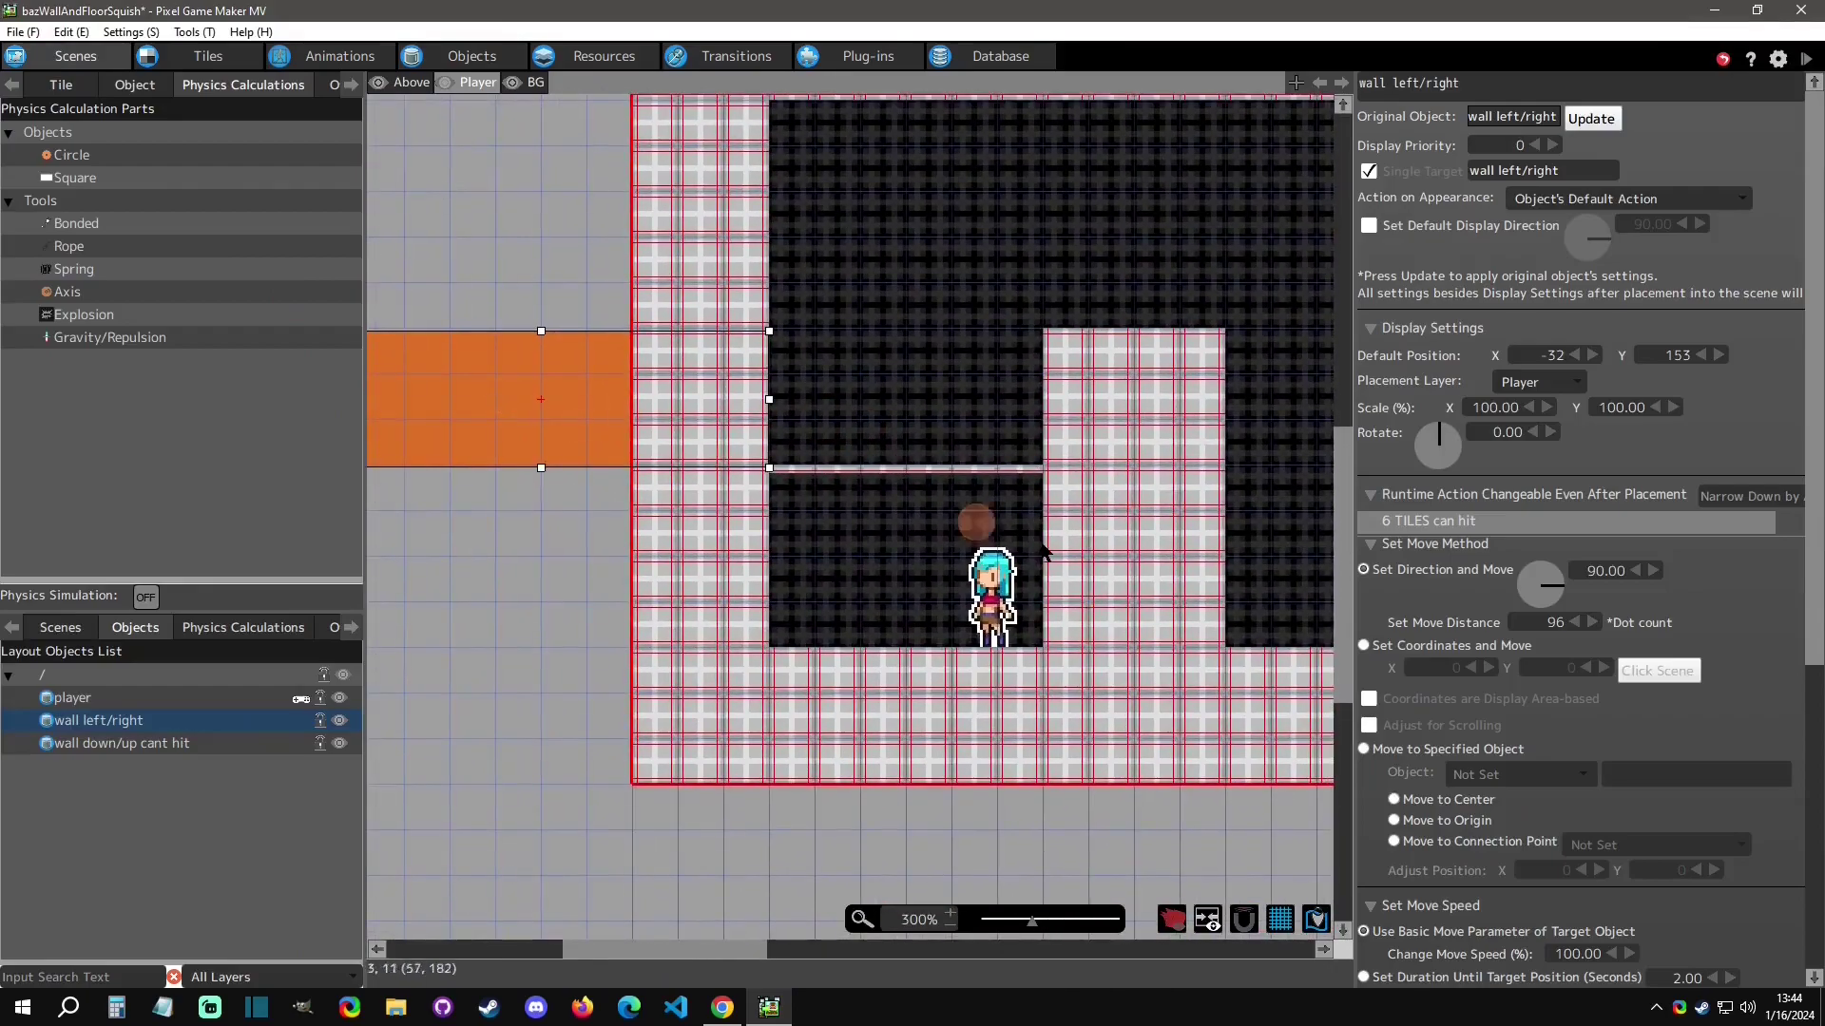
left_click(1540, 623)
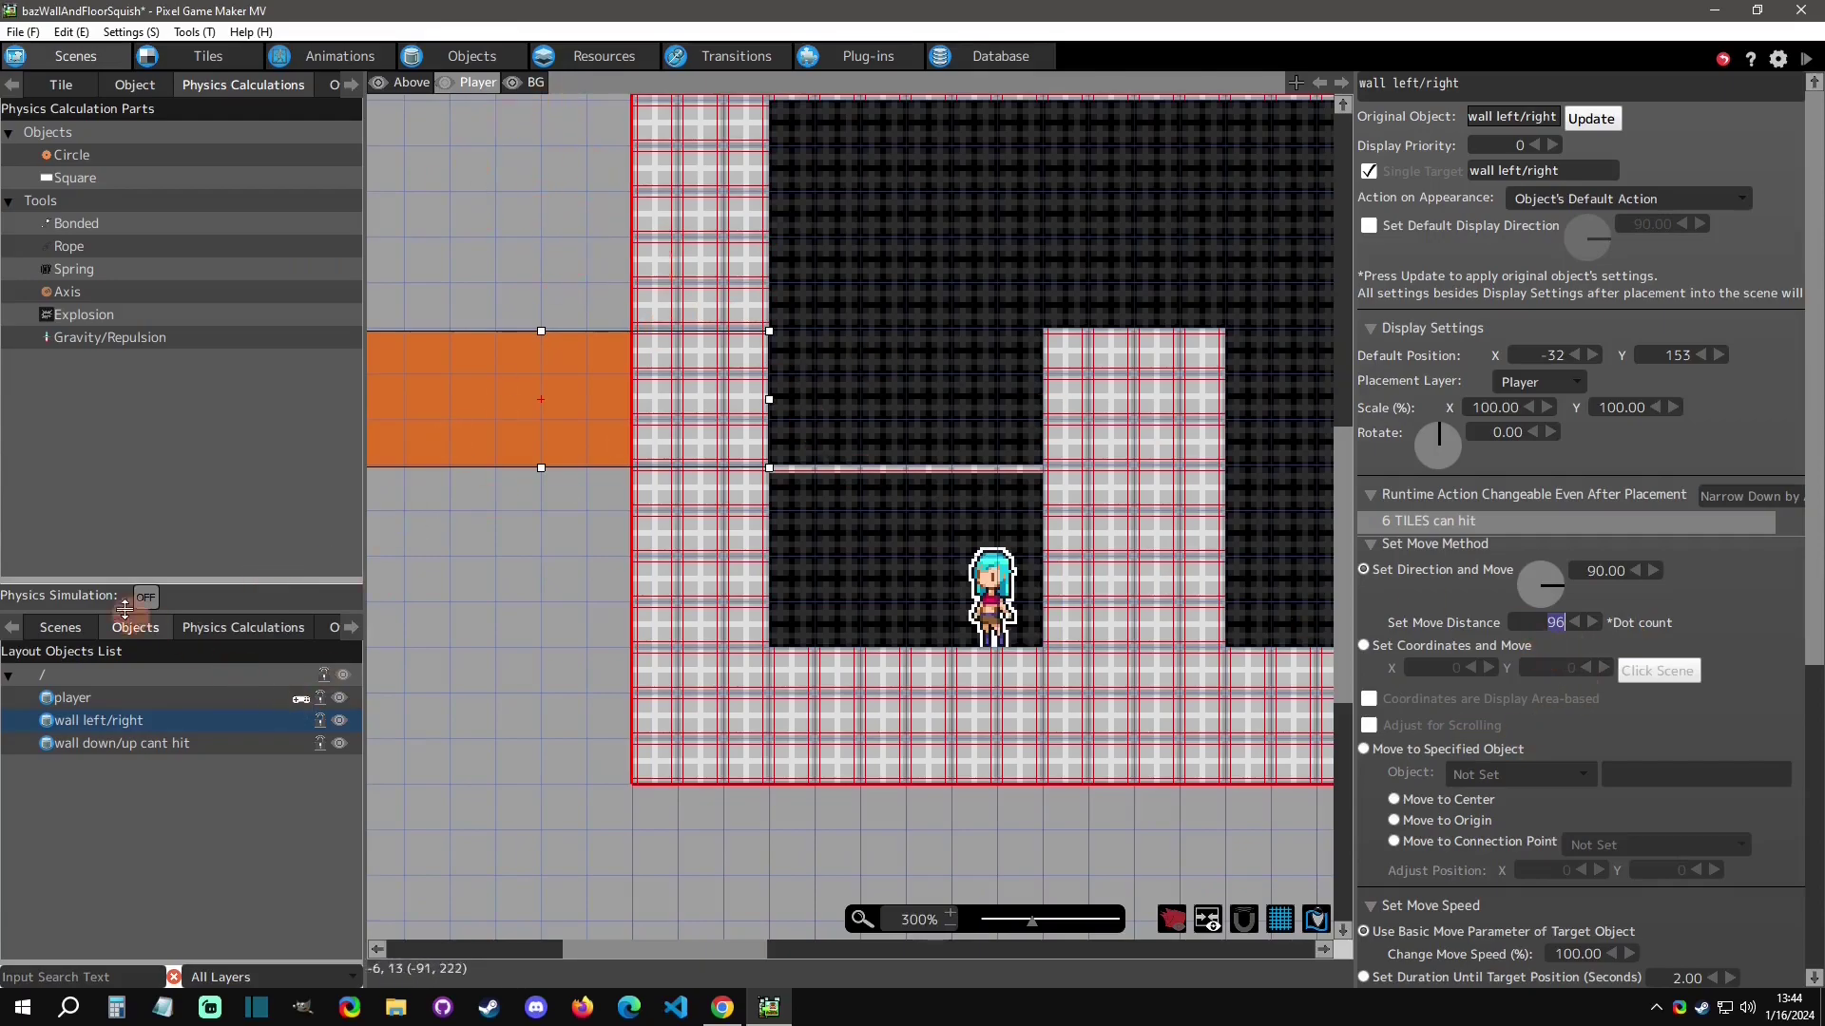
left_click(133, 85)
left_click_drag(80, 205, 530, 210)
left_click(1542, 627)
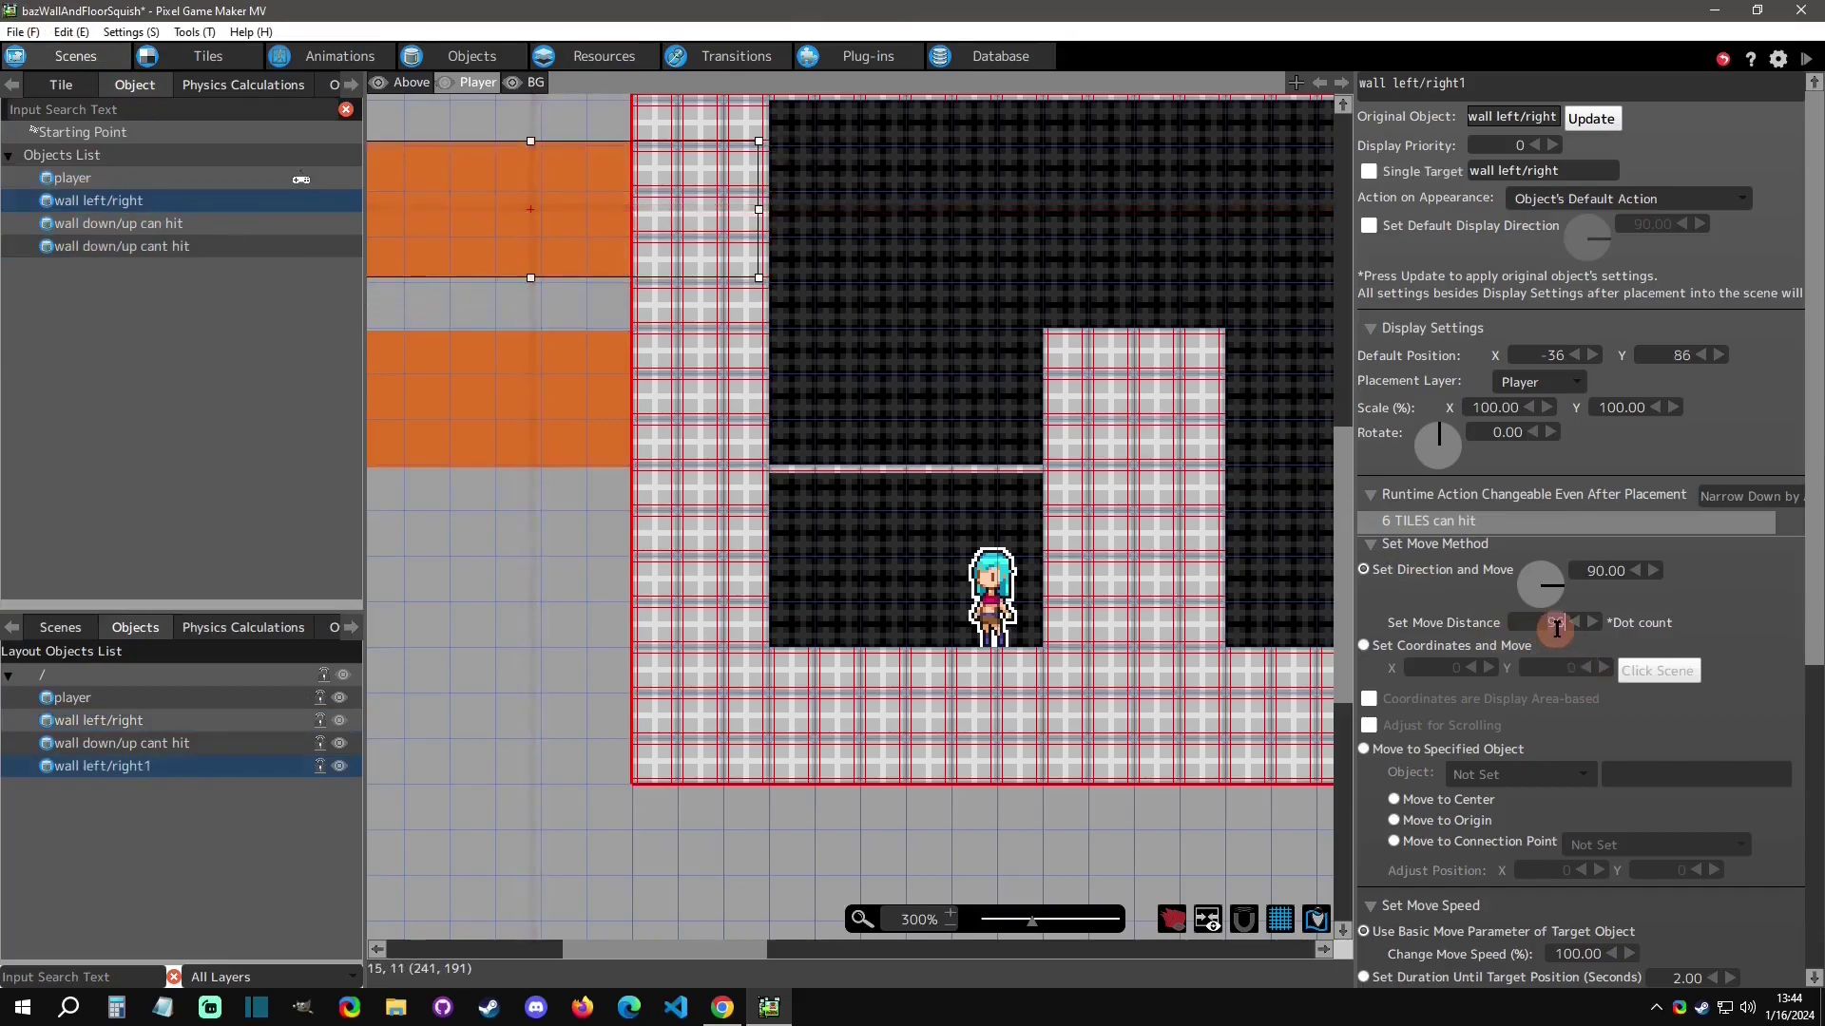
Compare the copy's Move Distance with the original wall, then delete the extra copy.
left_click(871, 214)
left_click(640, 215)
left_click(1419, 567)
left_click(611, 408)
left_click(703, 256)
key("Delete")
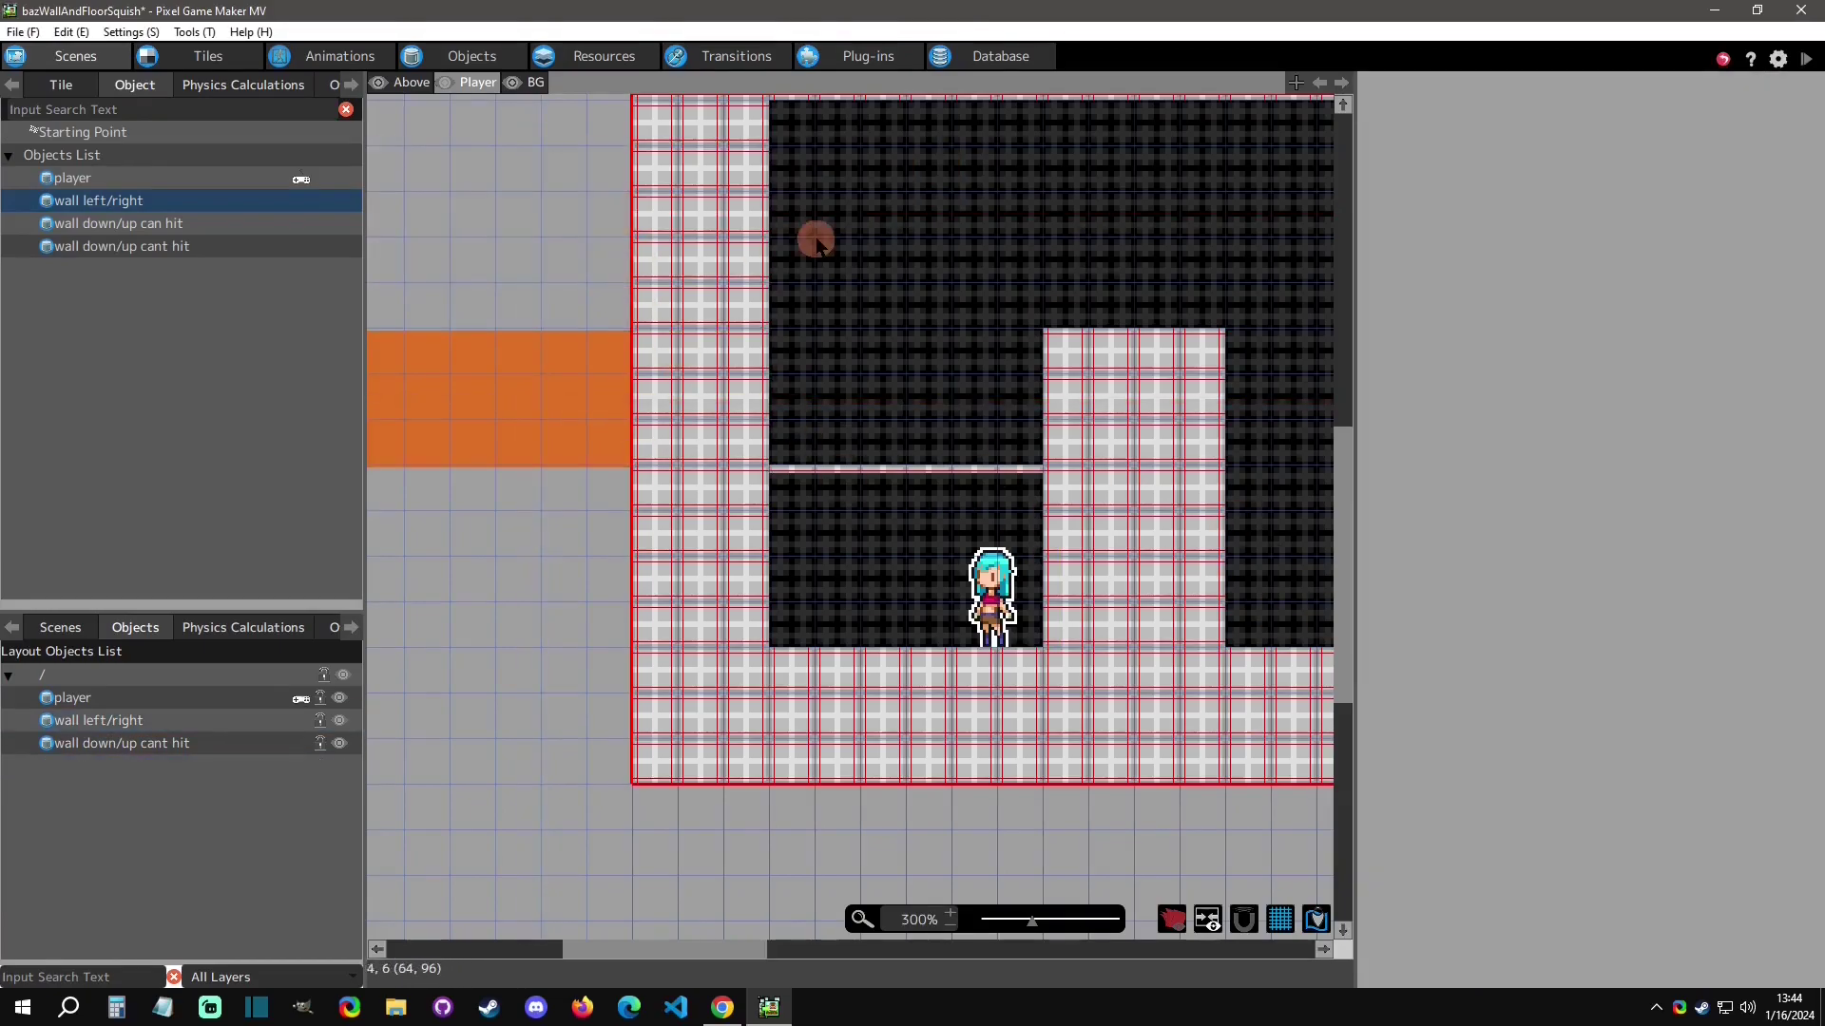
left_click(611, 374)
scroll(806, 293, "down", 3)
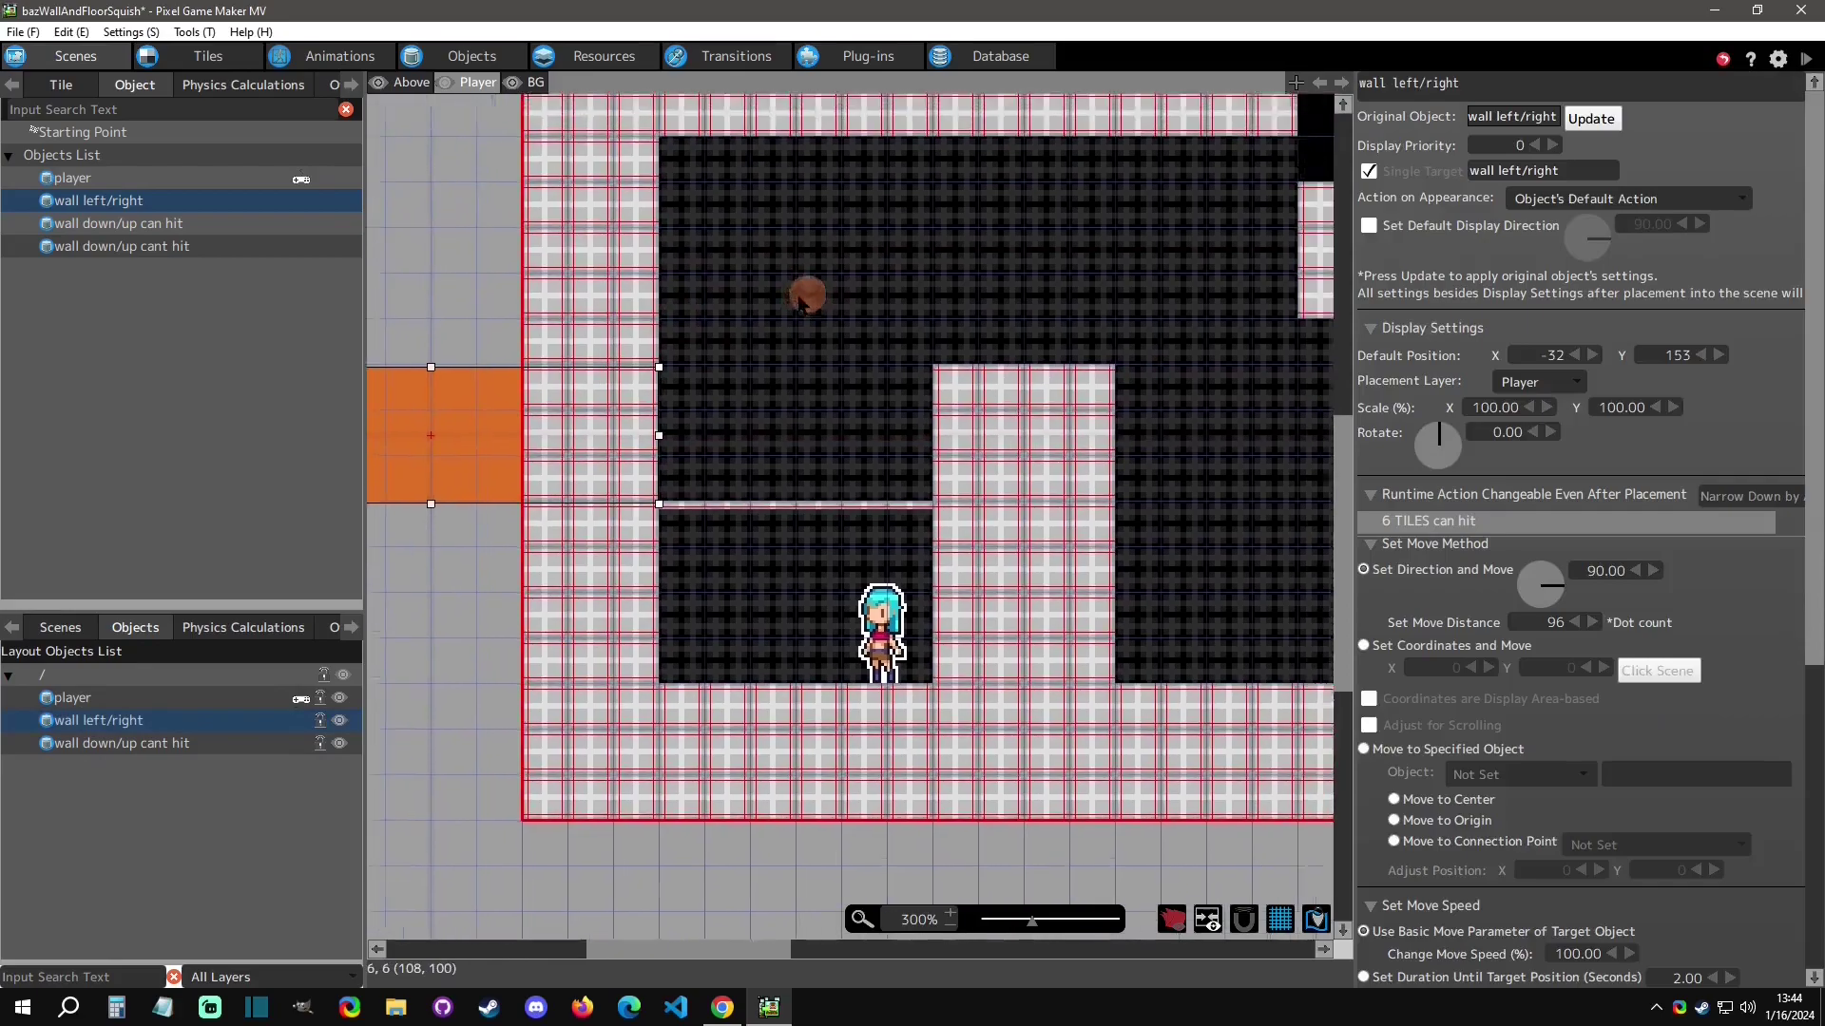
left_click(471, 55)
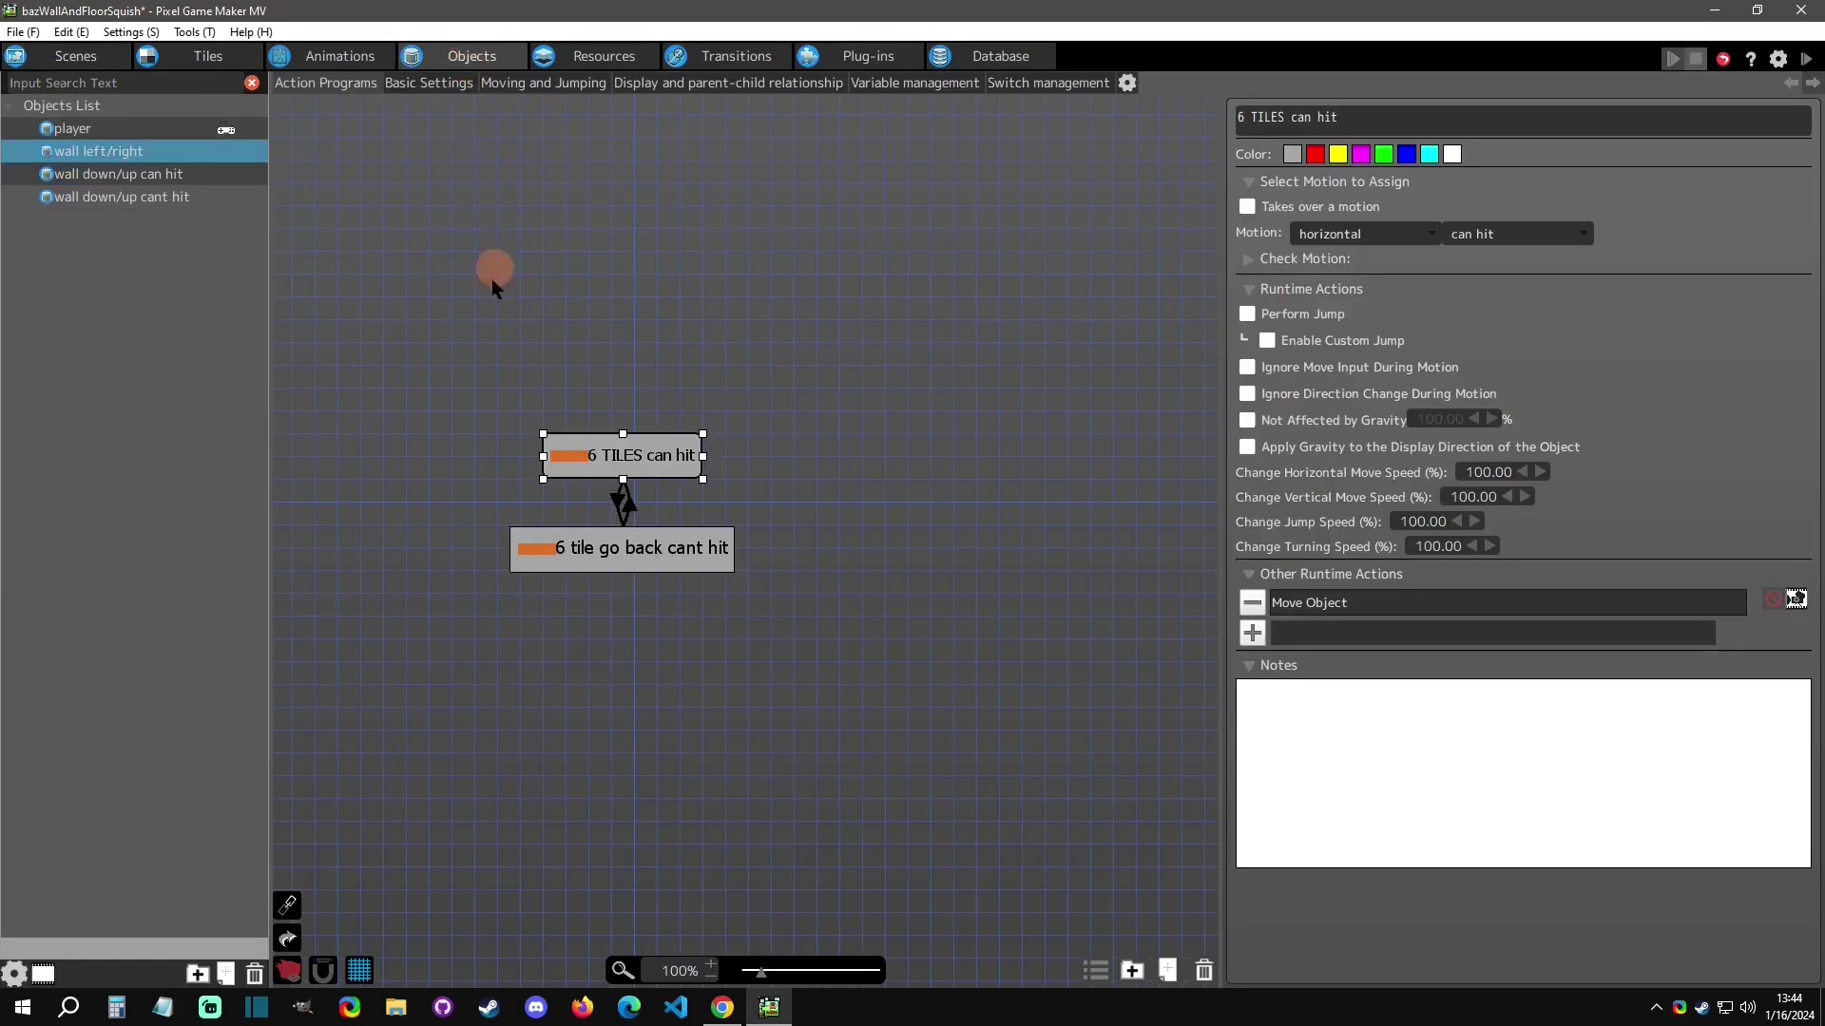
left_click(621, 498)
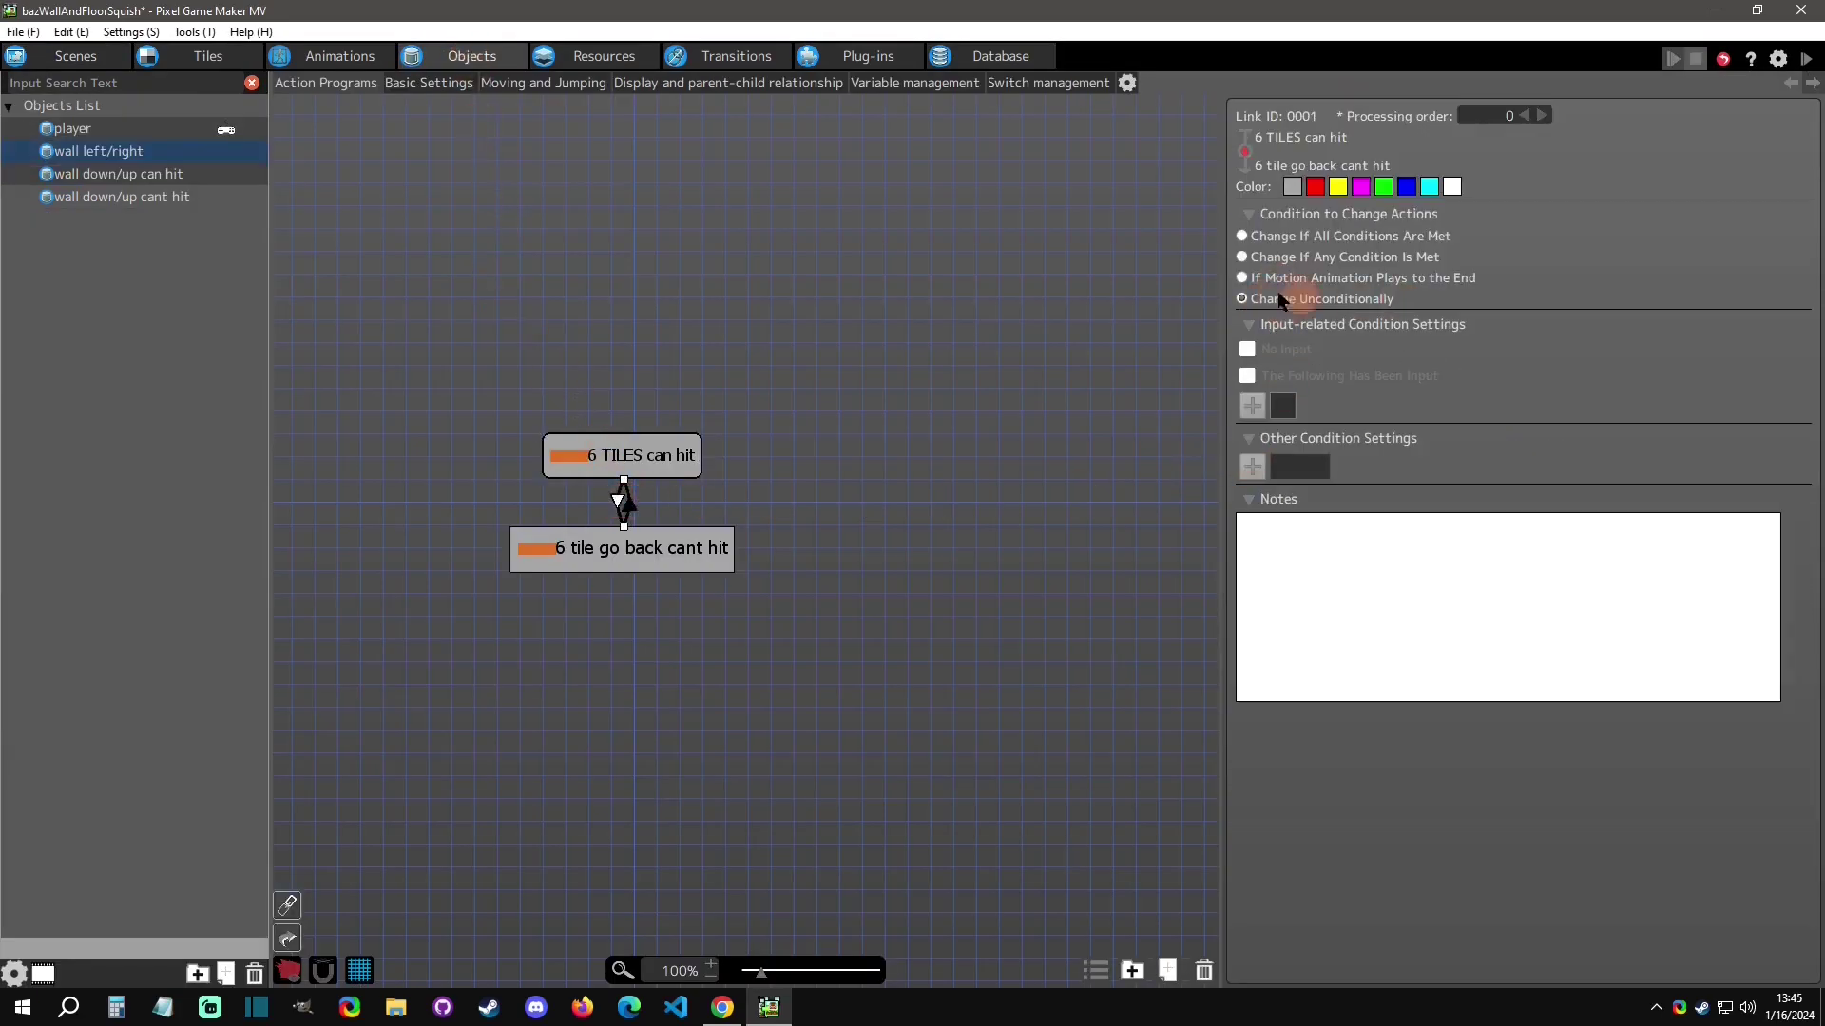
left_click(618, 548)
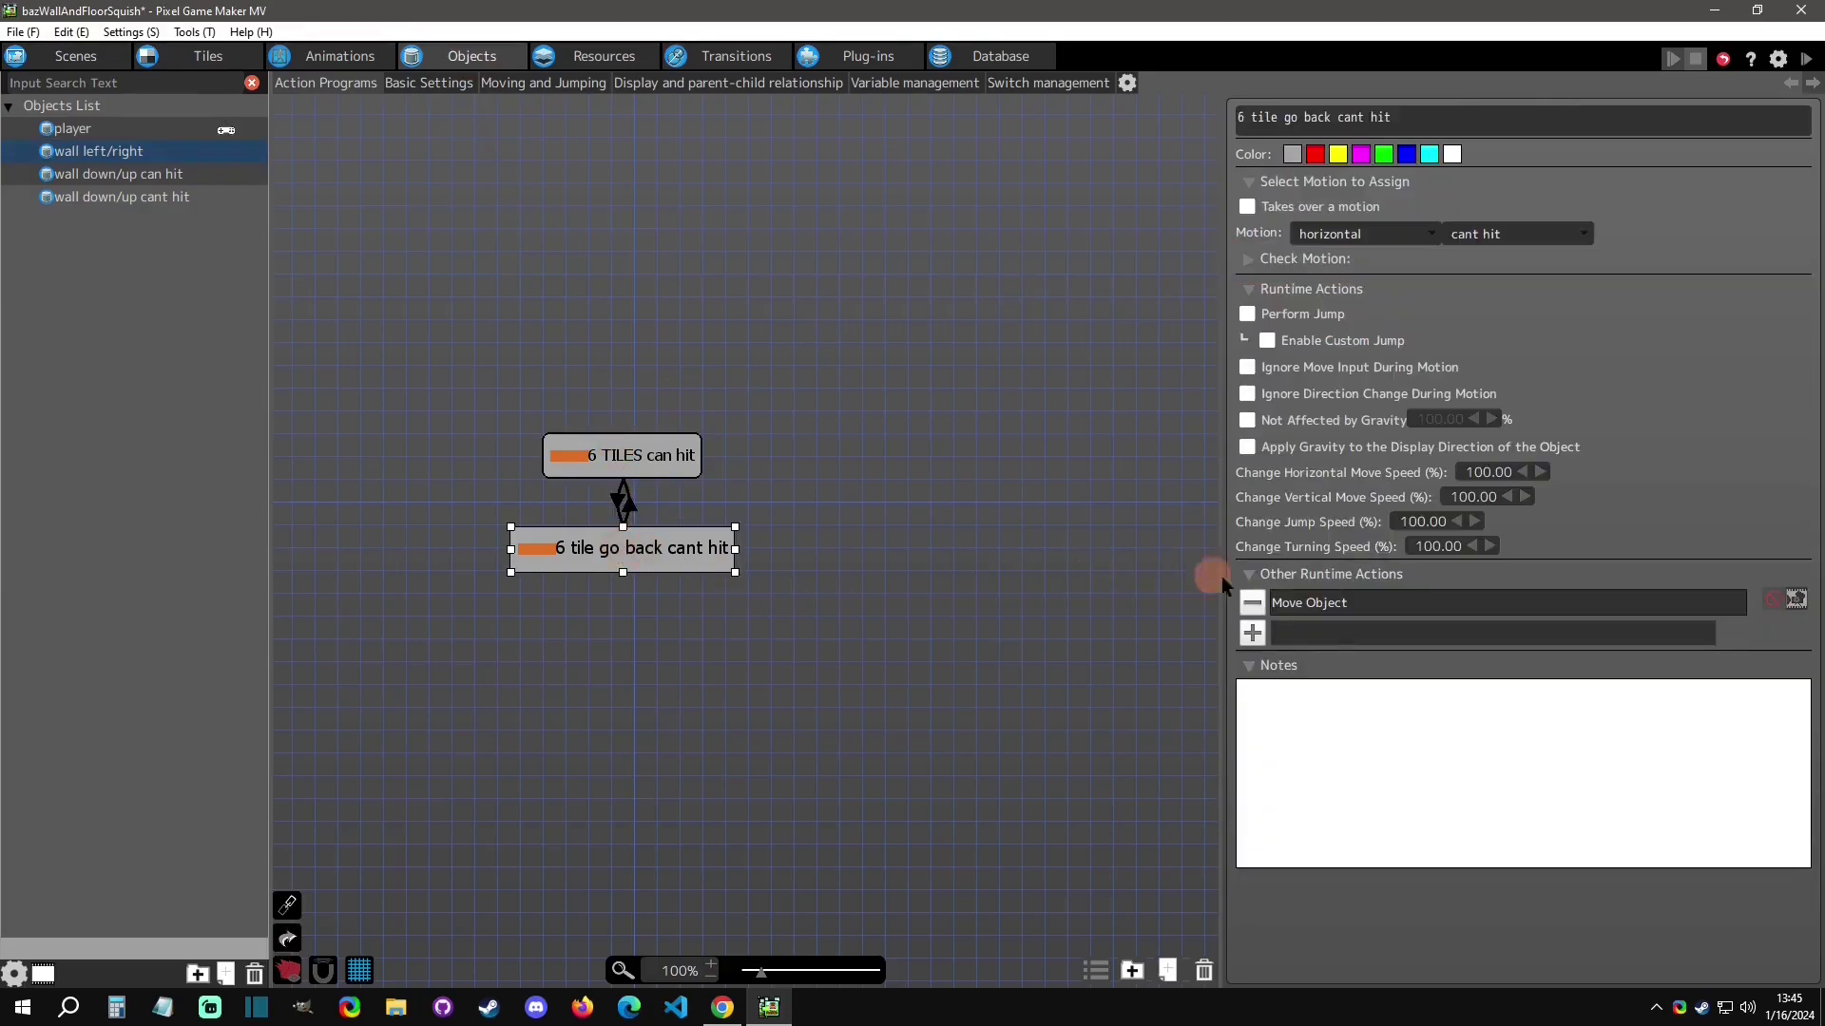
double_click(1357, 607)
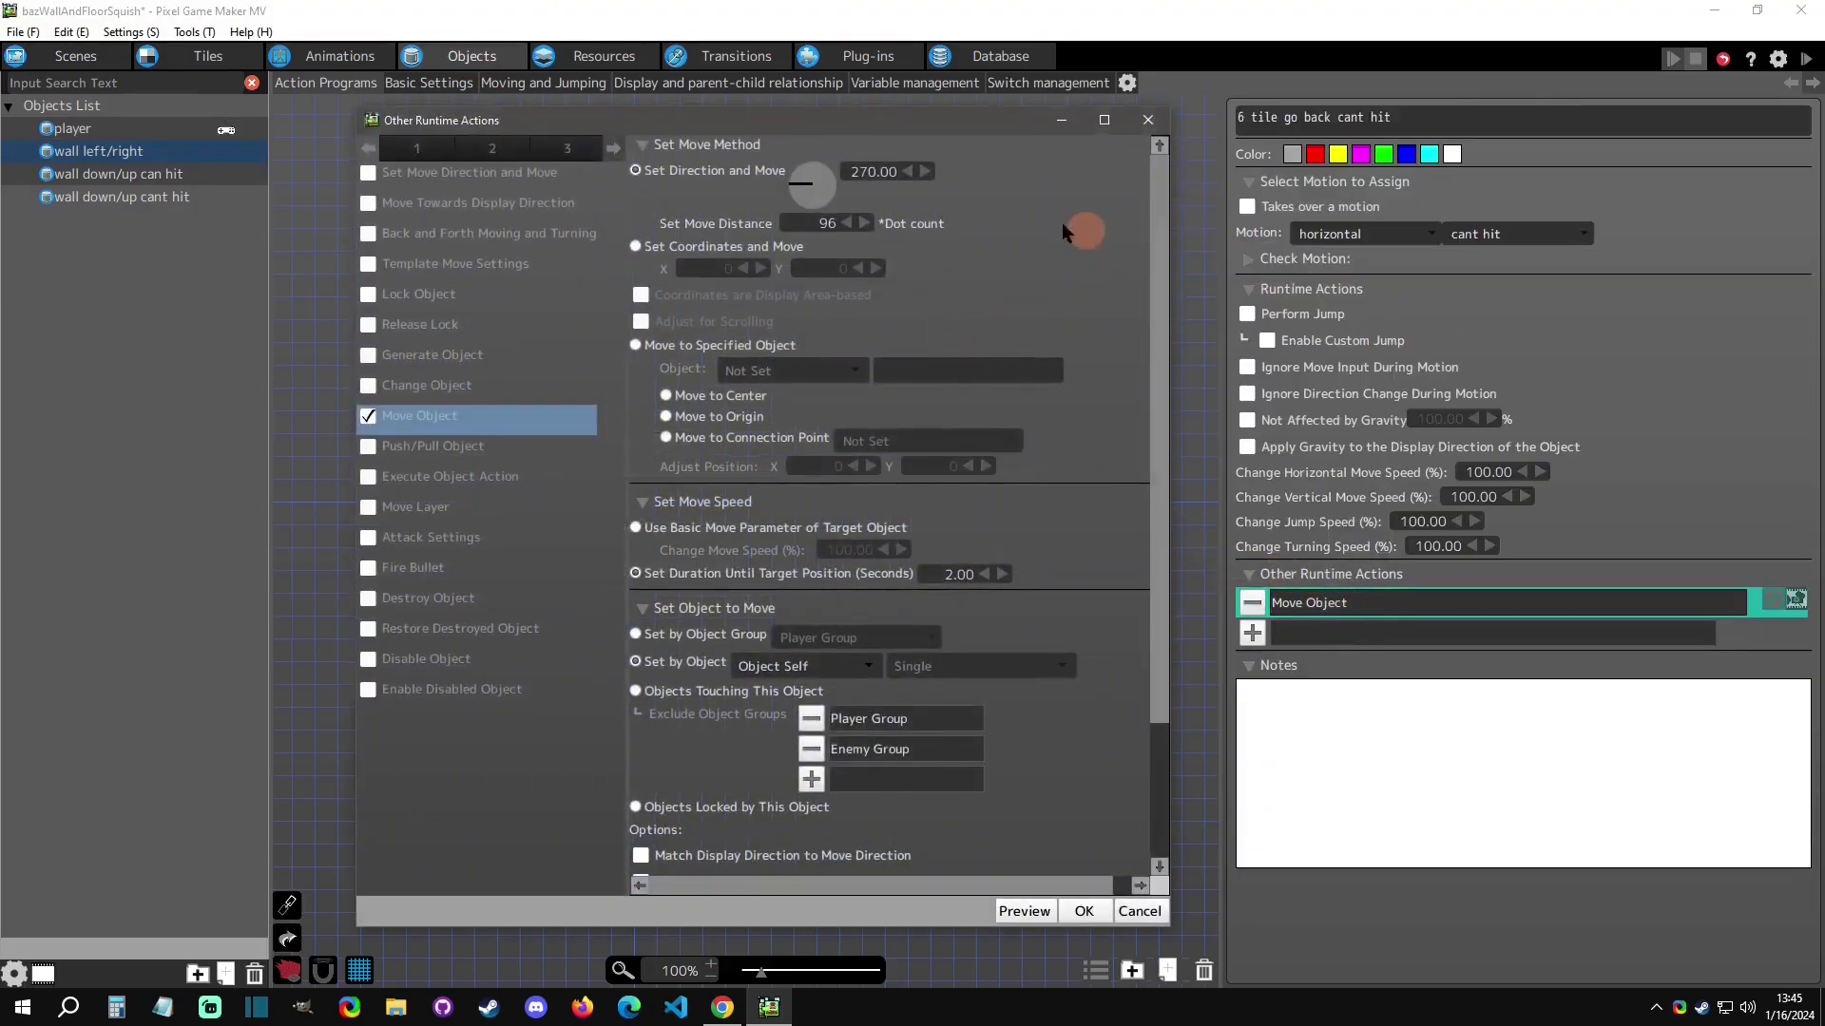
left_click(1147, 119)
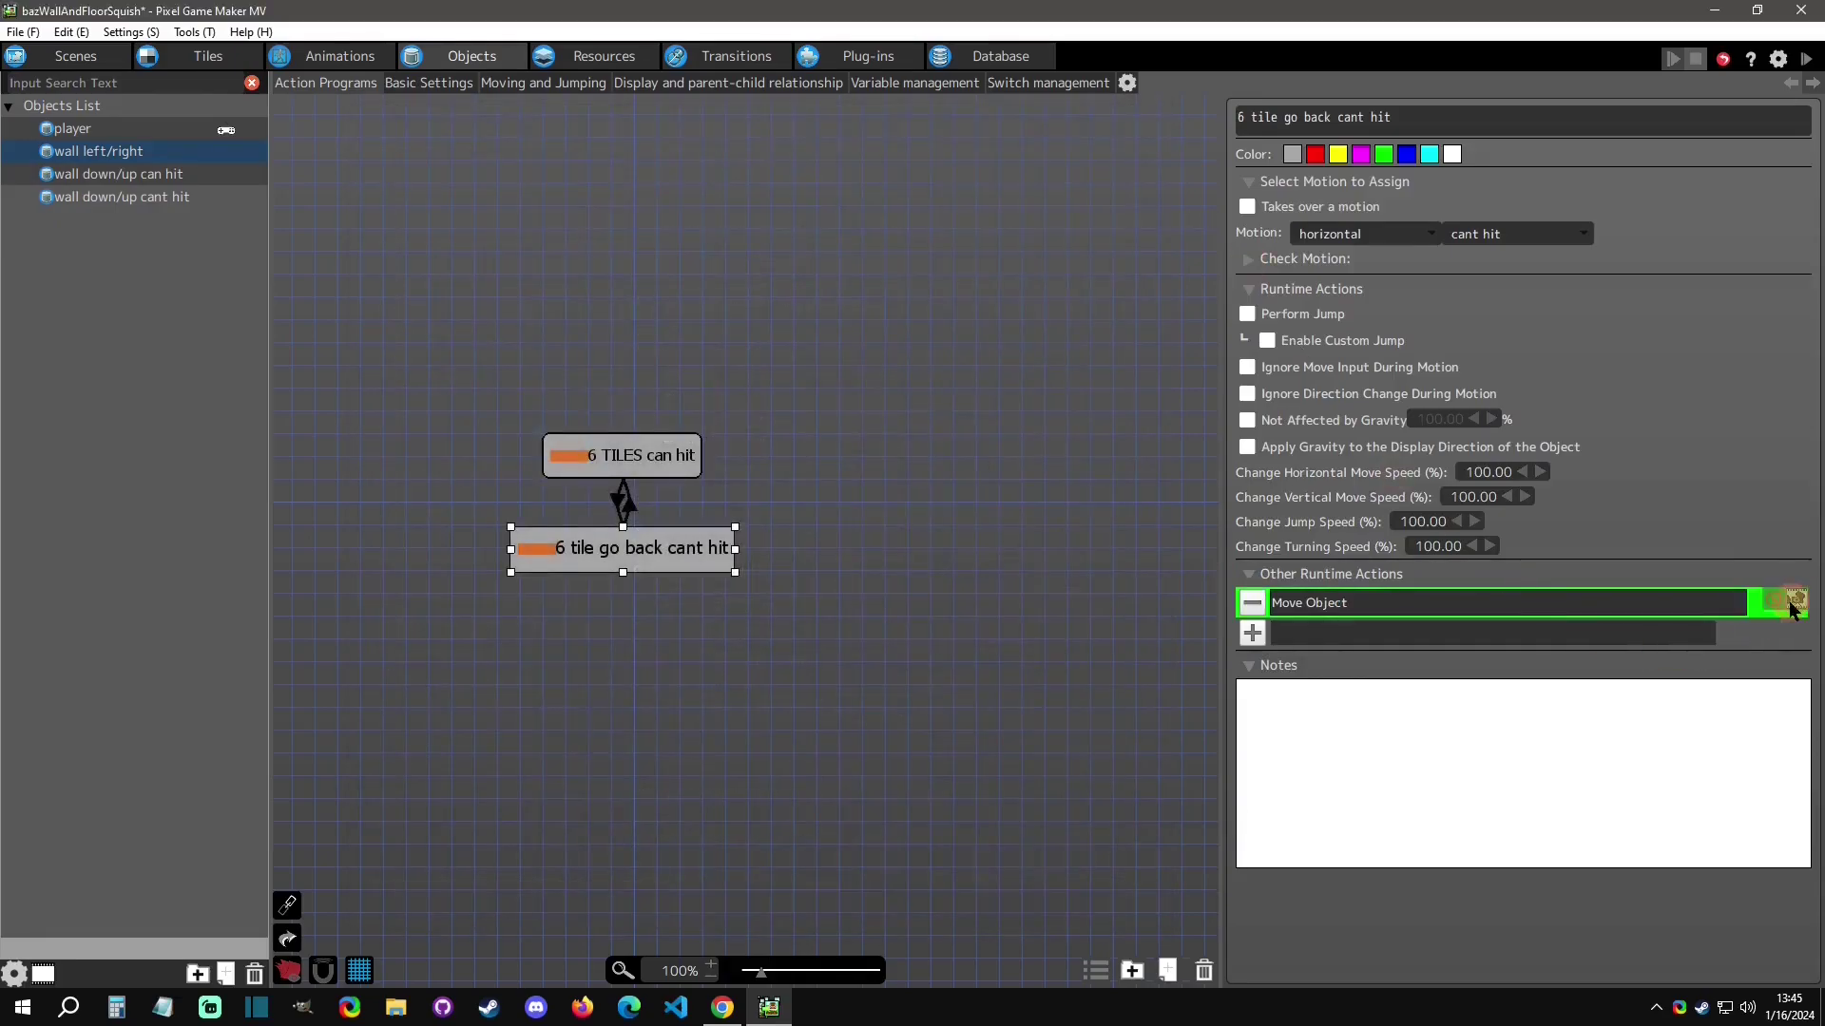
left_click(635, 457)
left_click(640, 567)
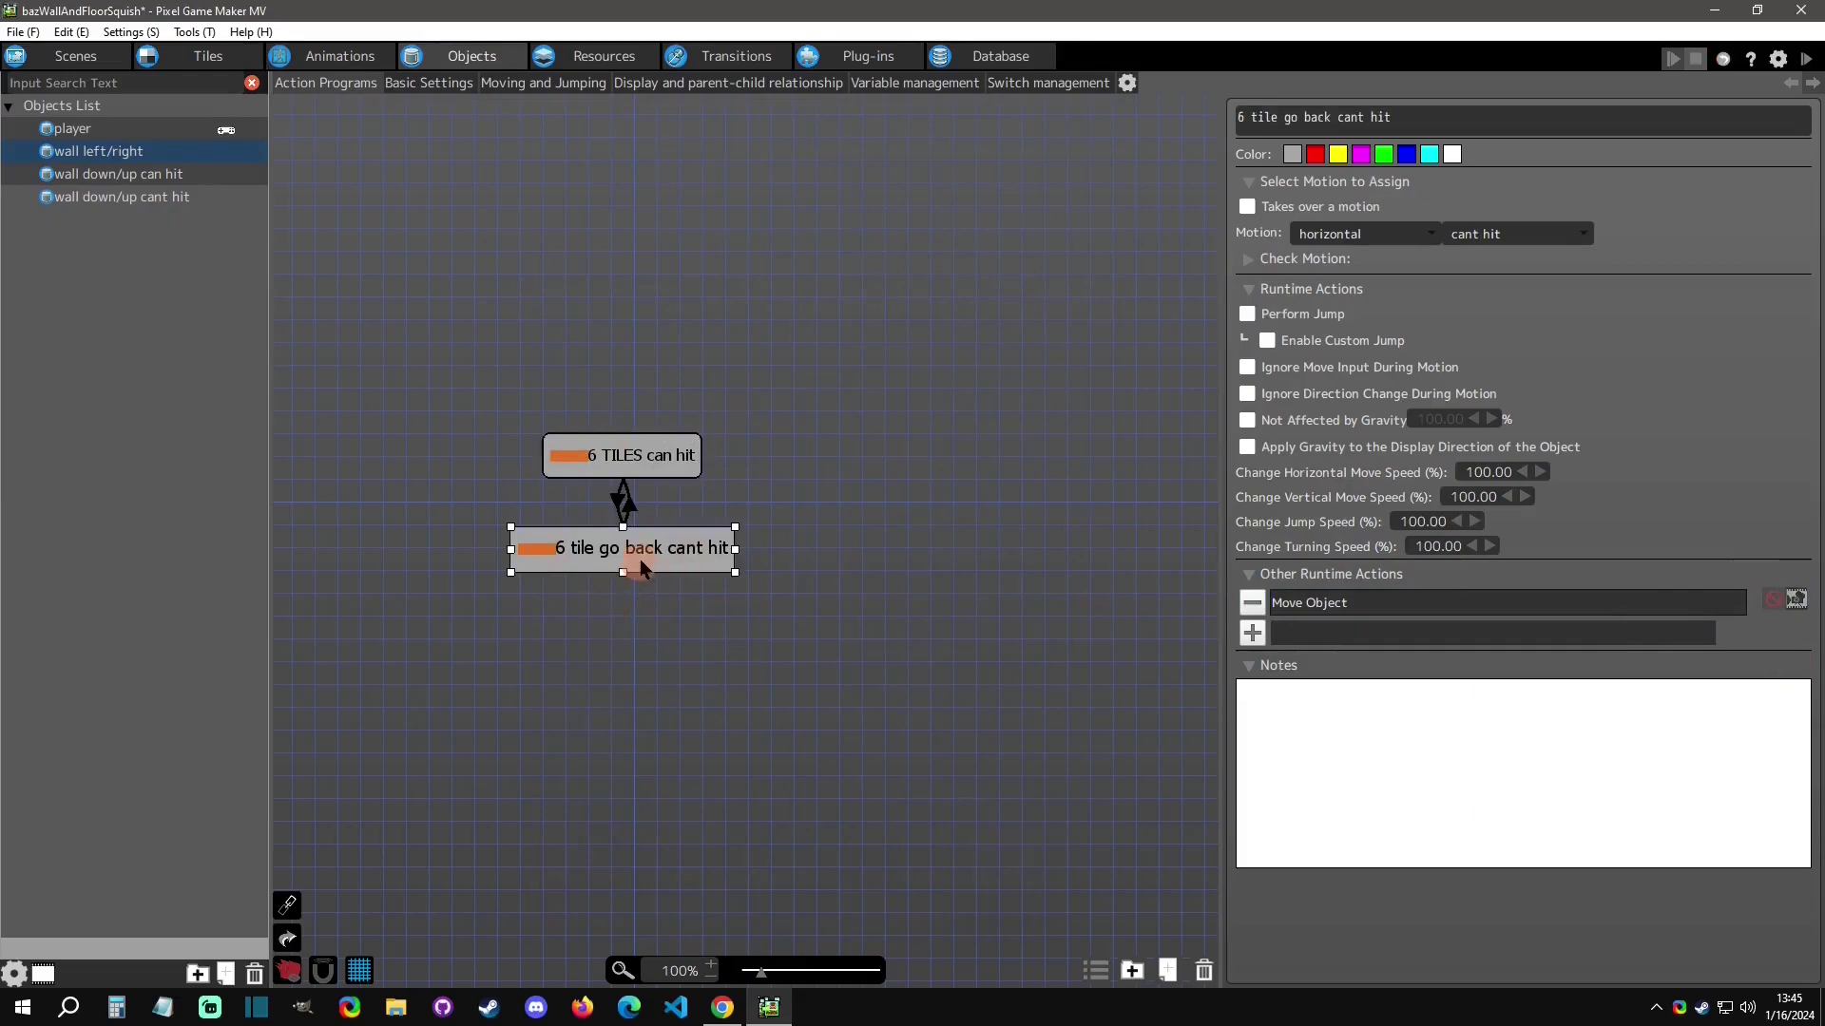
left_click(627, 504)
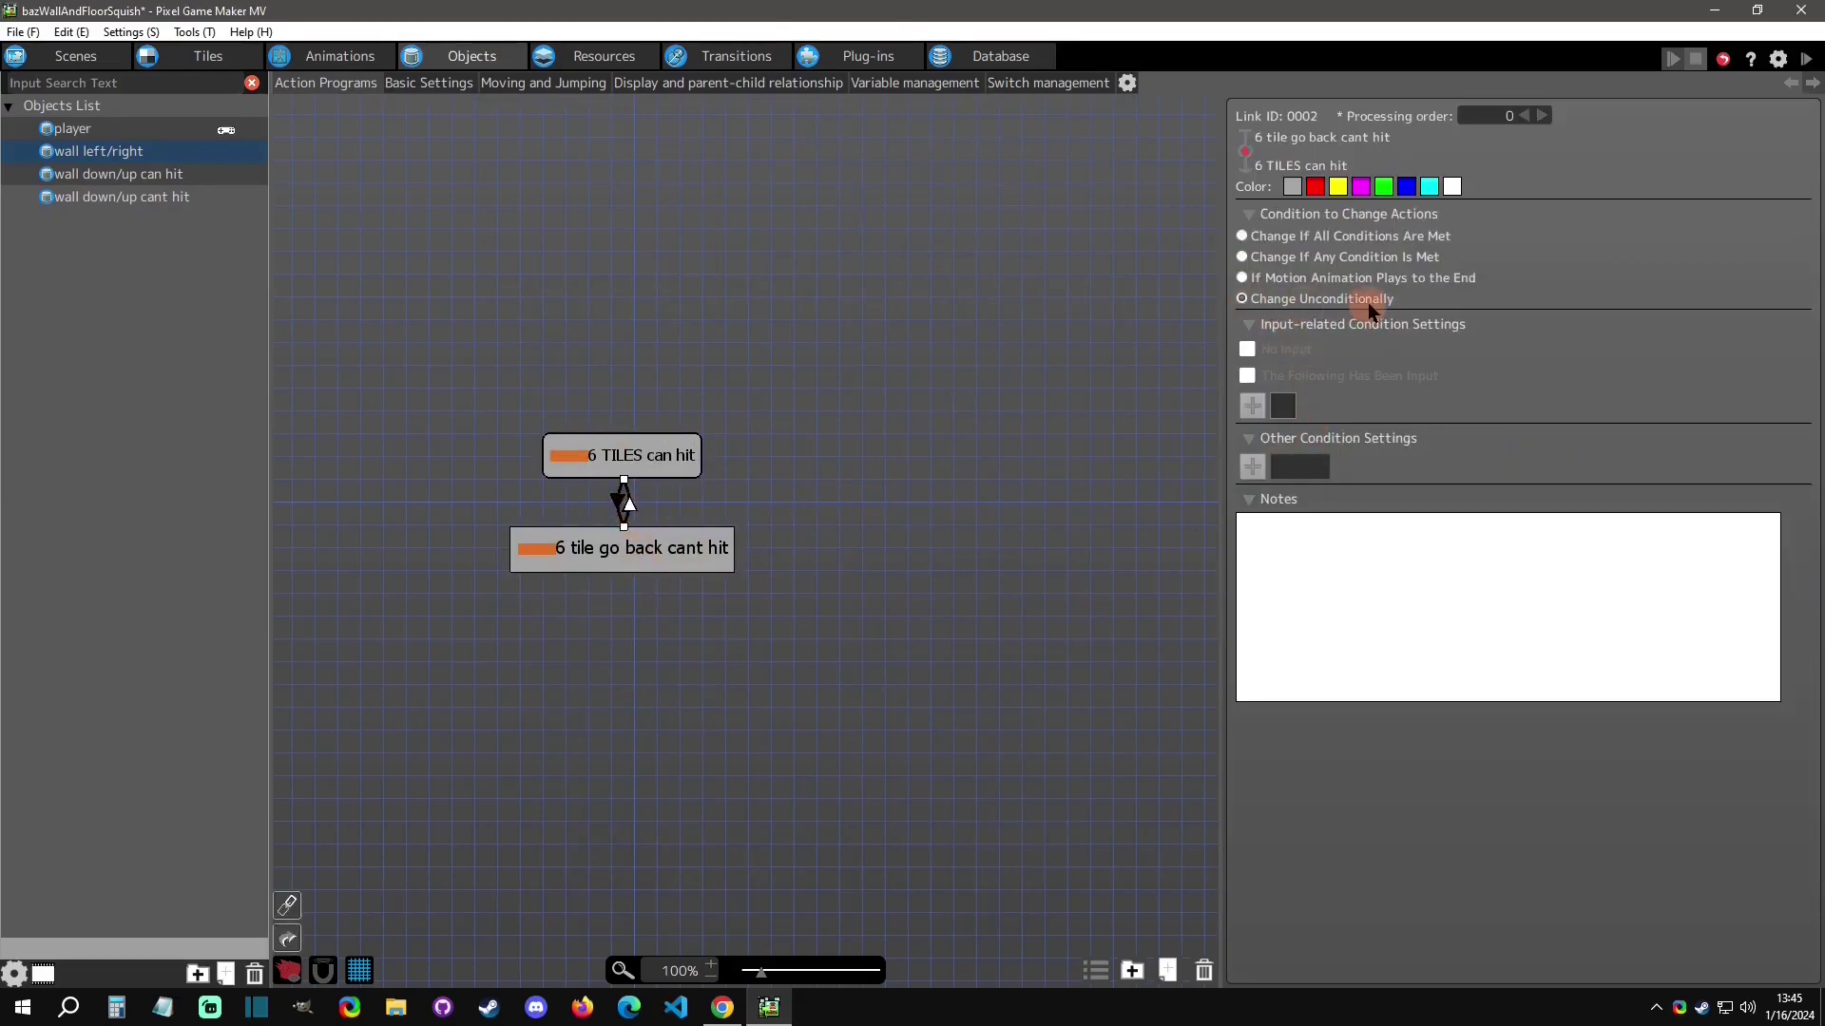
left_click(622, 543)
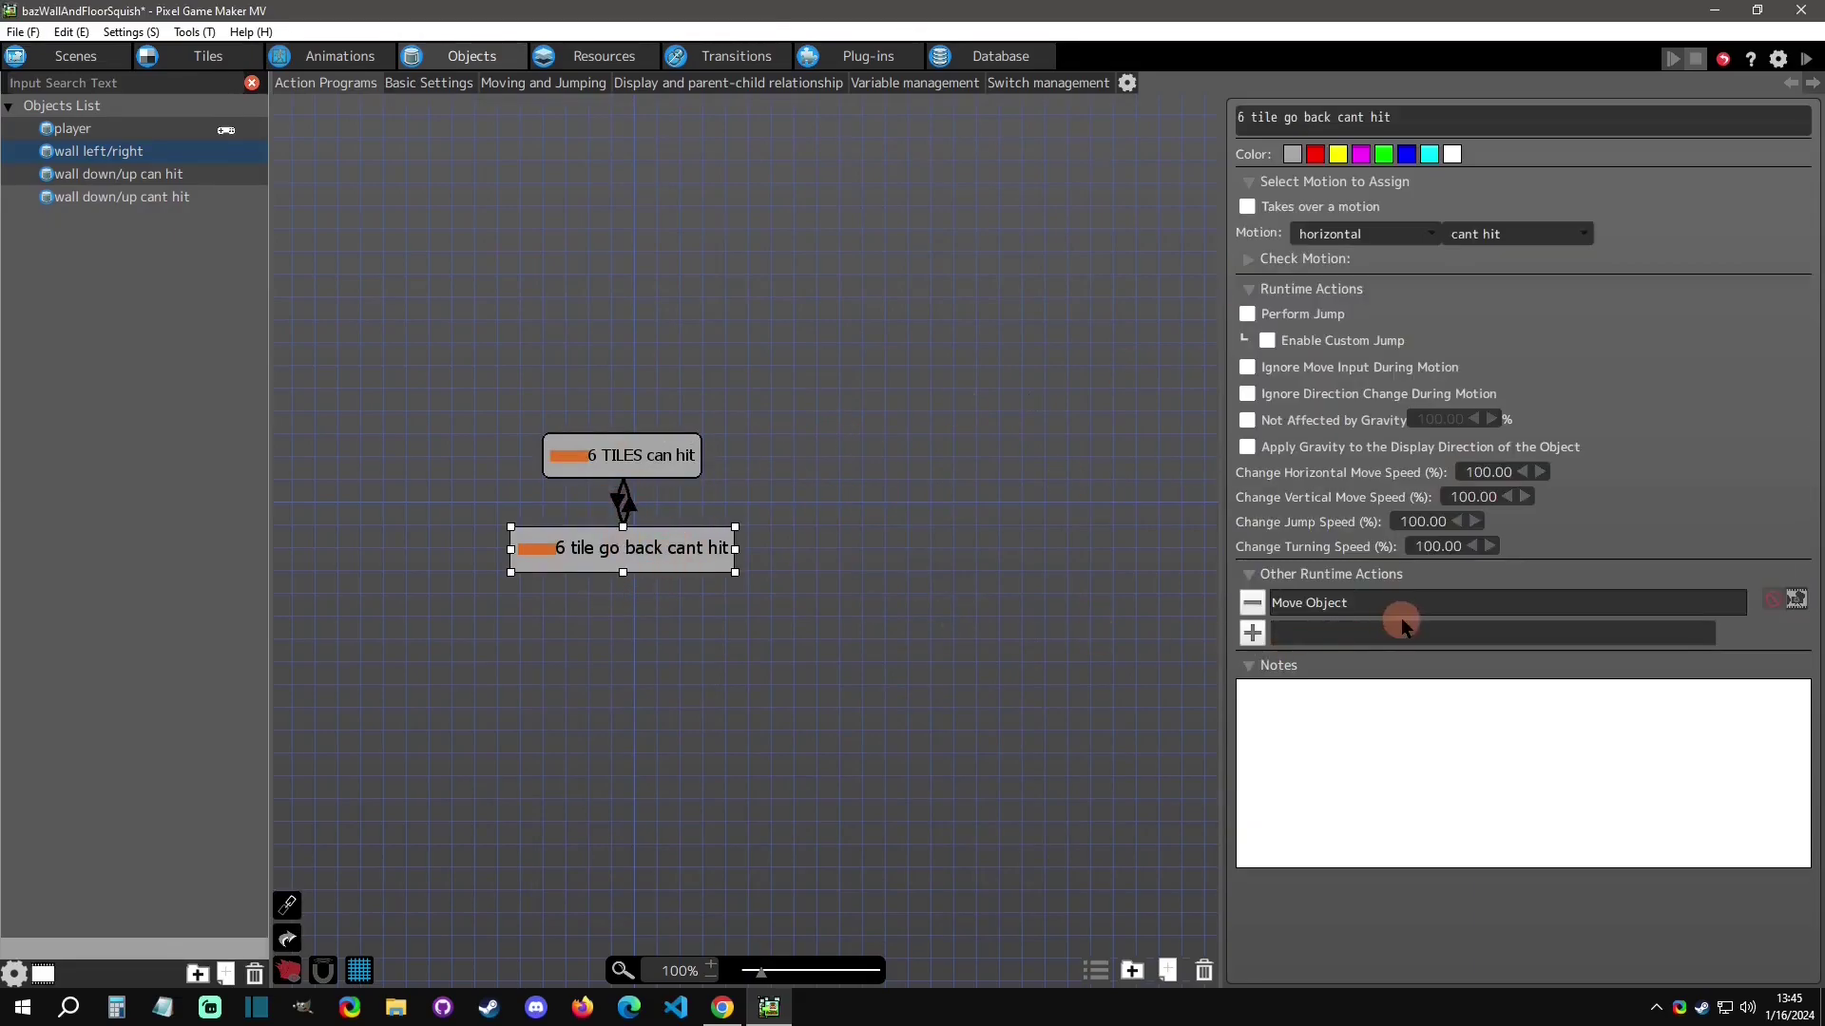
left_click(1368, 607)
double_click(1306, 608)
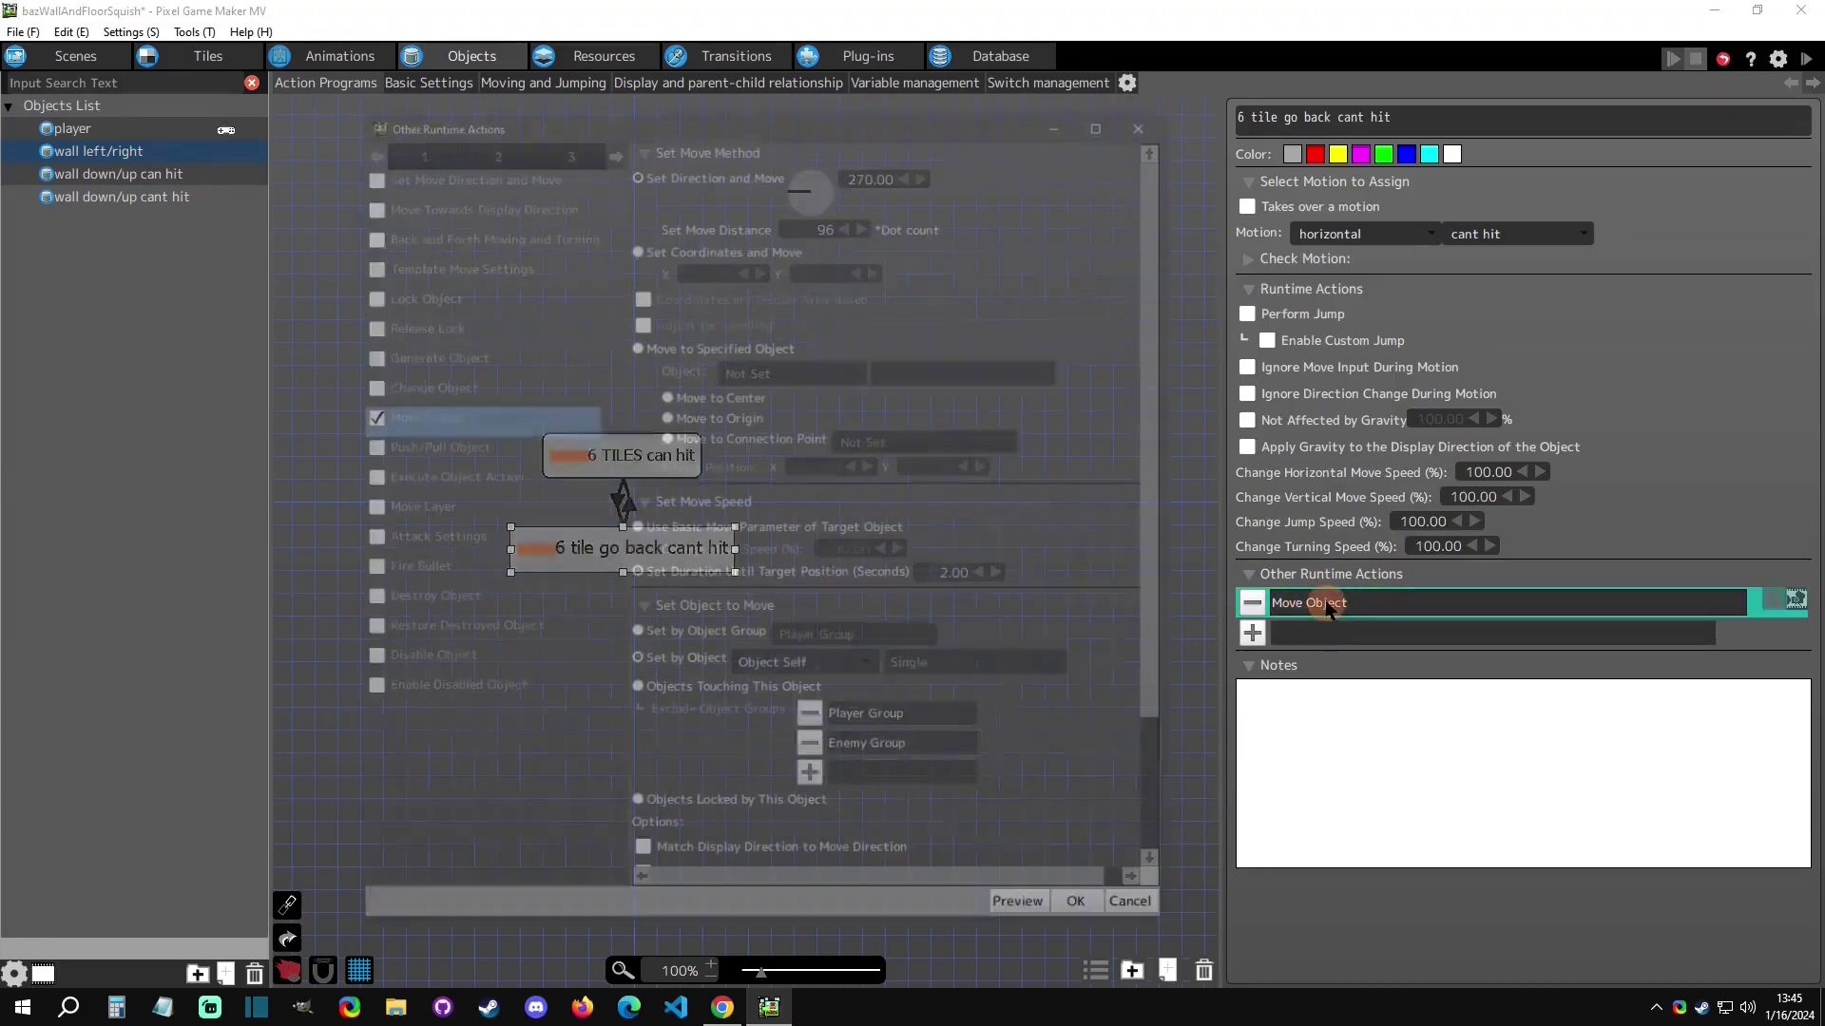
scroll(1015, 473, "down", 3)
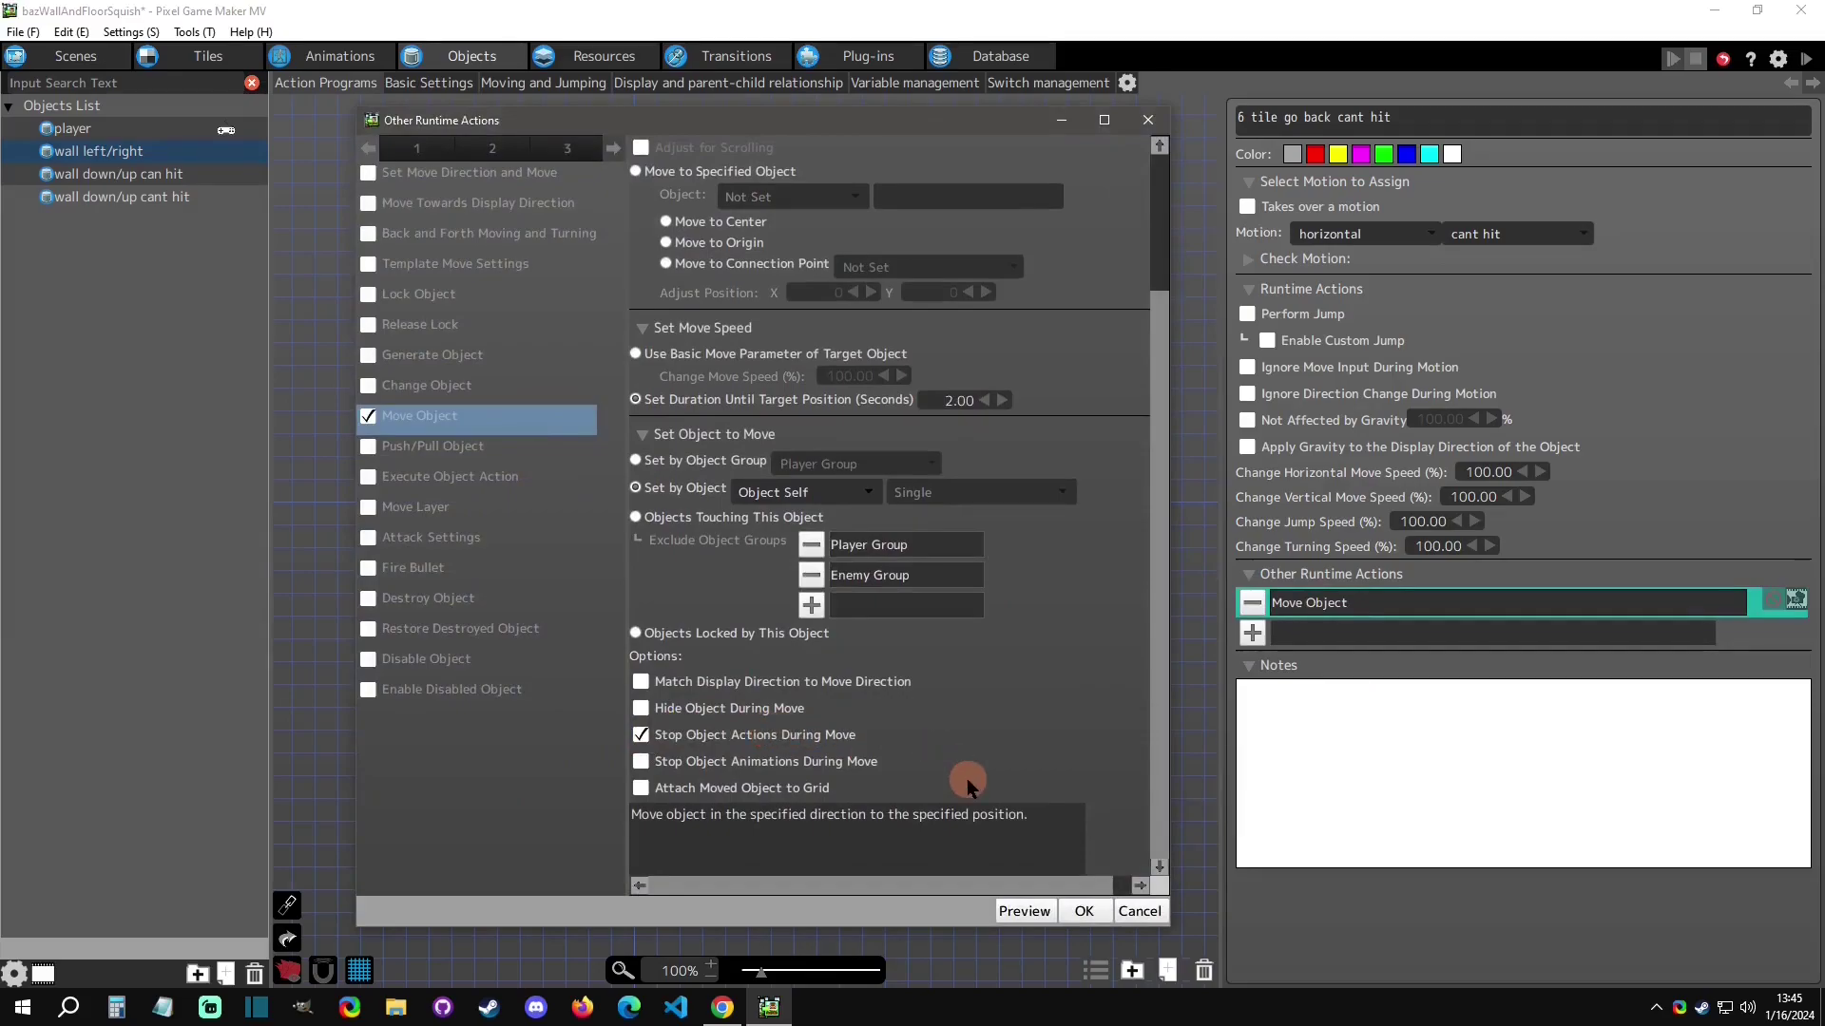
left_click(1140, 910)
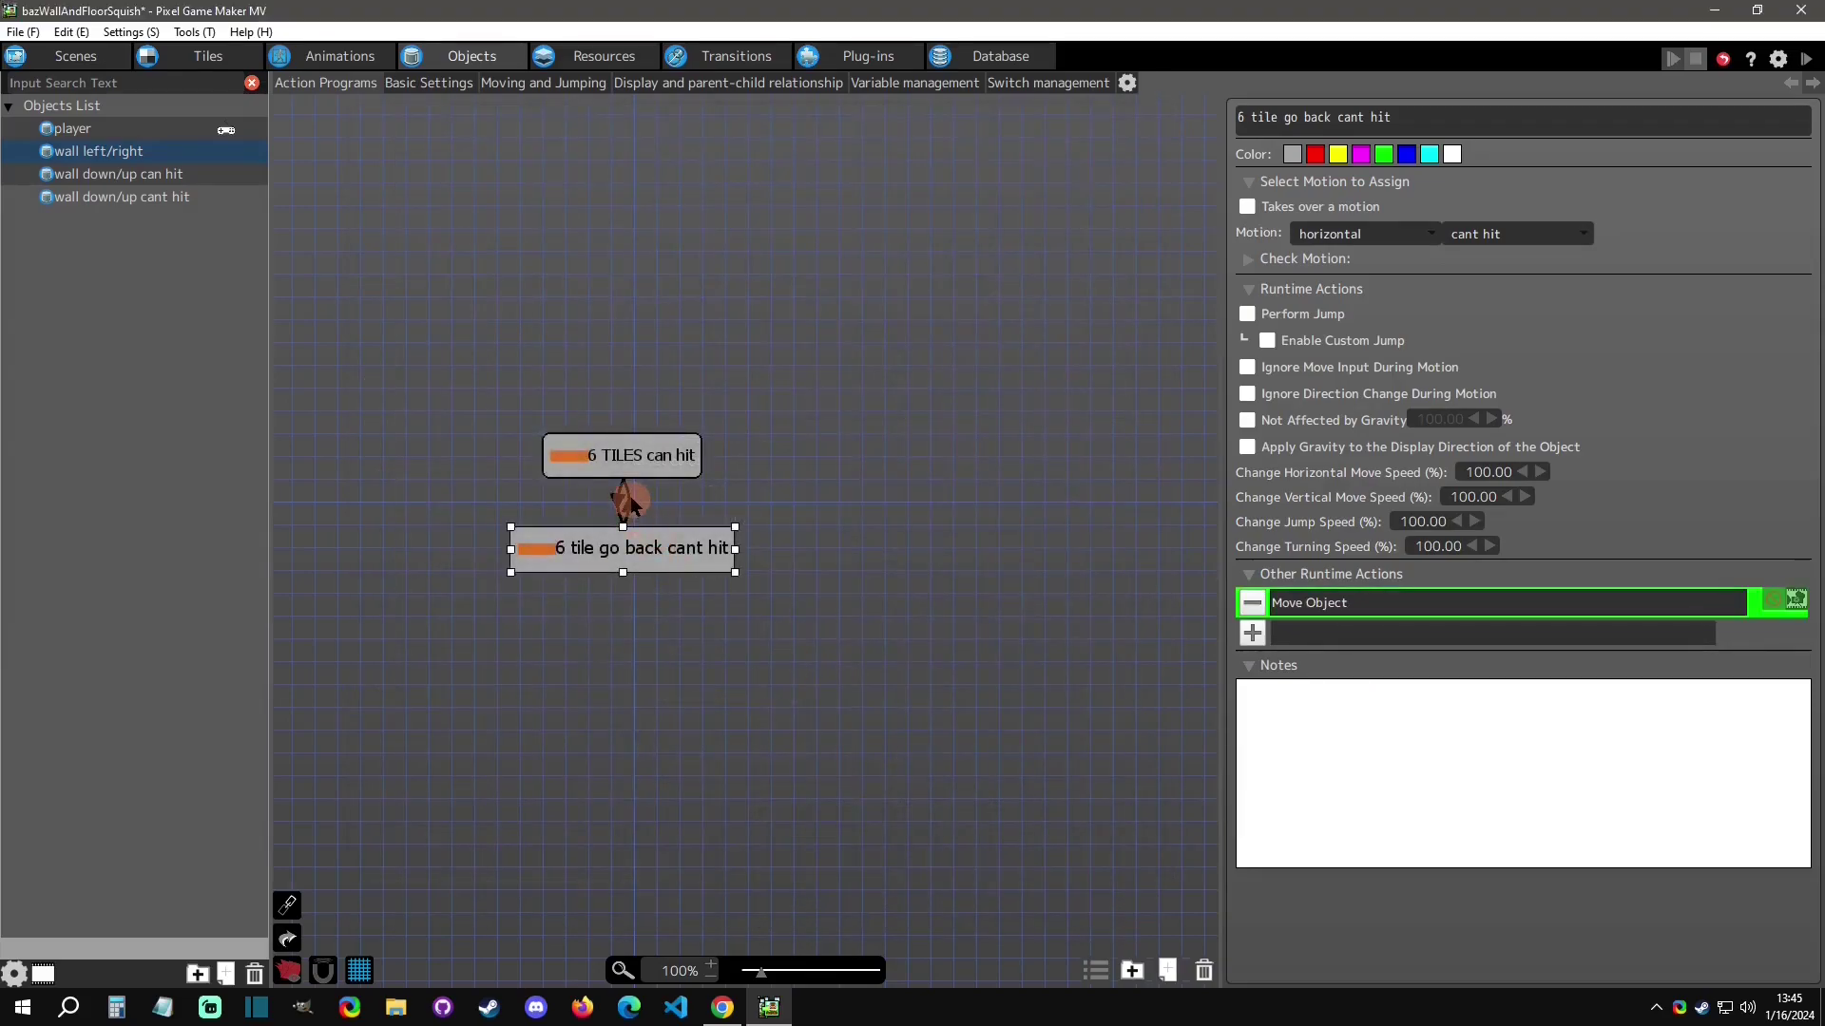
left_click(628, 498)
left_click(635, 557)
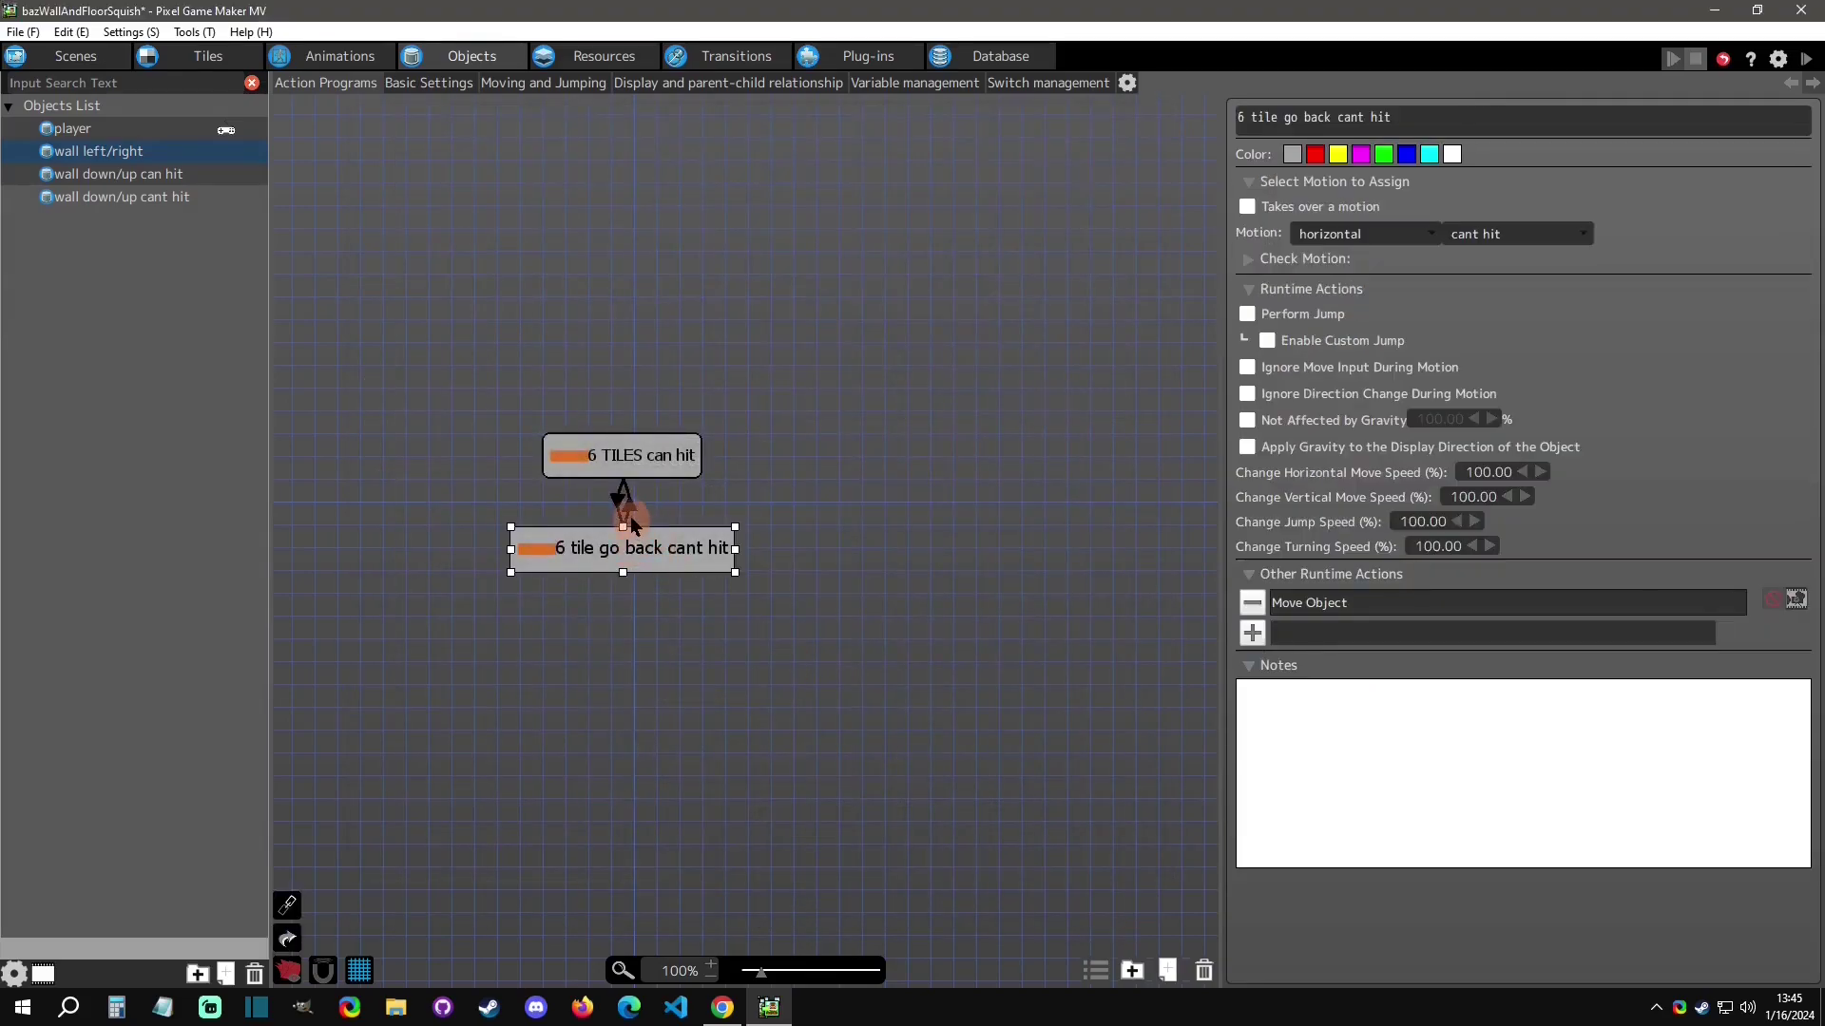
left_click(627, 502)
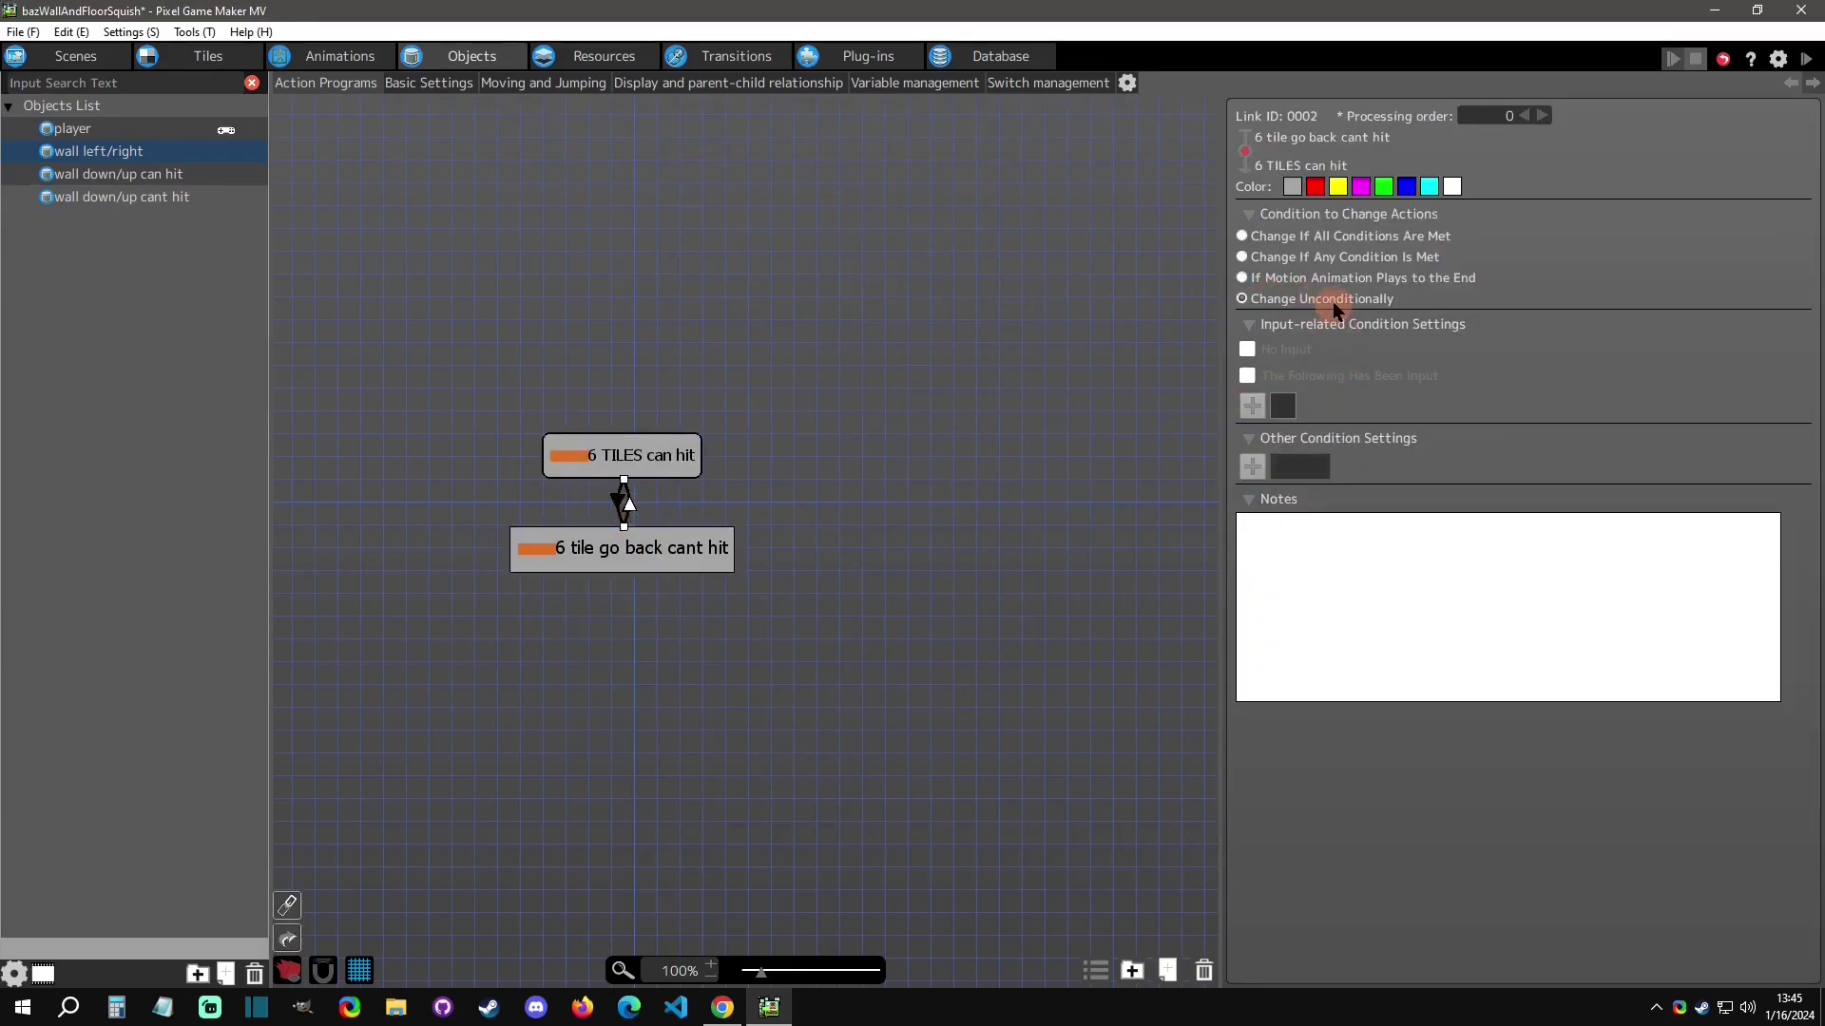
Review the 6 TILES can hit and 6 tile go back cant hit states.
left_click(662, 471)
left_click(615, 538)
left_click(618, 471)
left_click(611, 549)
left_click(621, 461)
left_click(616, 550)
left_click(621, 462)
In the walls animation's horizontal motion, delete cant hit and rename can hit to 'single'.
left_click(322, 59)
left_click(110, 150)
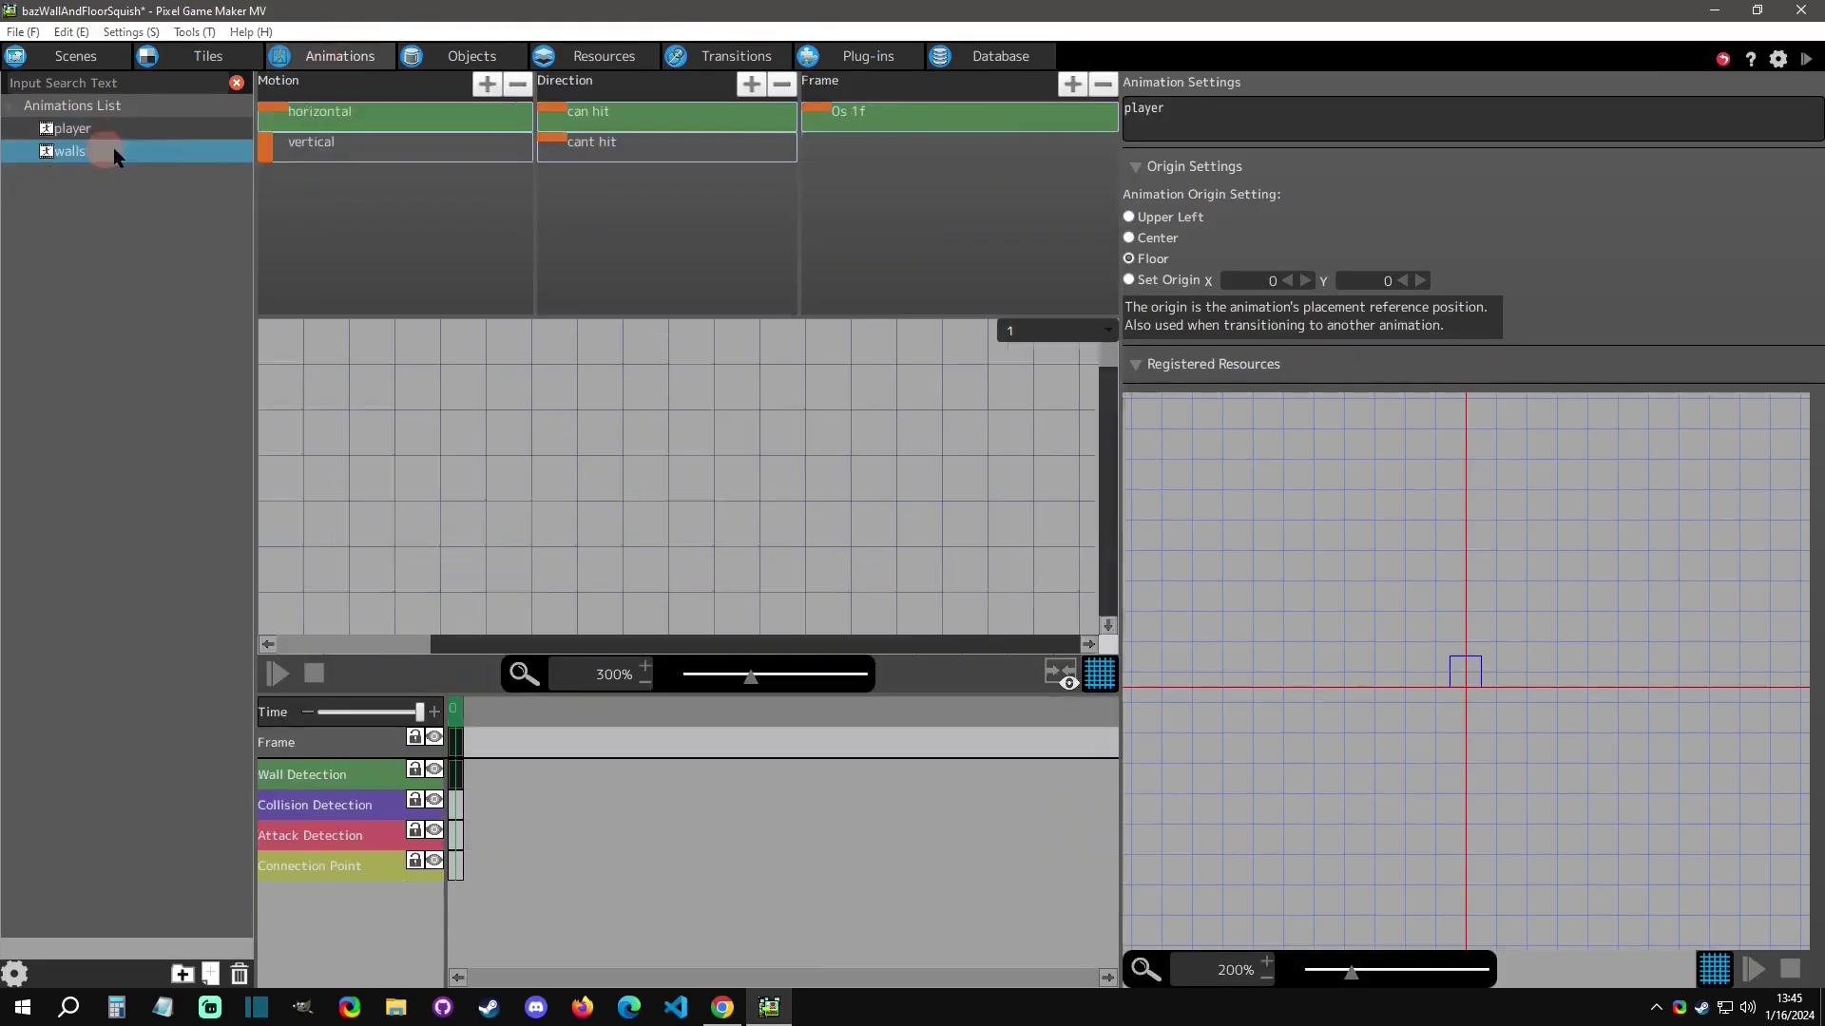
left_click(392, 126)
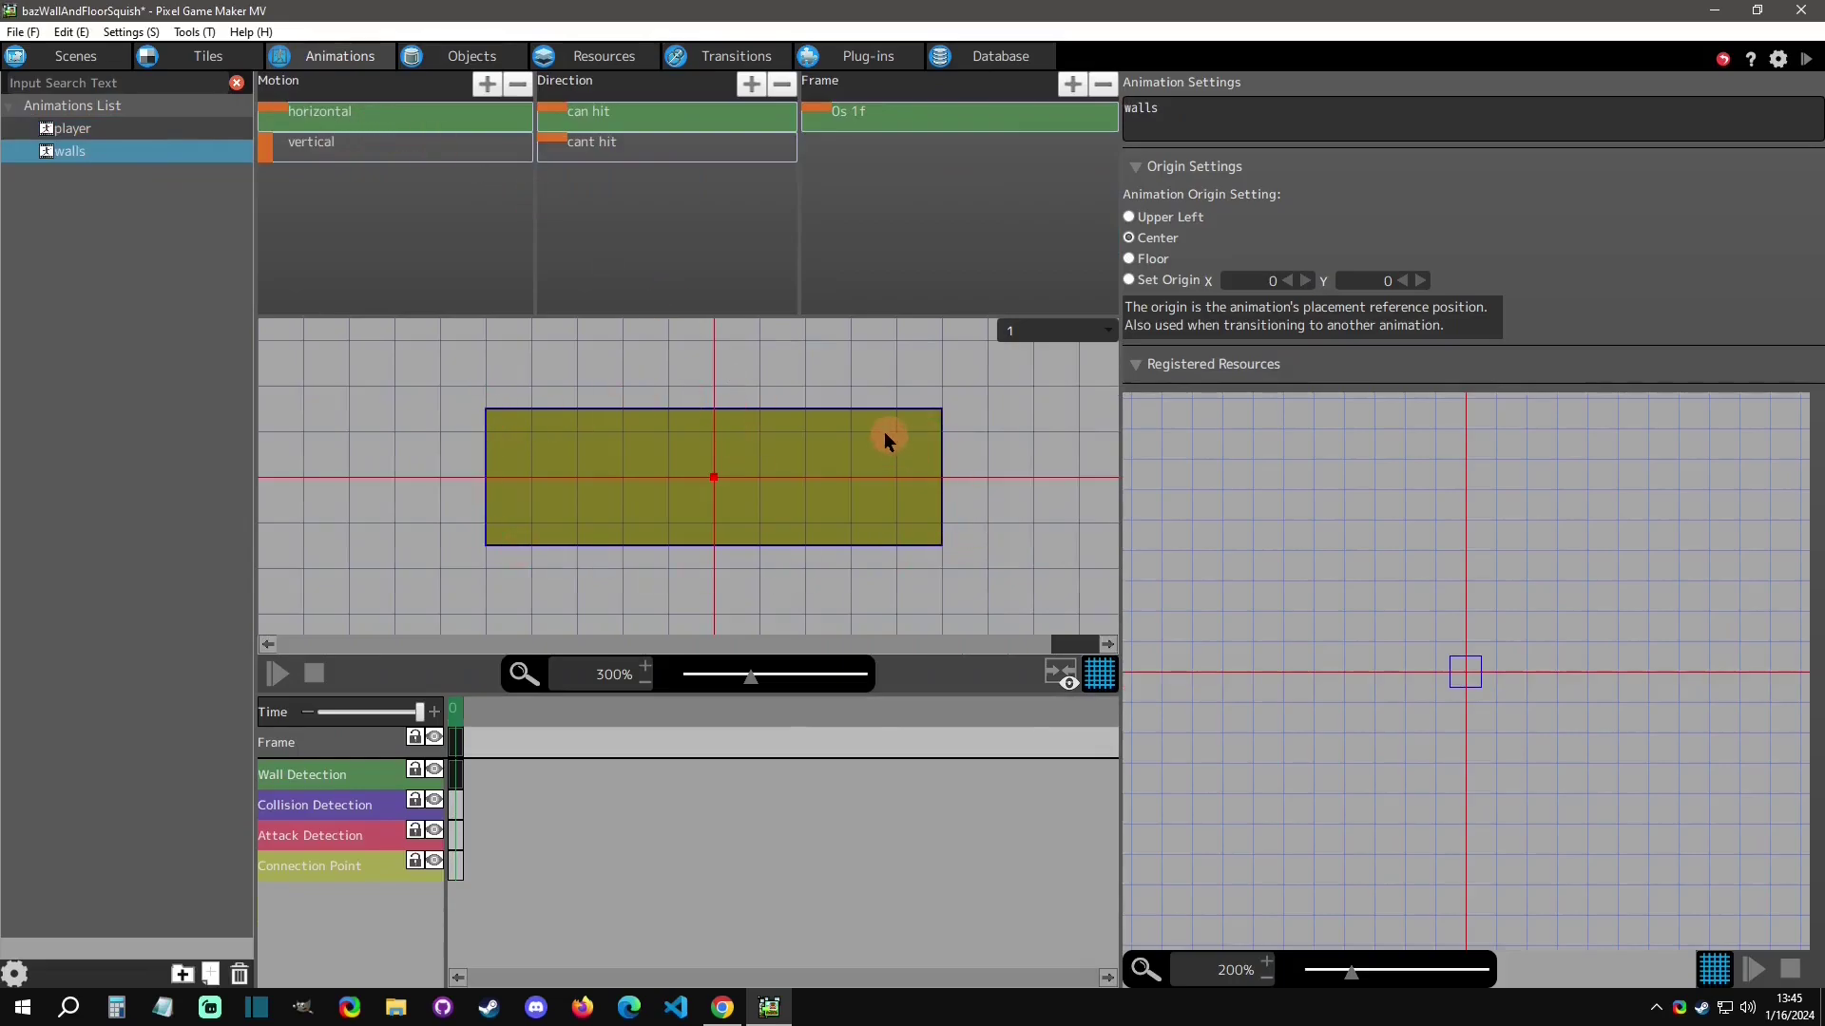
left_click(602, 145)
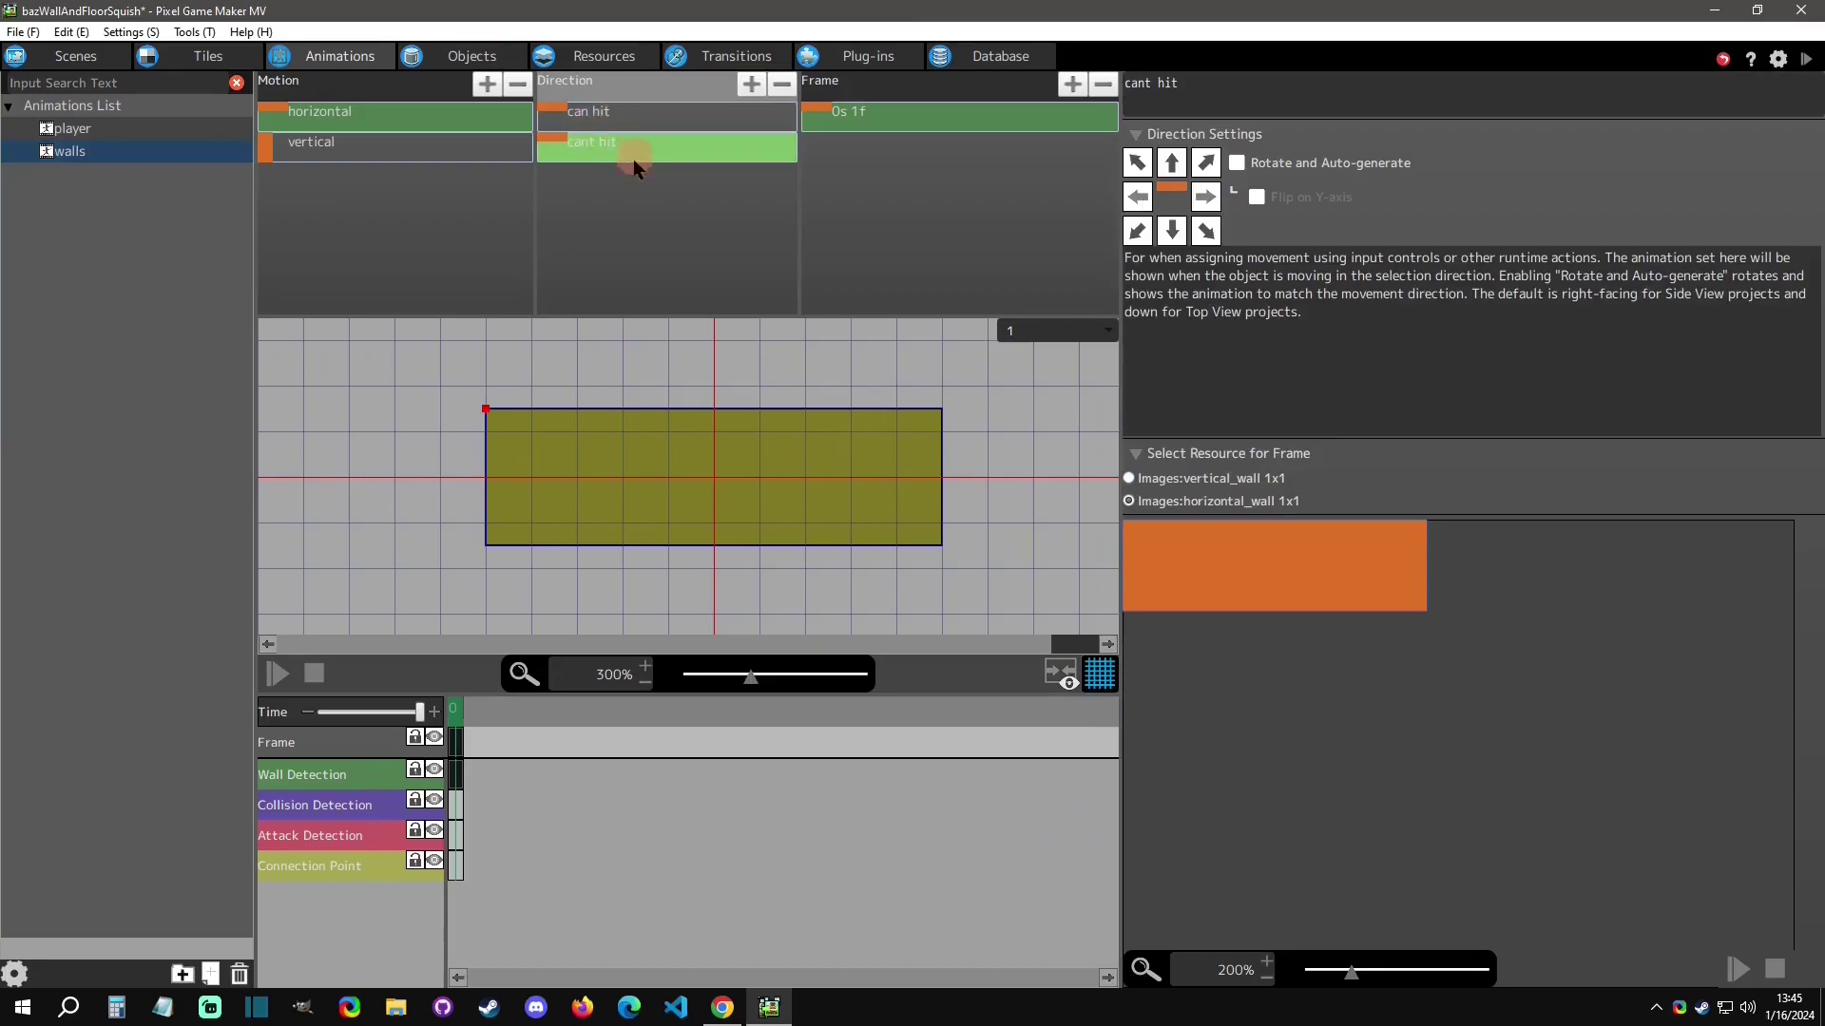
key("Delete")
double_click(665, 116)
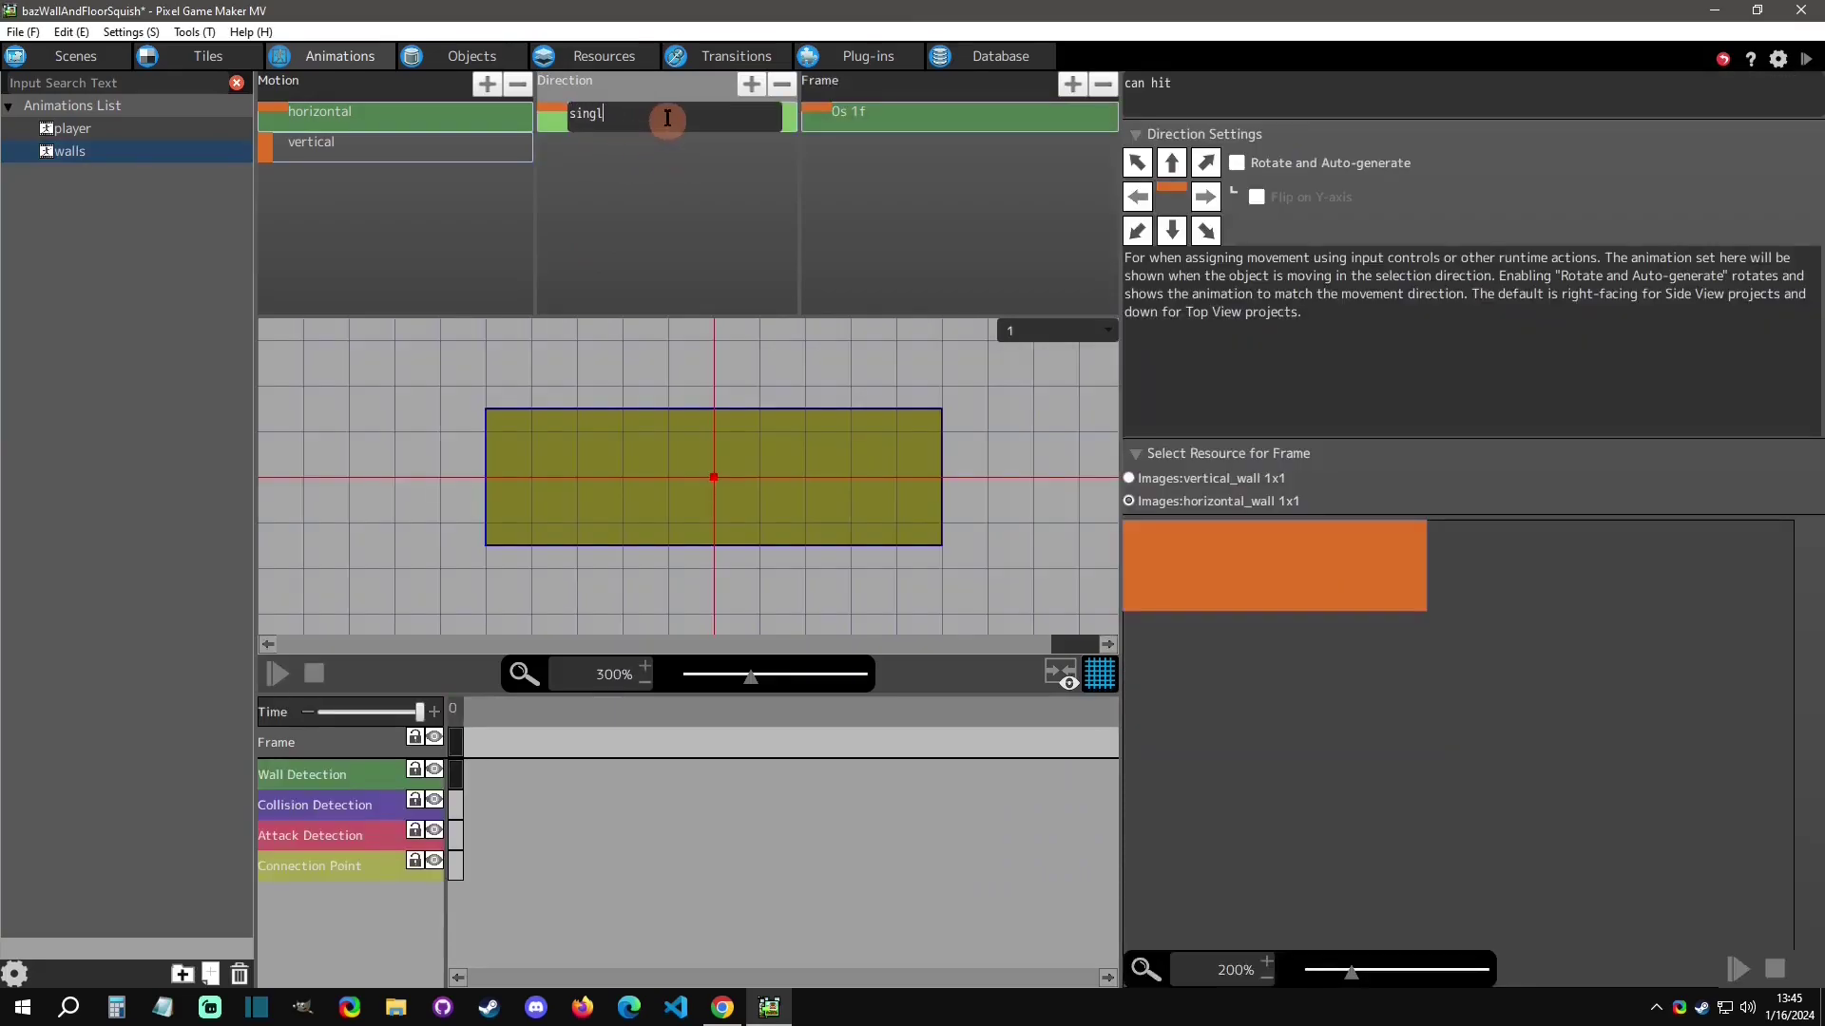
key("Return")
left_click(439, 55)
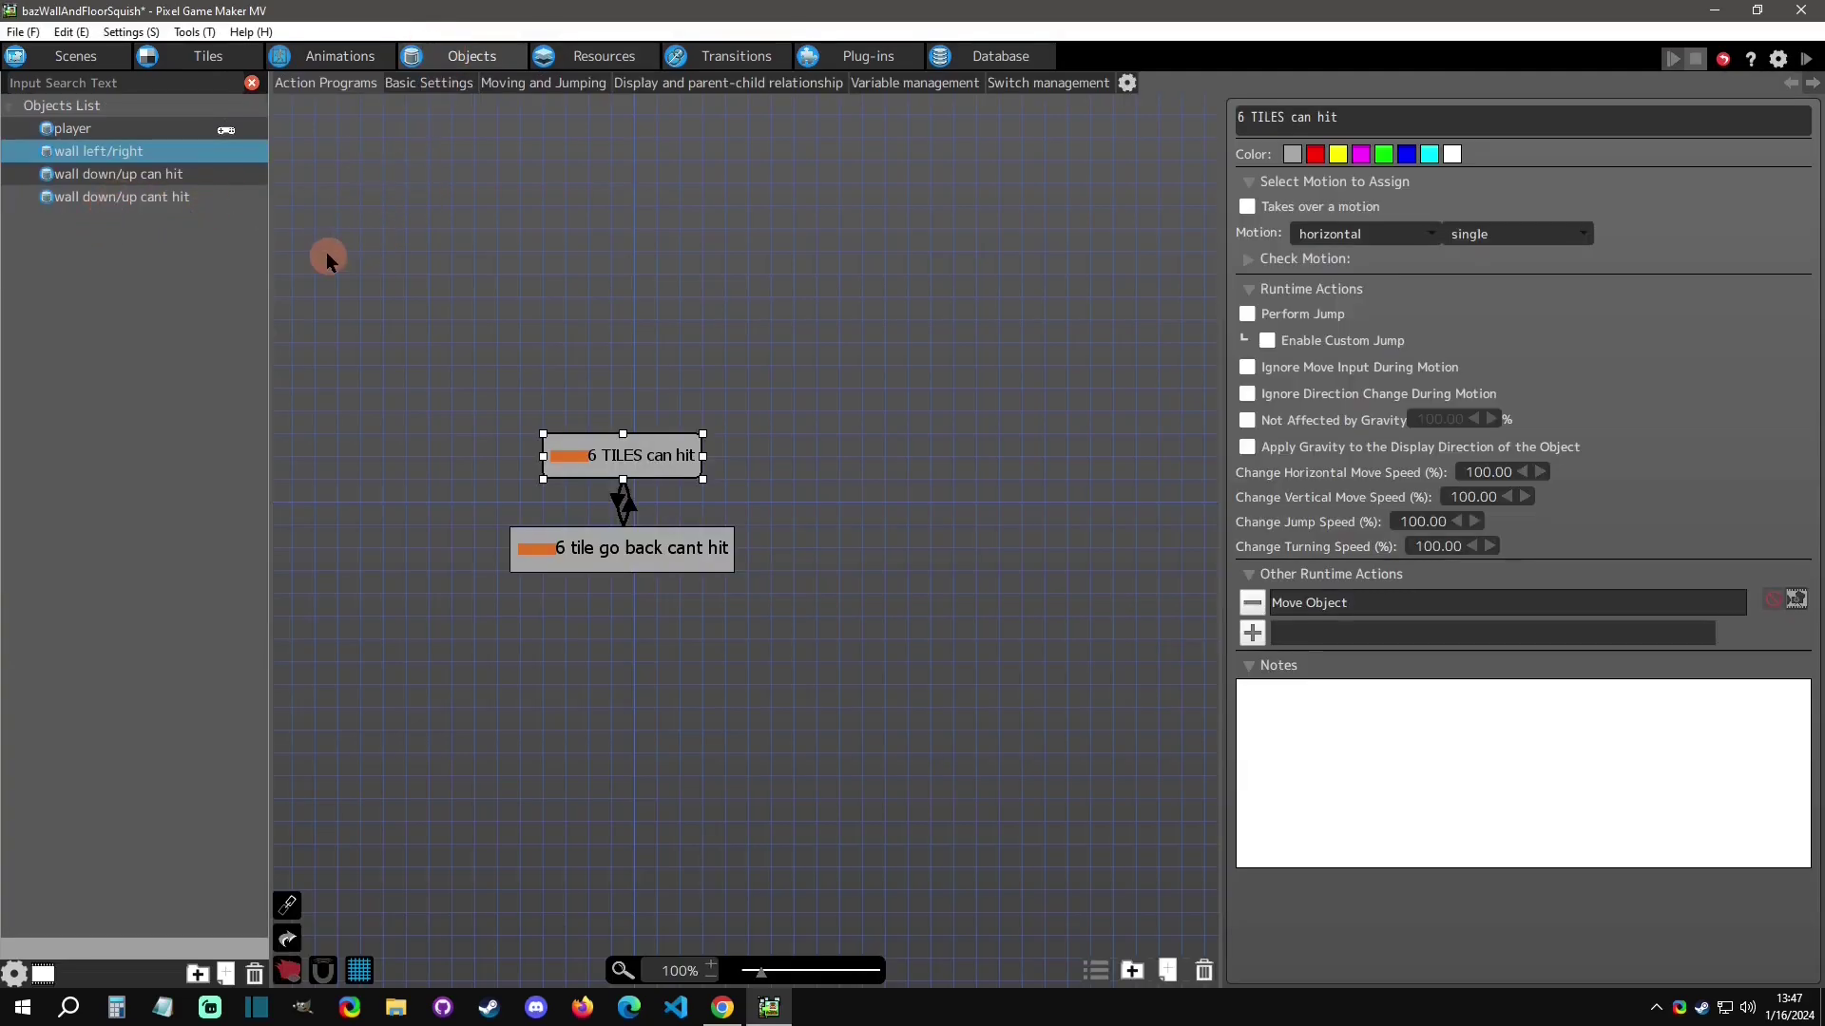
Inspect the object groups of wall down/up can hit and wall down/up cant hit.
left_click(159, 177)
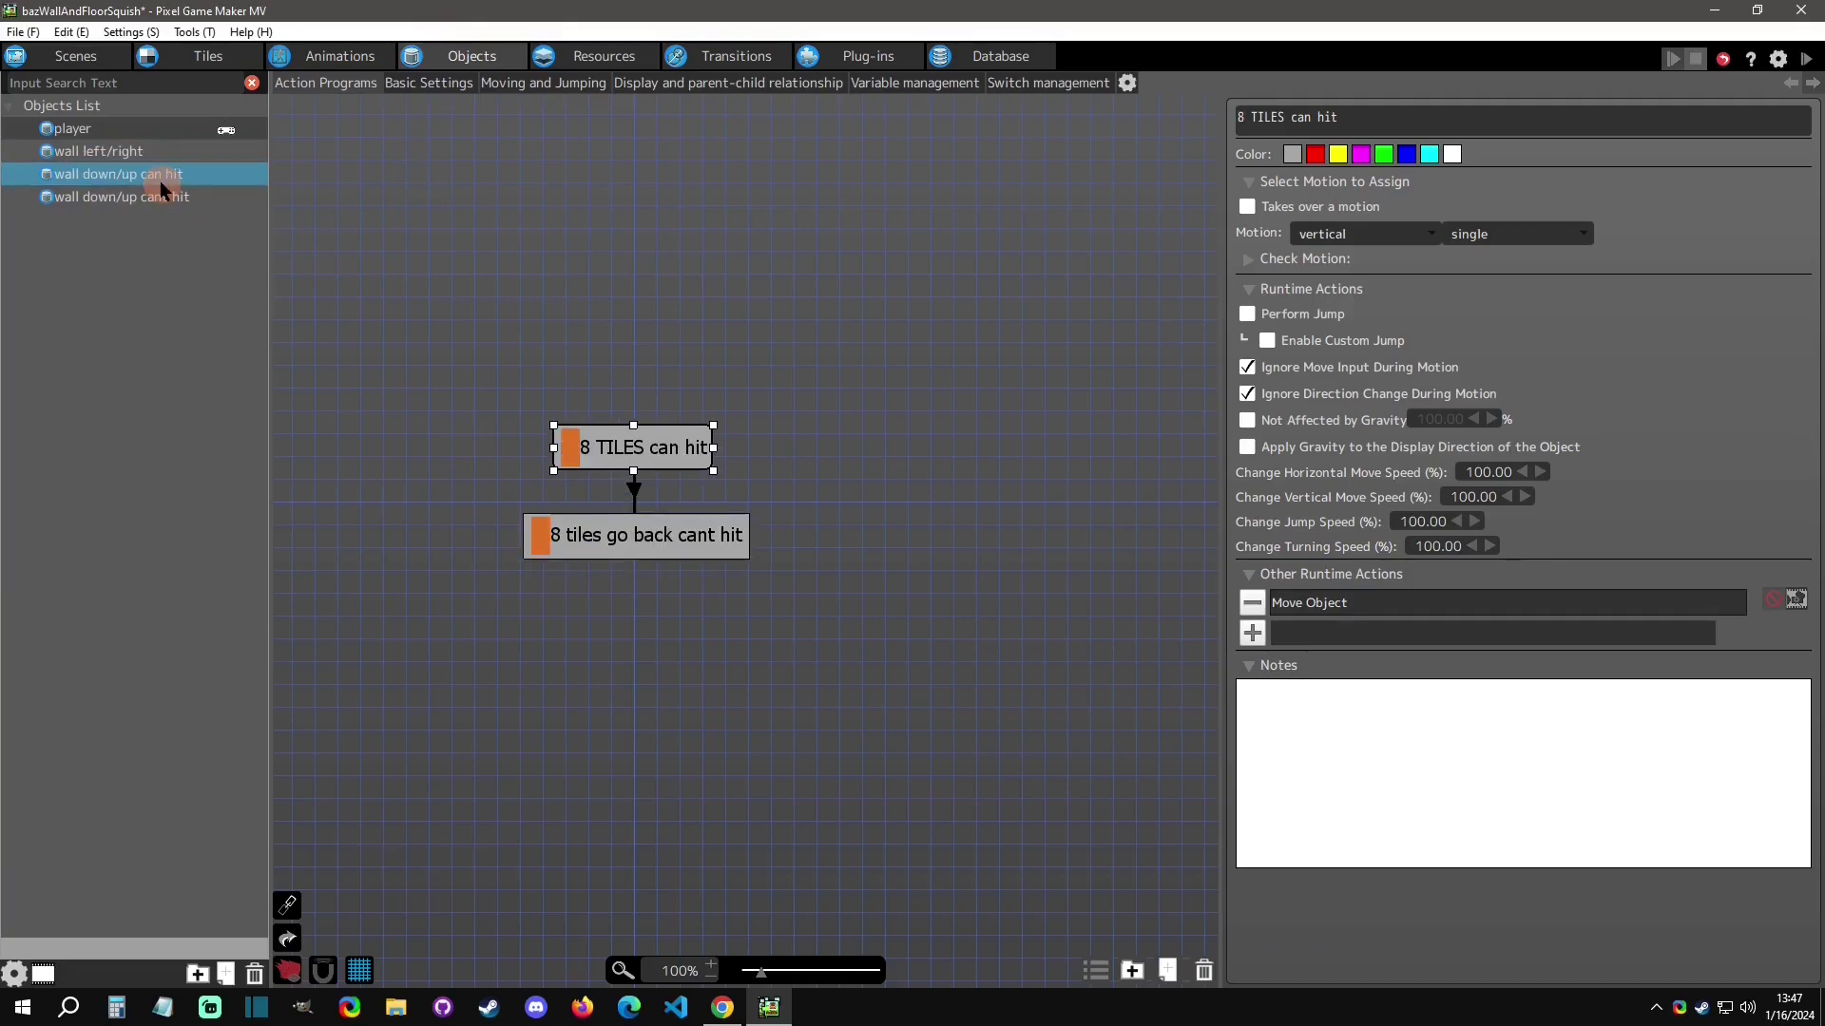
right_click(160, 180)
left_click(263, 384)
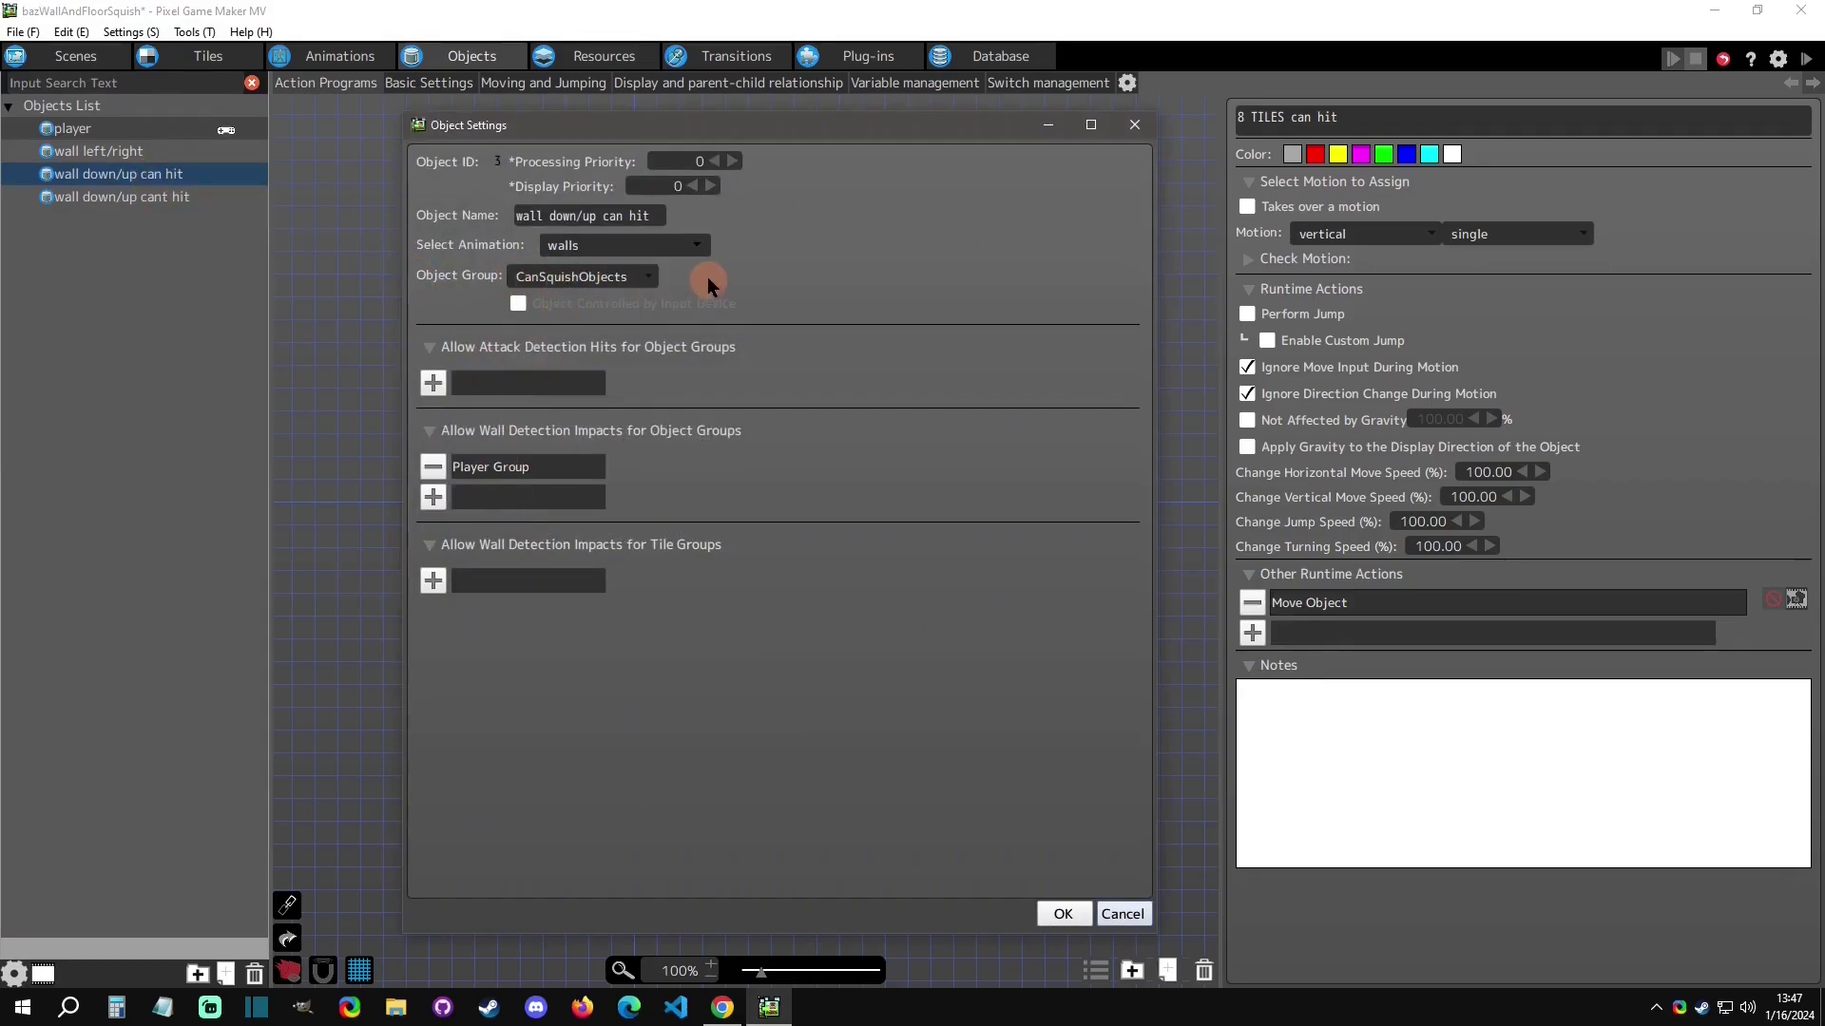
left_click(1135, 125)
right_click(183, 196)
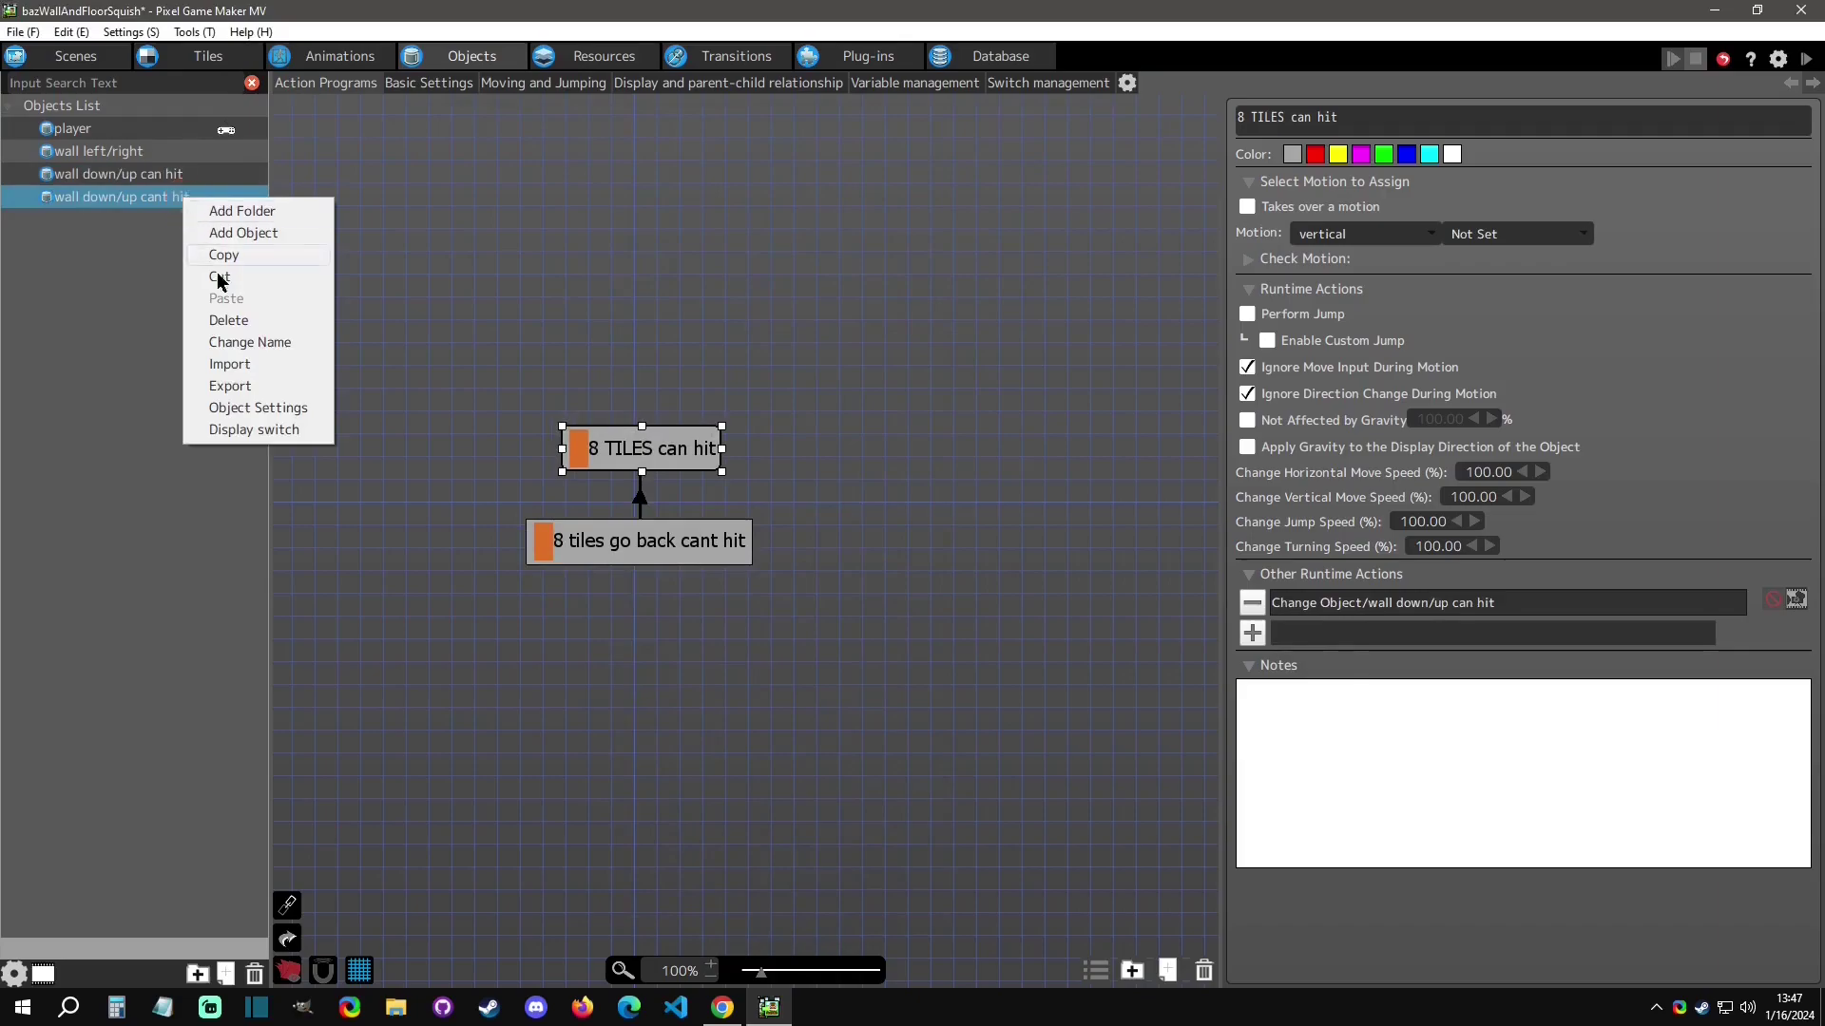
left_click(230, 401)
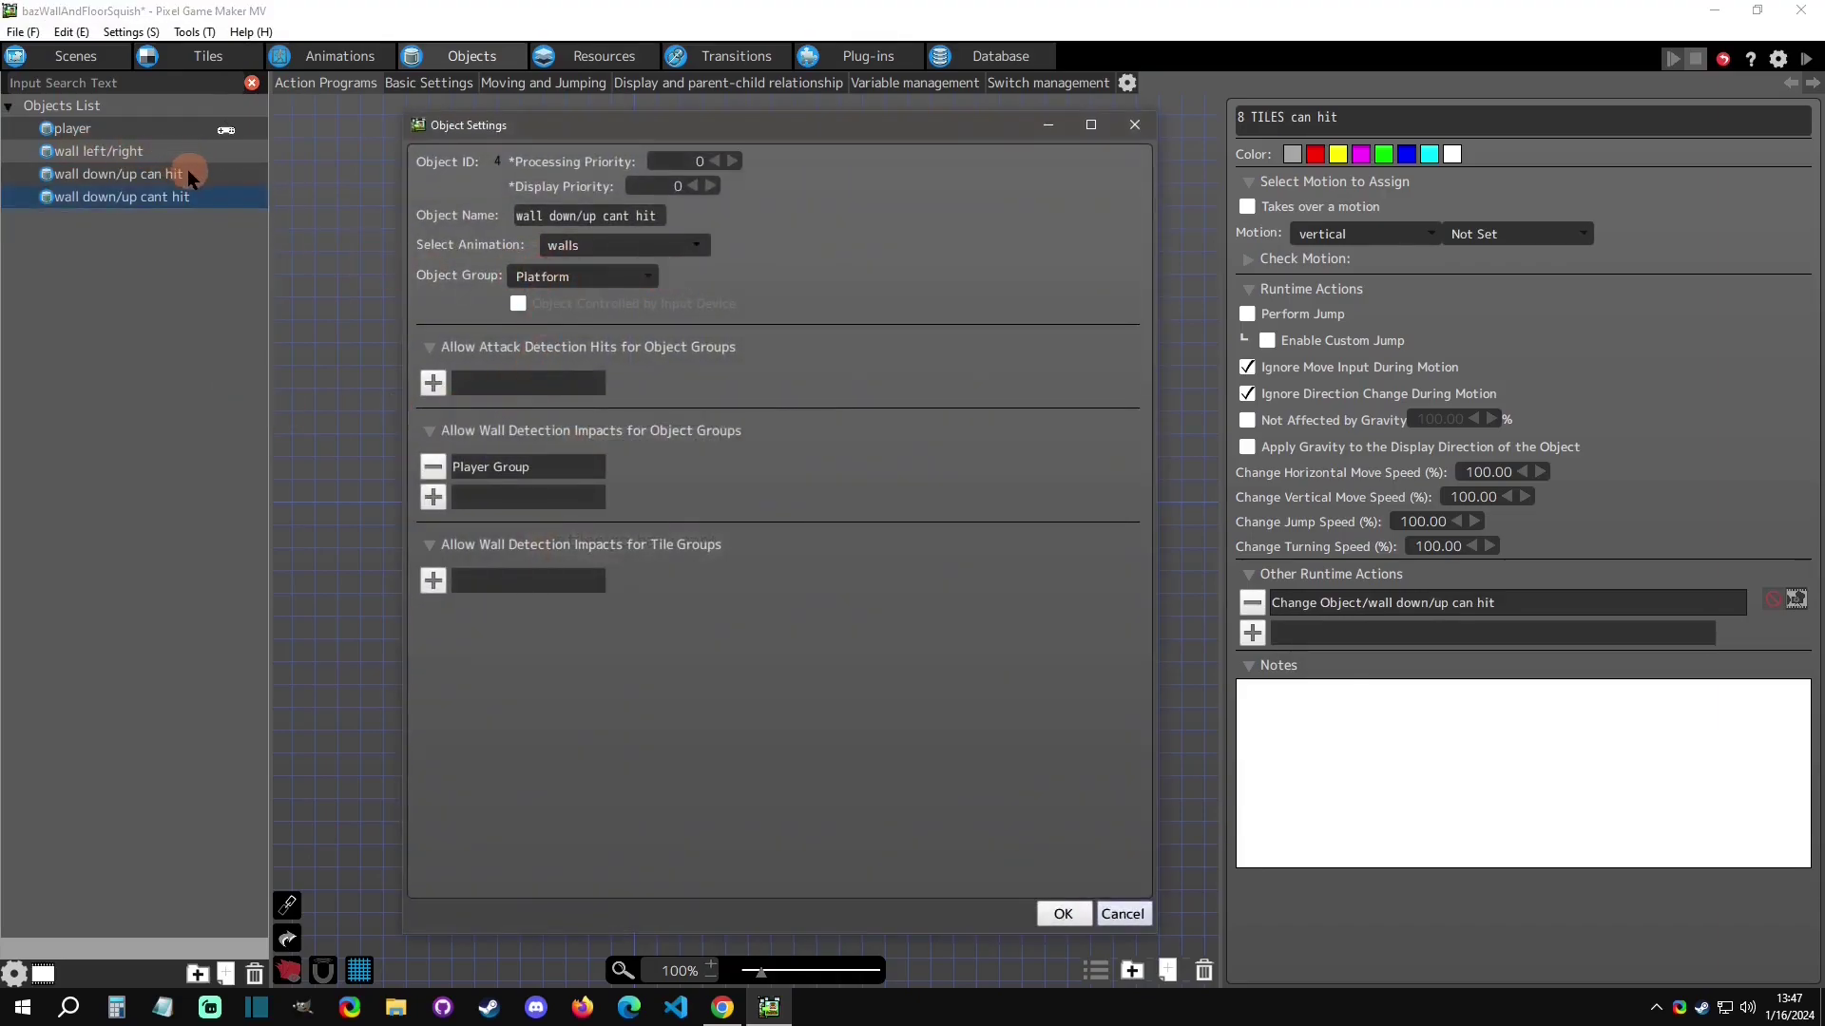
left_click(1134, 124)
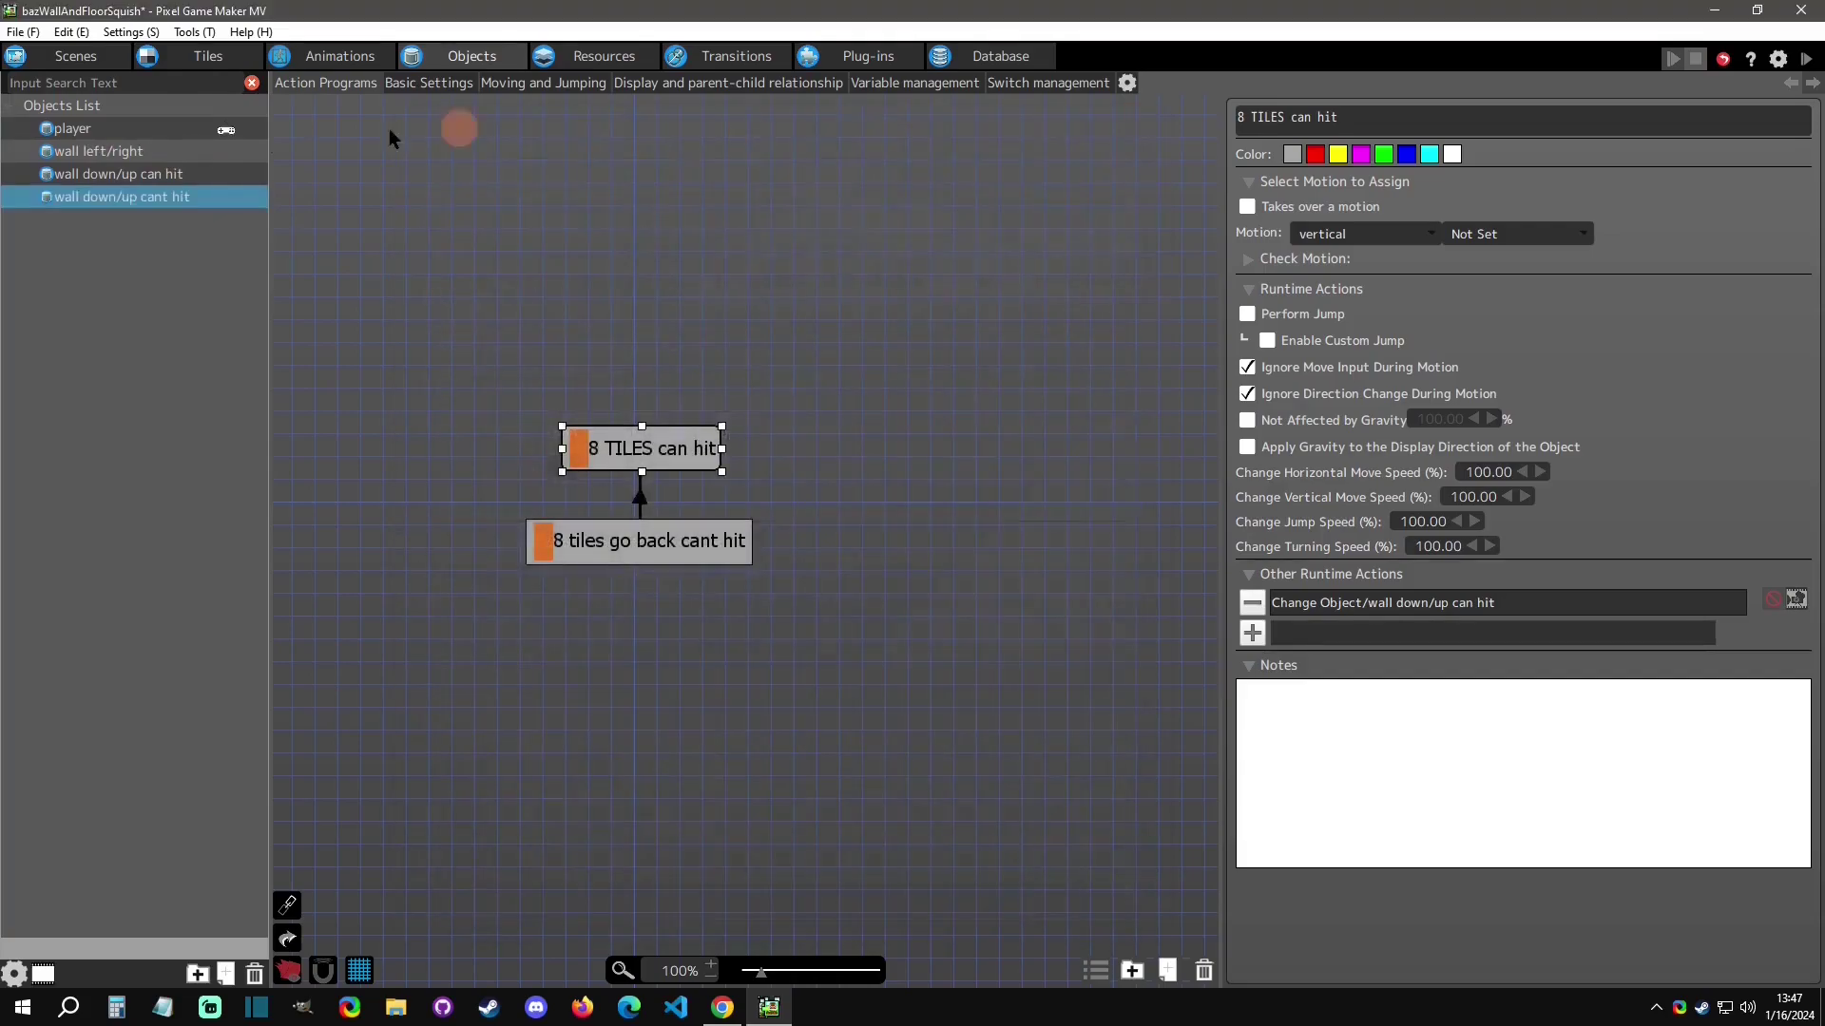
left_click(133, 177)
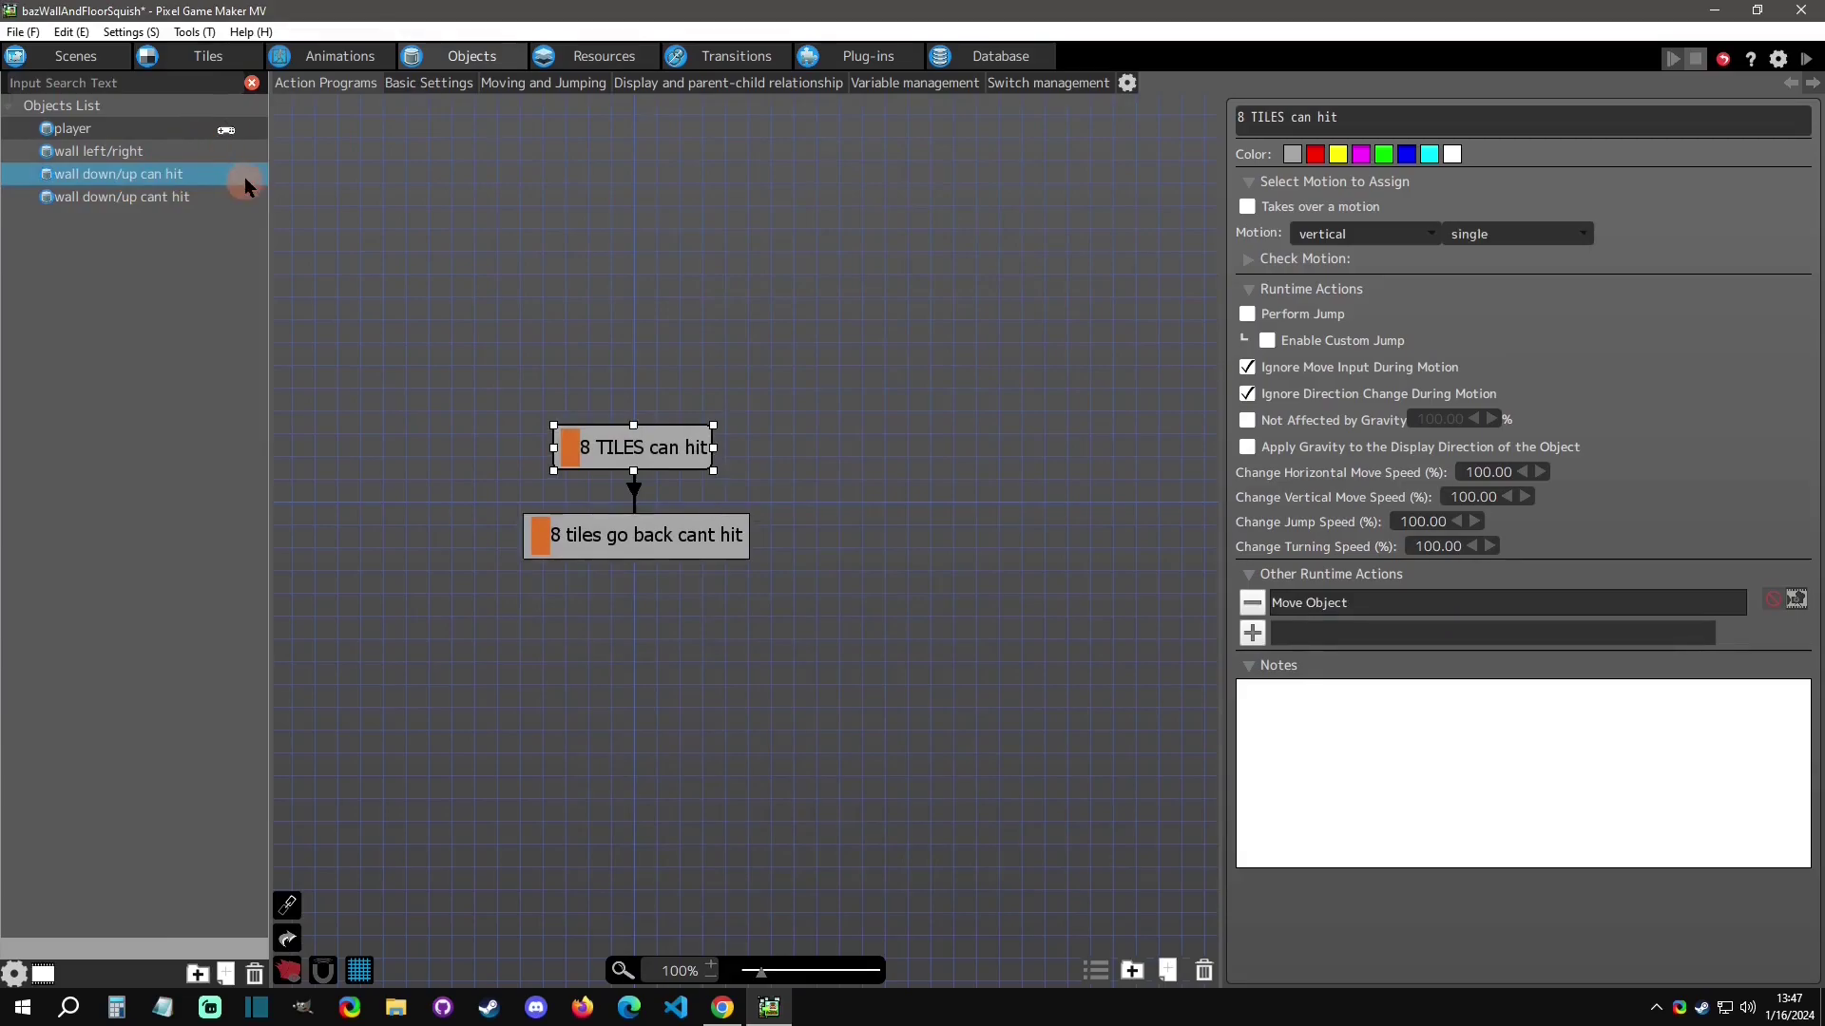
Move the wall down/up cant hit platform to default position X 360, Y 0.
left_click(76, 56)
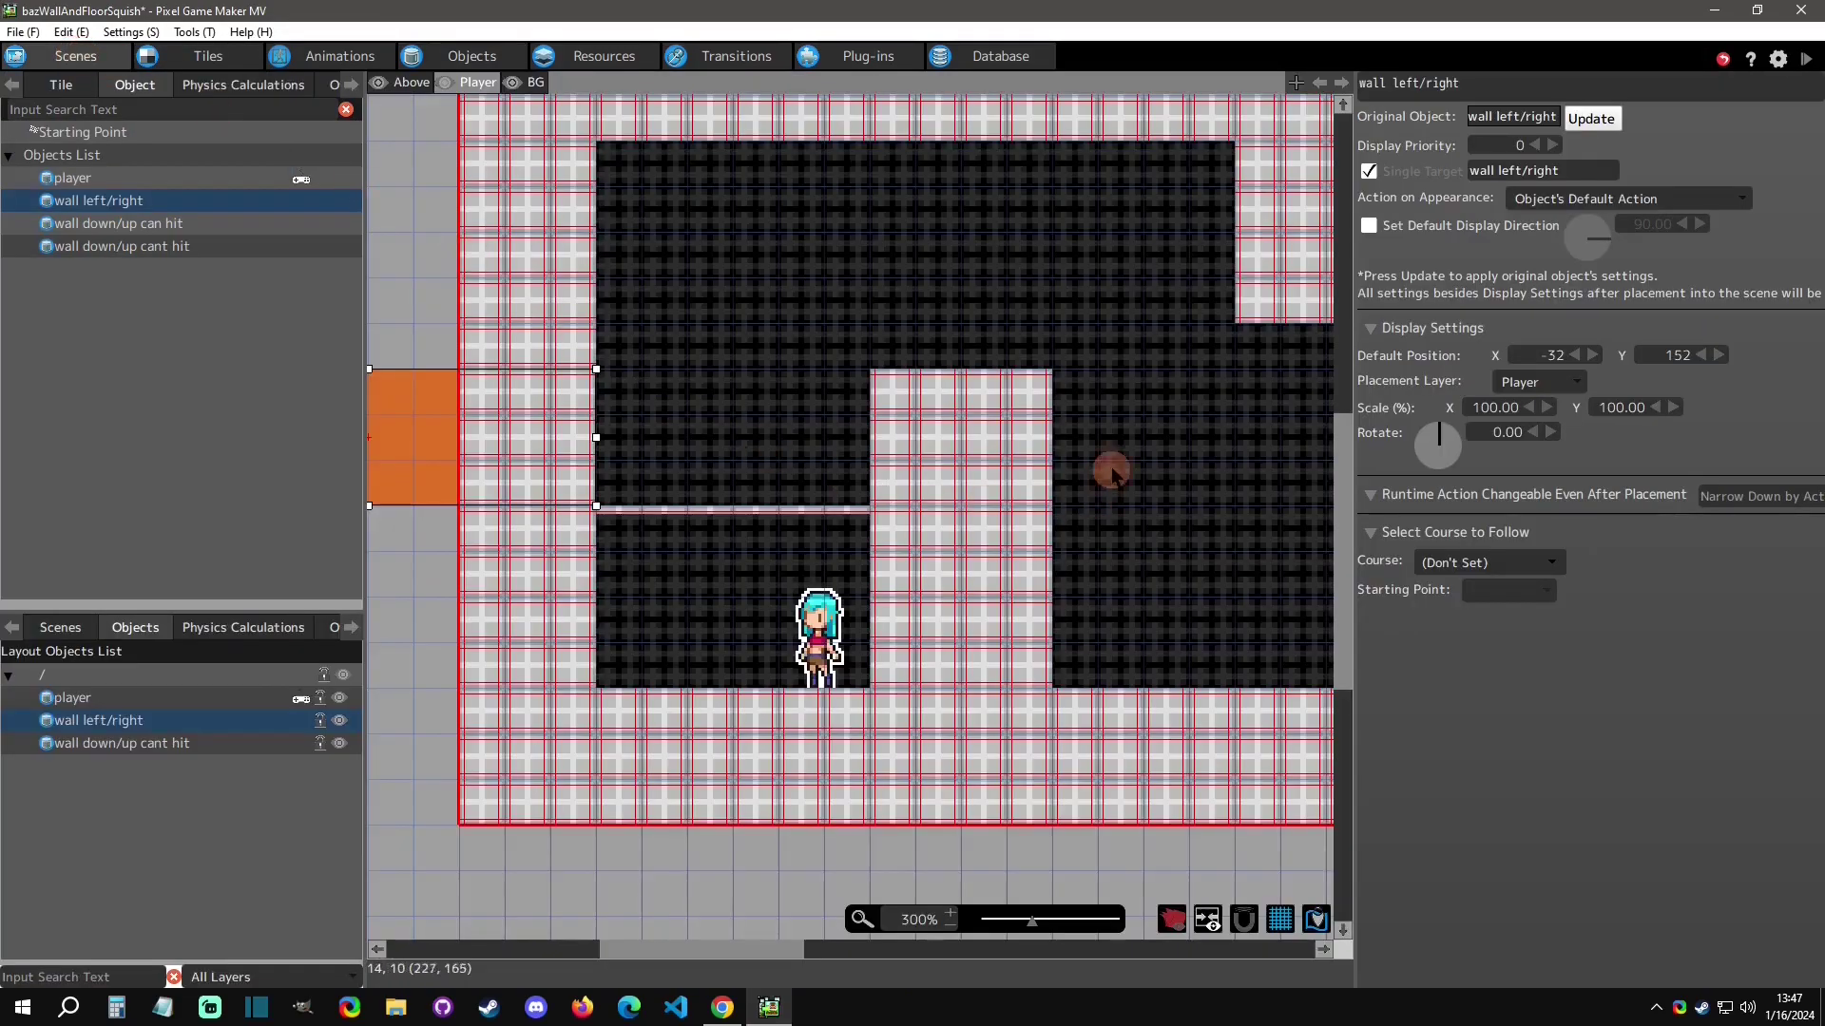
middle_click_drag(1114, 472, 855, 190)
left_click(855, 186)
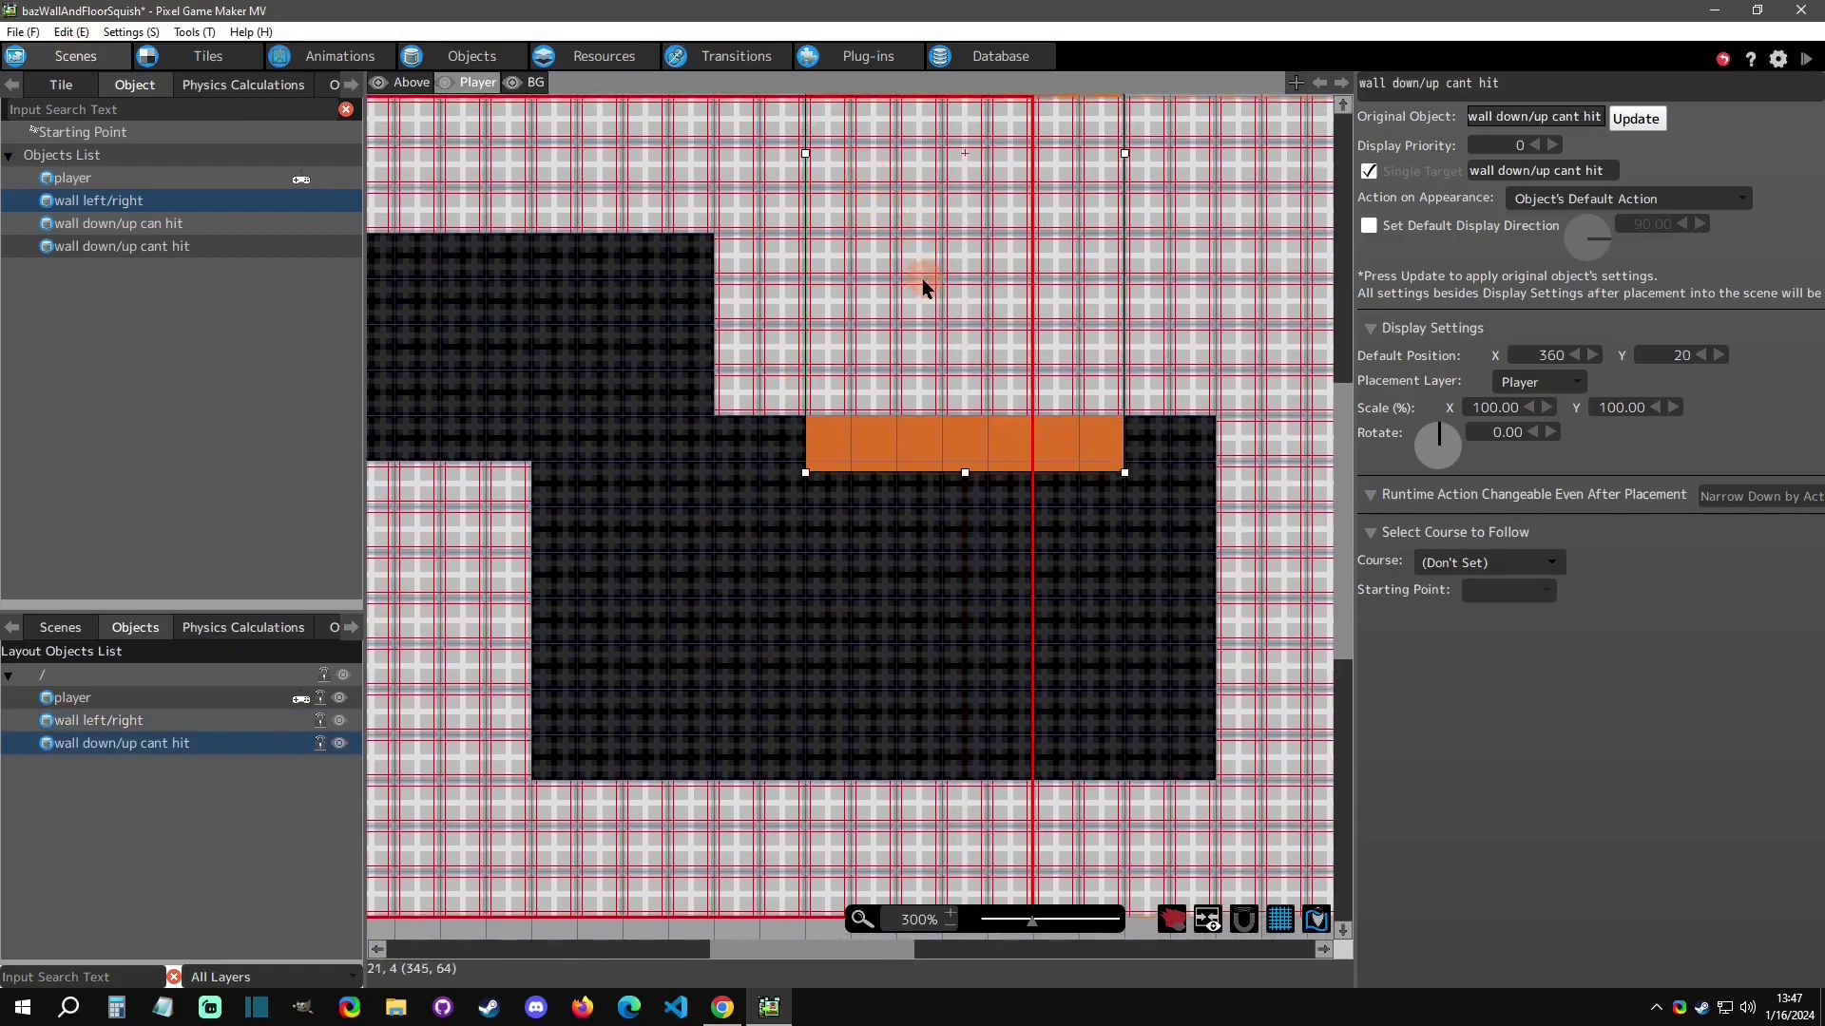
key("Down")
key("Down")
key("Down")
key("Down")
key("Down")
key("Down")
key("Down")
key("Down")
key("Down")
key("Down")
key("Down")
key("Down")
key("Down")
key("Down")
key("Down")
key("Down")
key("Down")
key("Down")
key("Down")
key("Down")
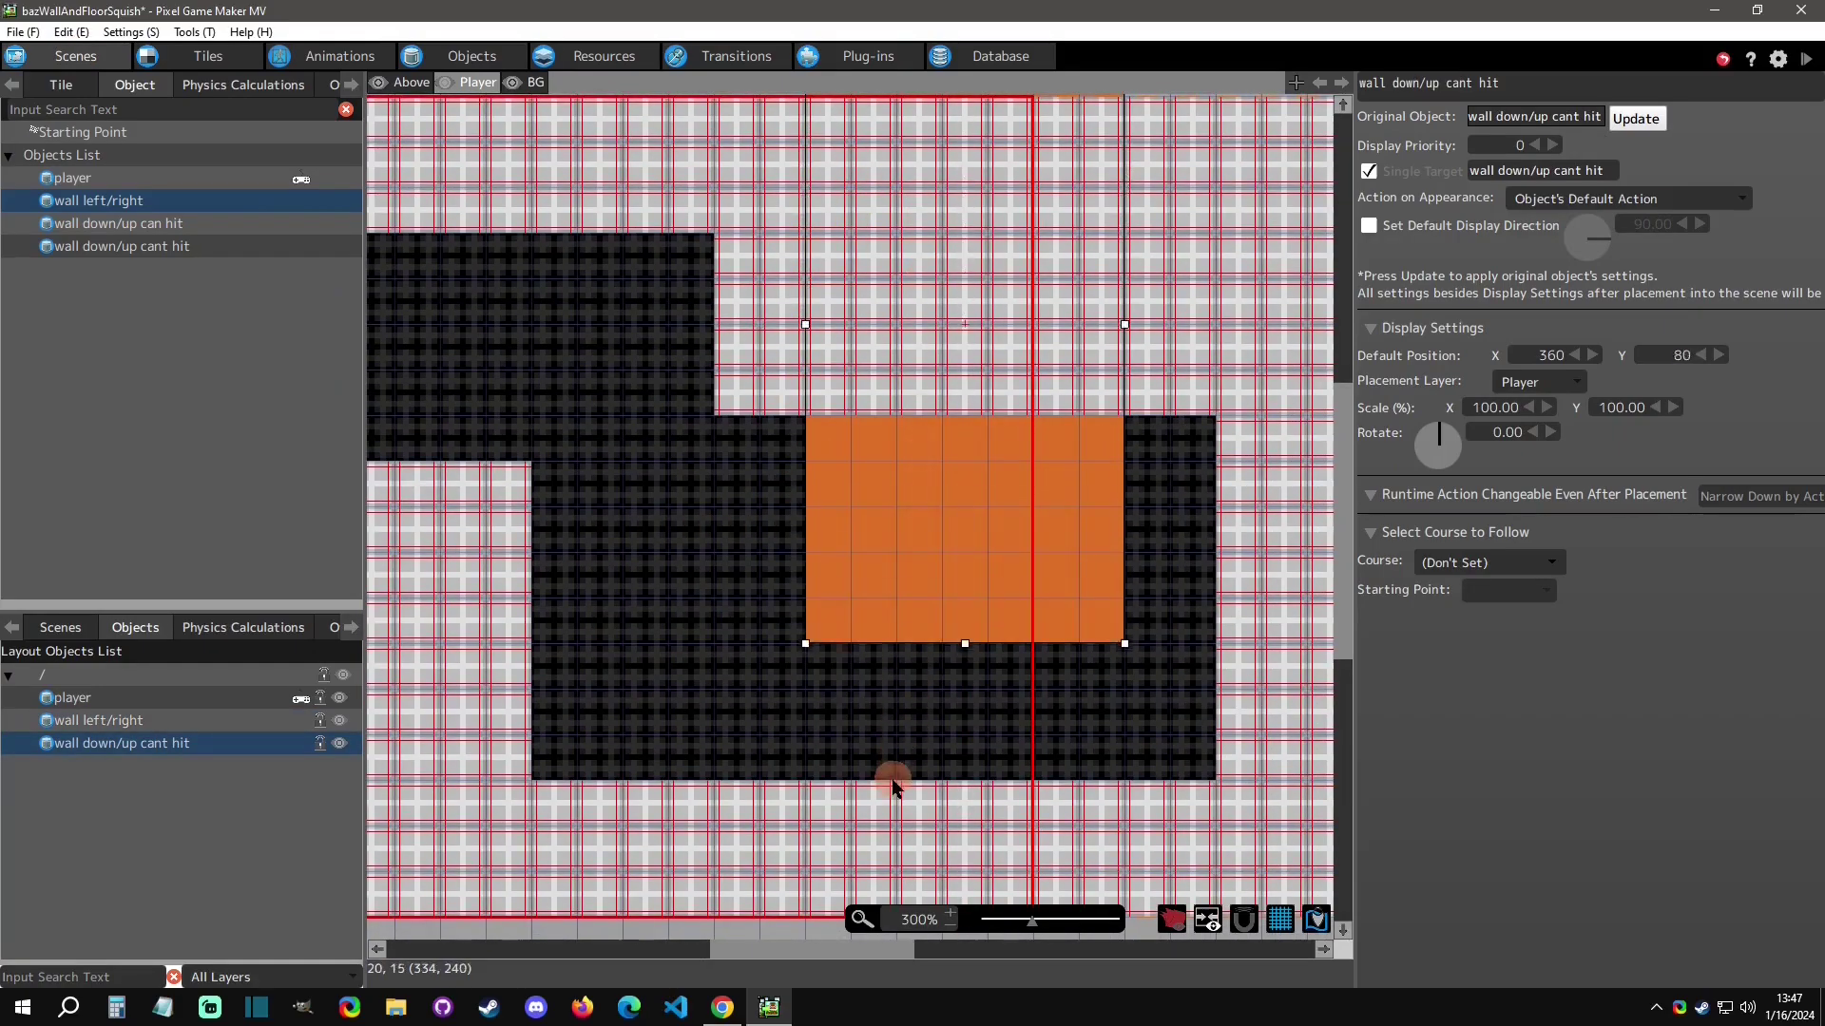
key("Down")
key("Down")
key("Down")
key("Down")
key("Down")
key("Down")
key("Down")
key("Down")
key("Down")
key("Down")
key("Down")
key("Down")
key("Down")
key("Down")
key("Down")
key("Down")
key("Down")
key("Down")
key("Down")
key("Down")
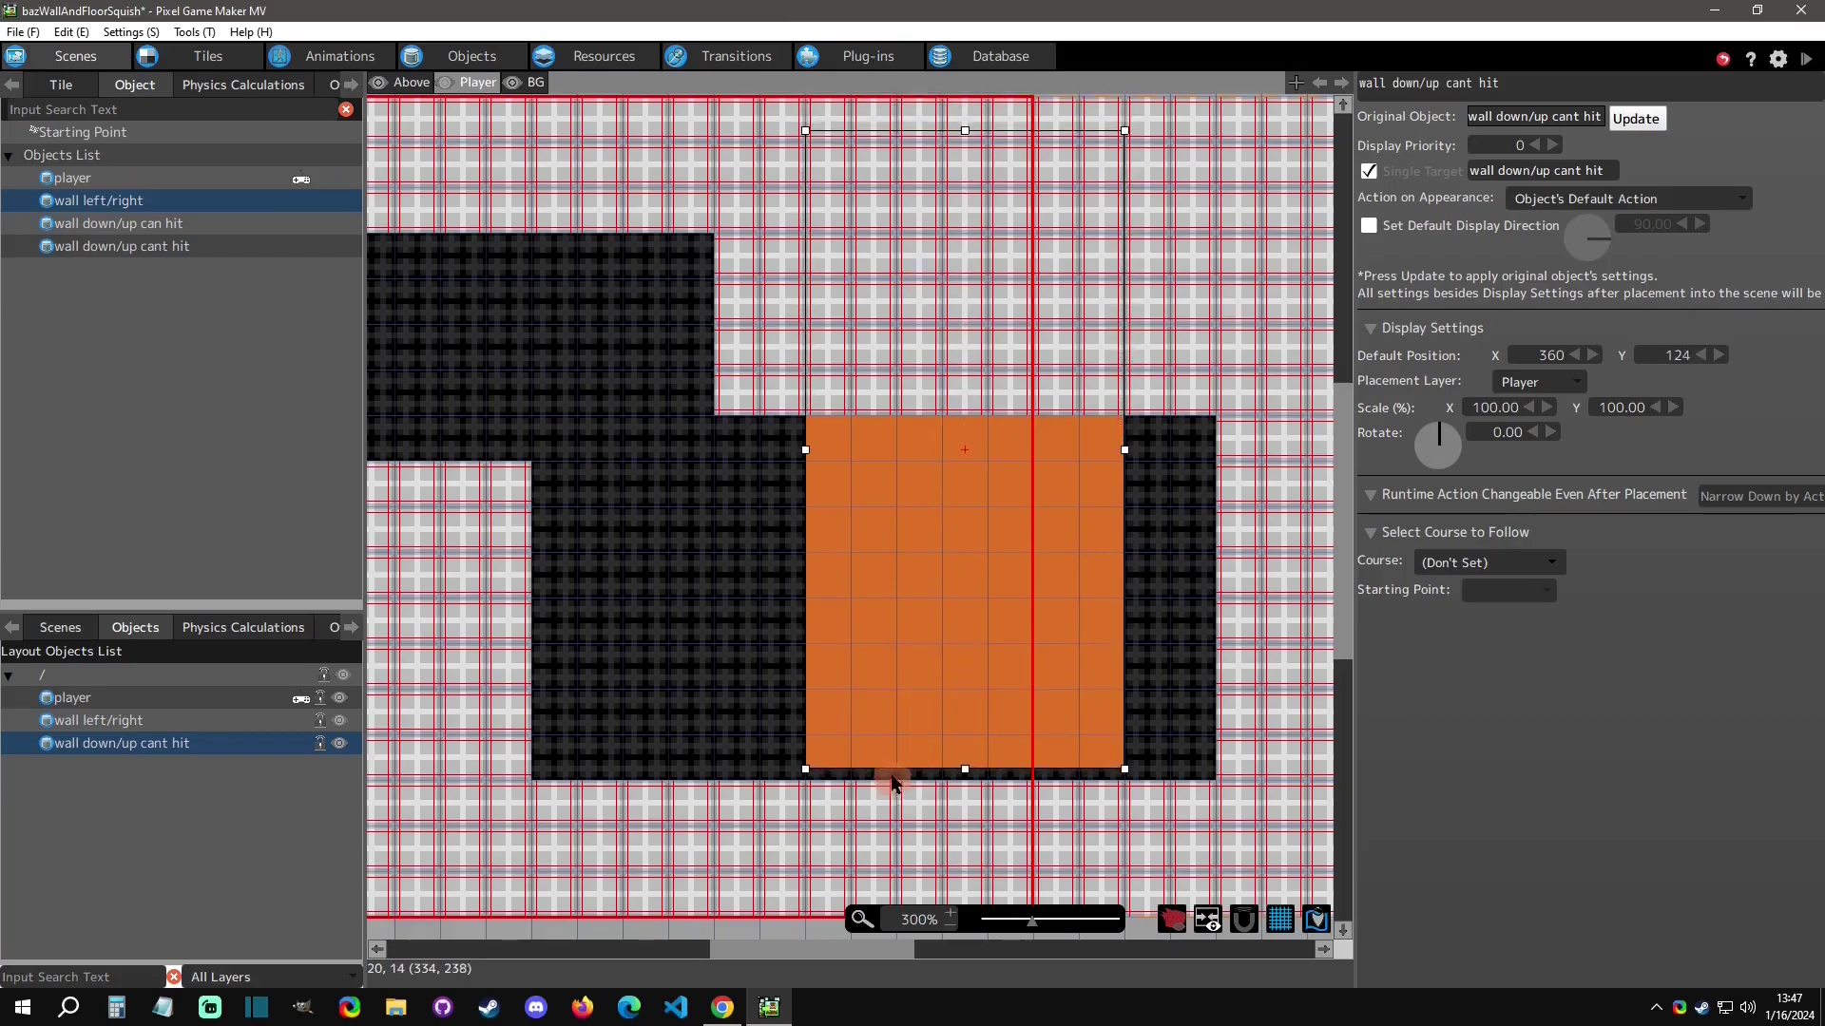
key("Up")
key("Up")
key("Up")
key("Up")
key("Up")
key("Up")
key("Up")
key("Up")
key("Up")
key("Up")
key("Up")
key("Up")
key("Up")
key("Up")
key("Up")
key("Up")
key("Up")
key("Up")
key("Up")
key("Up")
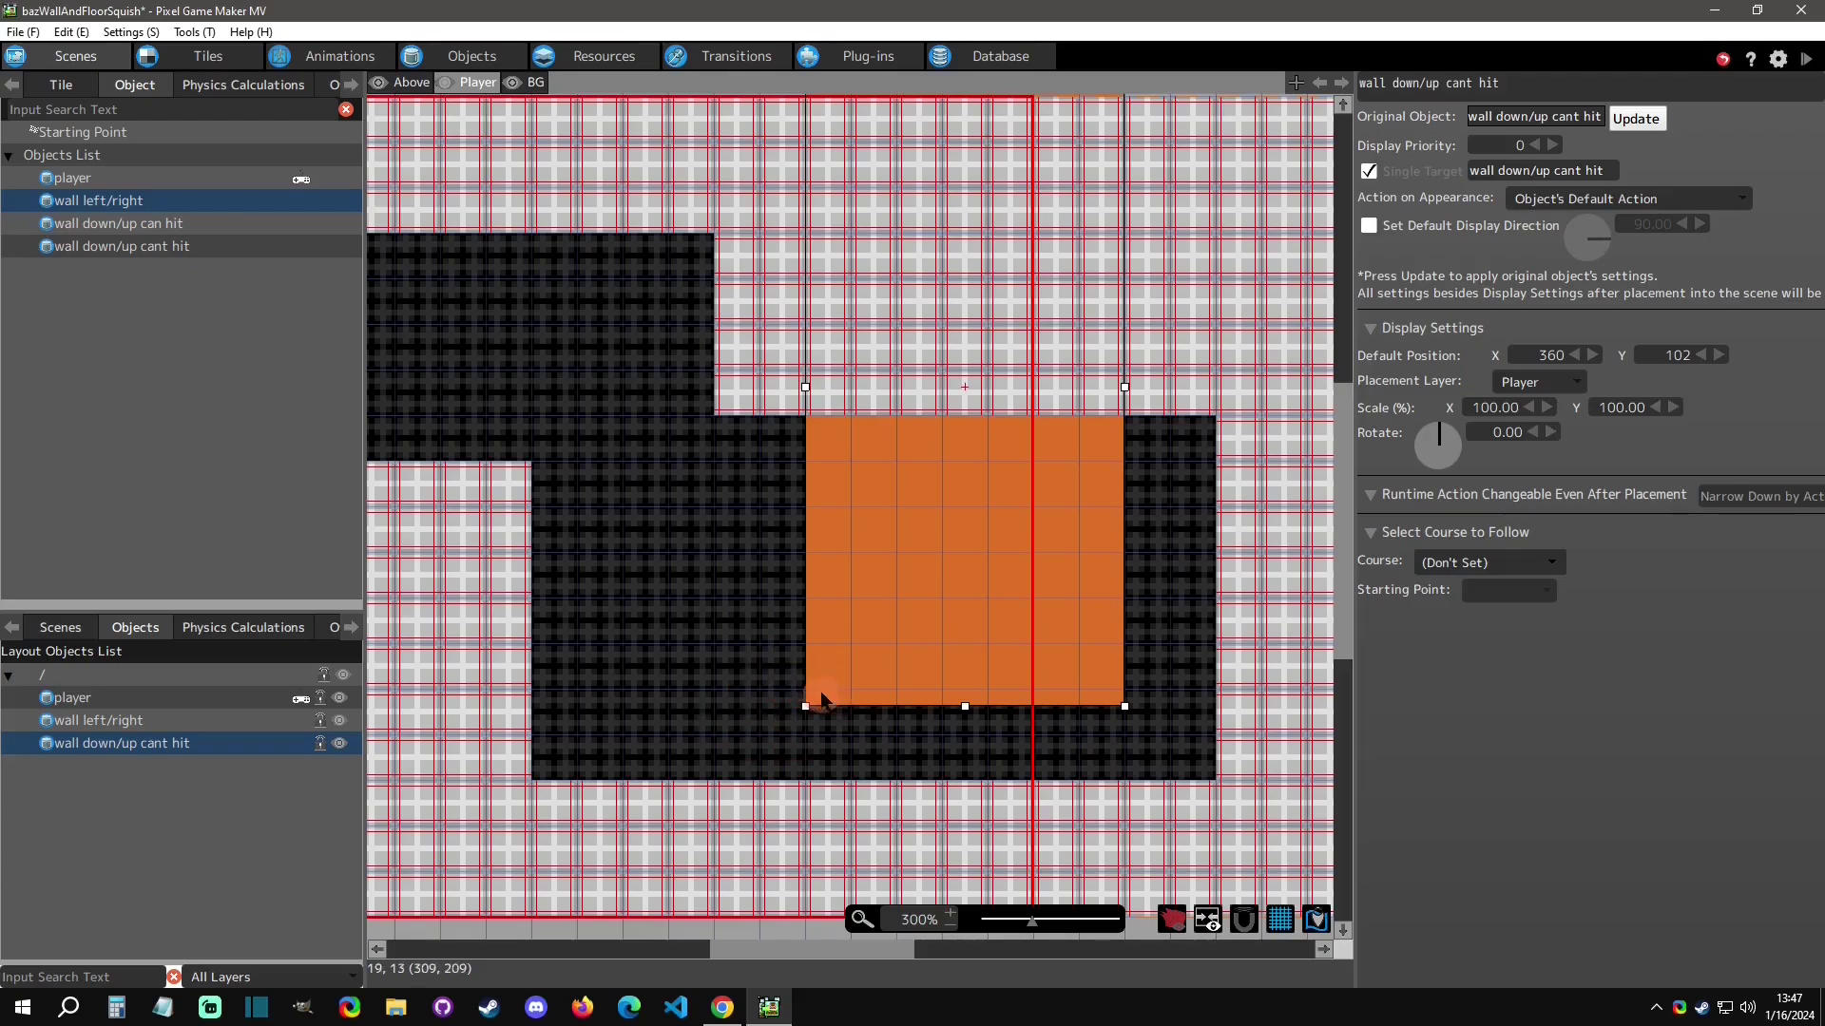
key("Up")
key("Up")
key("Up")
key("Up")
key("Up")
key("Up")
key("Up")
key("Up")
key("Up")
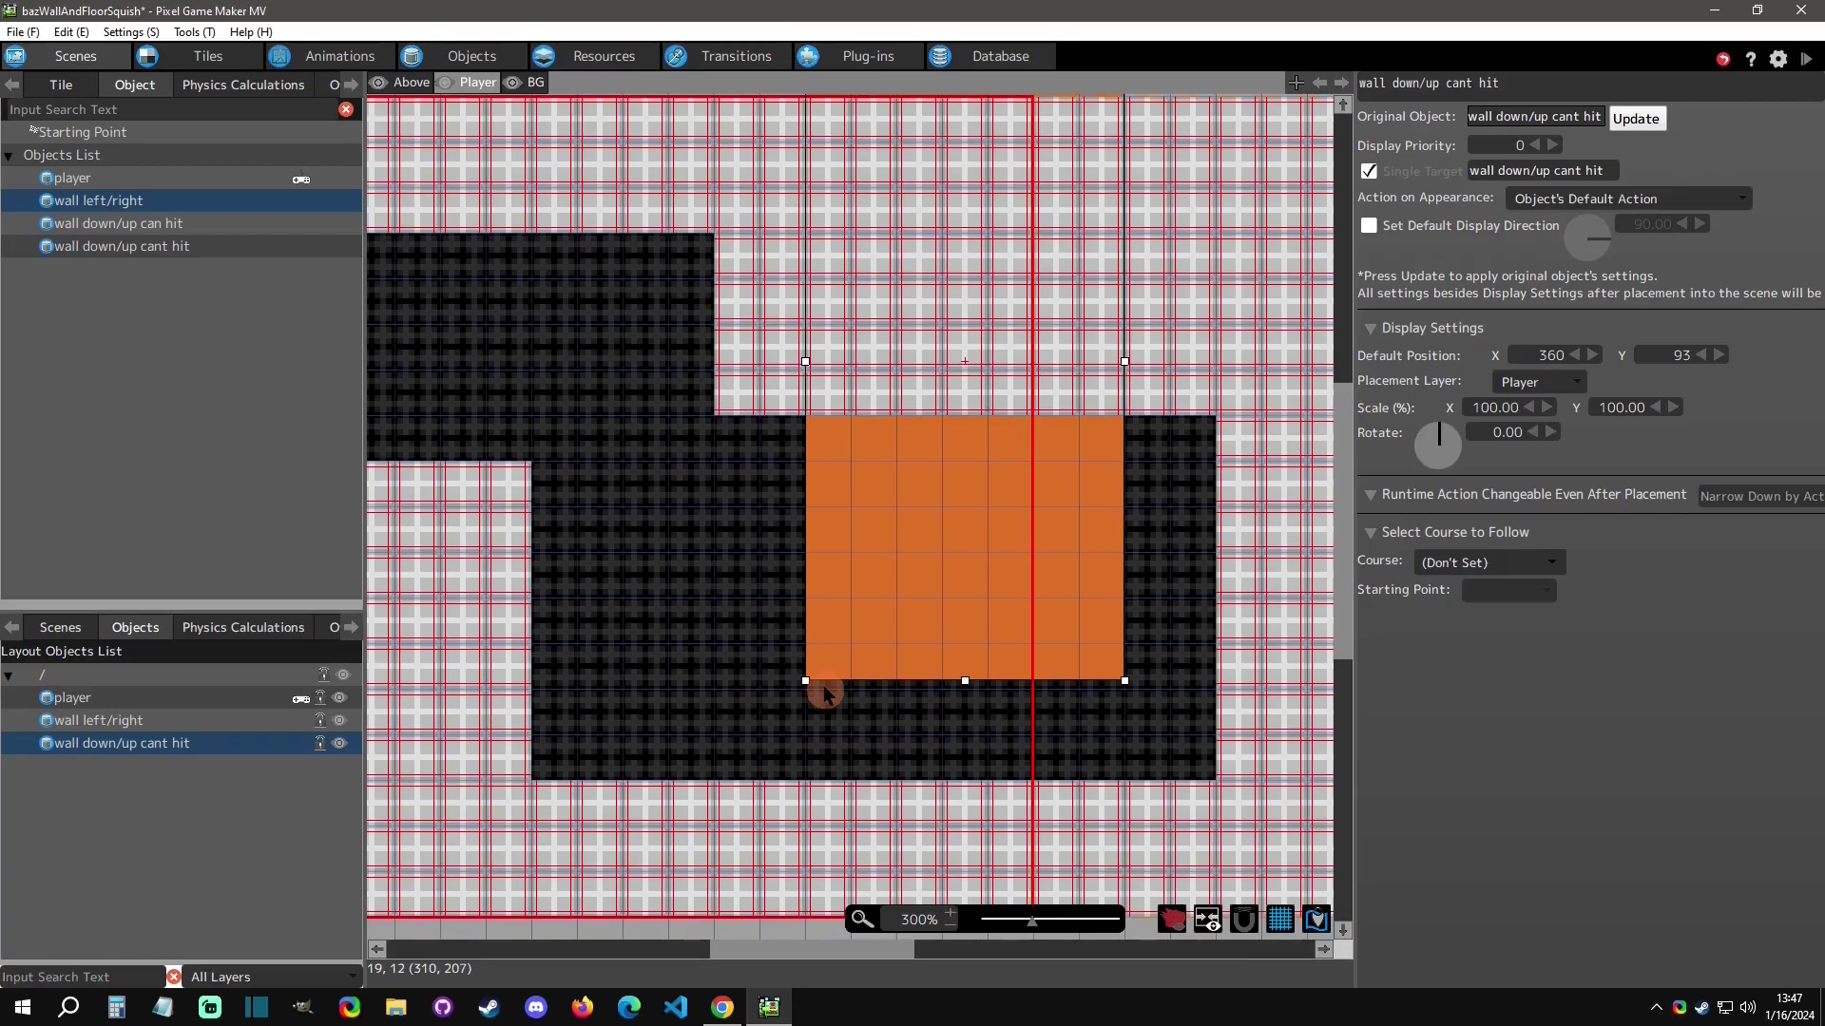
key("Up")
key("Up")
key("Up")
key("Up")
key("Up")
key("Up")
key("Up")
key("Up")
key("Up")
key("Up")
key("Up")
key("Up")
key("Up")
key("Up")
key("Up")
key("Up")
key("Up")
key("Up")
key("Up")
key("Up")
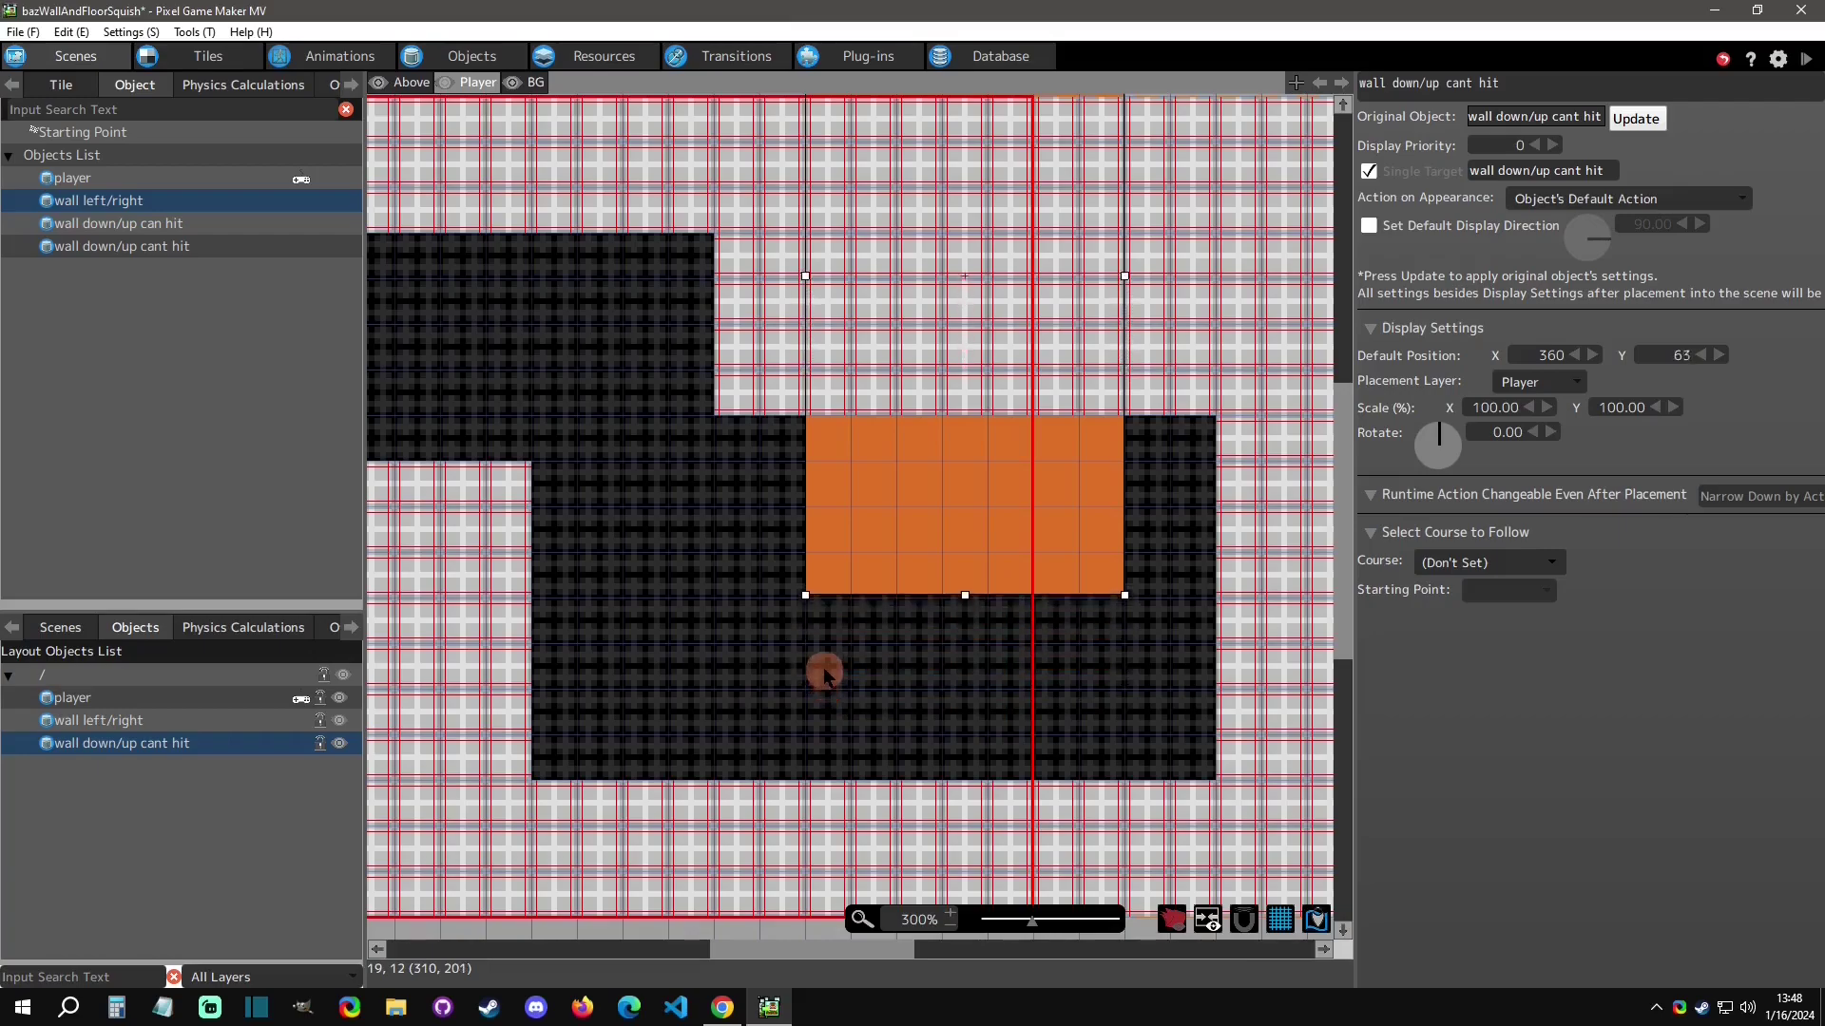
key("Up")
key("Up")
key("Up")
key("Up")
key("Up")
key("Up")
key("Up")
key("Up")
key("Up")
key("Up")
key("Up")
key("Up")
key("Up")
key("Up")
key("Up")
key("Up")
key("Up")
key("Up")
key("Up")
key("Up")
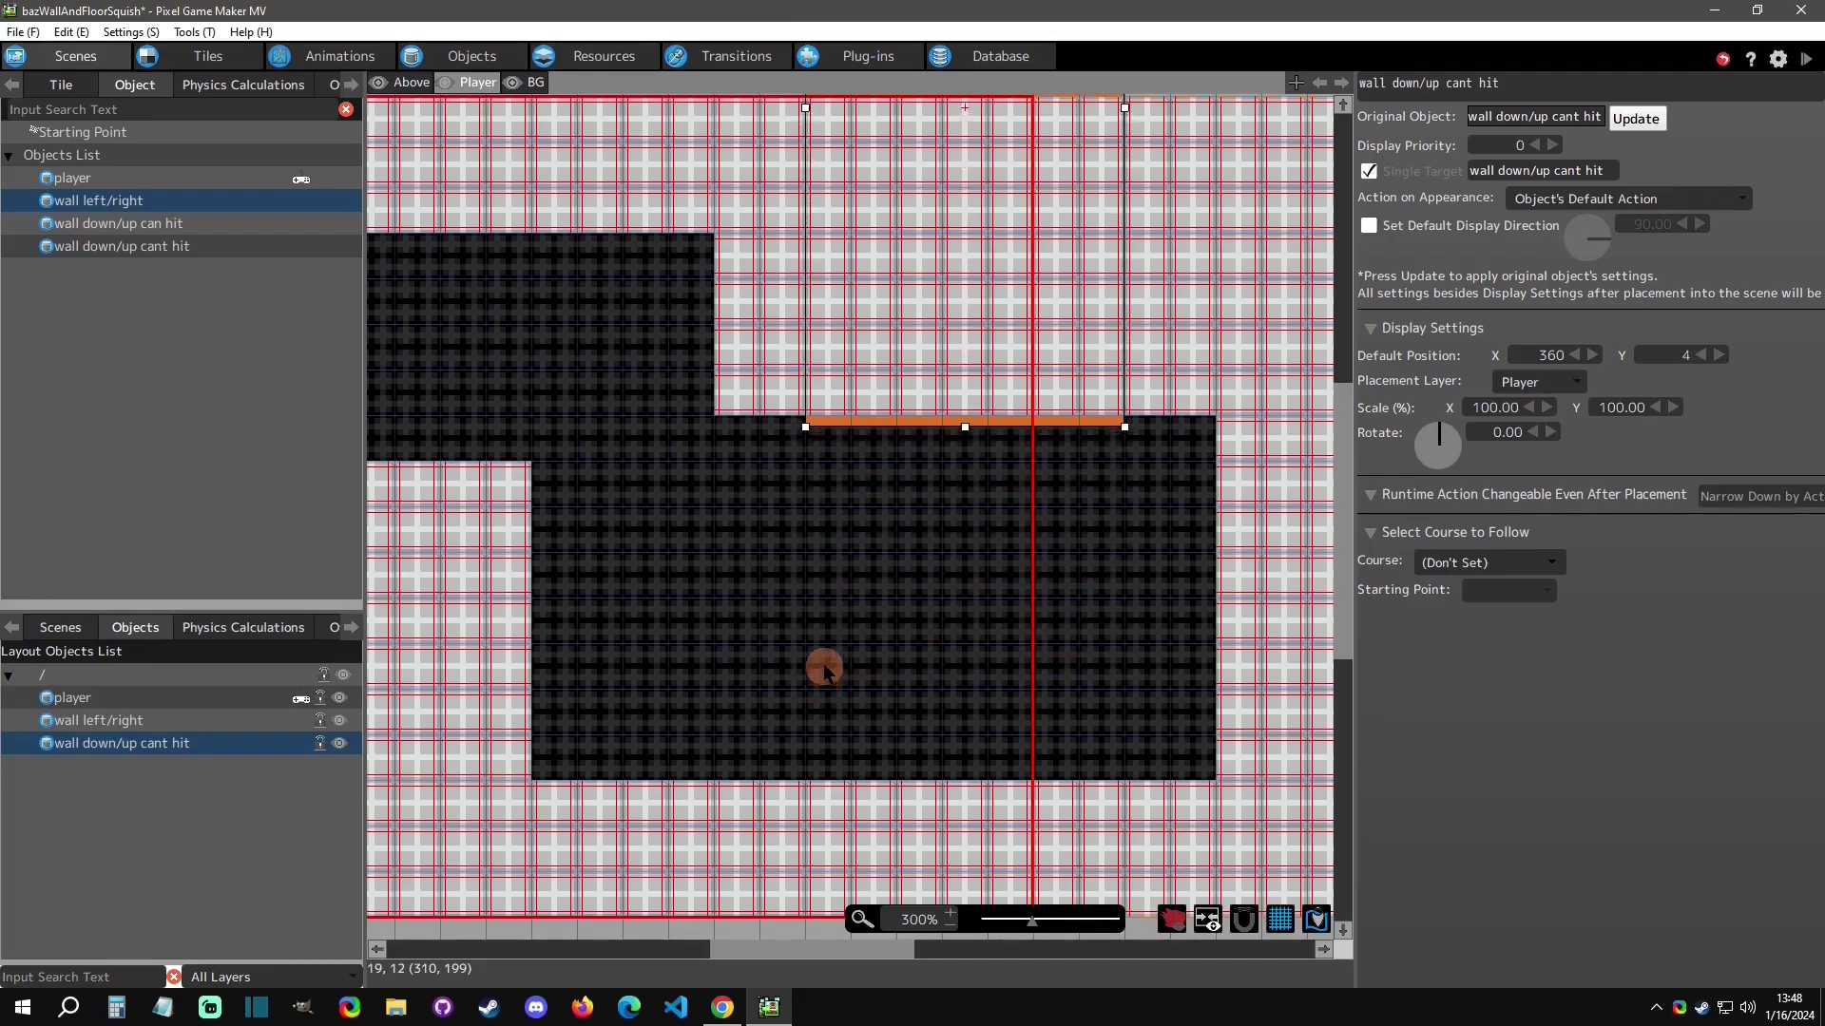
key("Up")
key("Up")
key("Up")
key("Up")
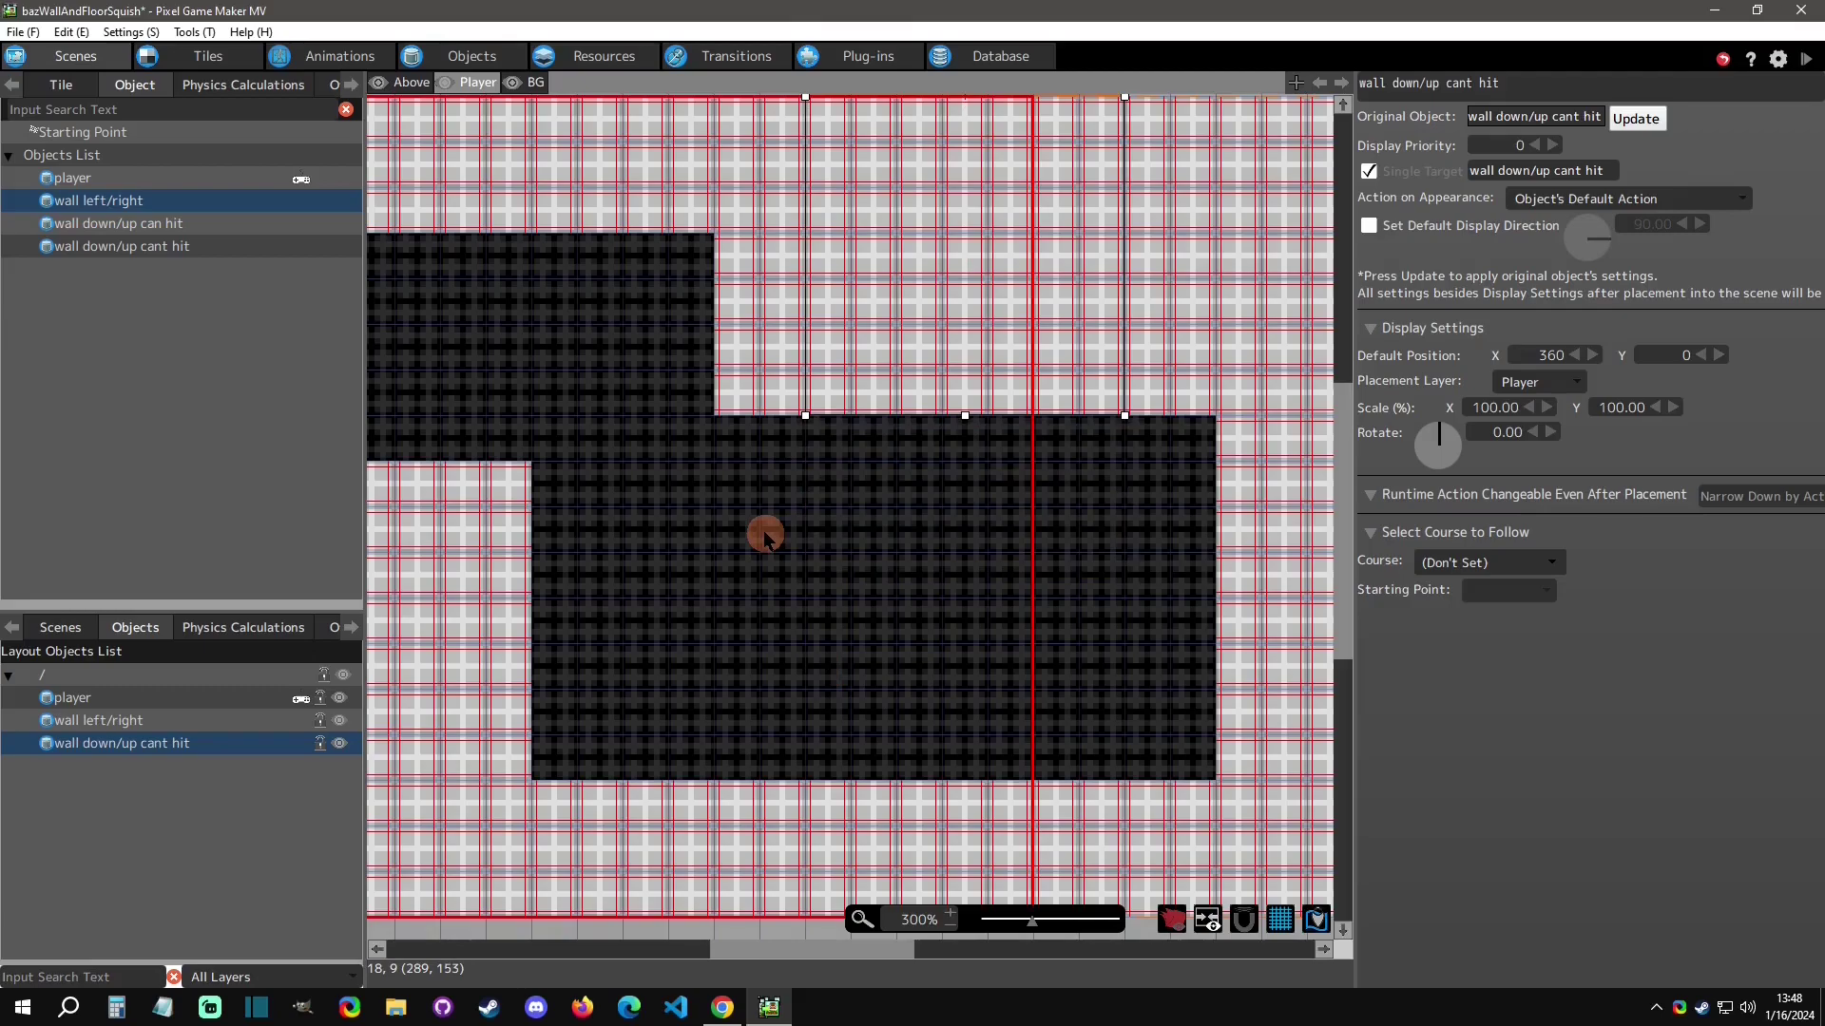
Review wall down/up can hit's Object Settings and Move Object action, then select 8 TILES can hit.
left_click(472, 56)
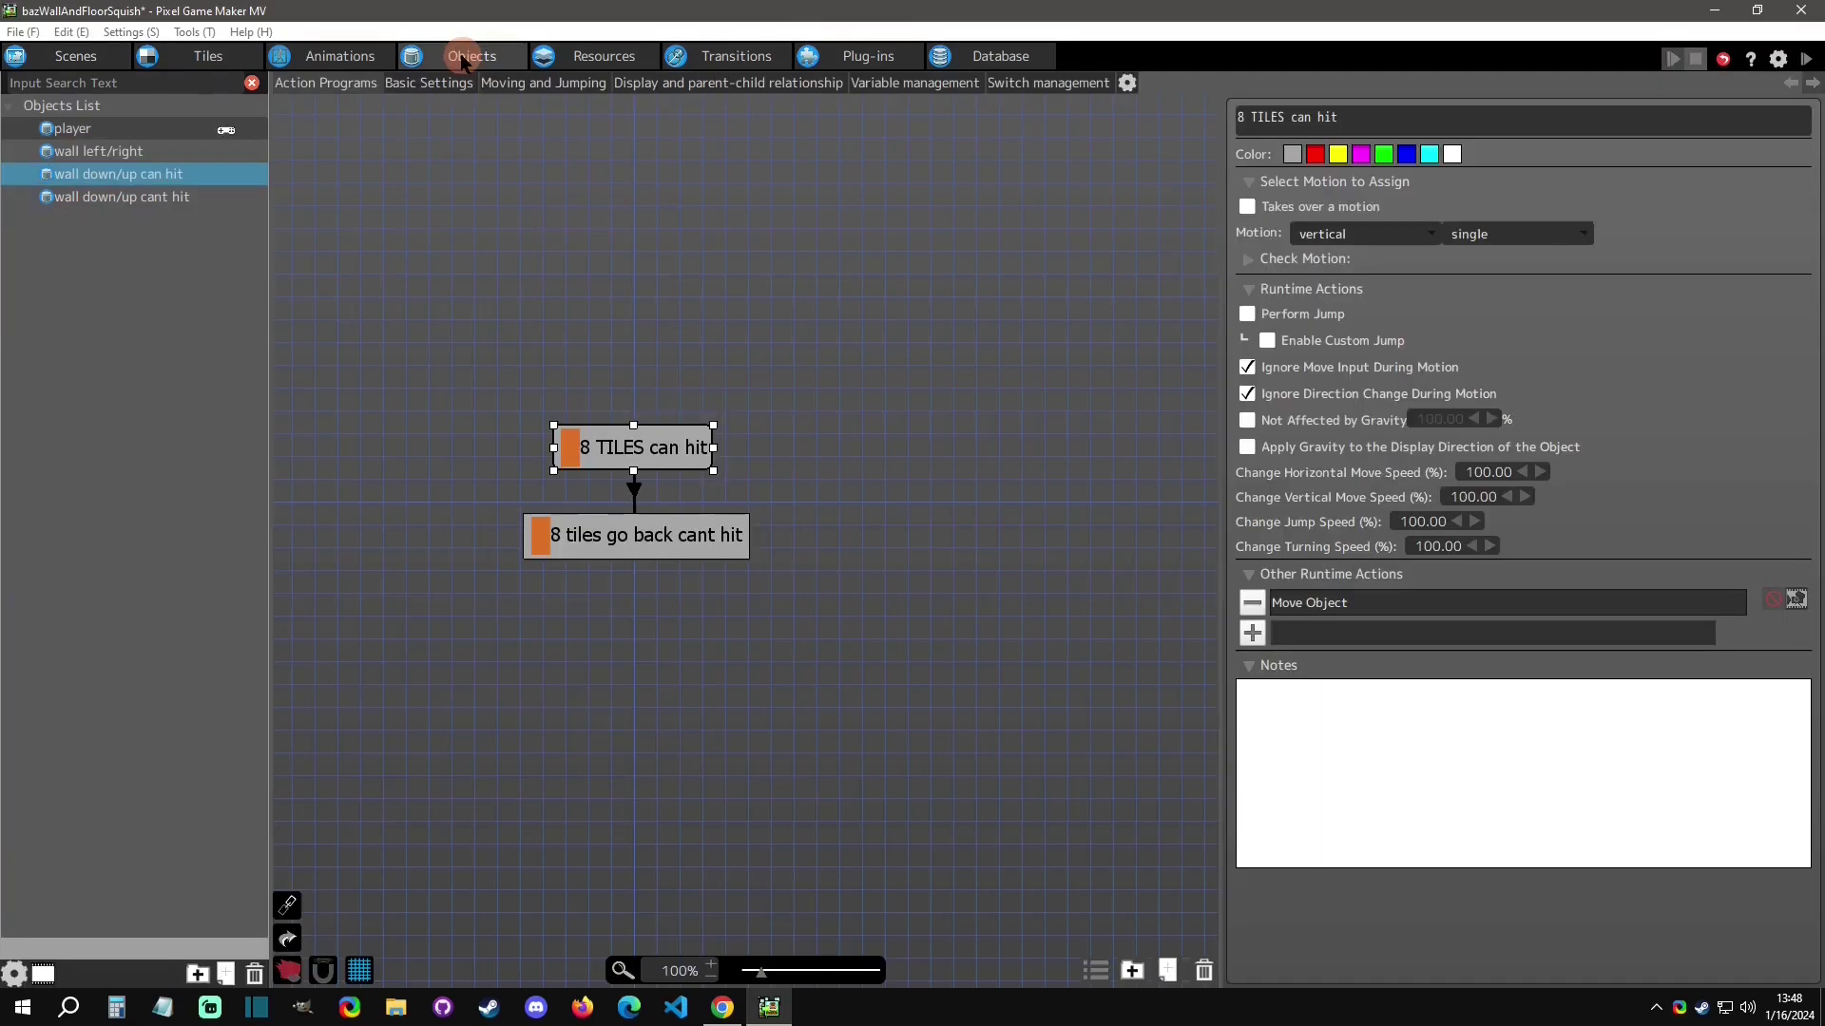
right_click(167, 175)
left_click(245, 386)
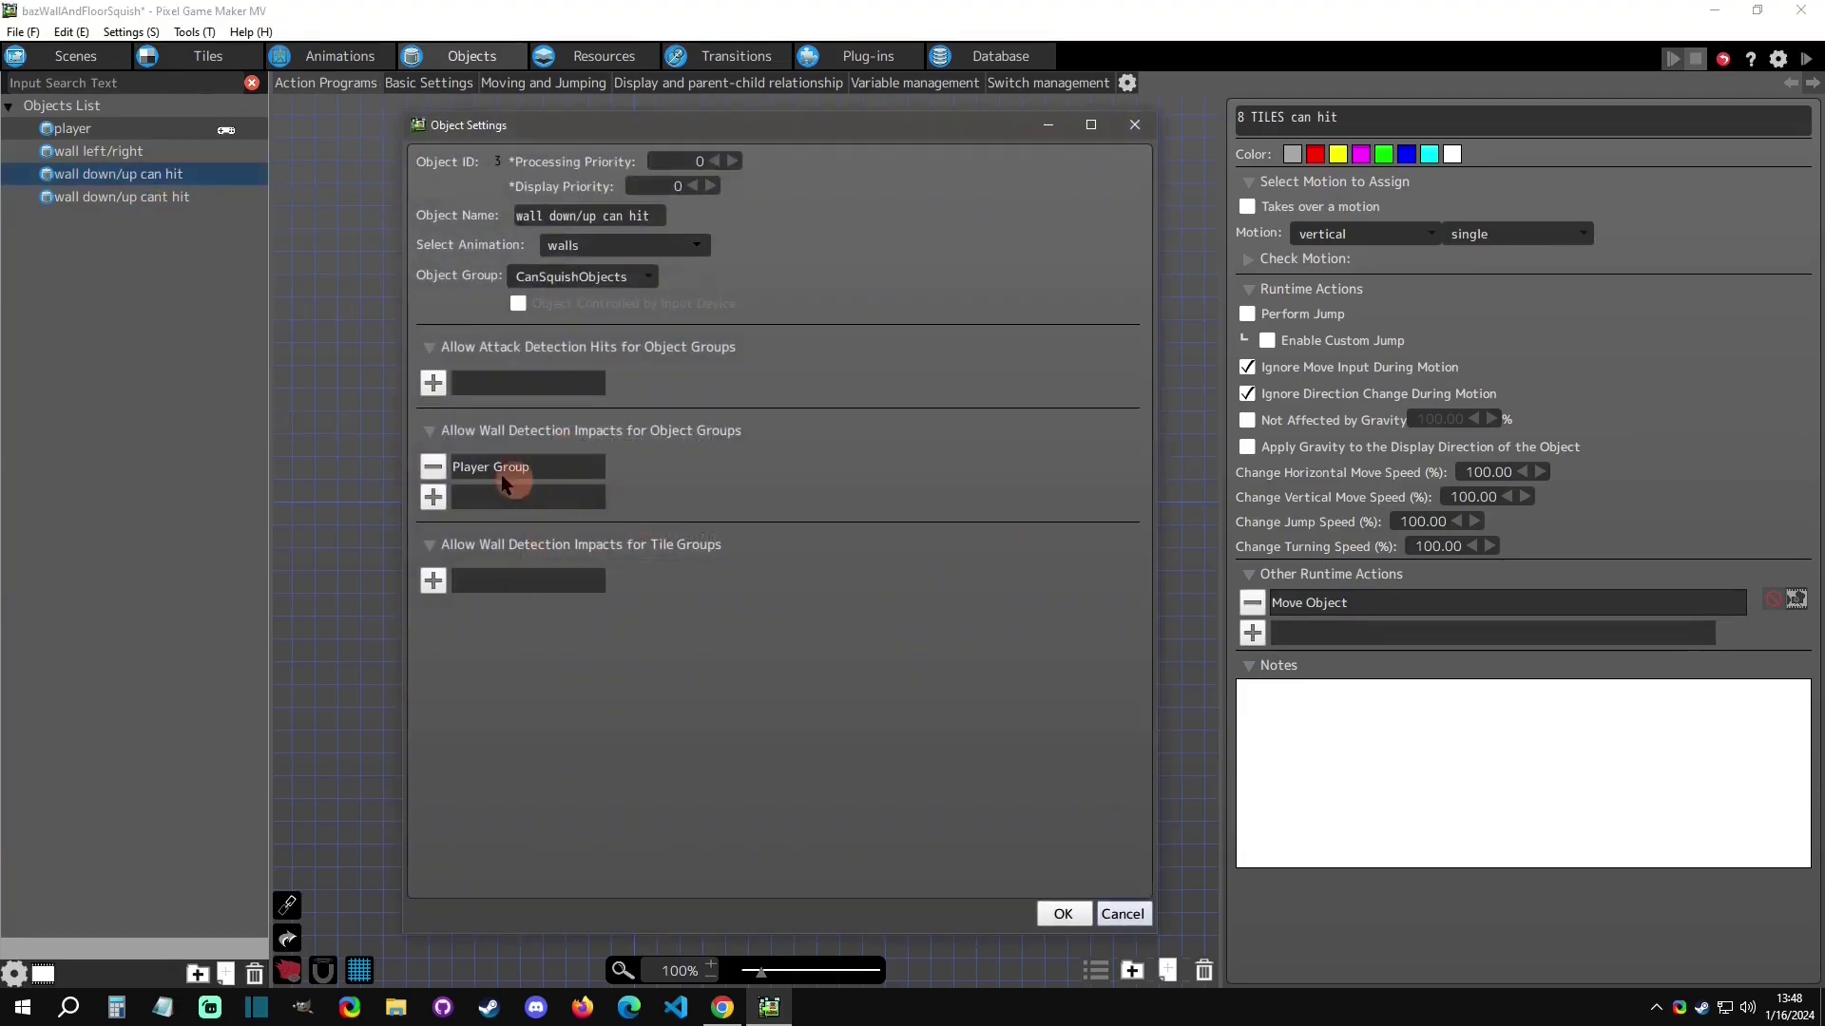
left_click(1134, 124)
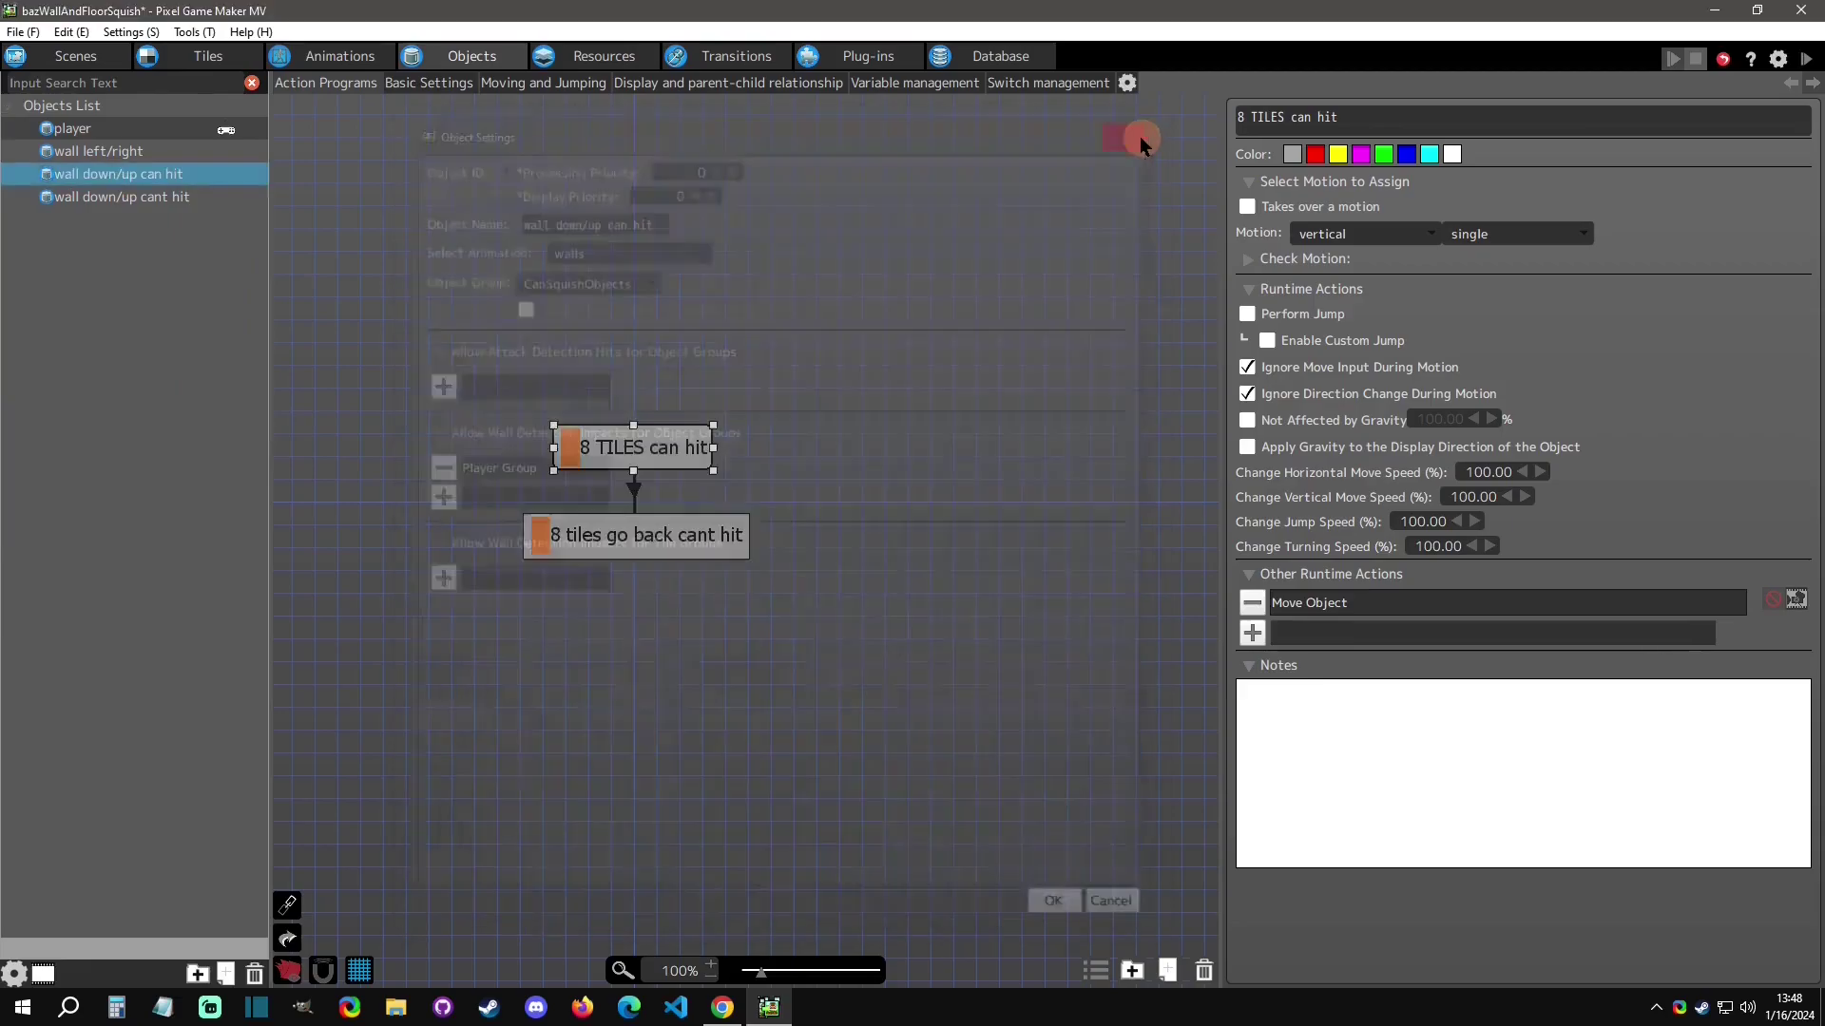
double_click(1323, 582)
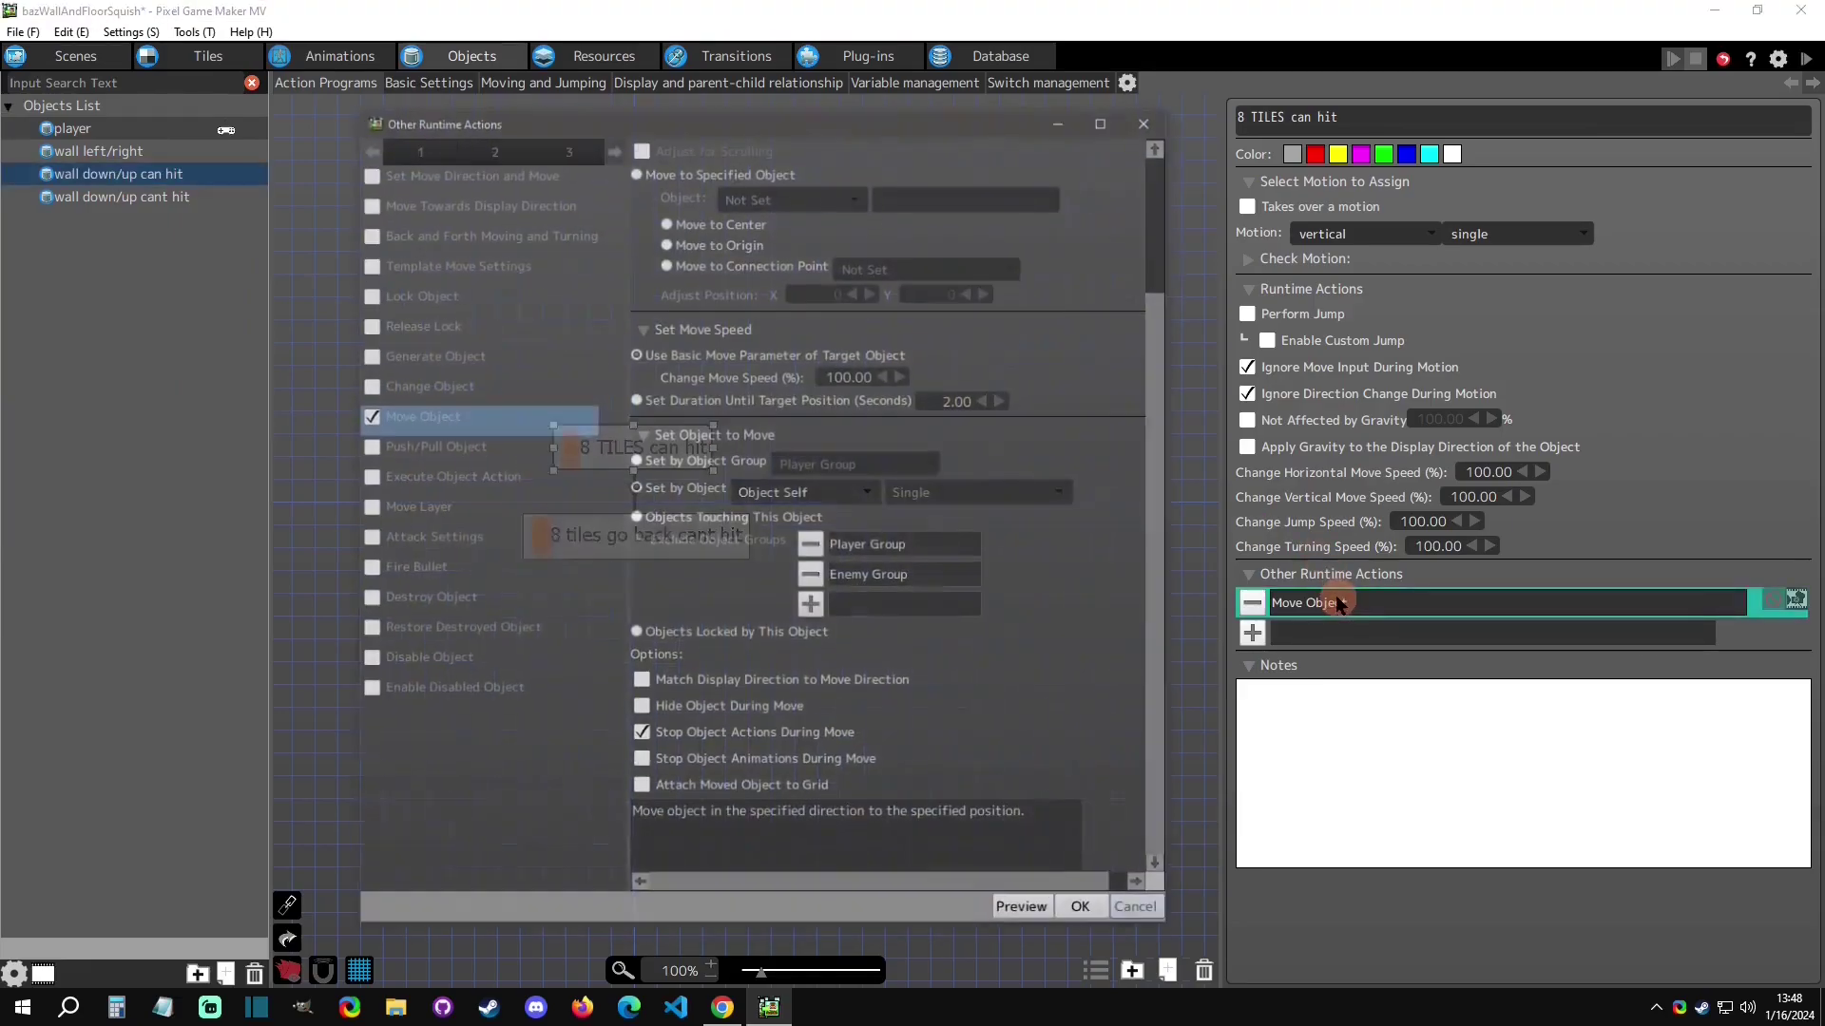
left_click(1147, 120)
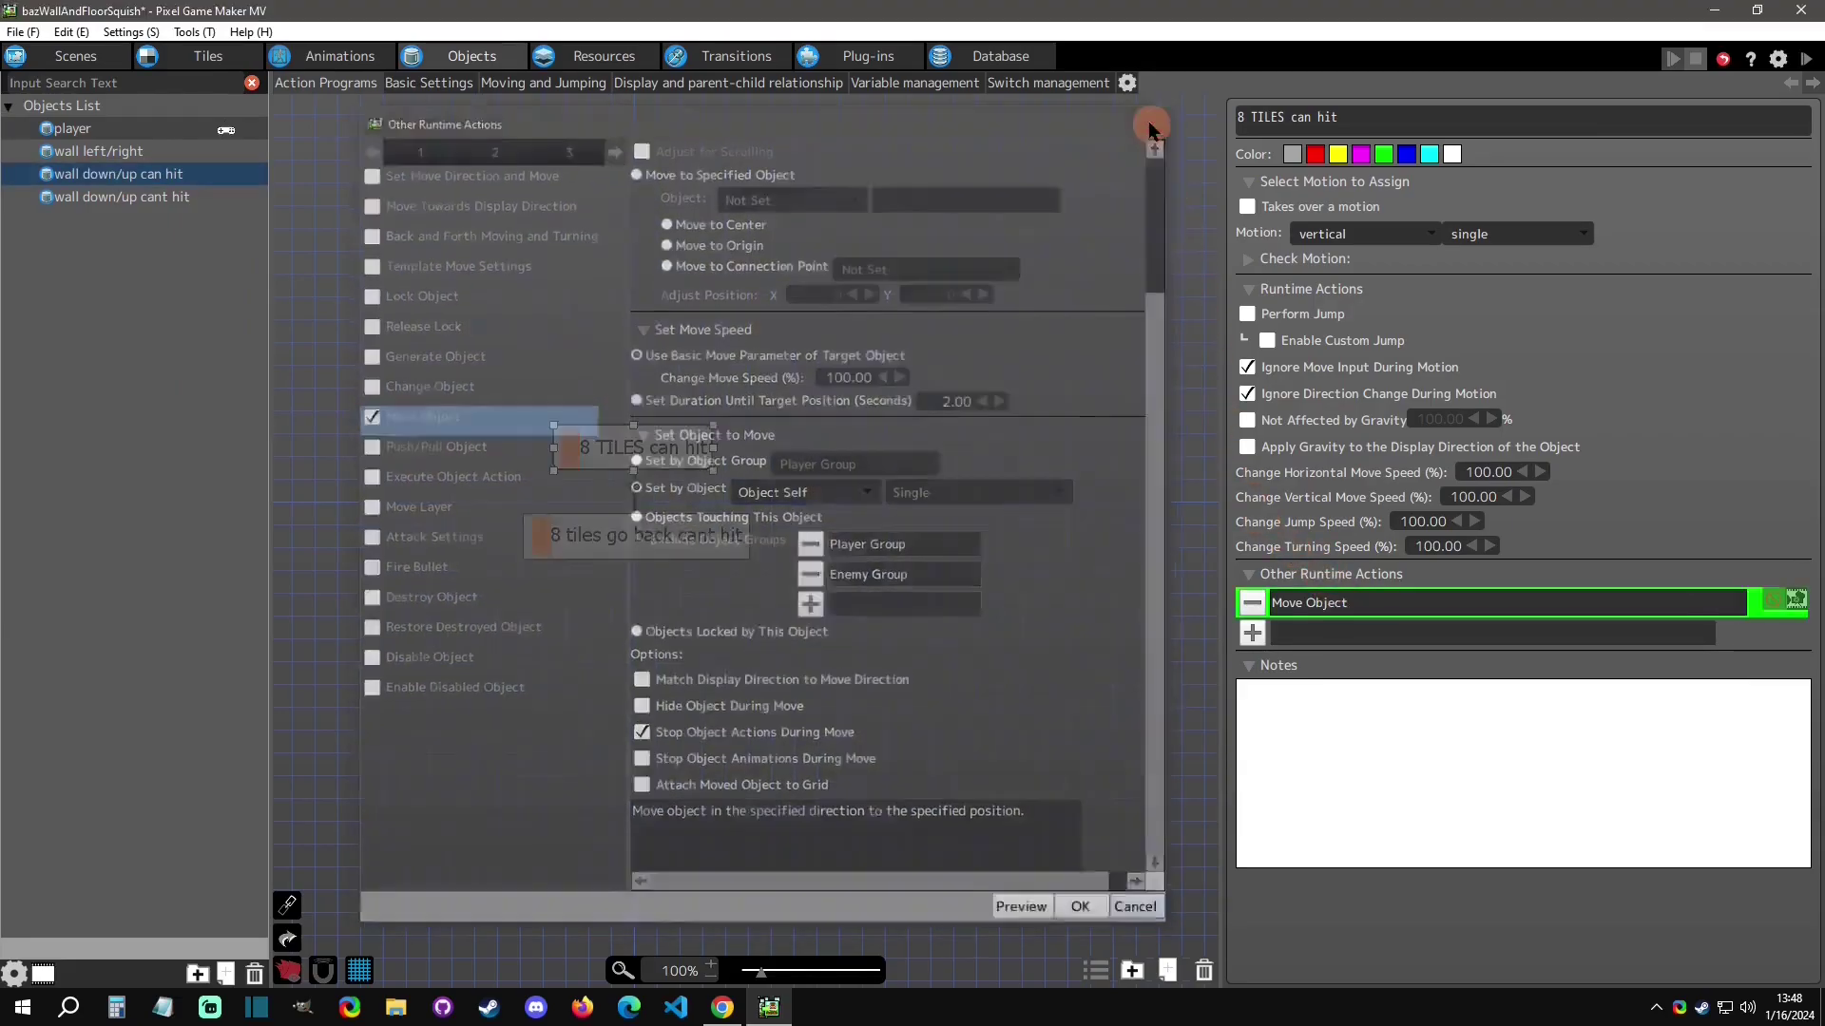
left_click(635, 490)
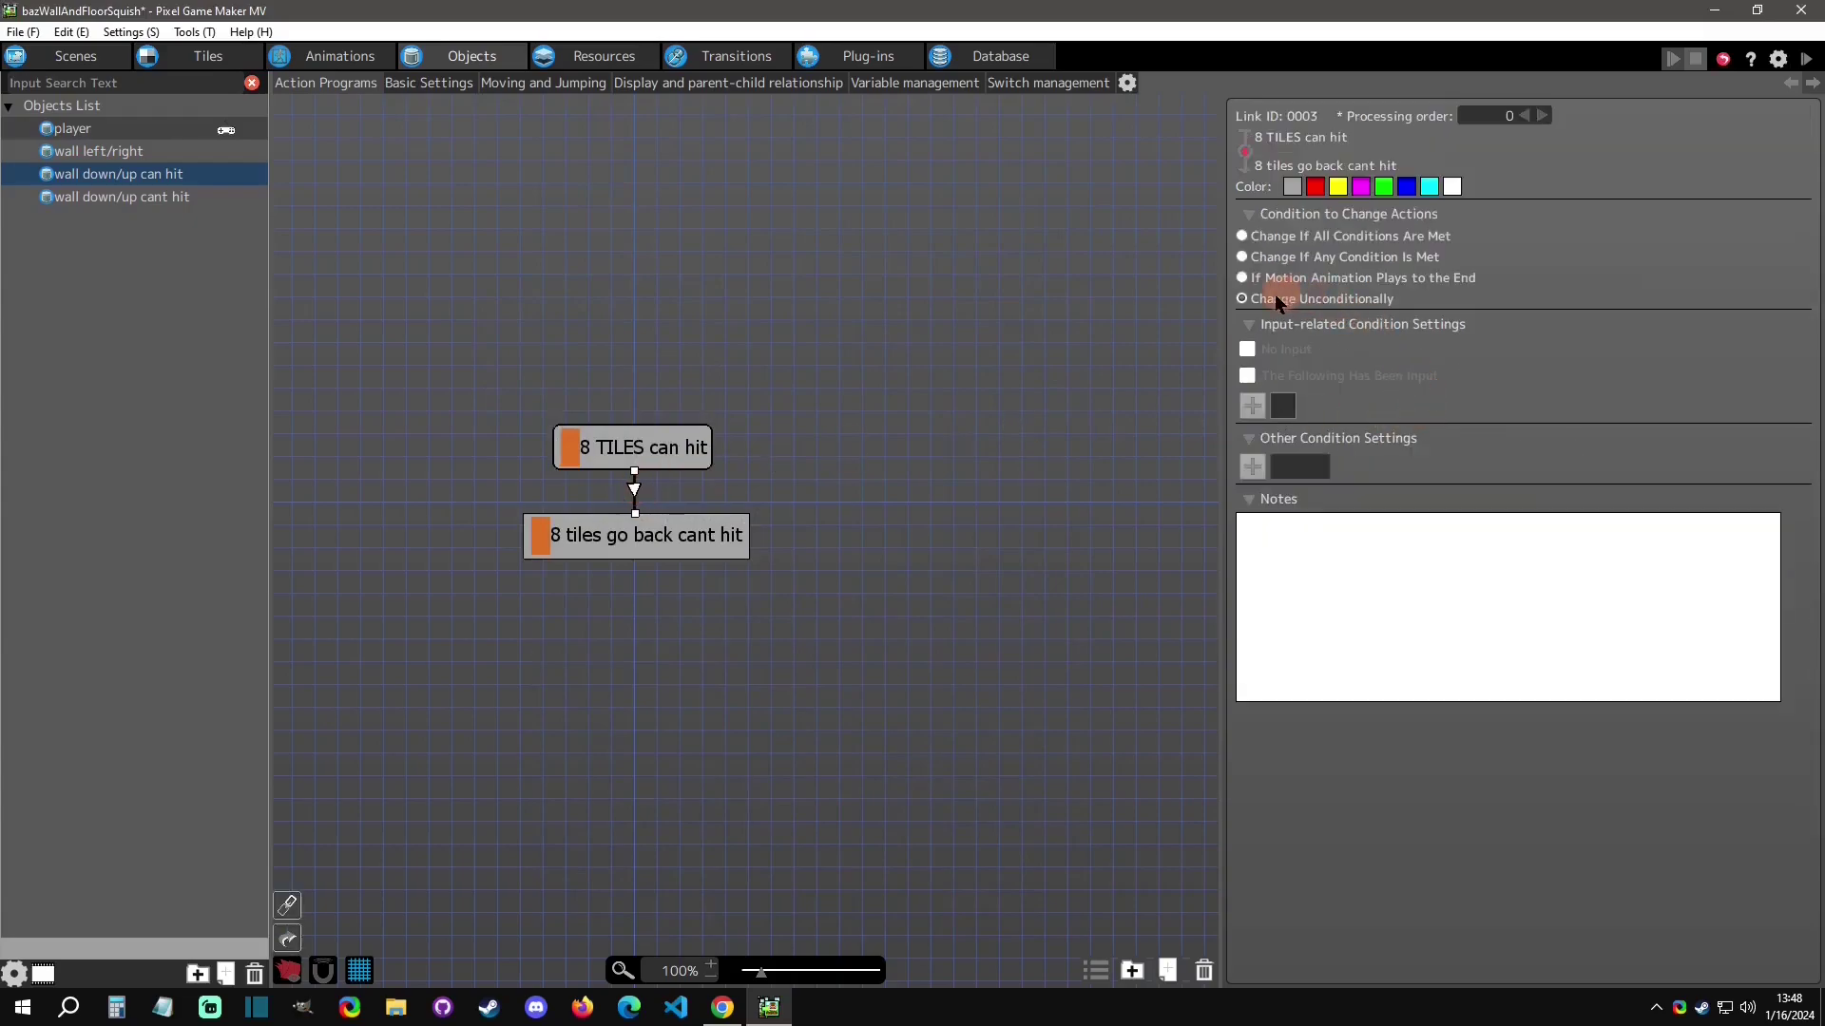
left_click(710, 445)
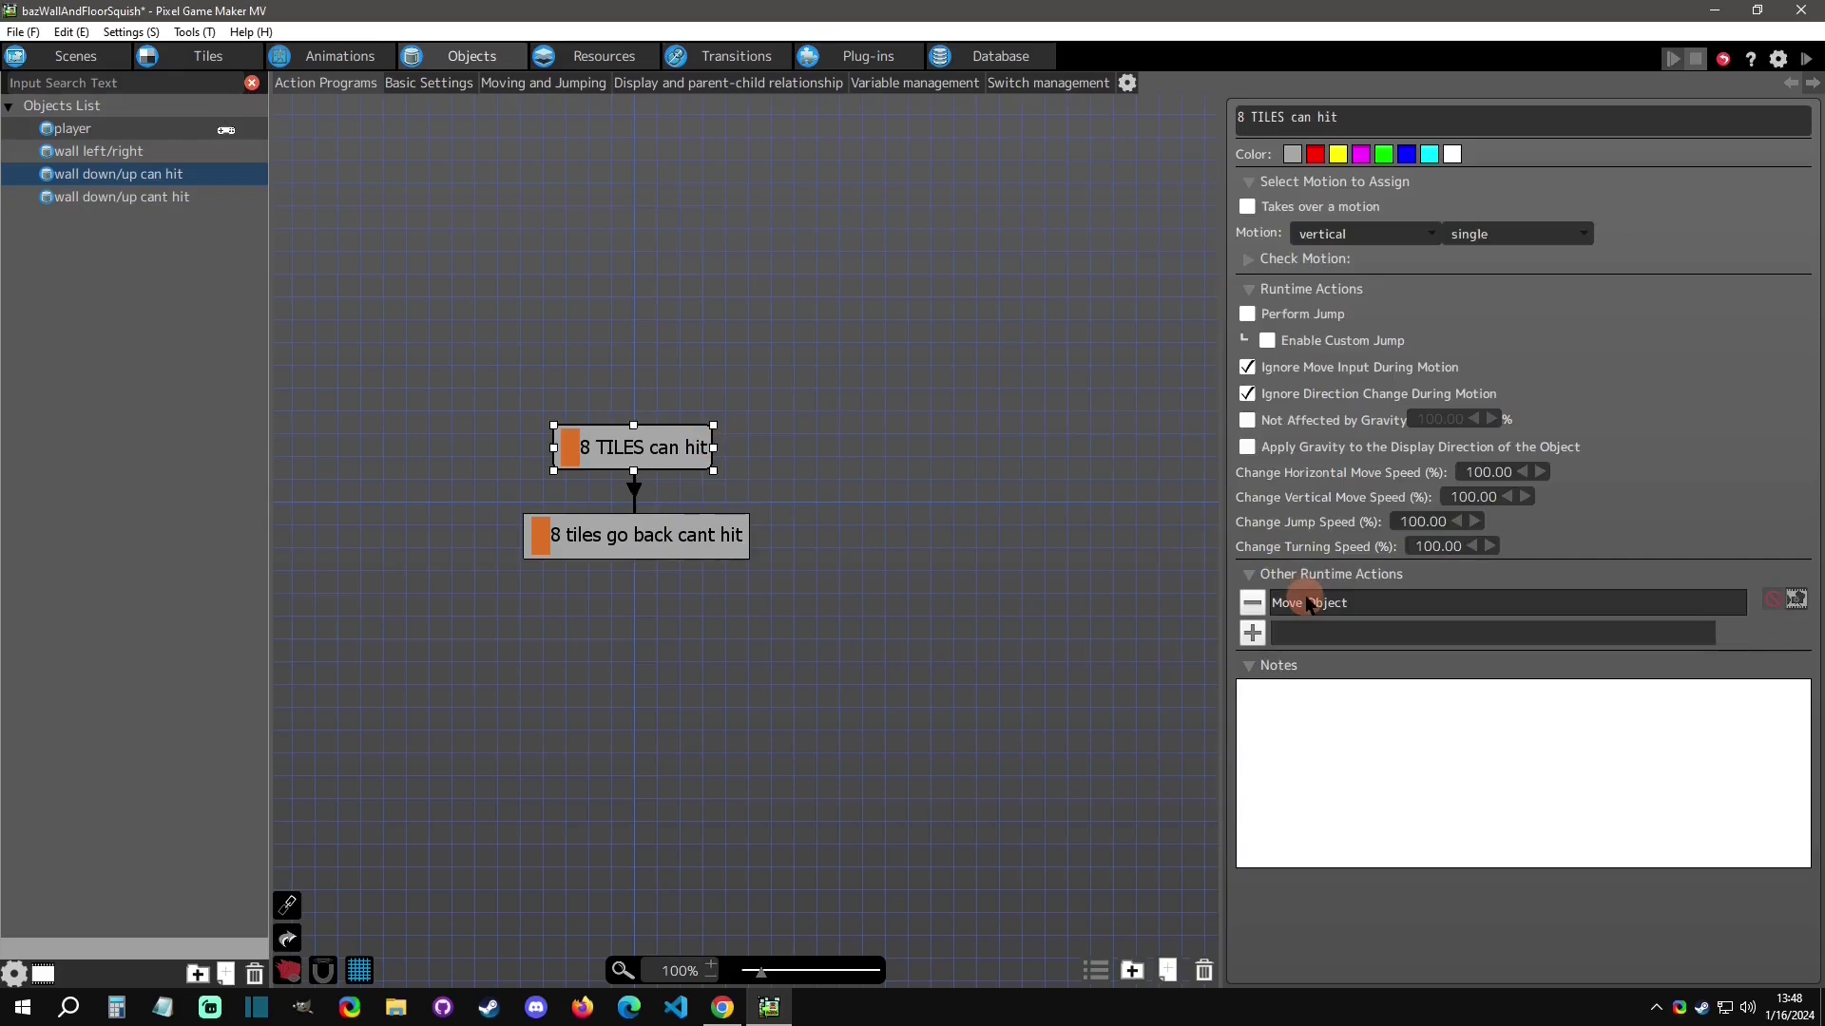
left_click(708, 543)
double_click(1364, 604)
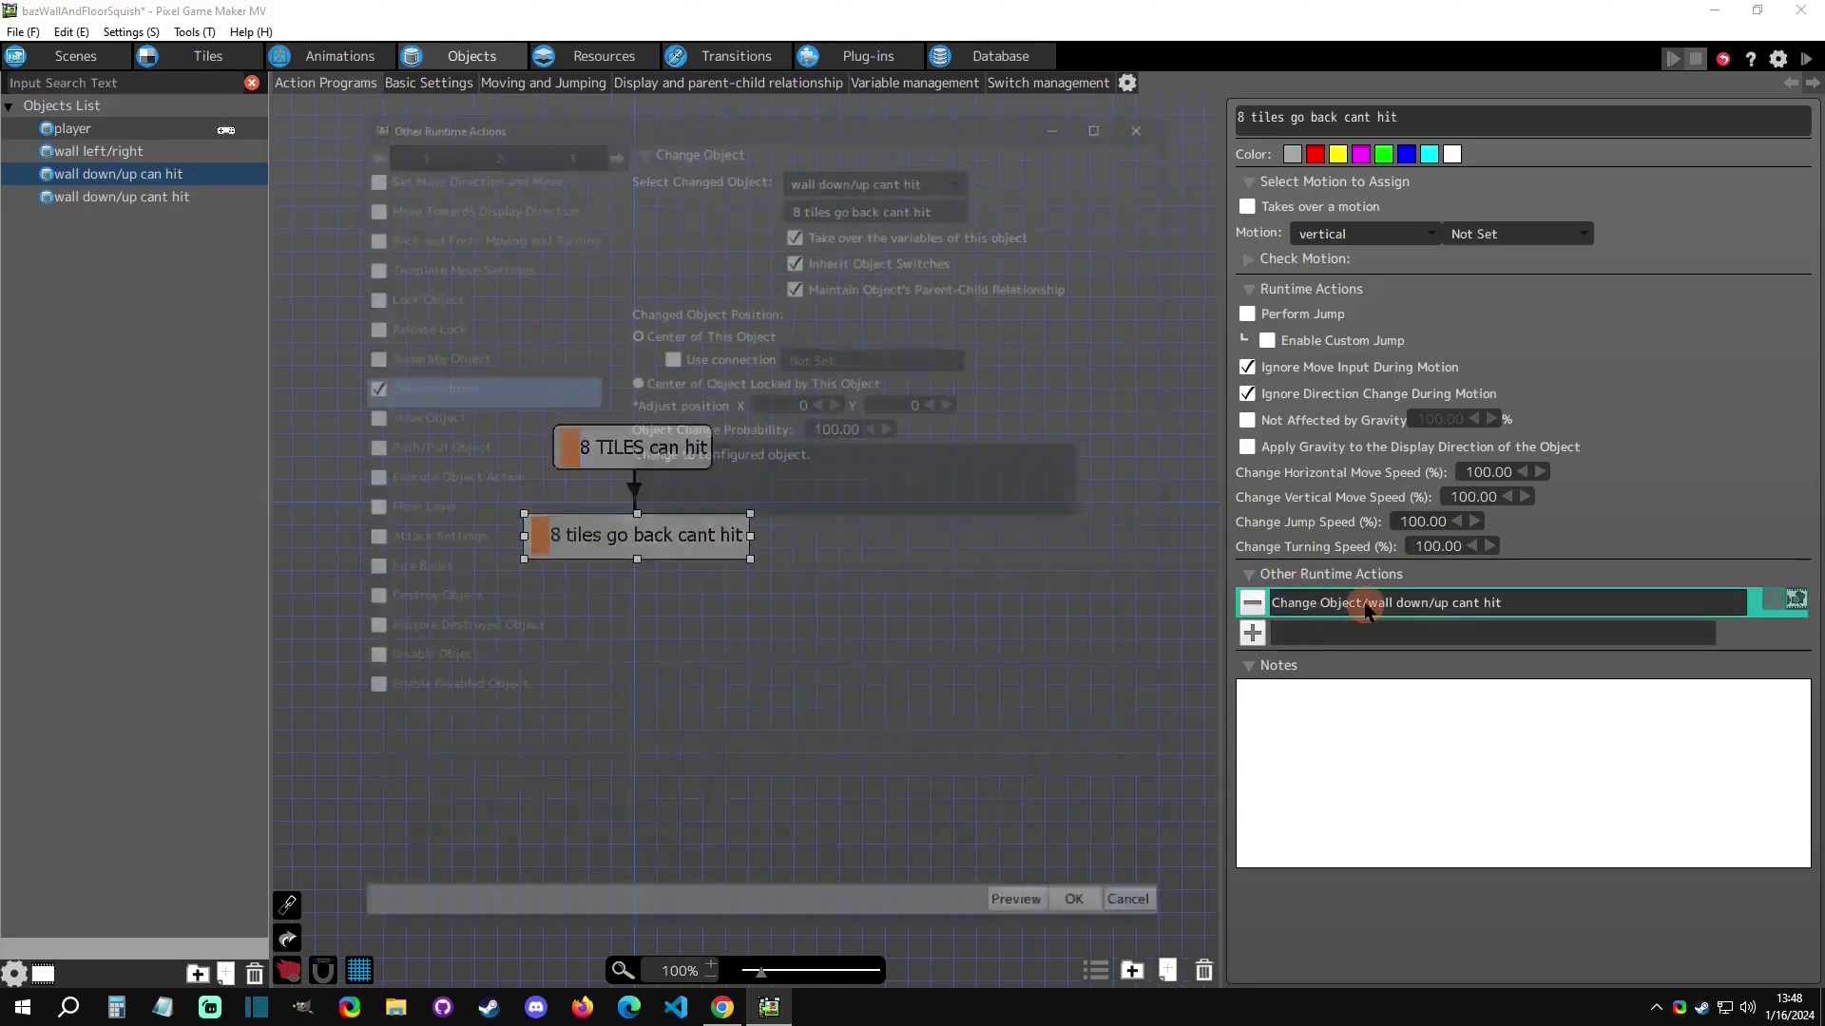
left_click(1001, 222)
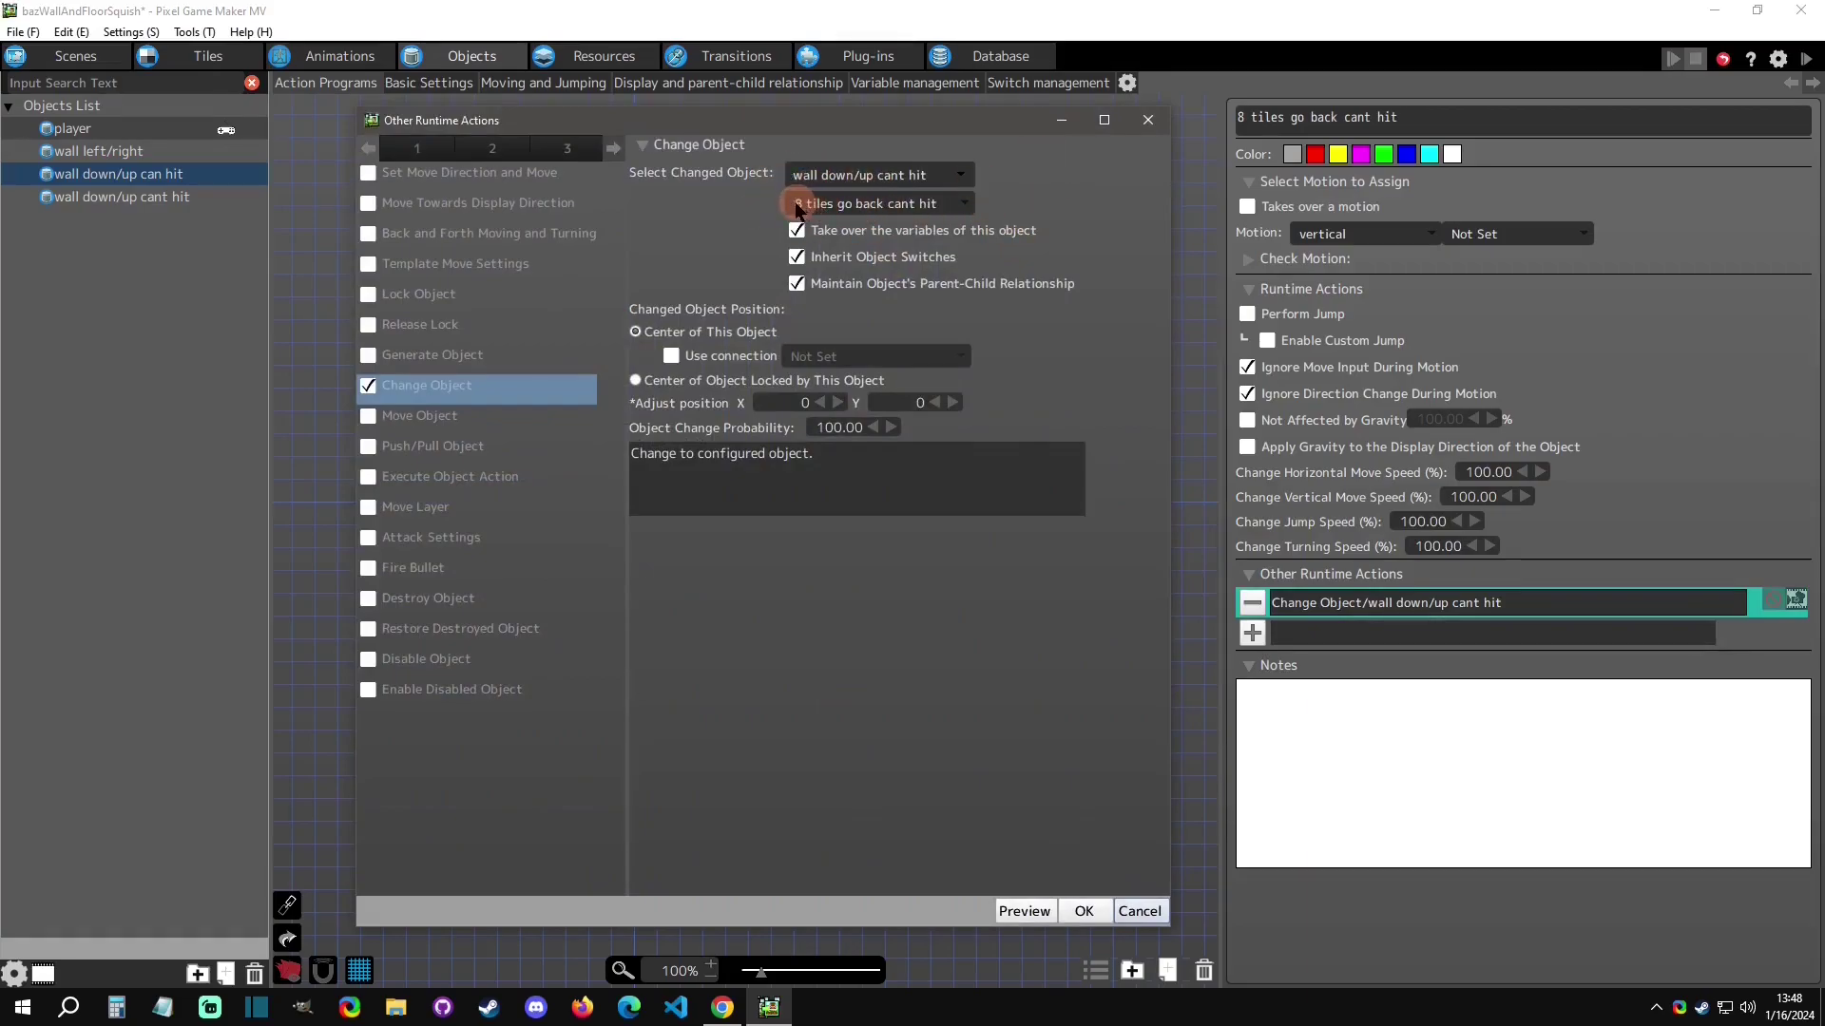
left_click(1148, 120)
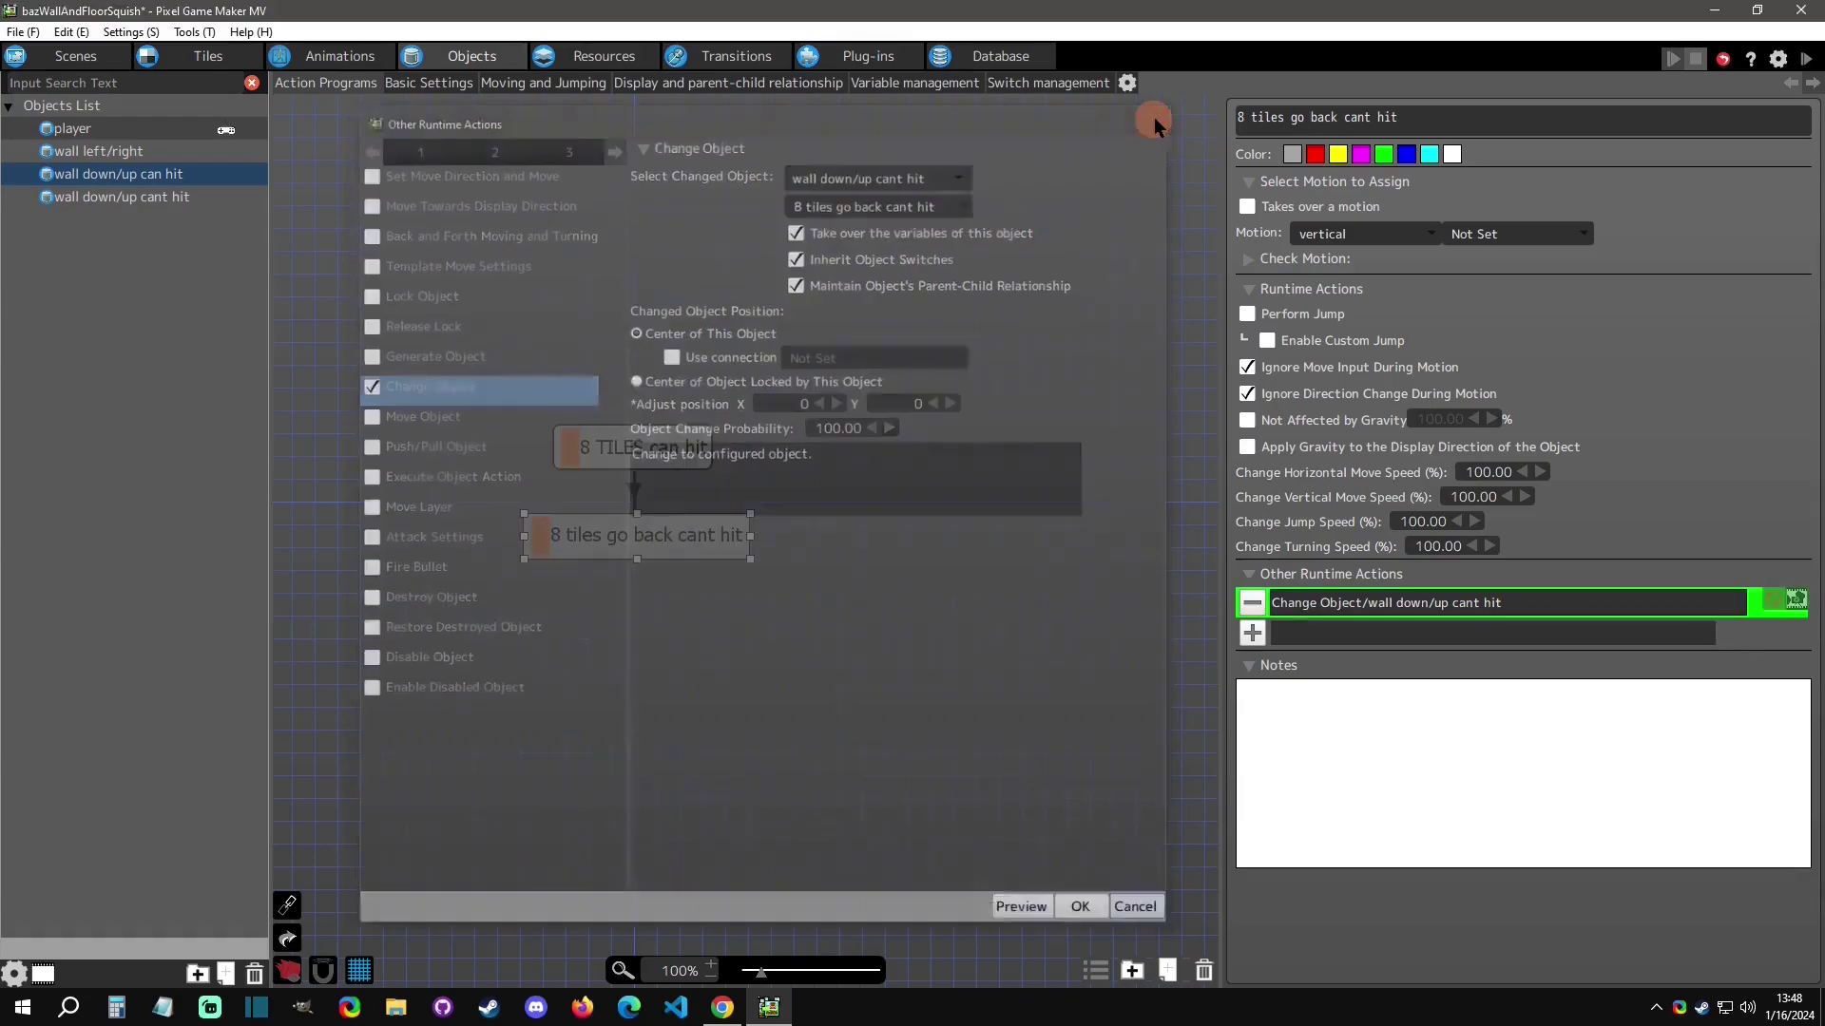
left_click(121, 195)
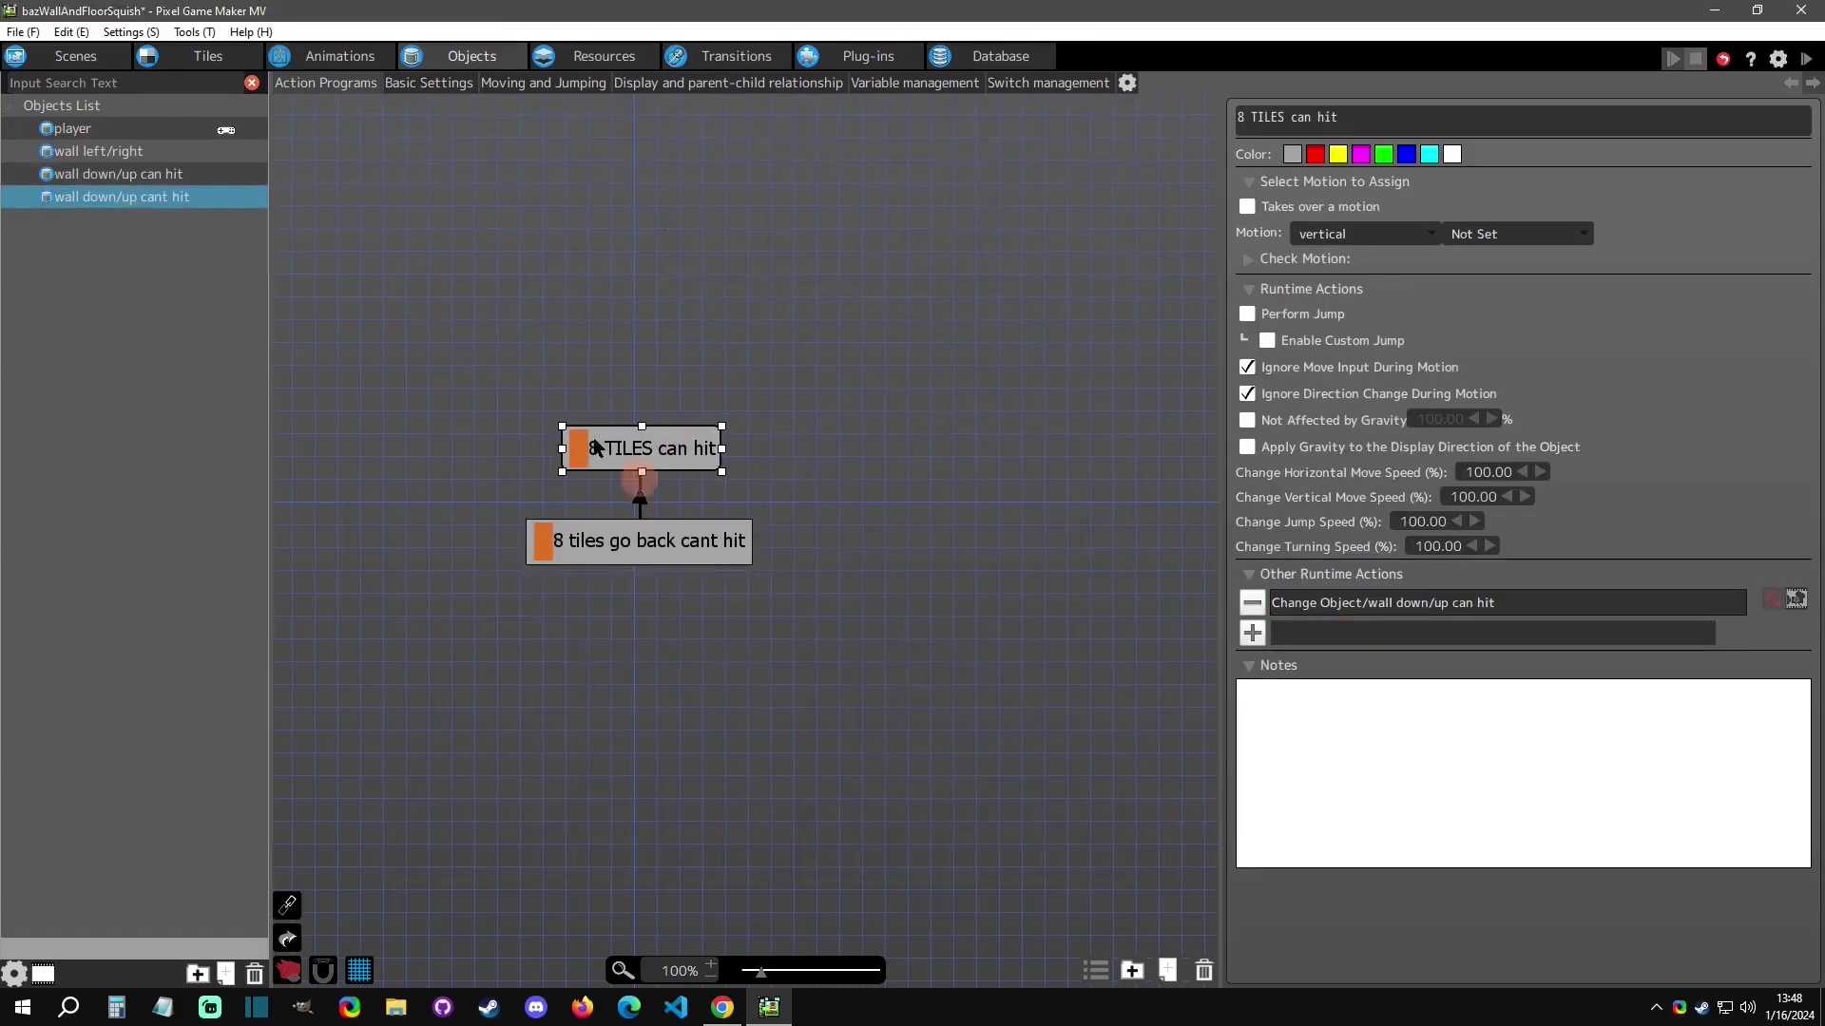
right_click(196, 188)
left_click(271, 379)
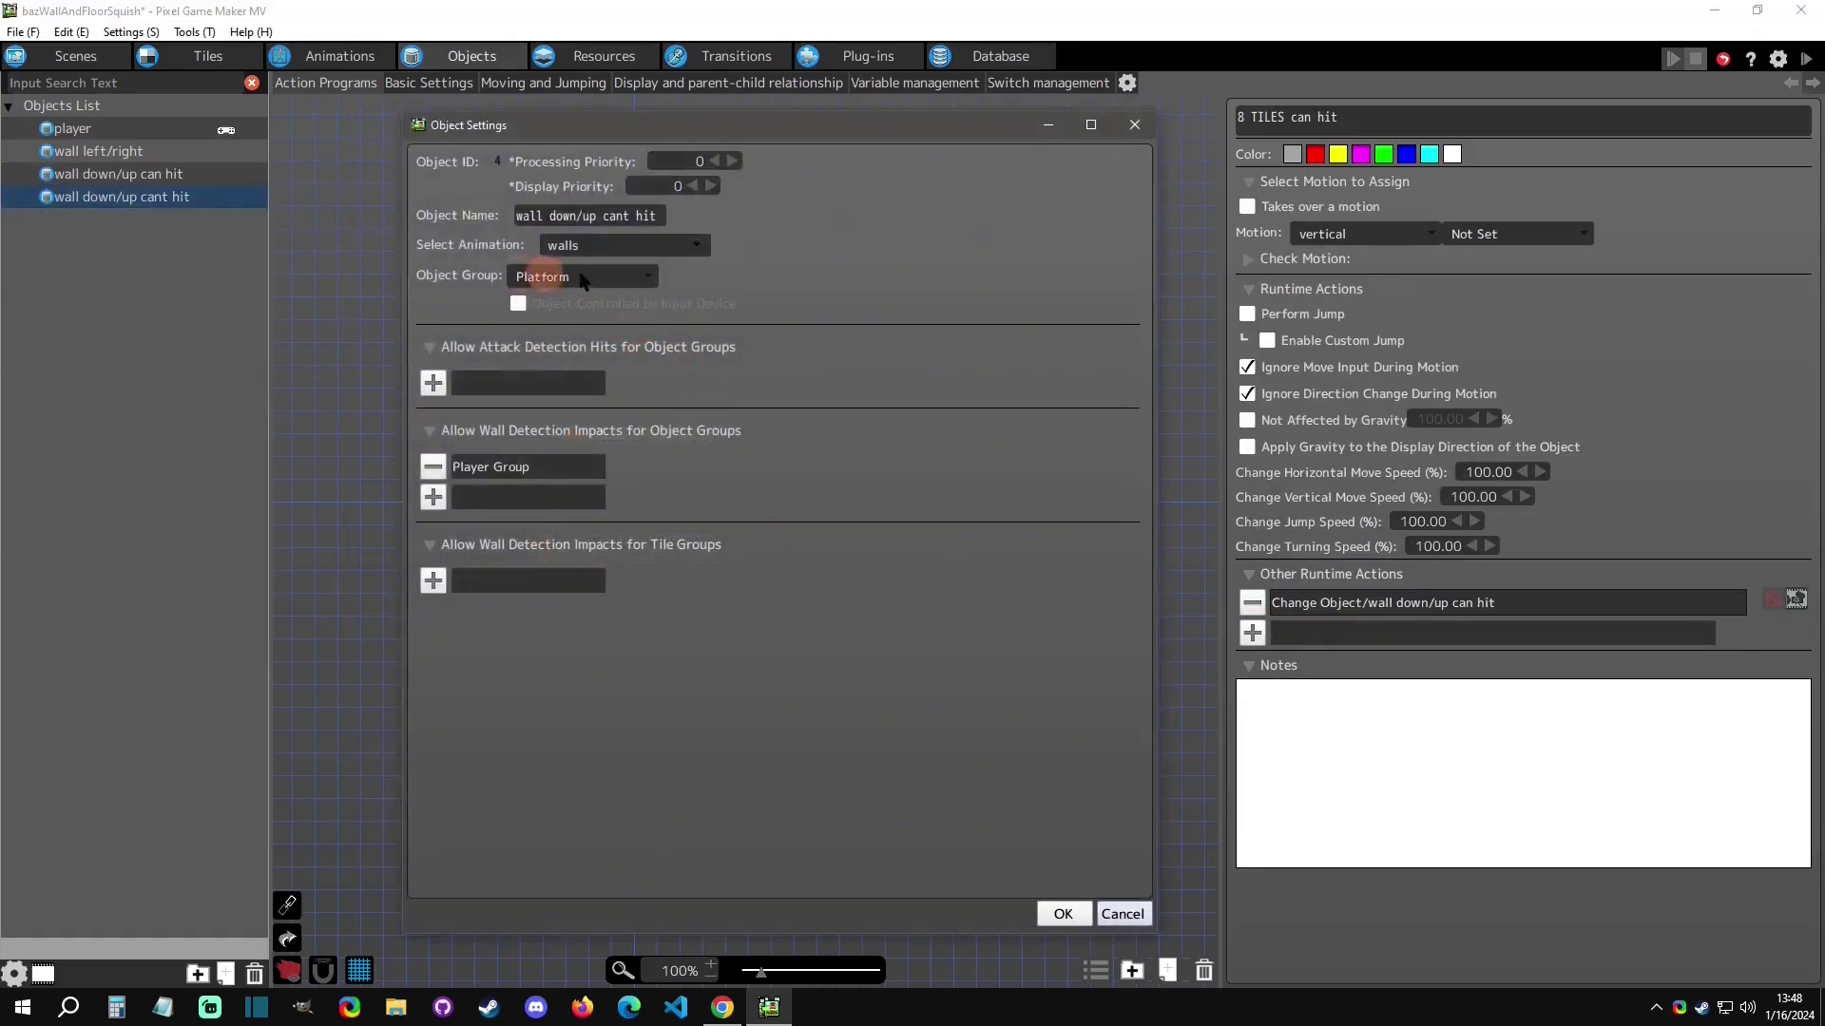
left_click(1135, 124)
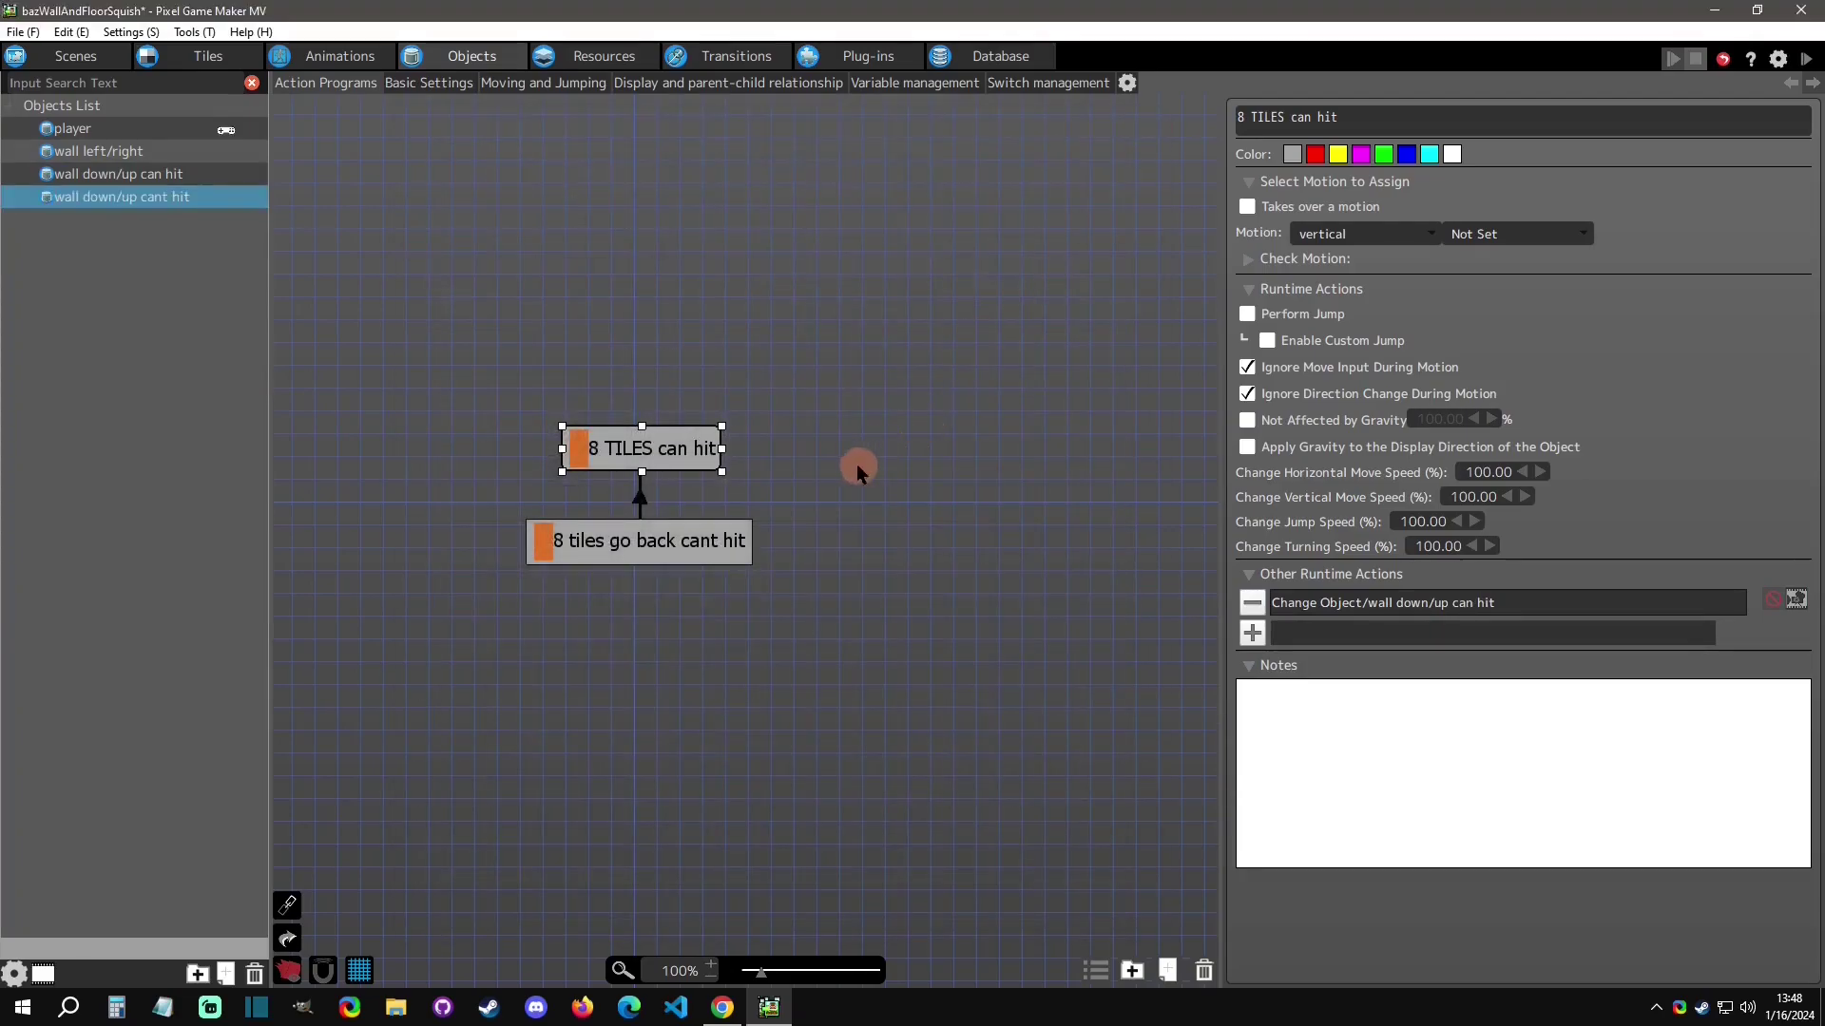
left_click(651, 544)
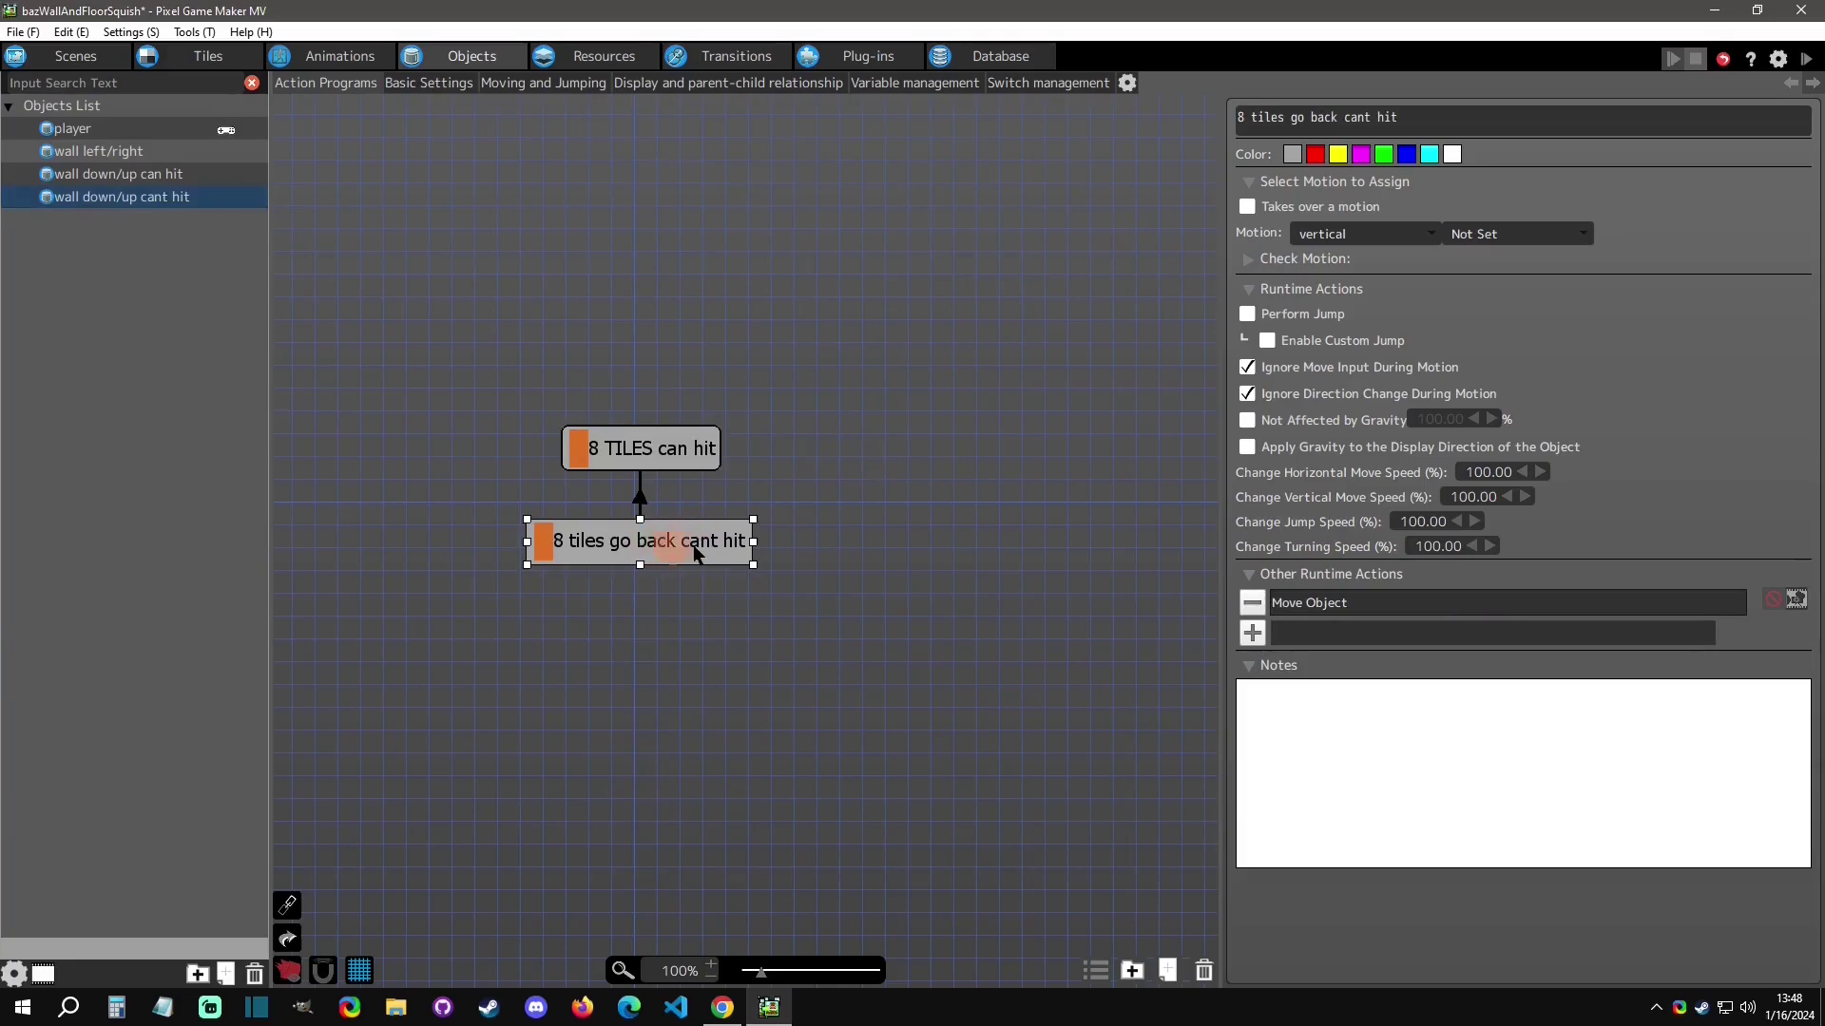
left_click(685, 451)
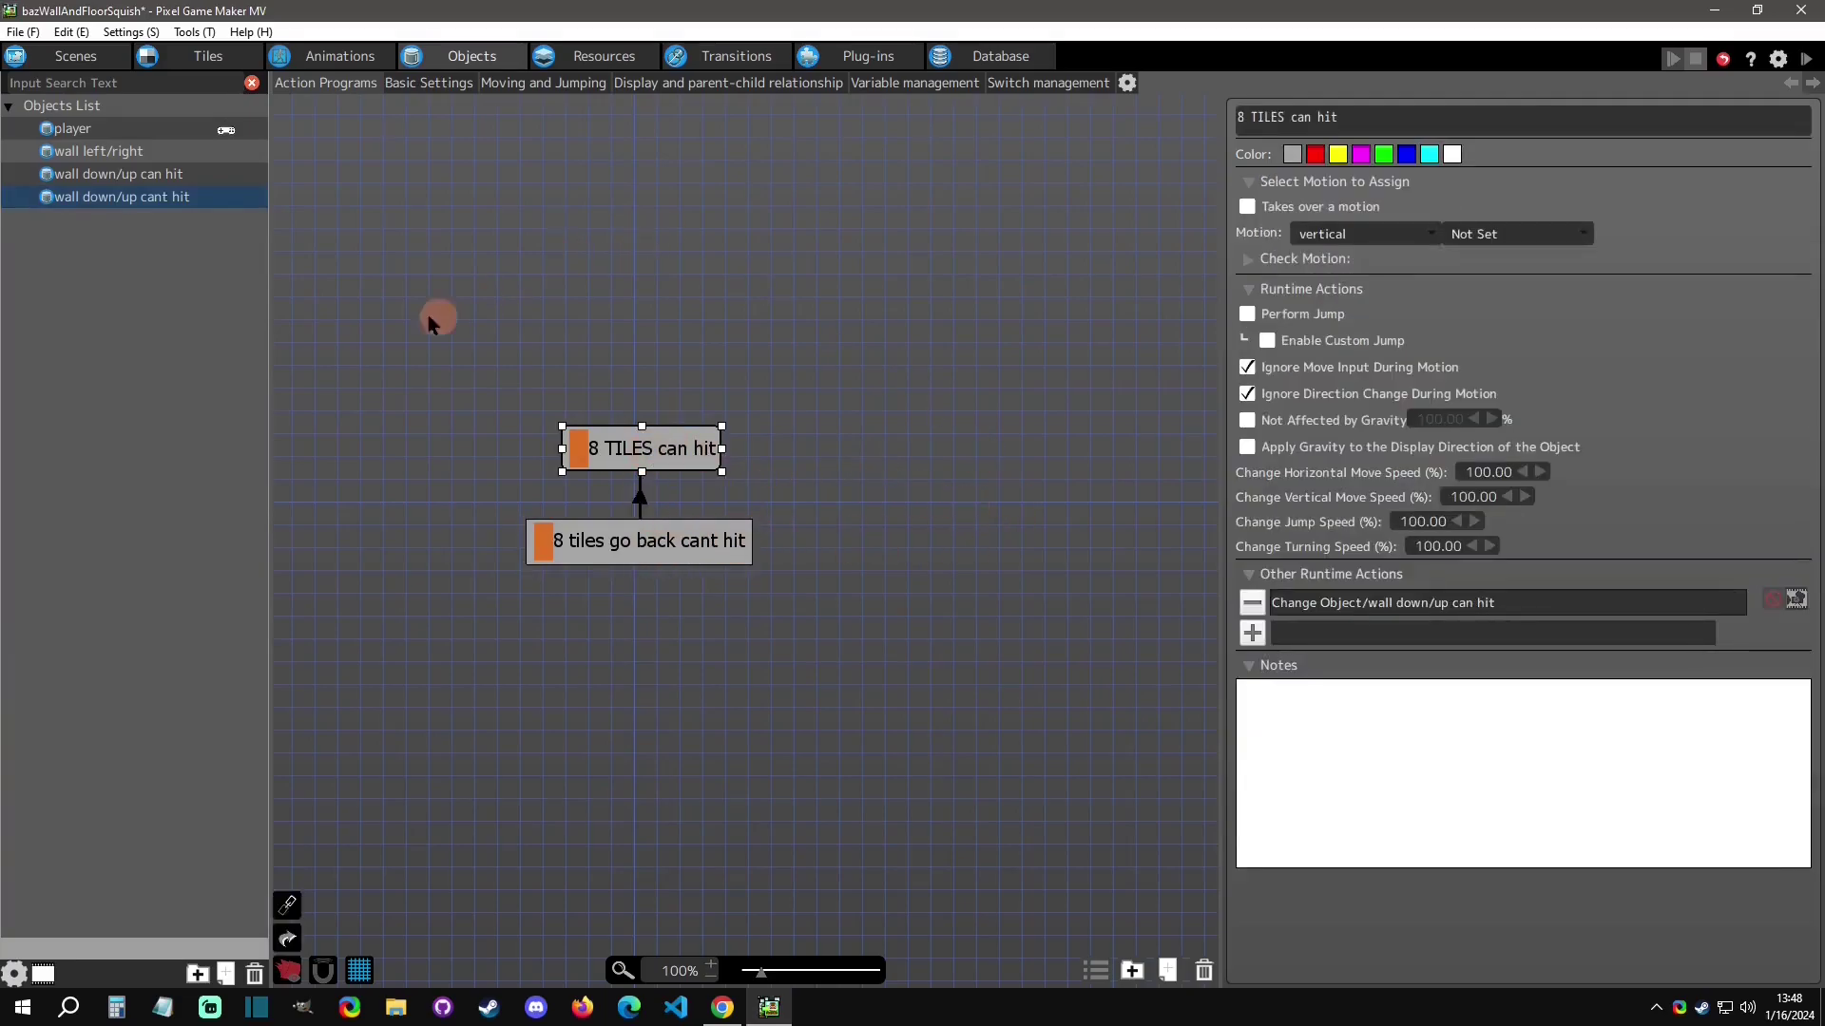
left_click(163, 175)
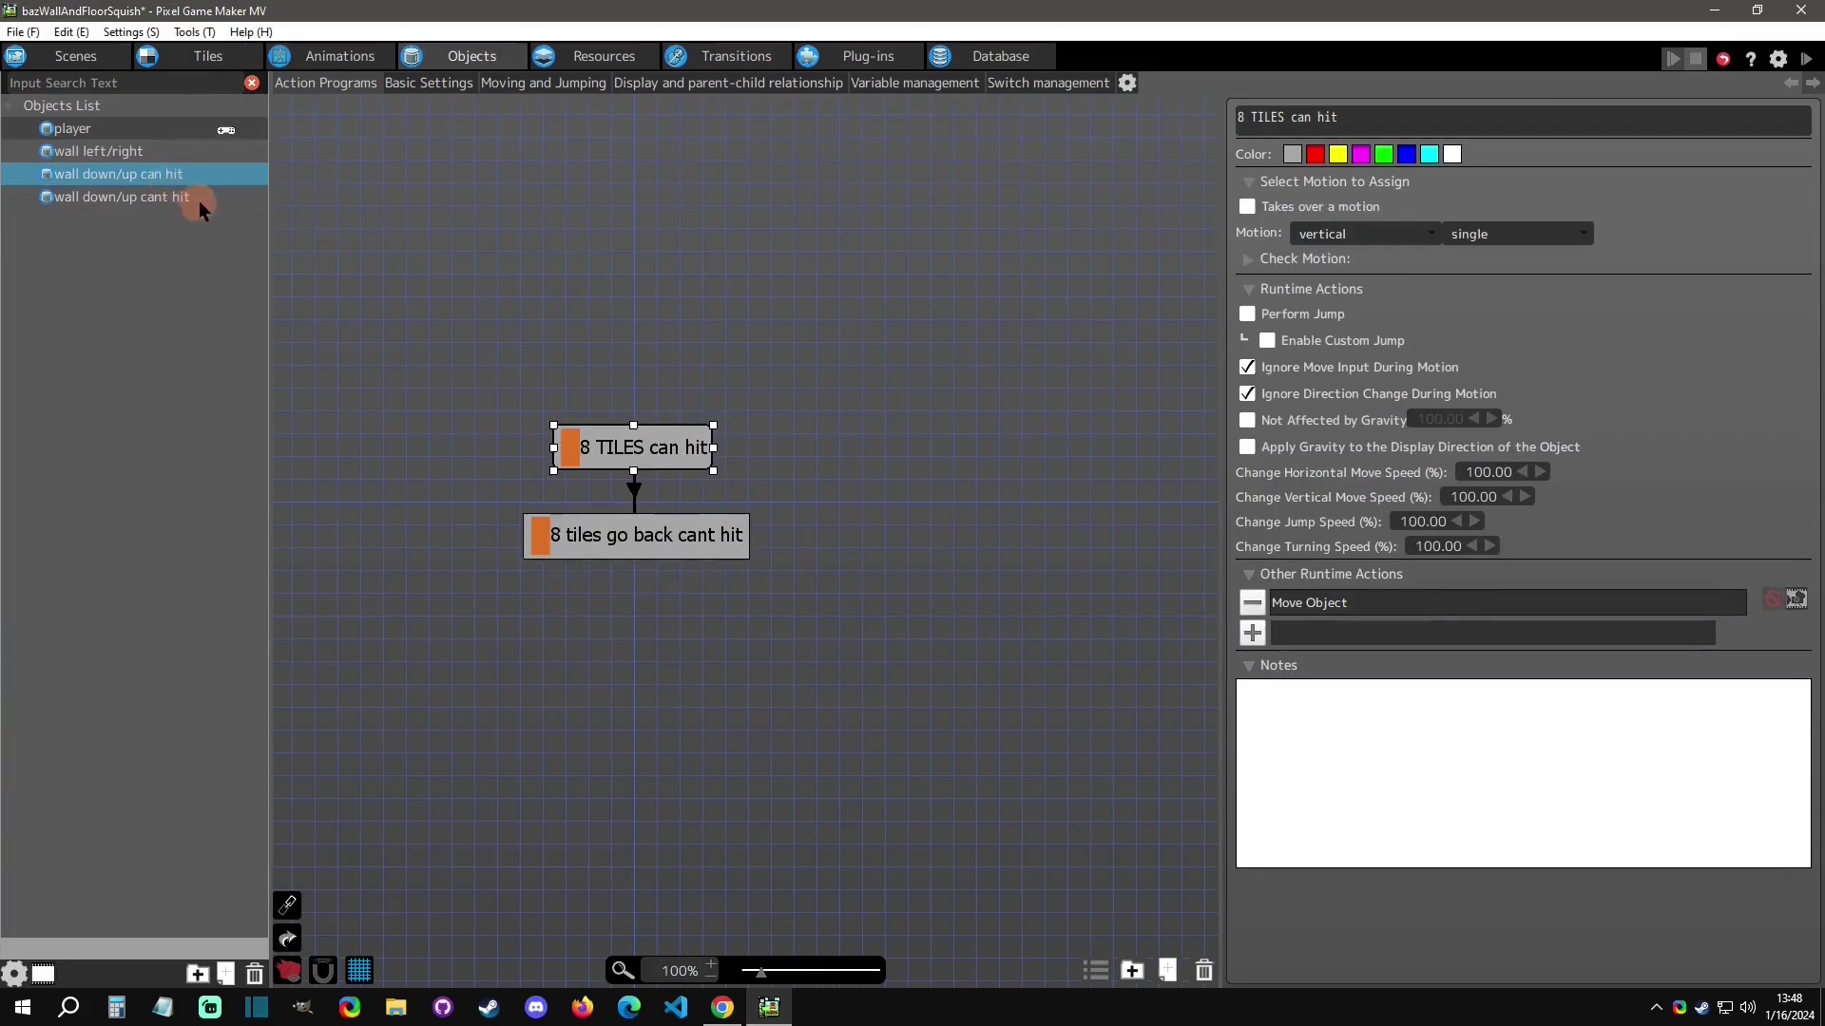
Show the wall-detection conditions leading into the player's die: squished common action.
left_click(99, 129)
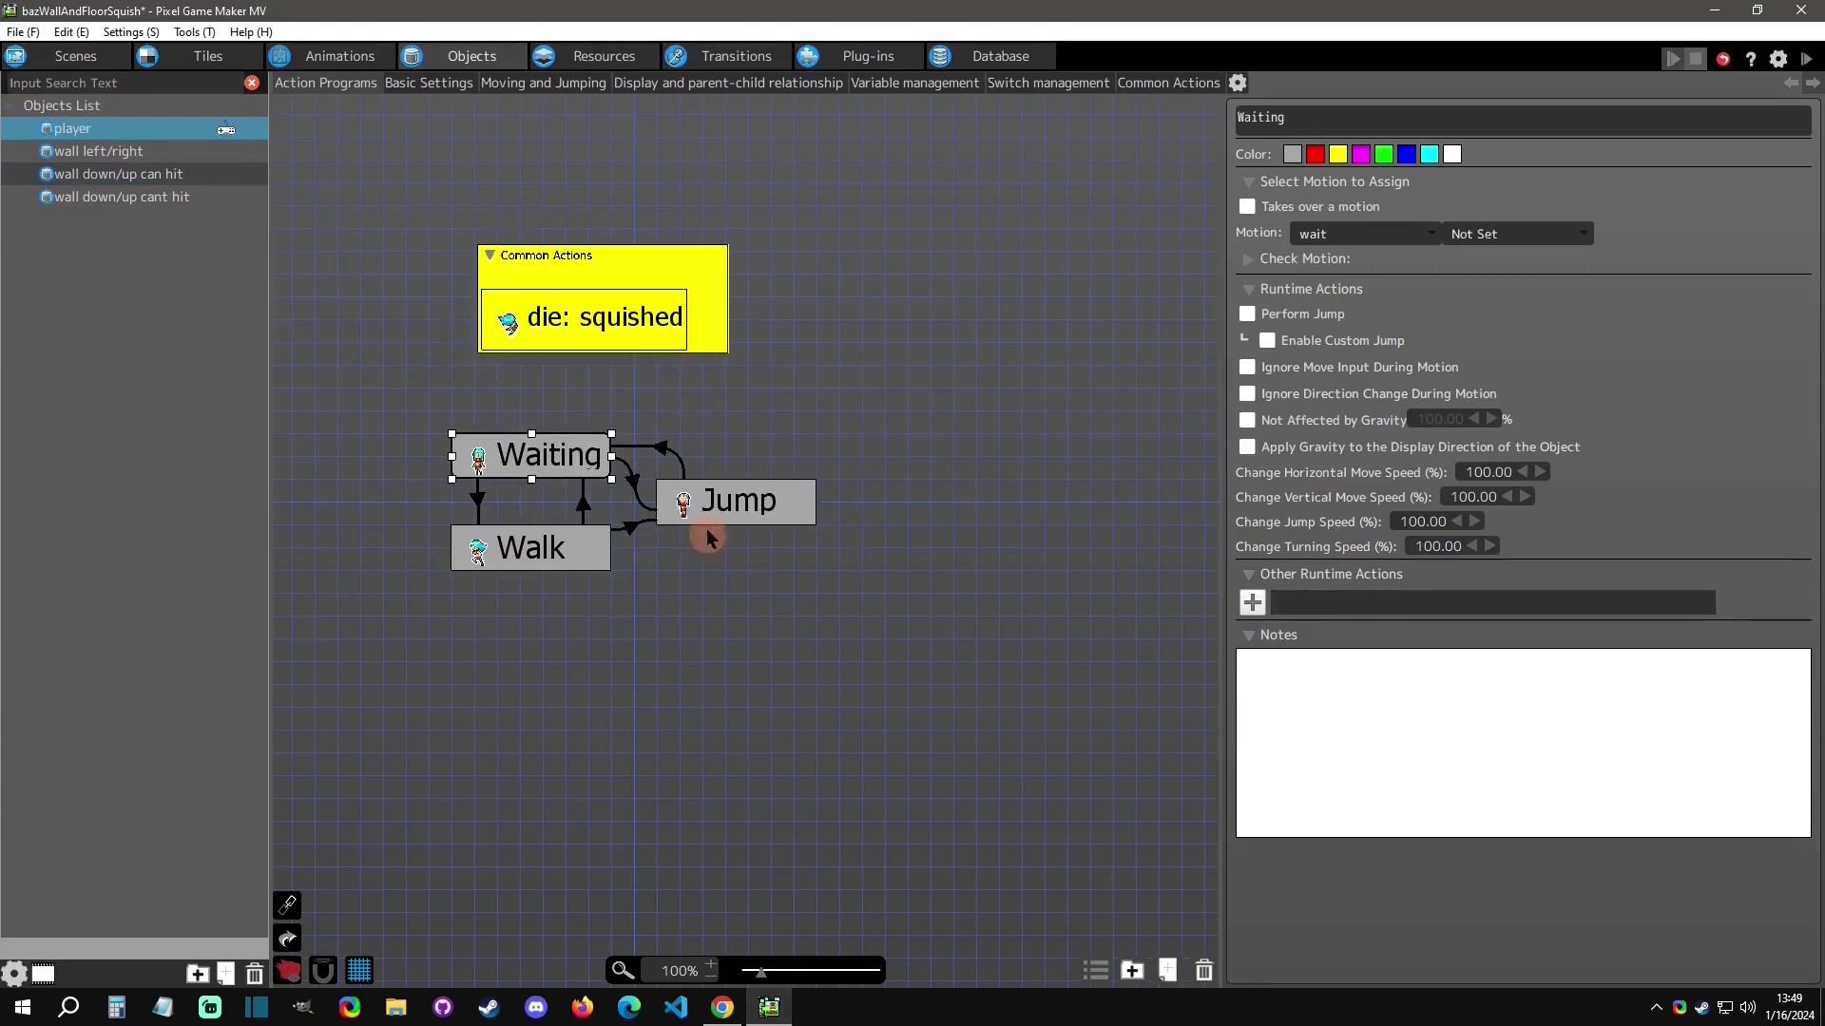
left_click(616, 340)
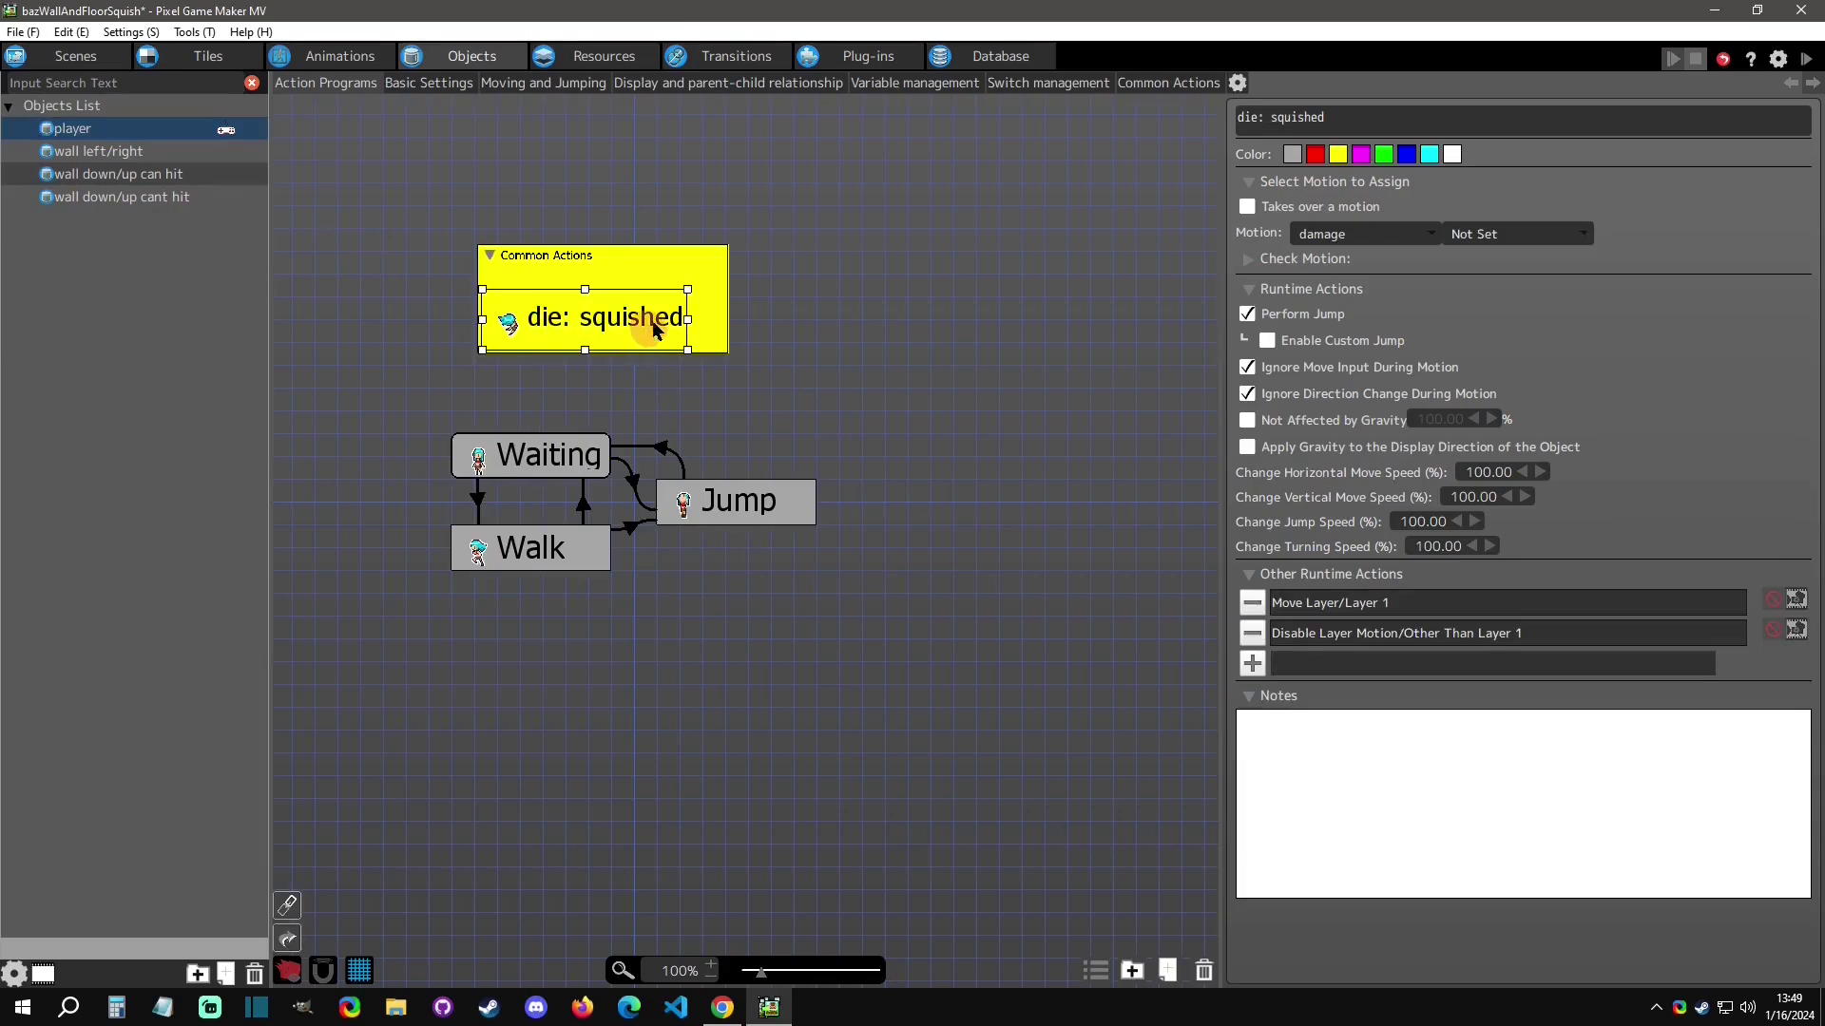
left_click(1161, 83)
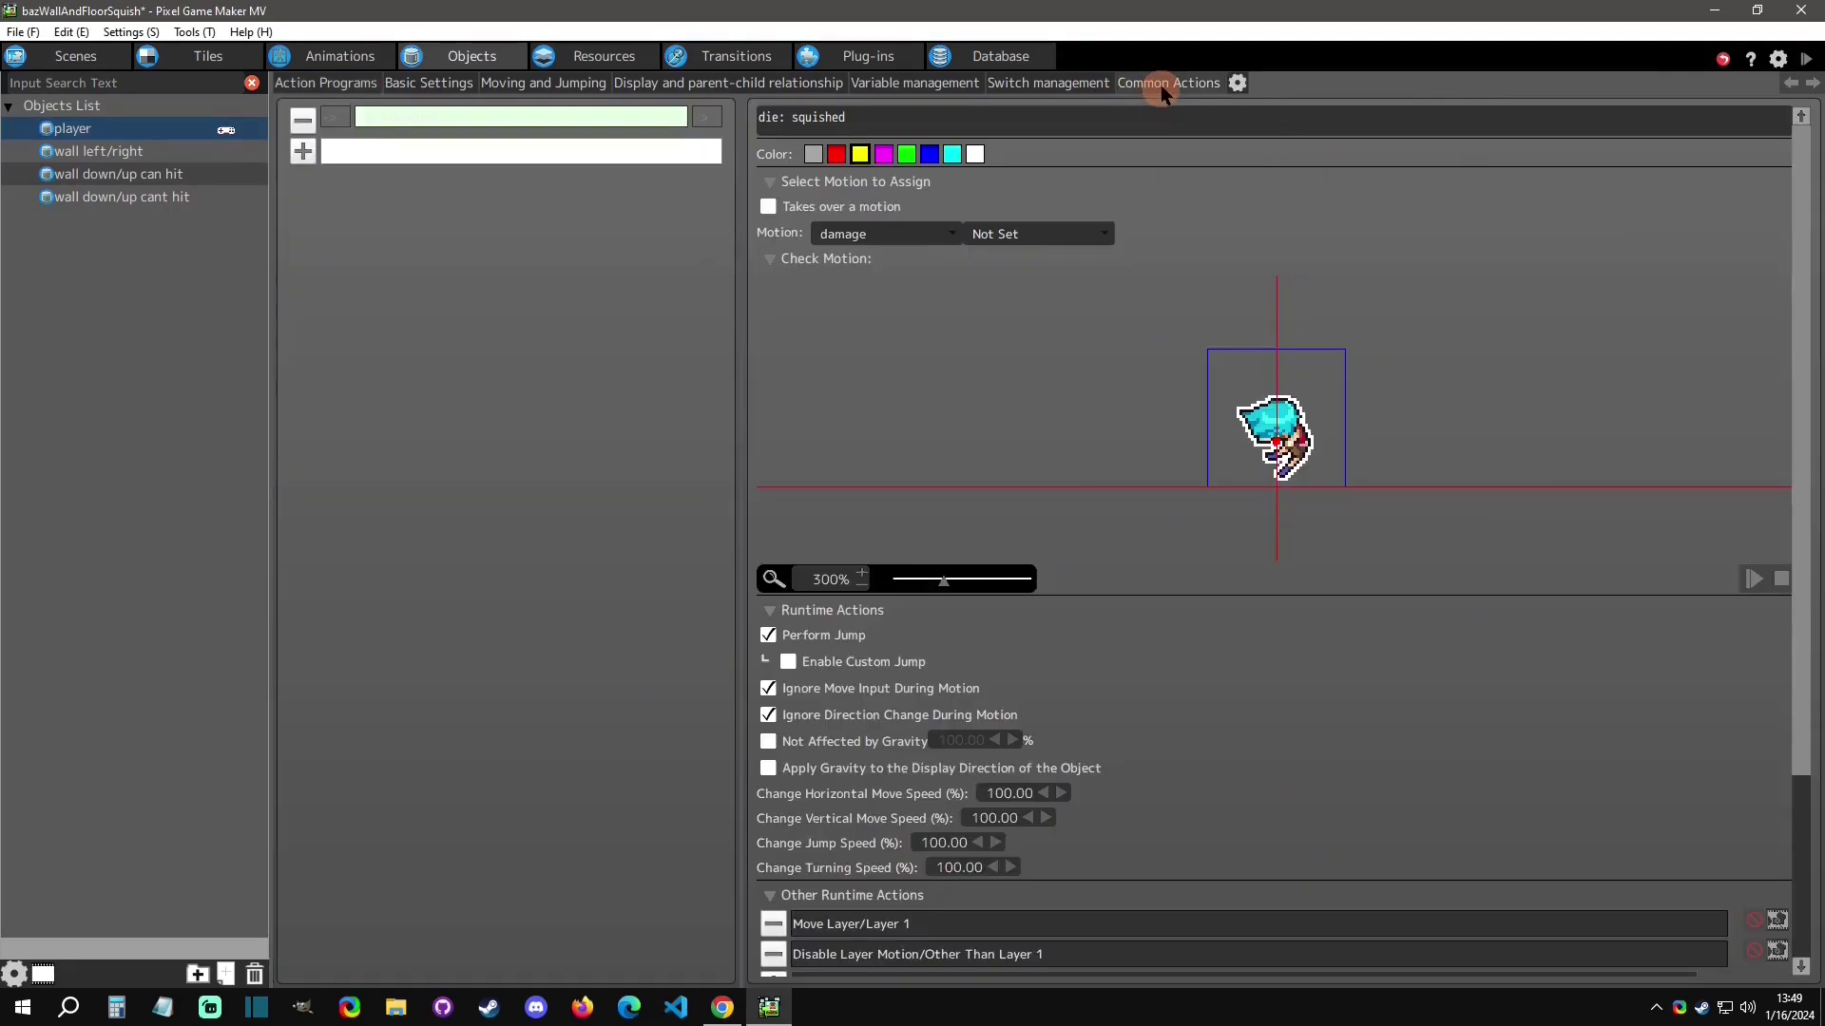
left_click(334, 117)
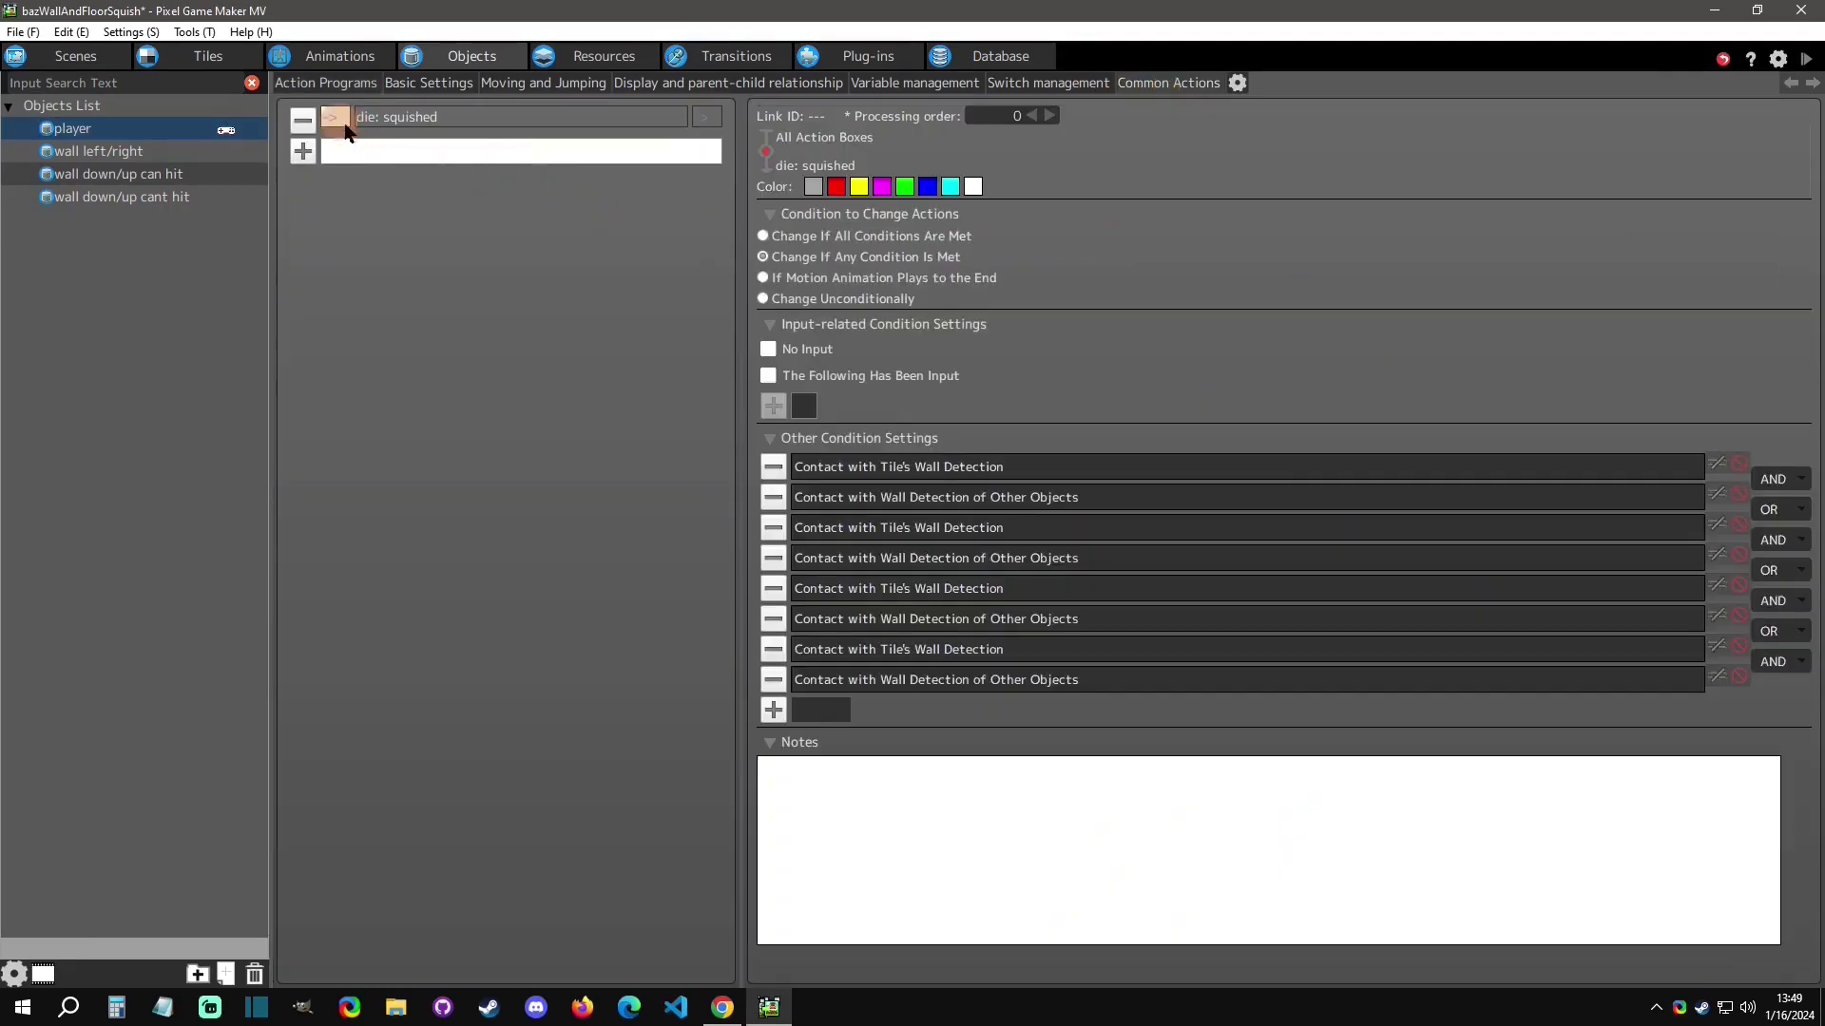
Inspect the first tile wall-contact and other-object contact conditions of die: squished.
double_click(998, 467)
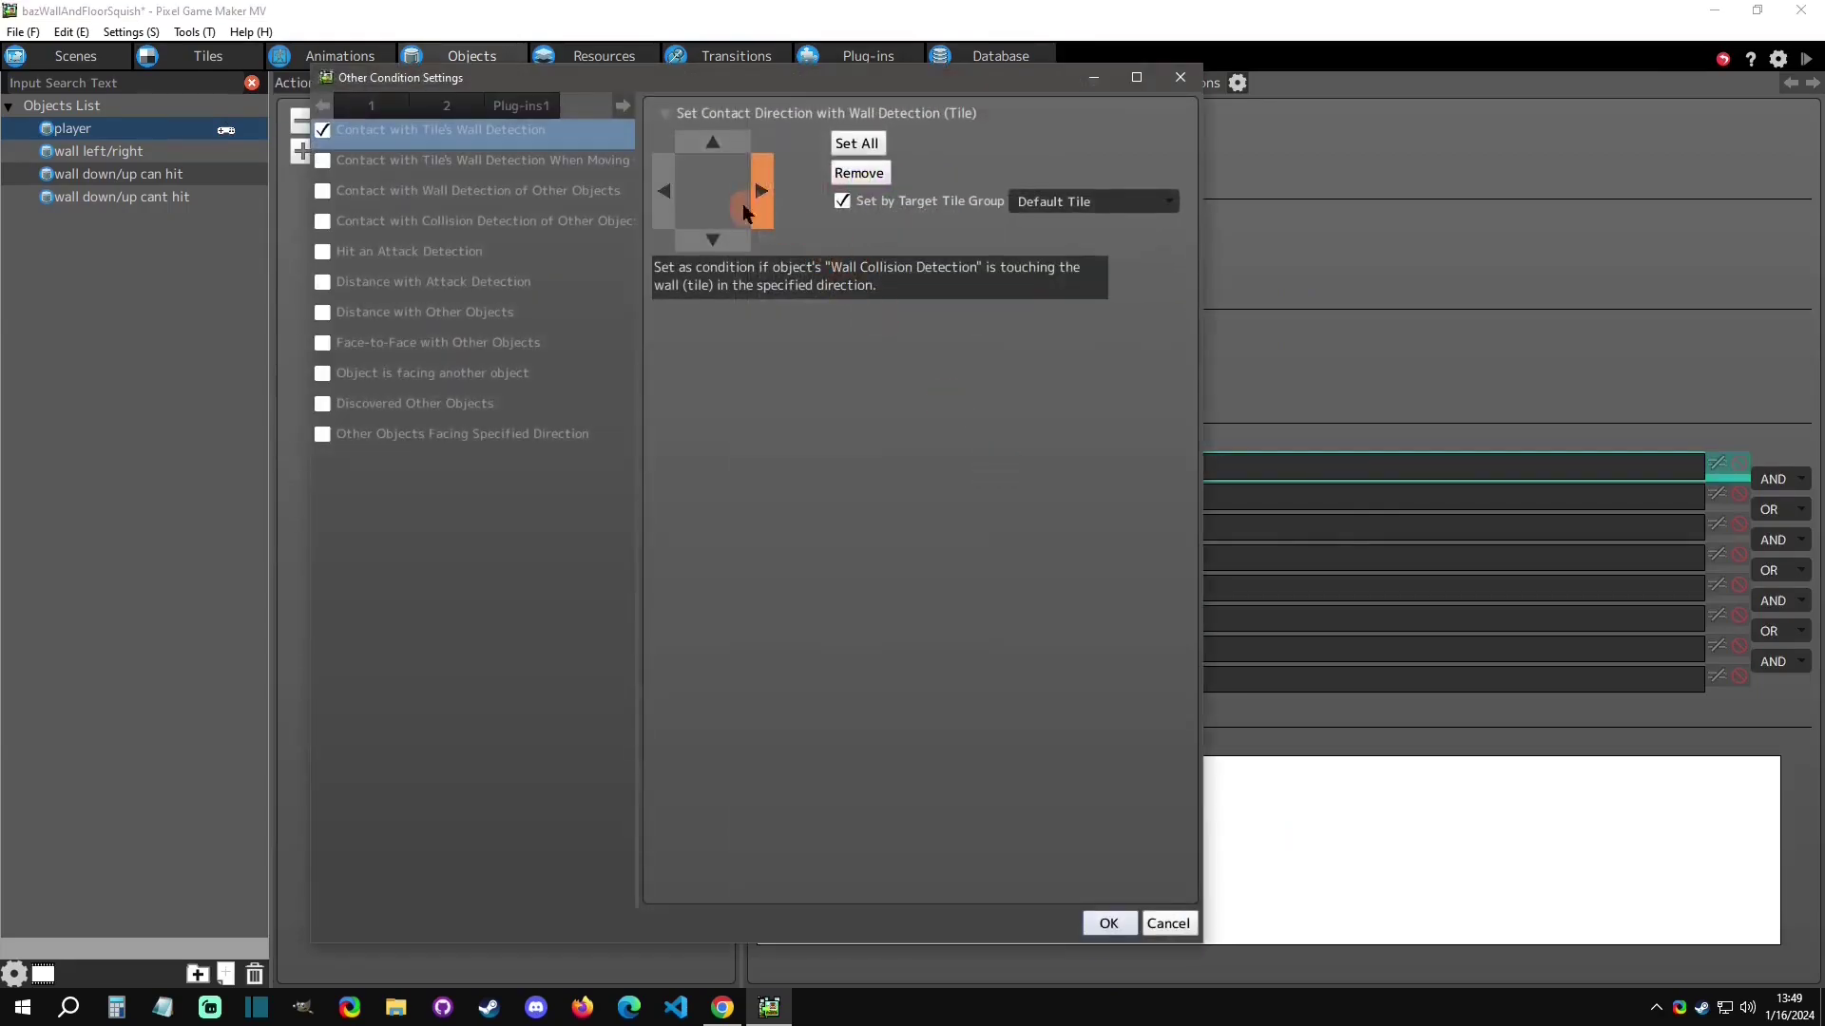
left_click(680, 193)
left_click(681, 193)
left_click(1179, 77)
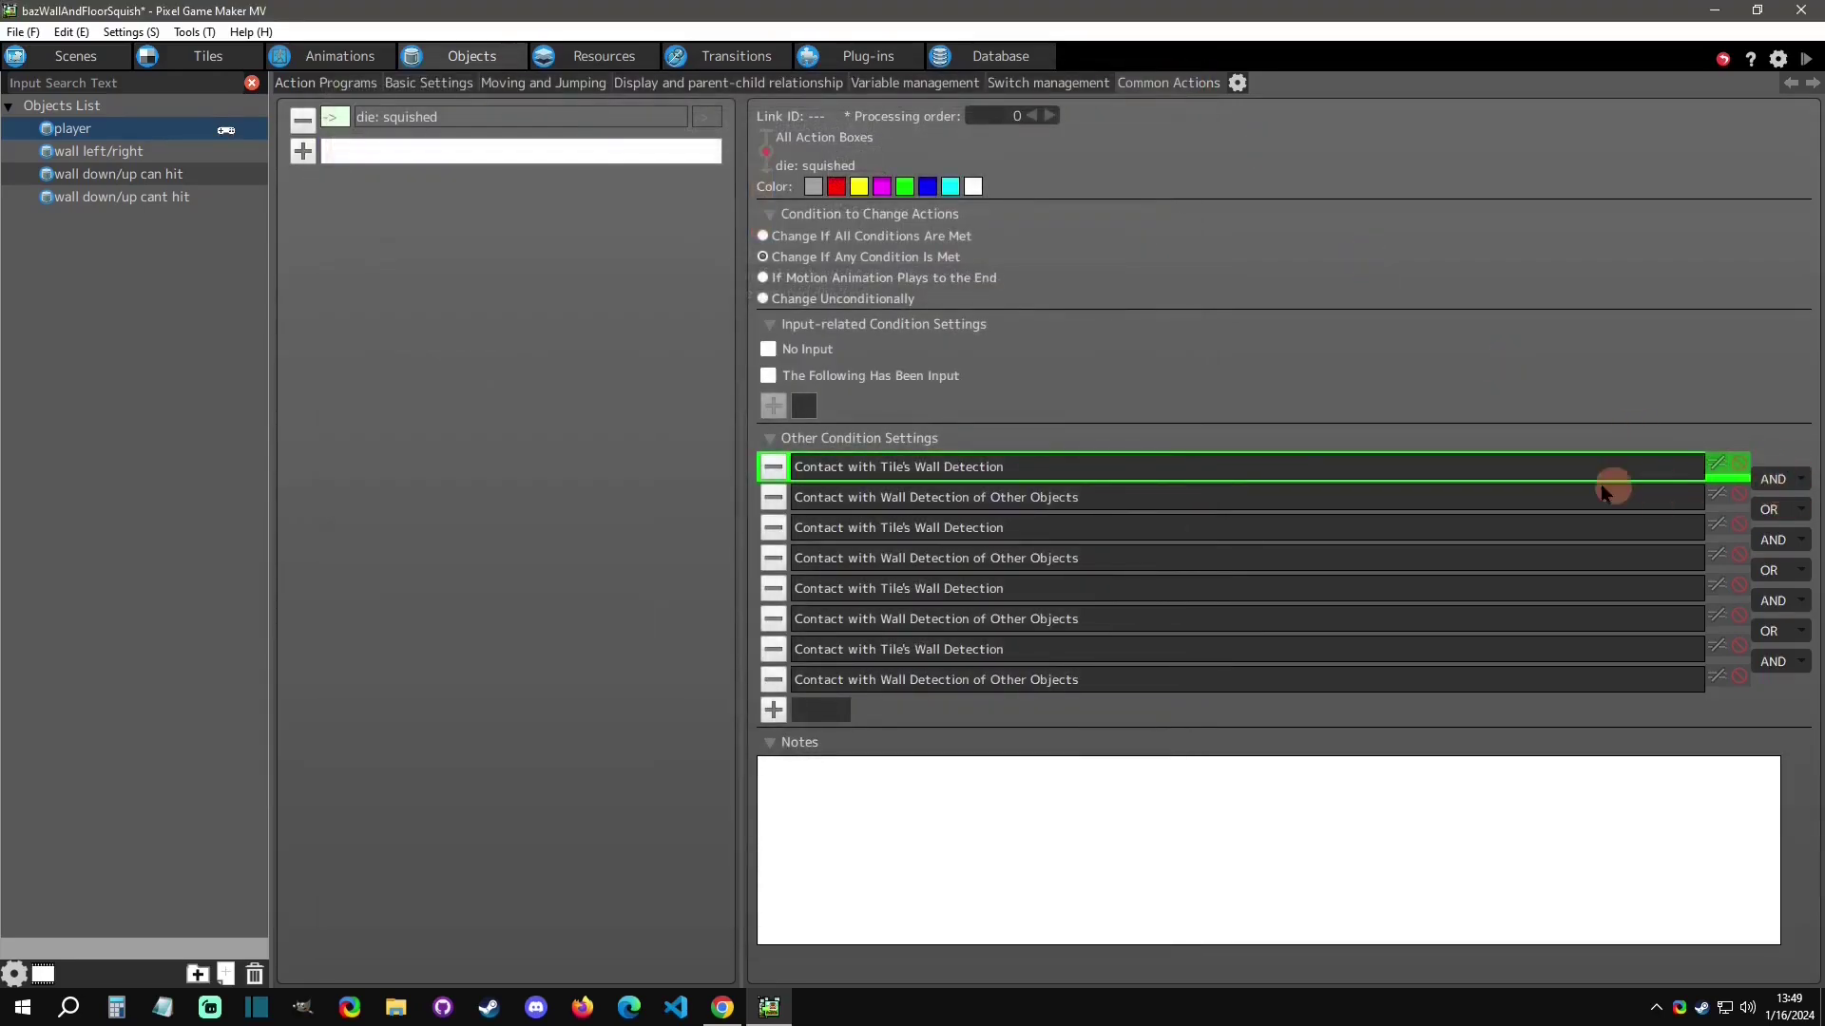
double_click(1536, 496)
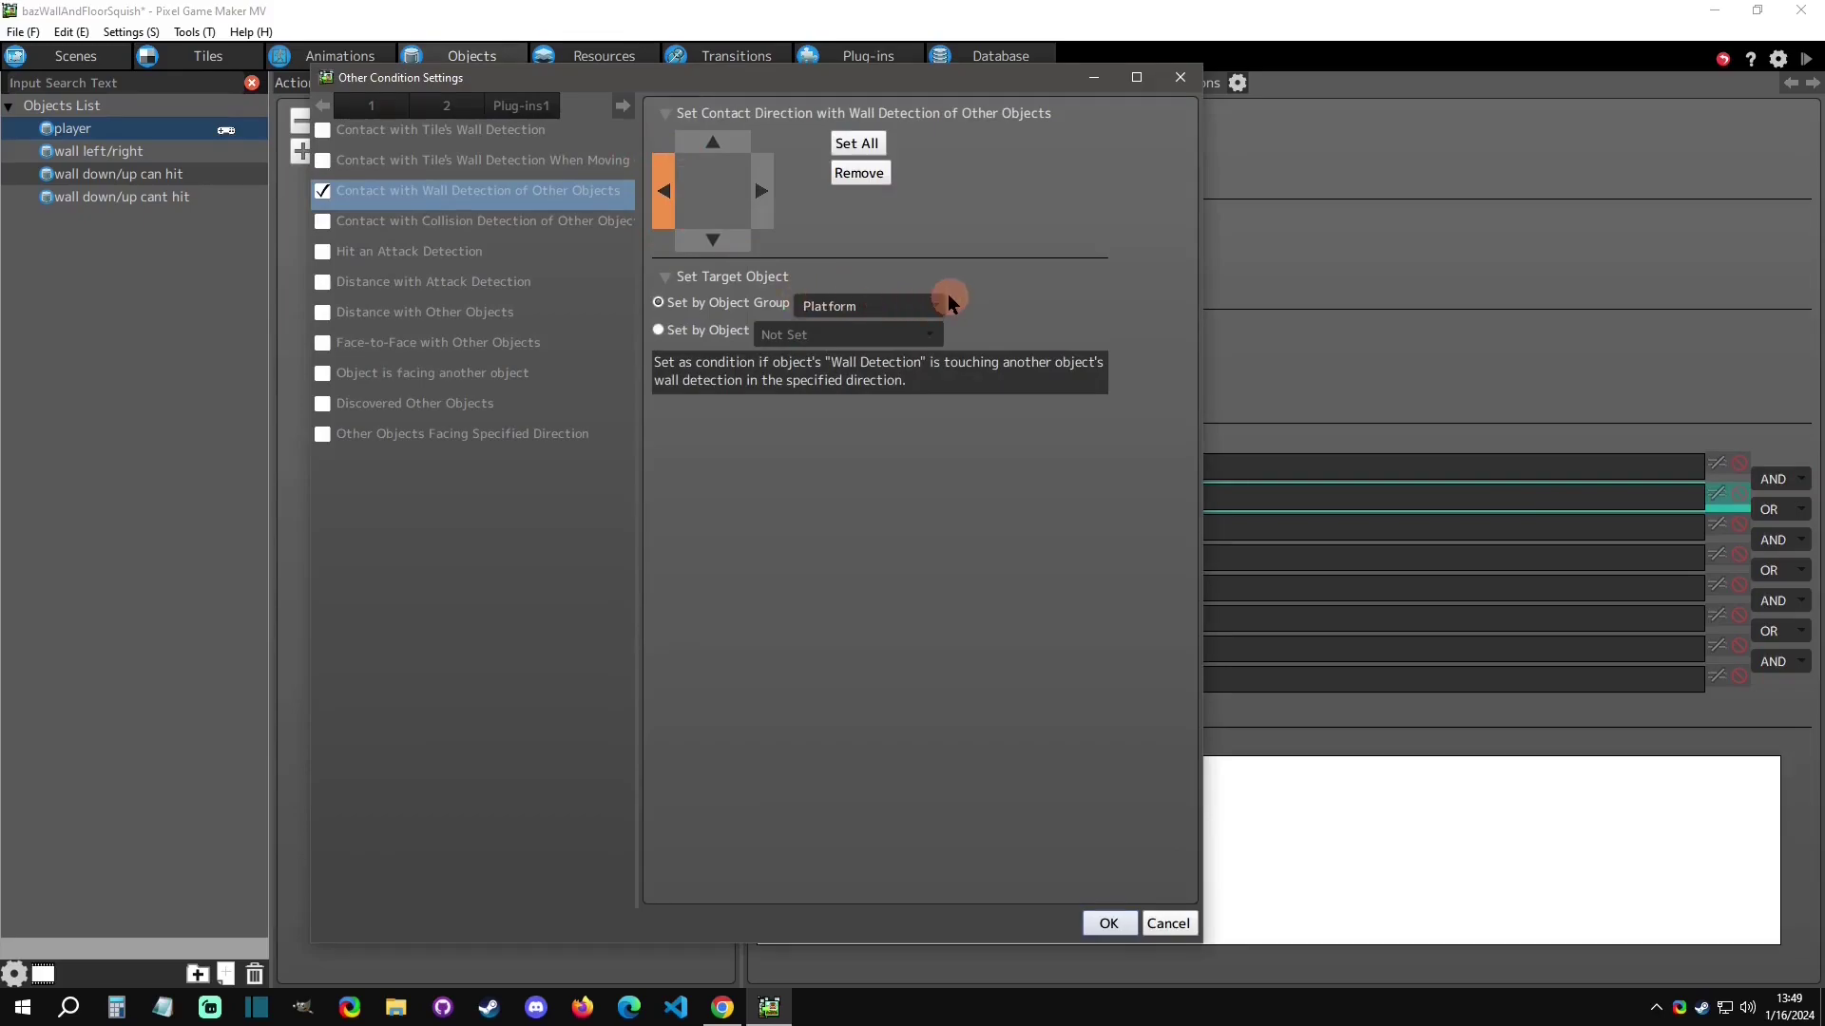
left_click(1164, 923)
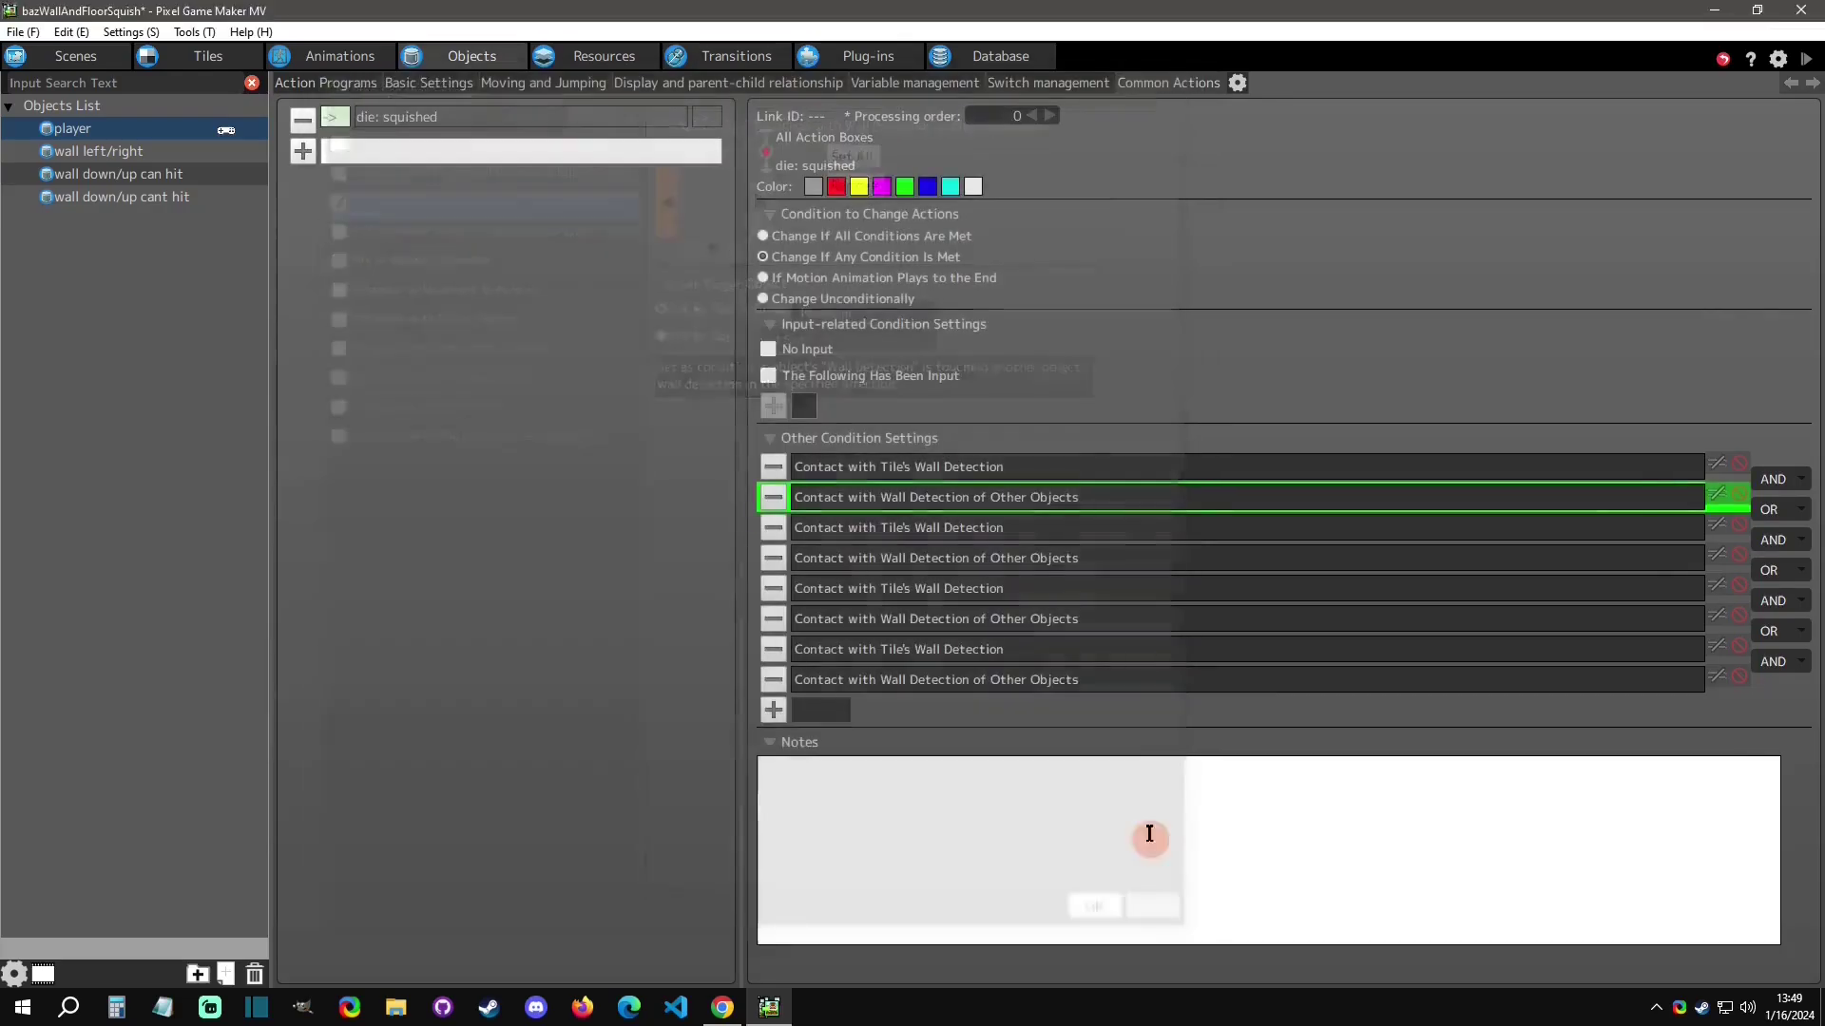
Check the left tile-wall direction on the third condition and review the fourth's Platform-group contact.
left_click(1029, 467)
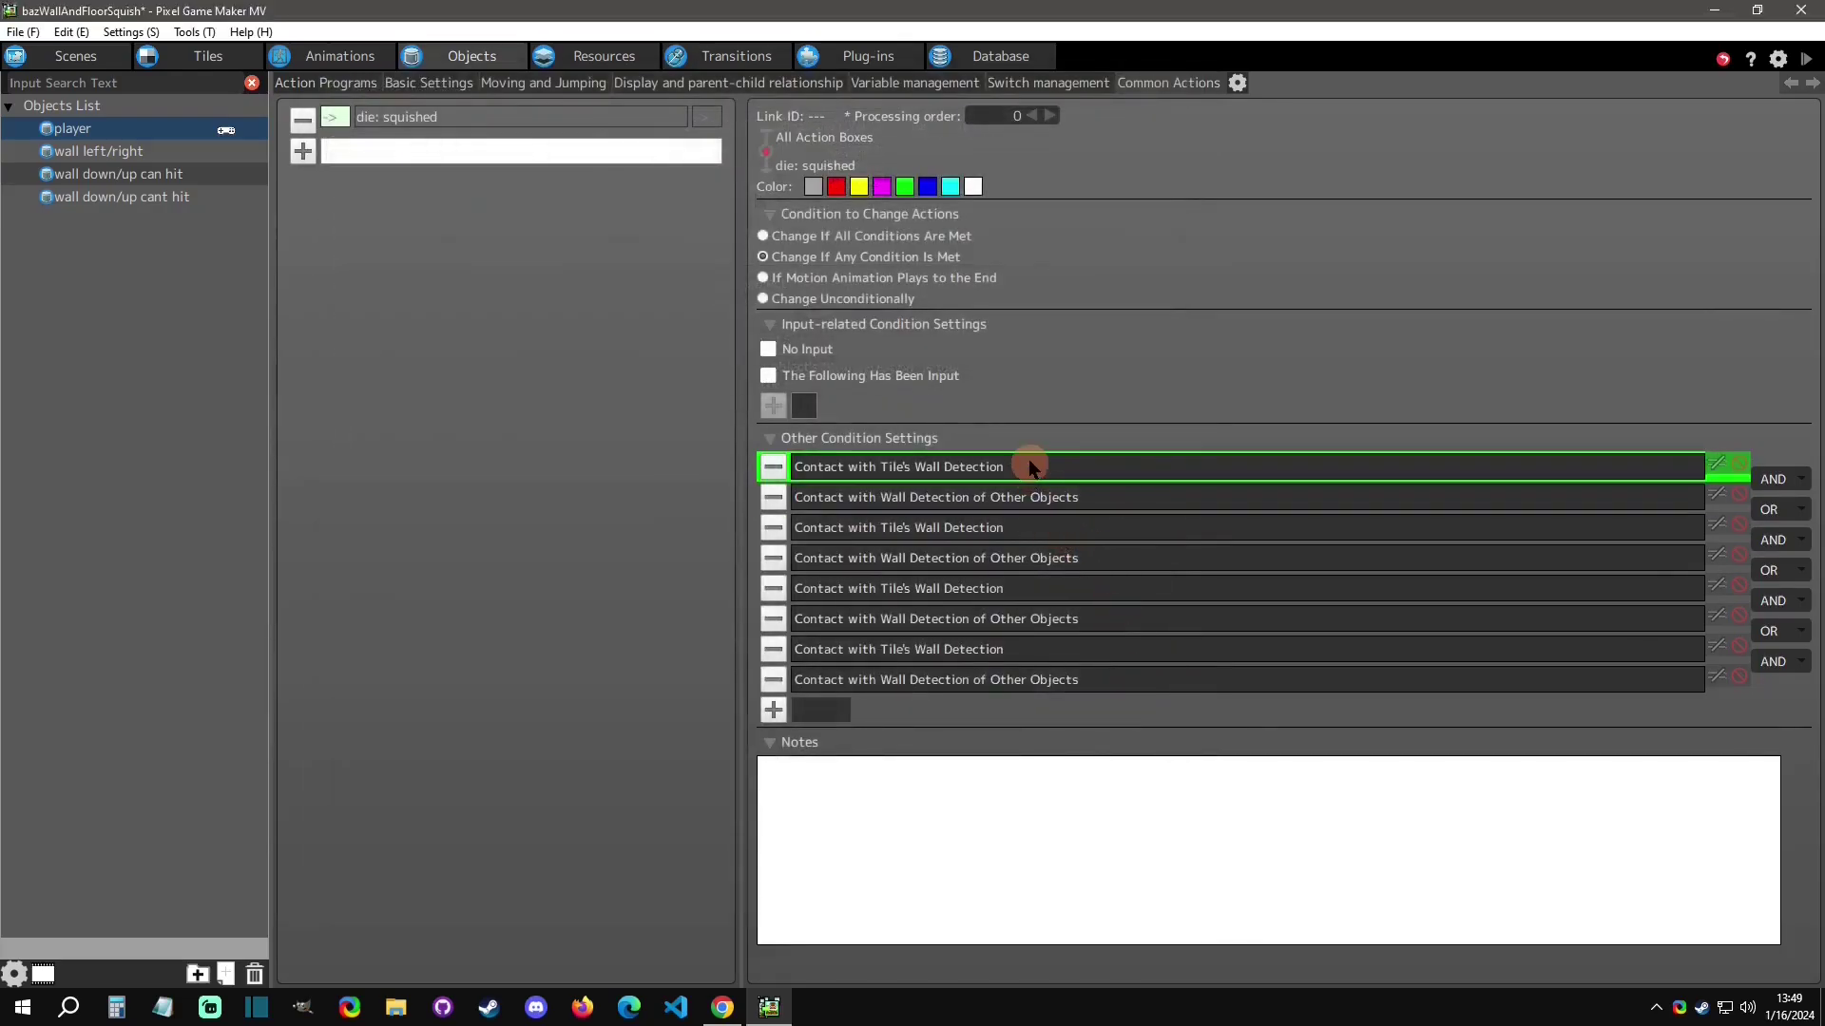
left_click(998, 497)
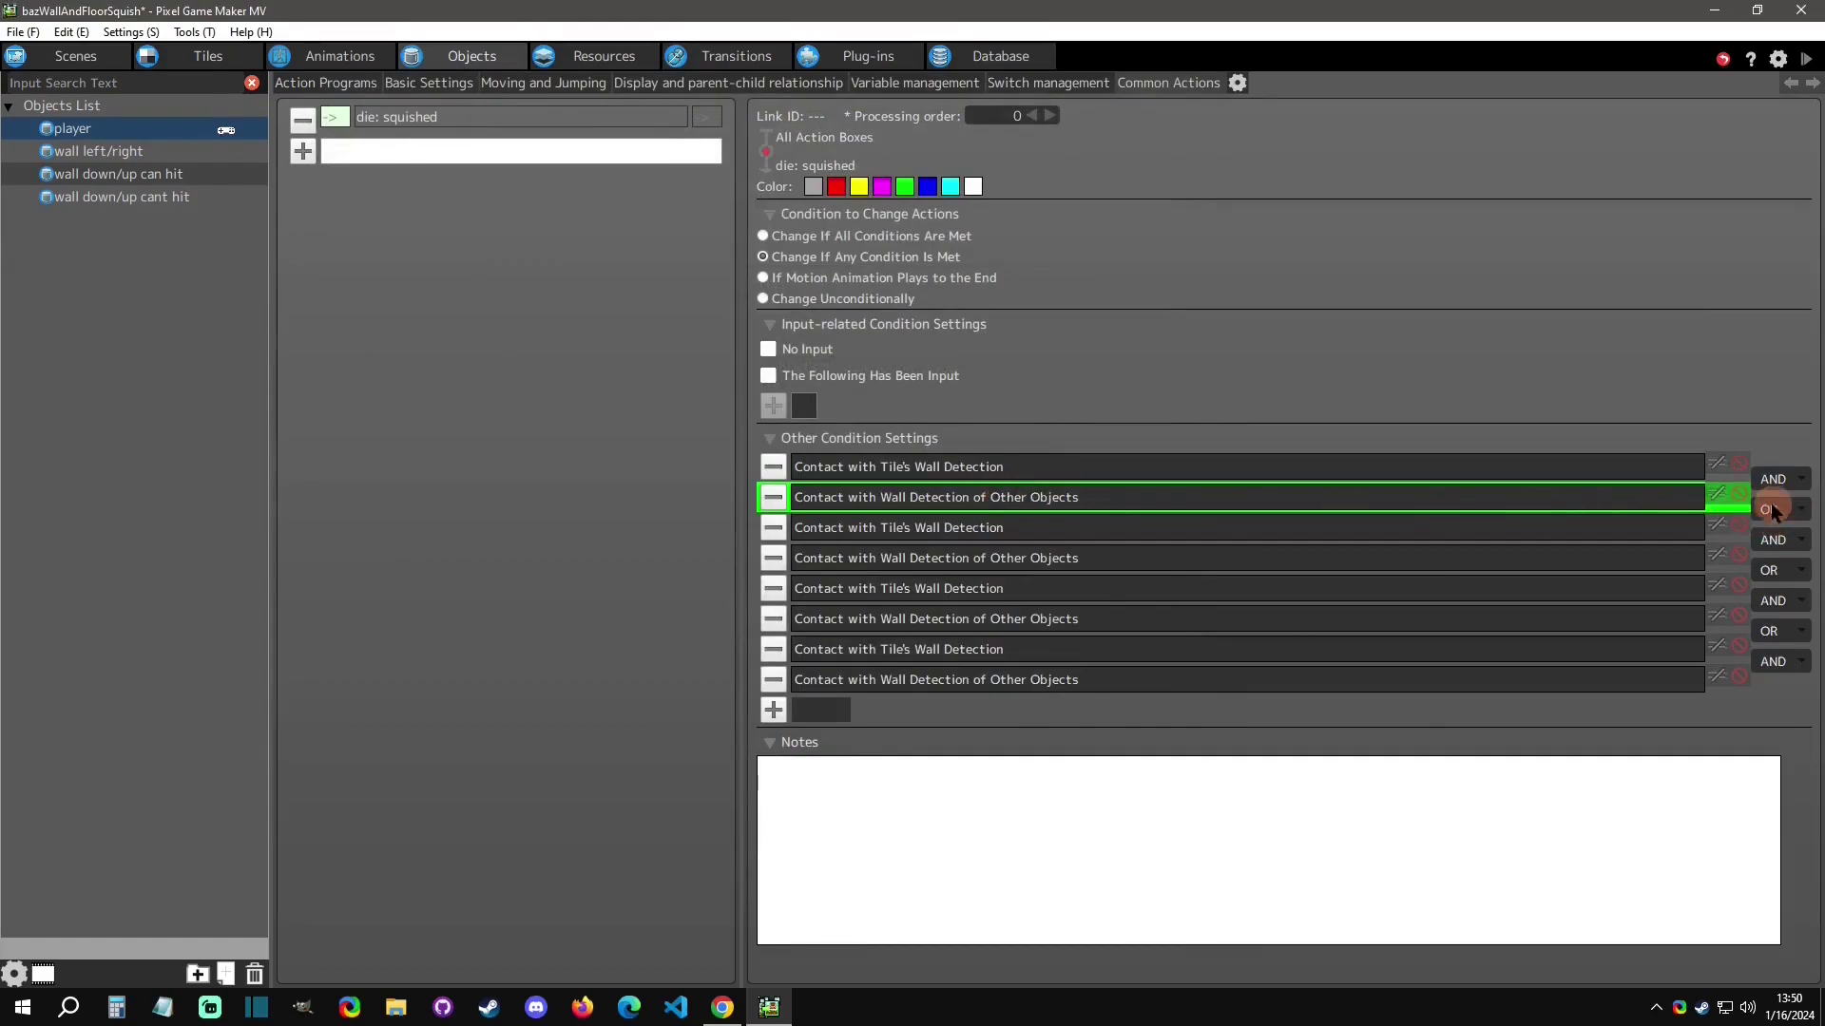
left_click(1658, 529)
left_click(1669, 568)
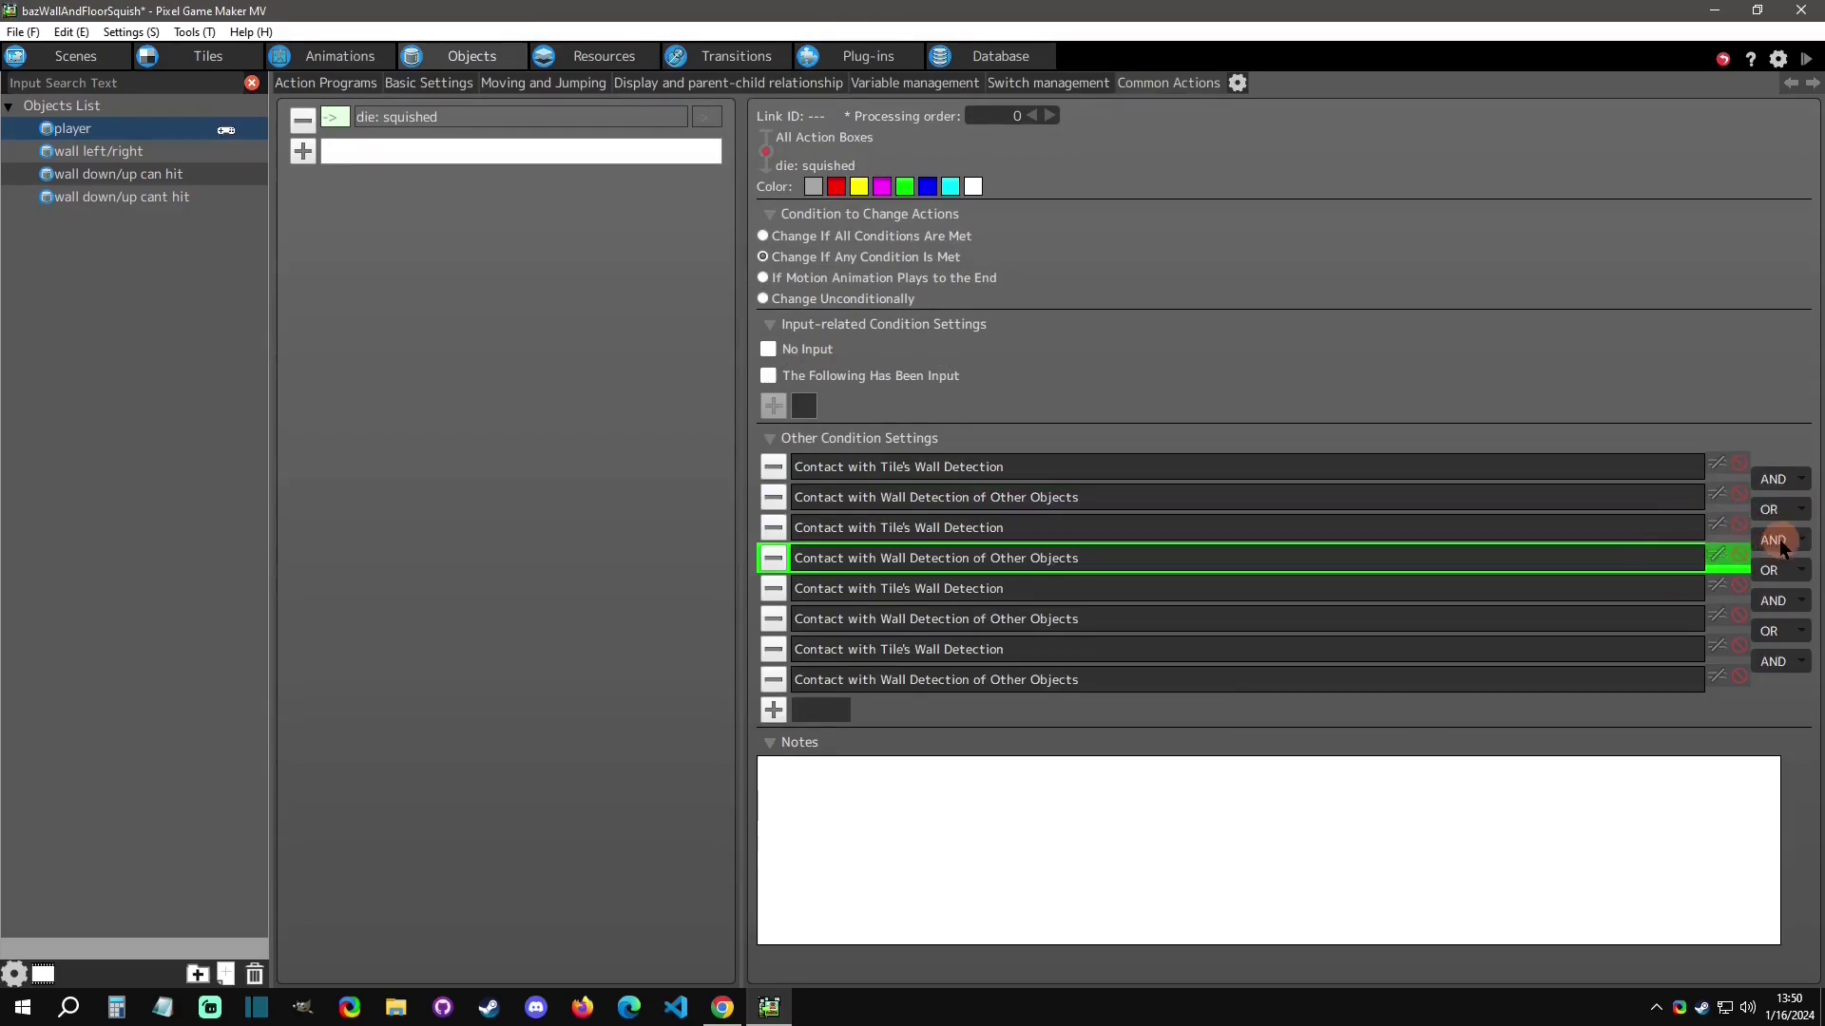
double_click(1526, 529)
left_click(705, 180)
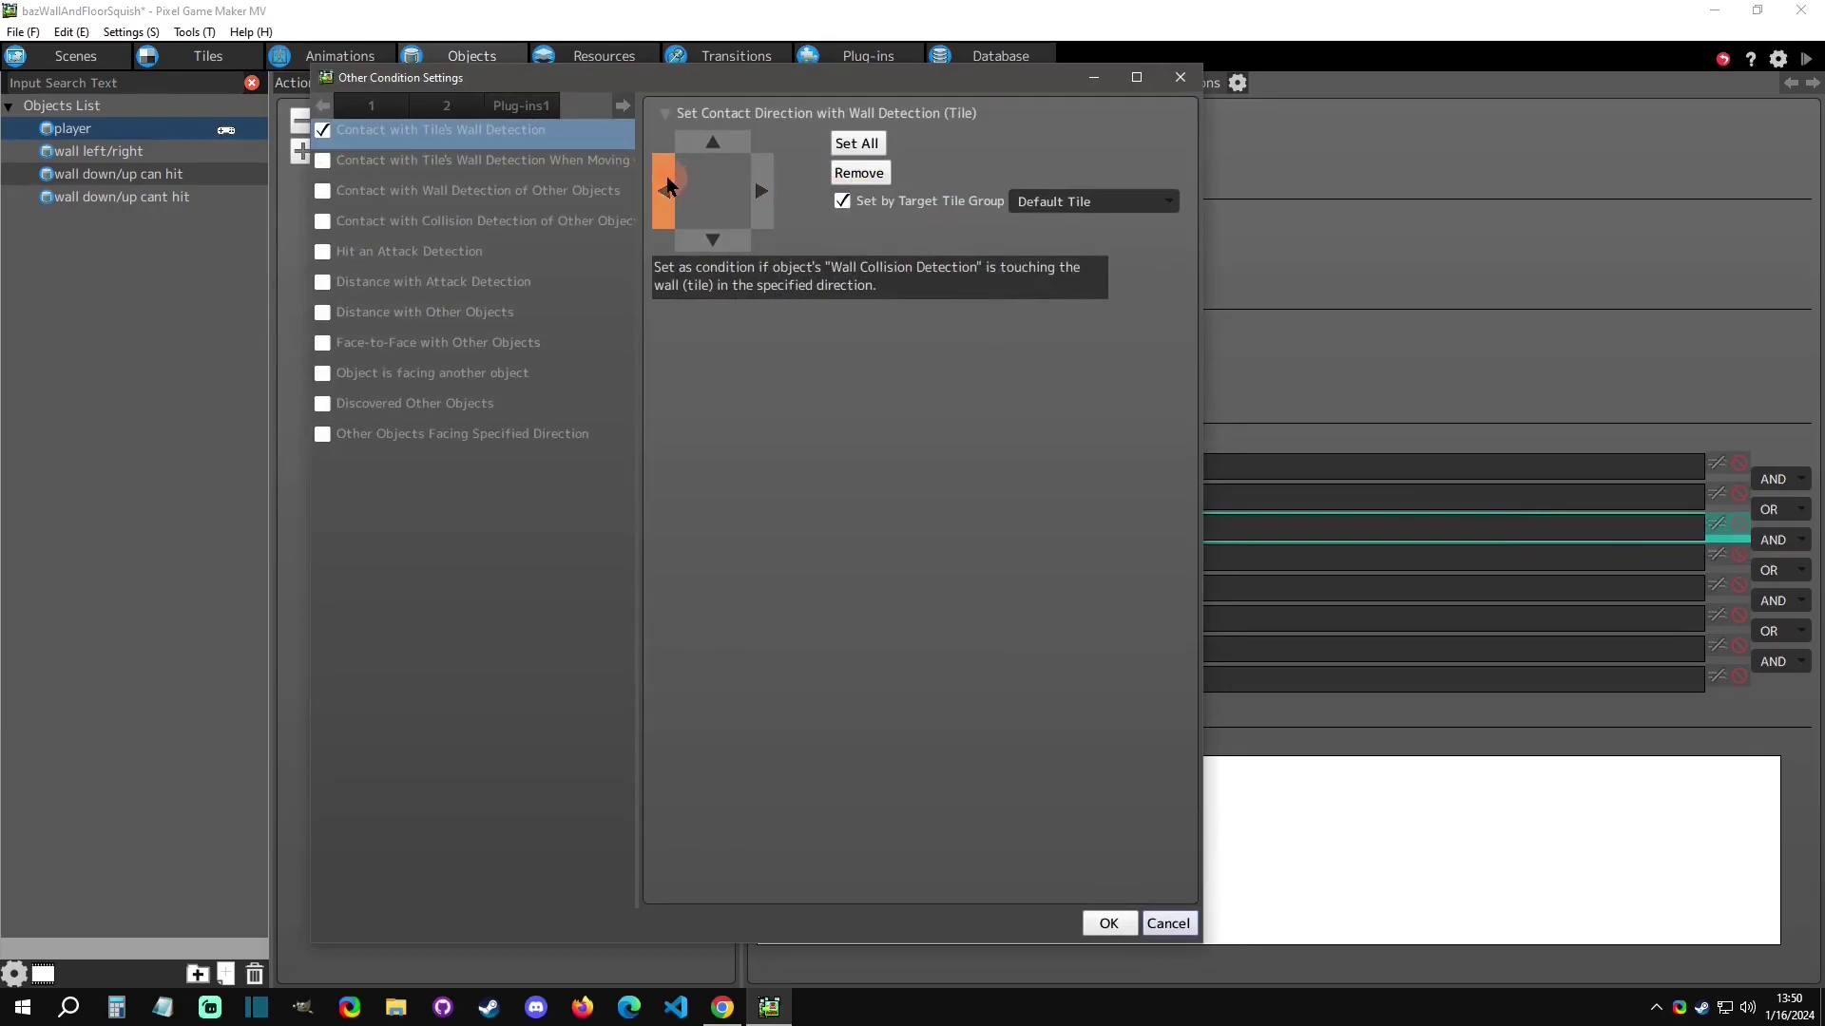
left_click(1179, 77)
double_click(966, 556)
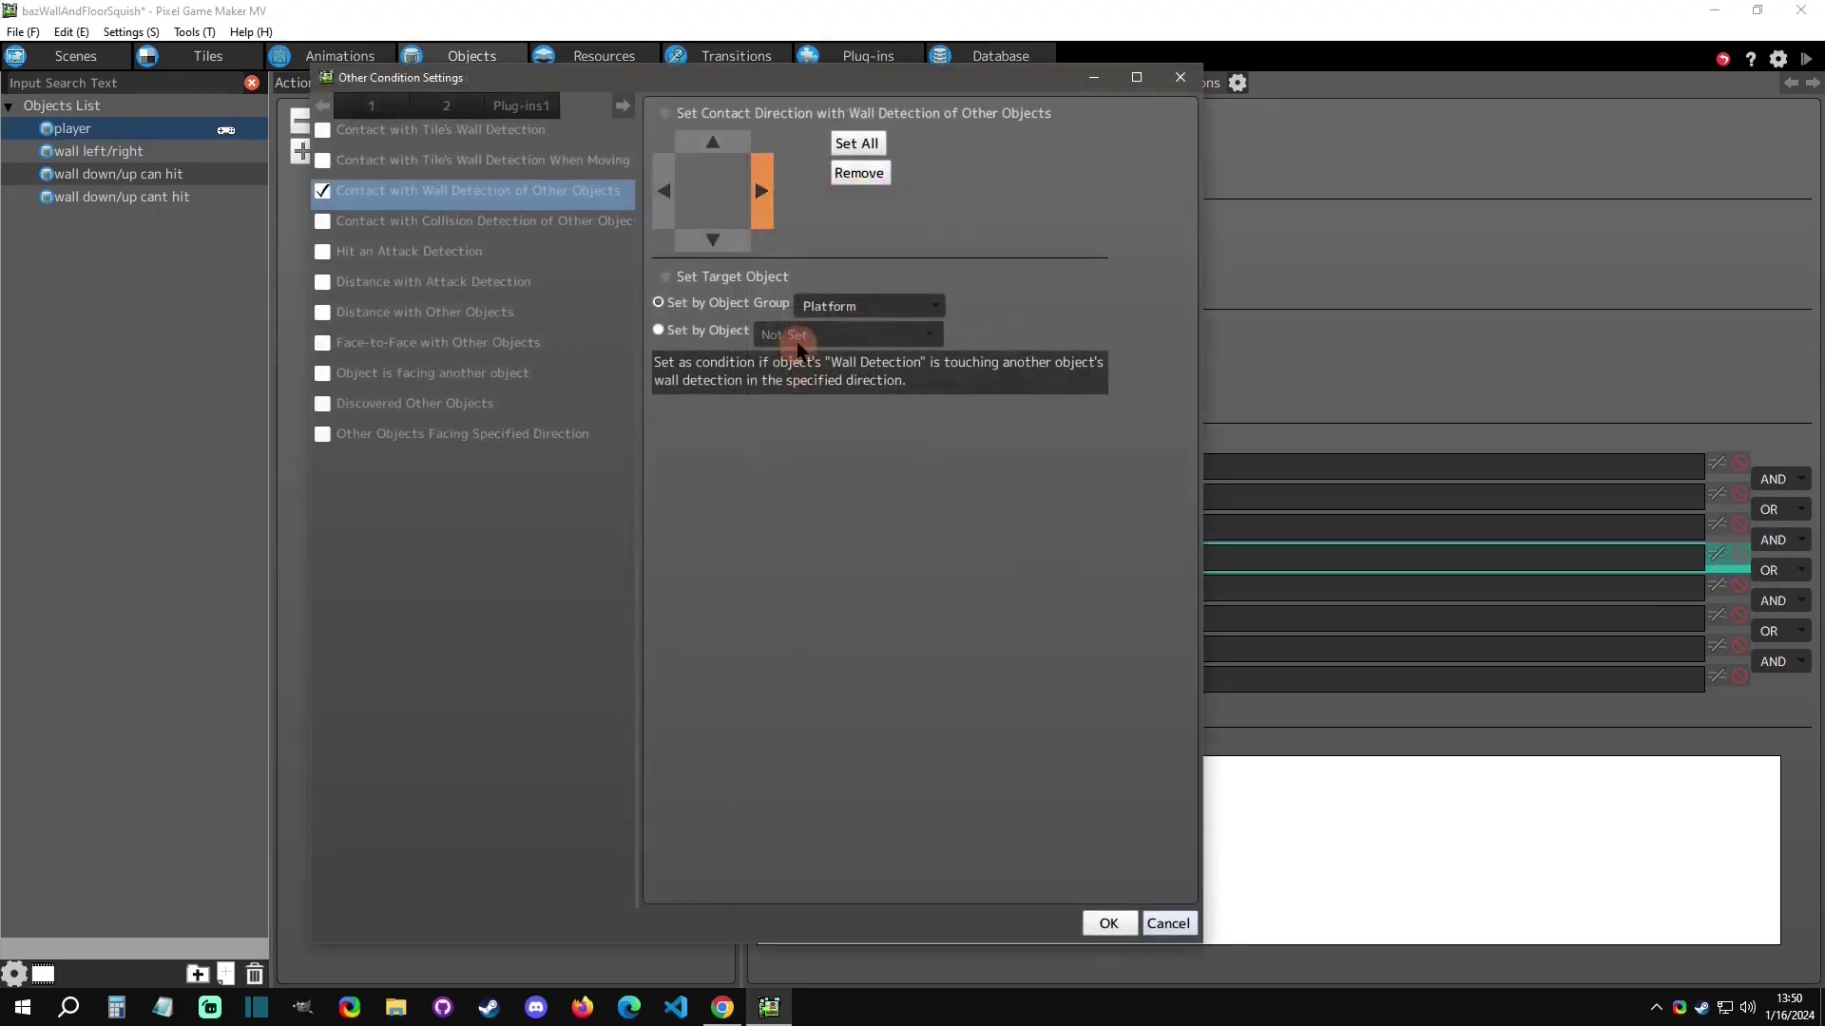
left_click(1180, 76)
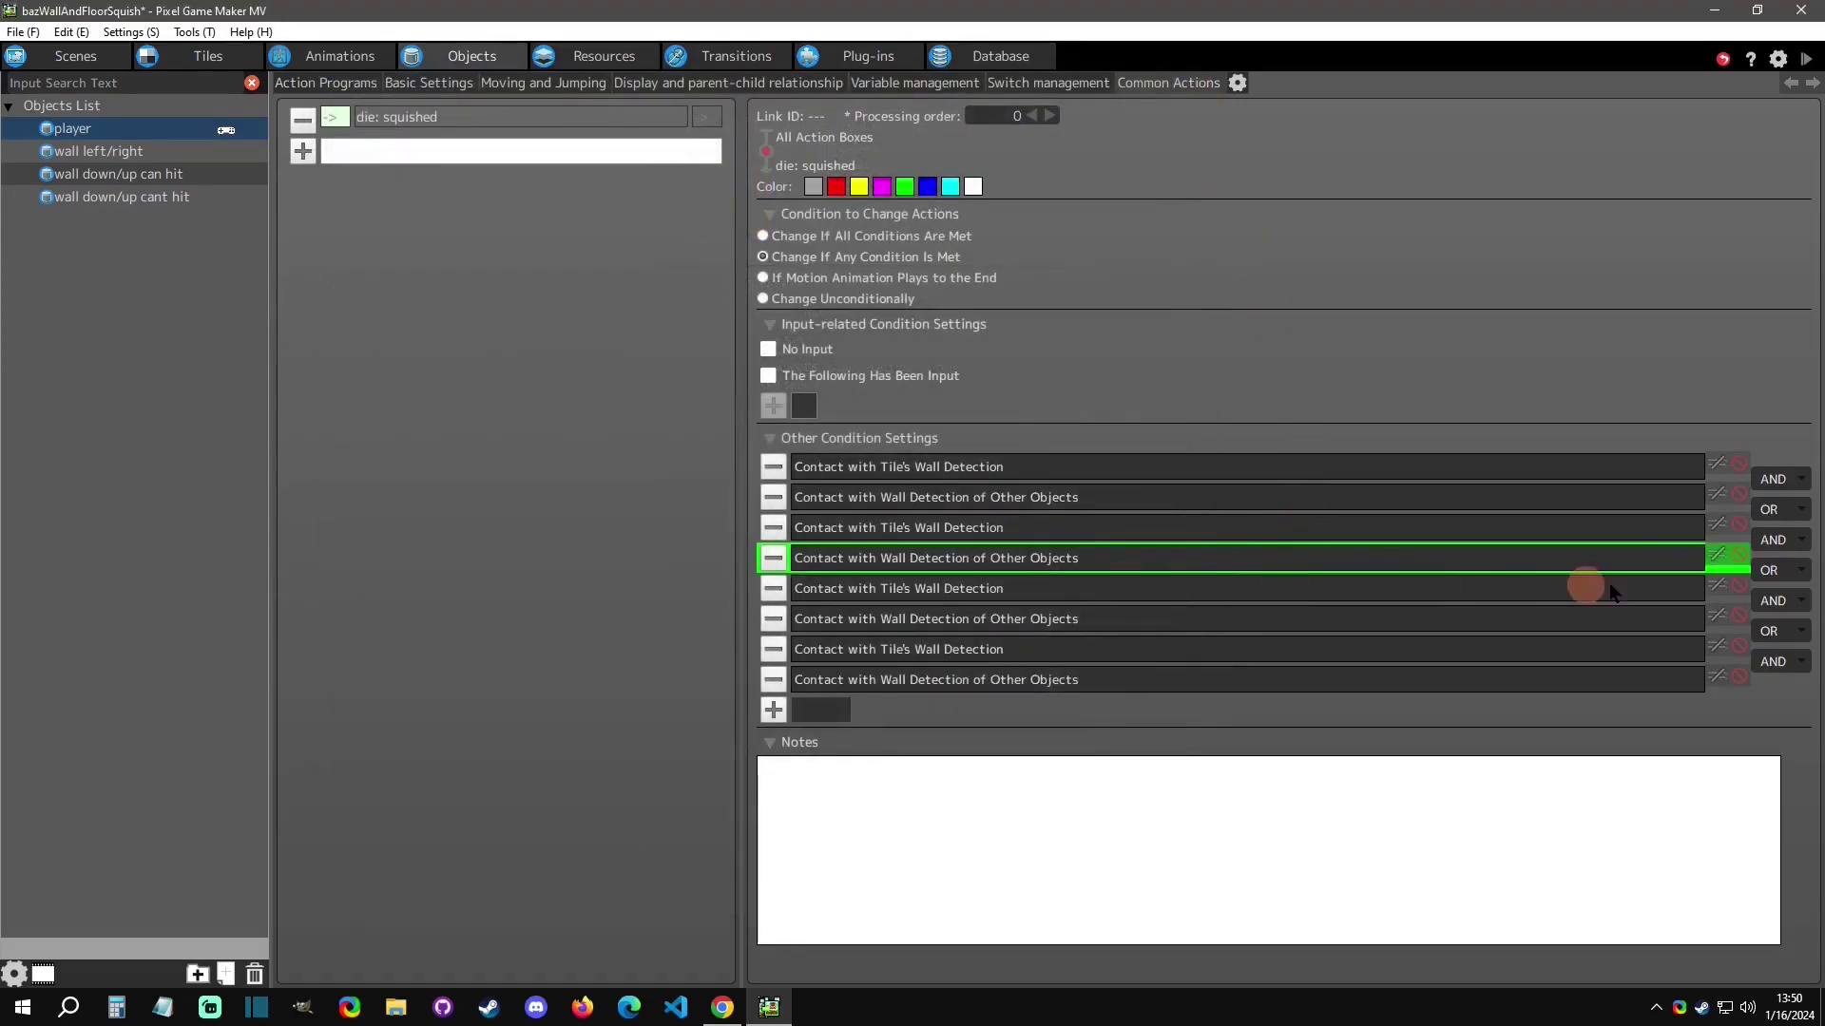
Review the fifth condition's tile-wall contact and target the sixth condition at group CanSquishObjects.
double_click(1609, 588)
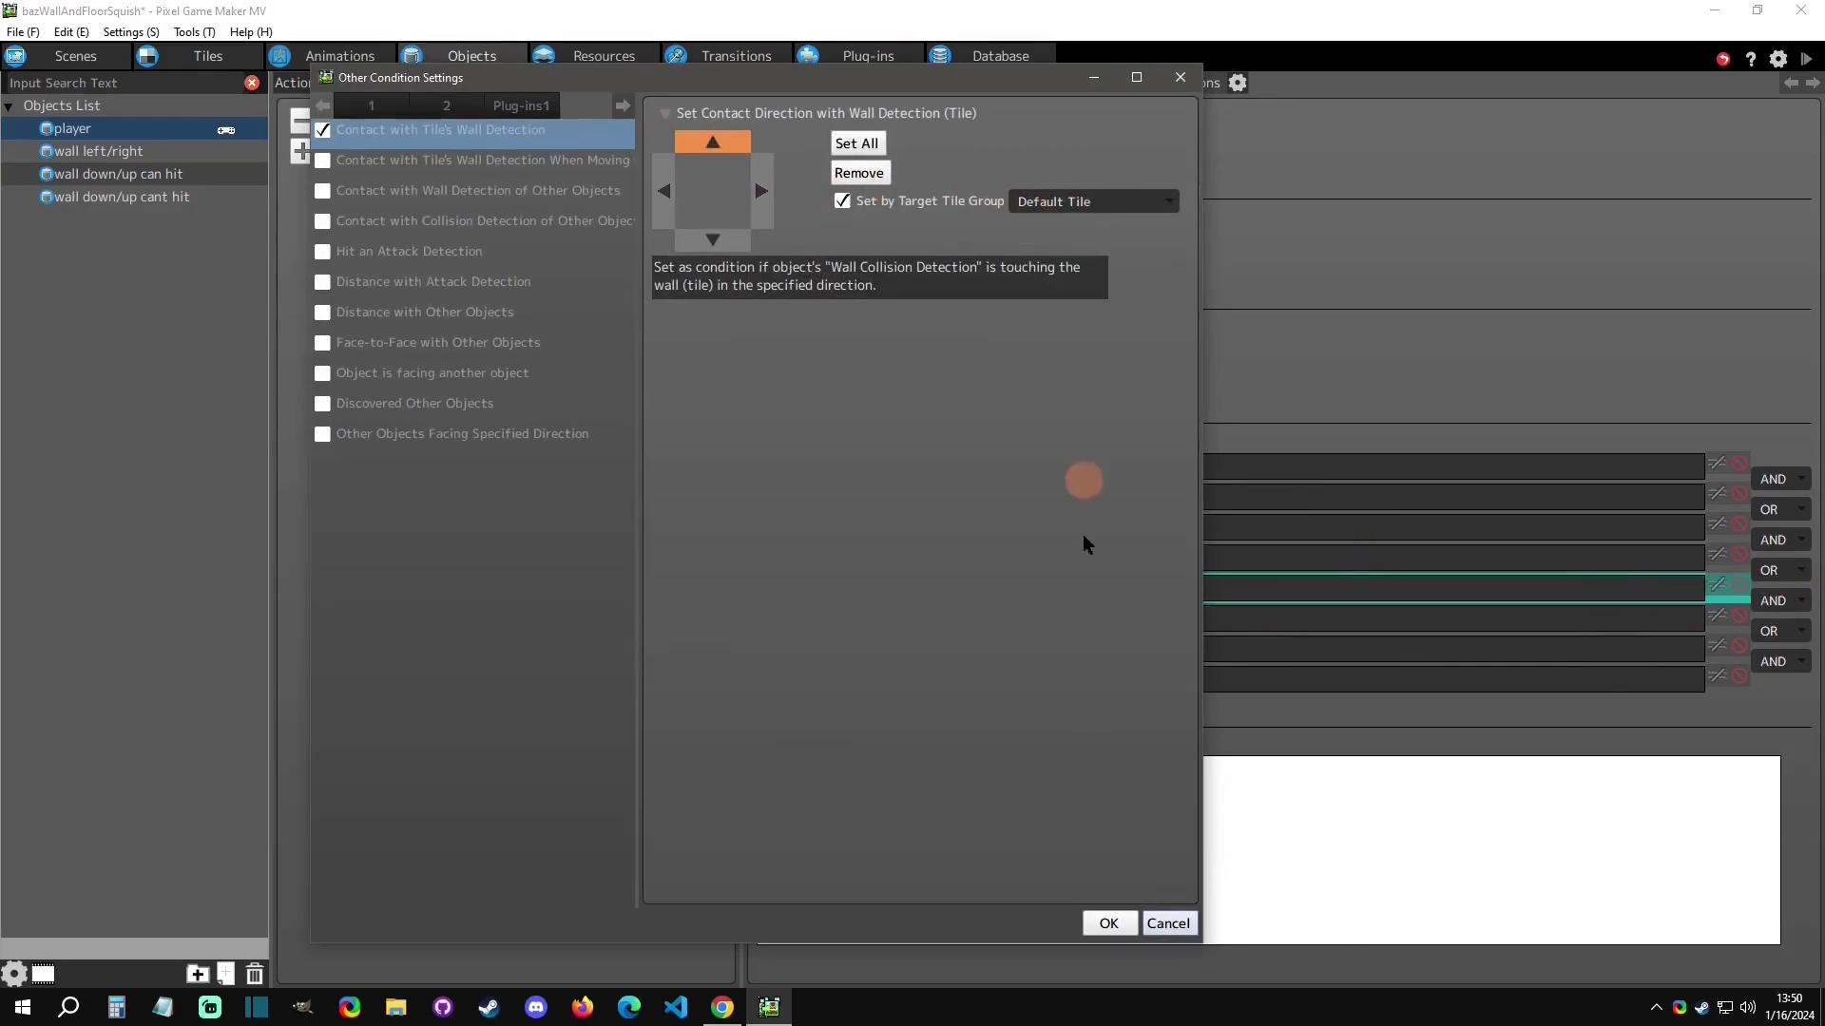
left_click(1167, 922)
double_click(1058, 618)
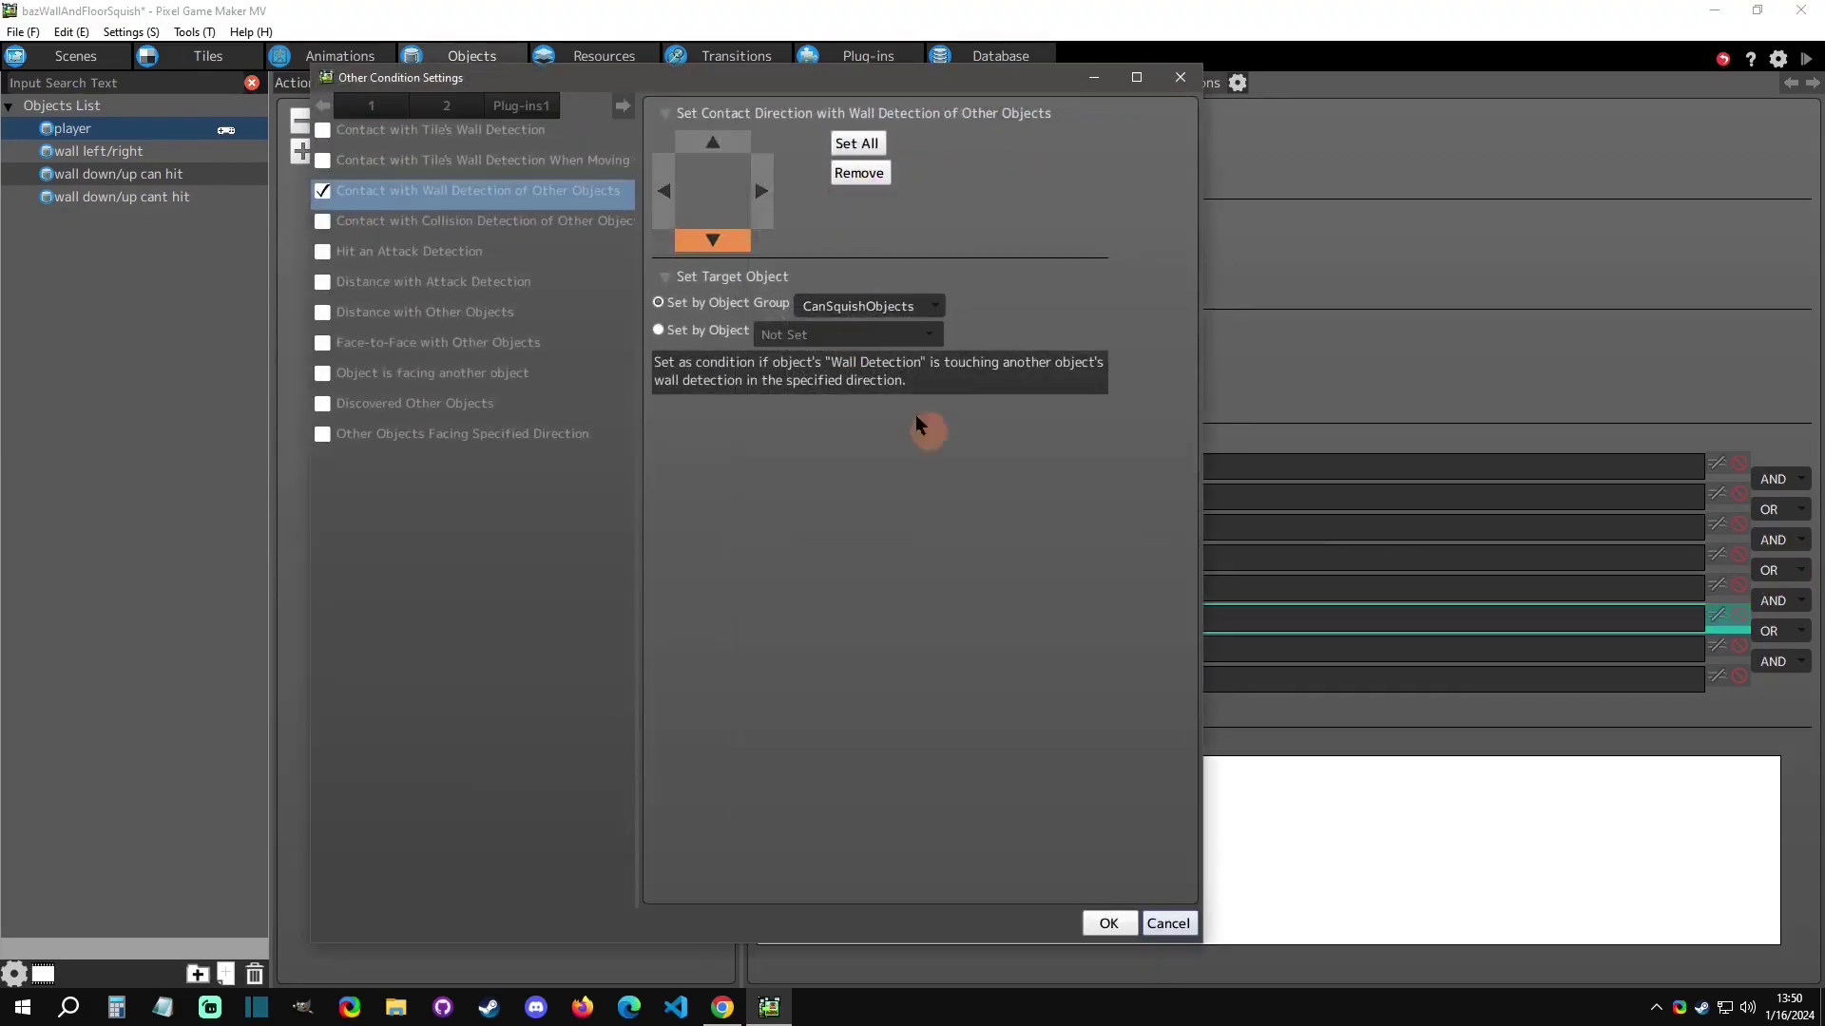
left_click(817, 308)
left_click(1180, 77)
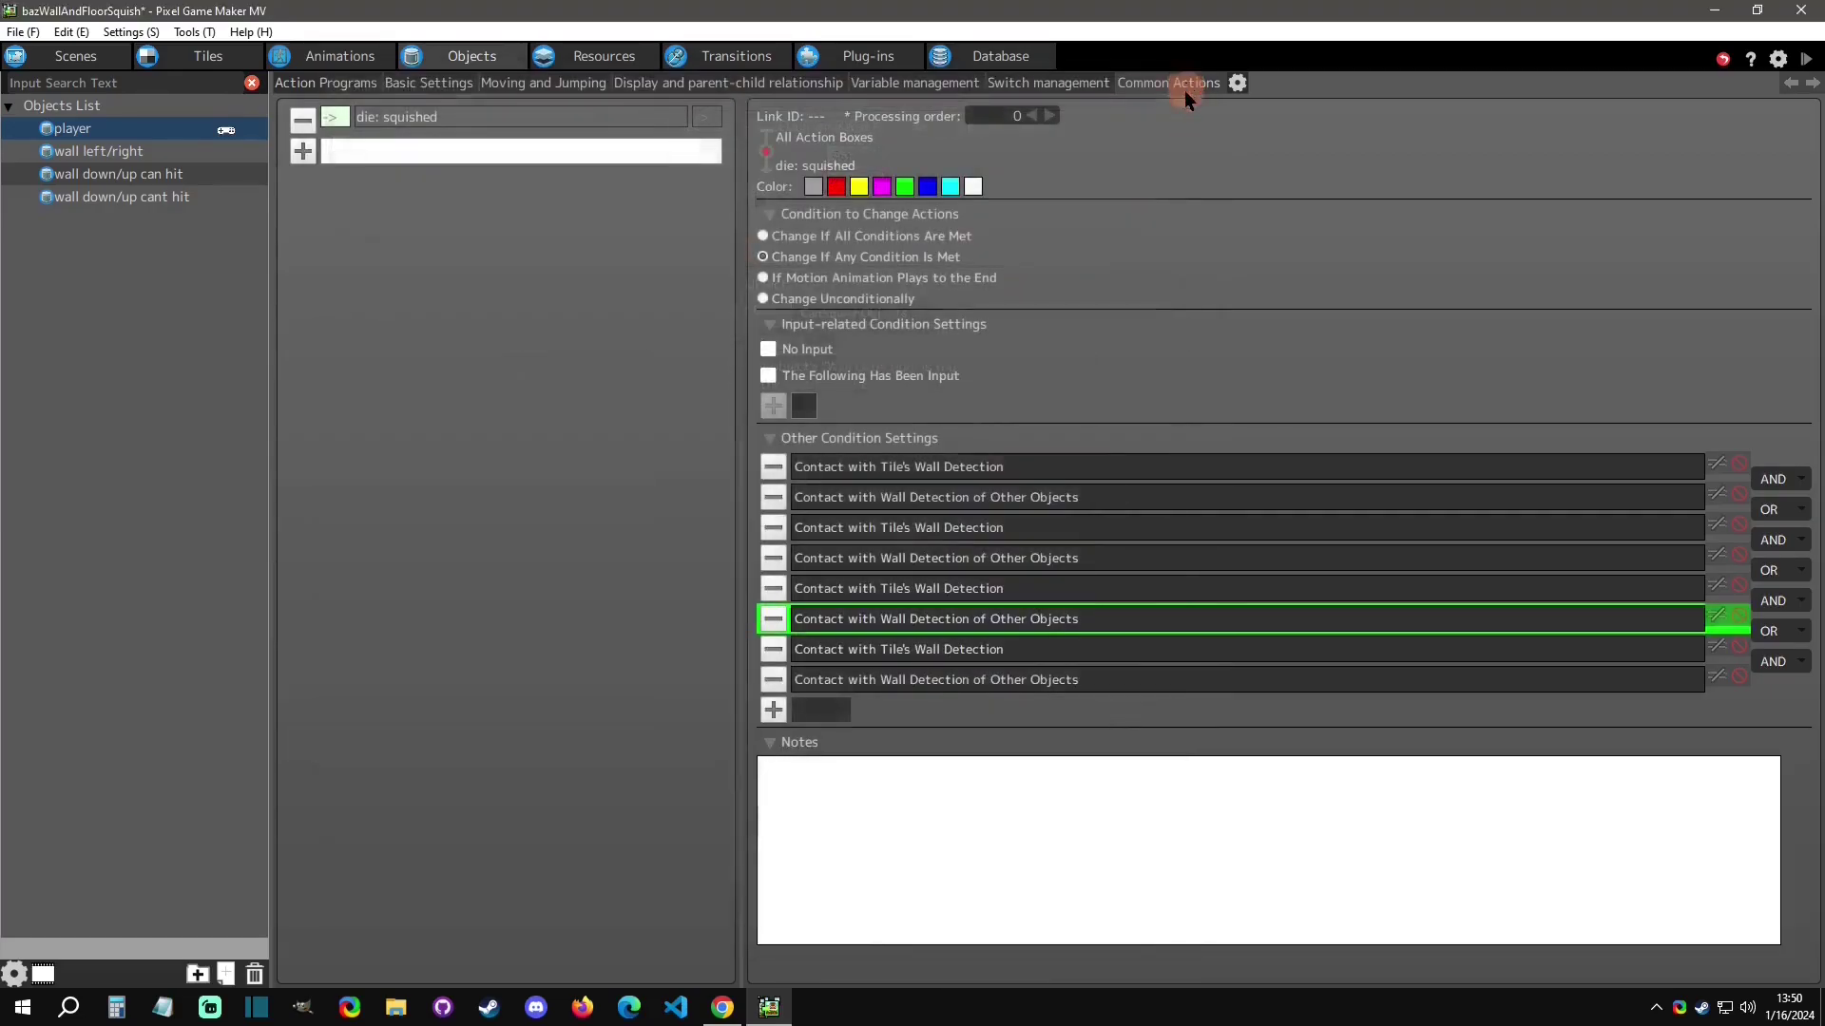
Set the last pair to a downward tile-wall contact with an upward CanSquishObjects contact.
double_click(979, 651)
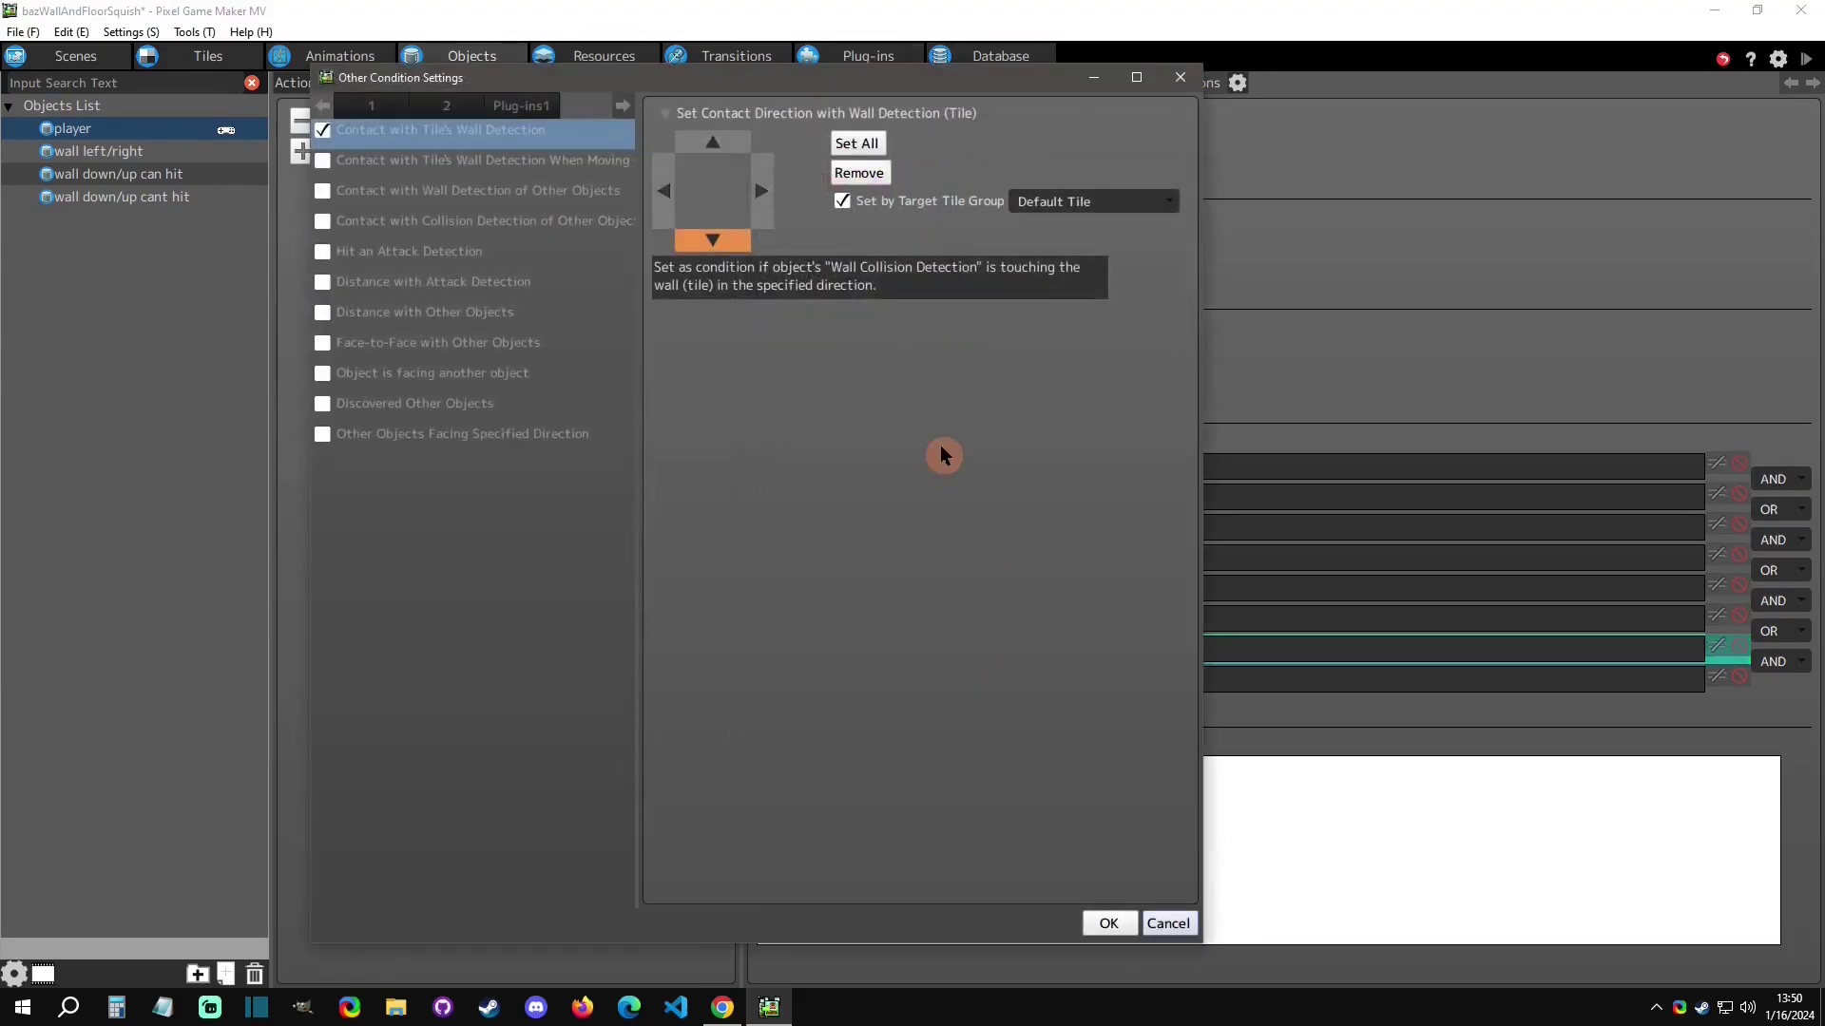
left_click(1180, 77)
double_click(1038, 618)
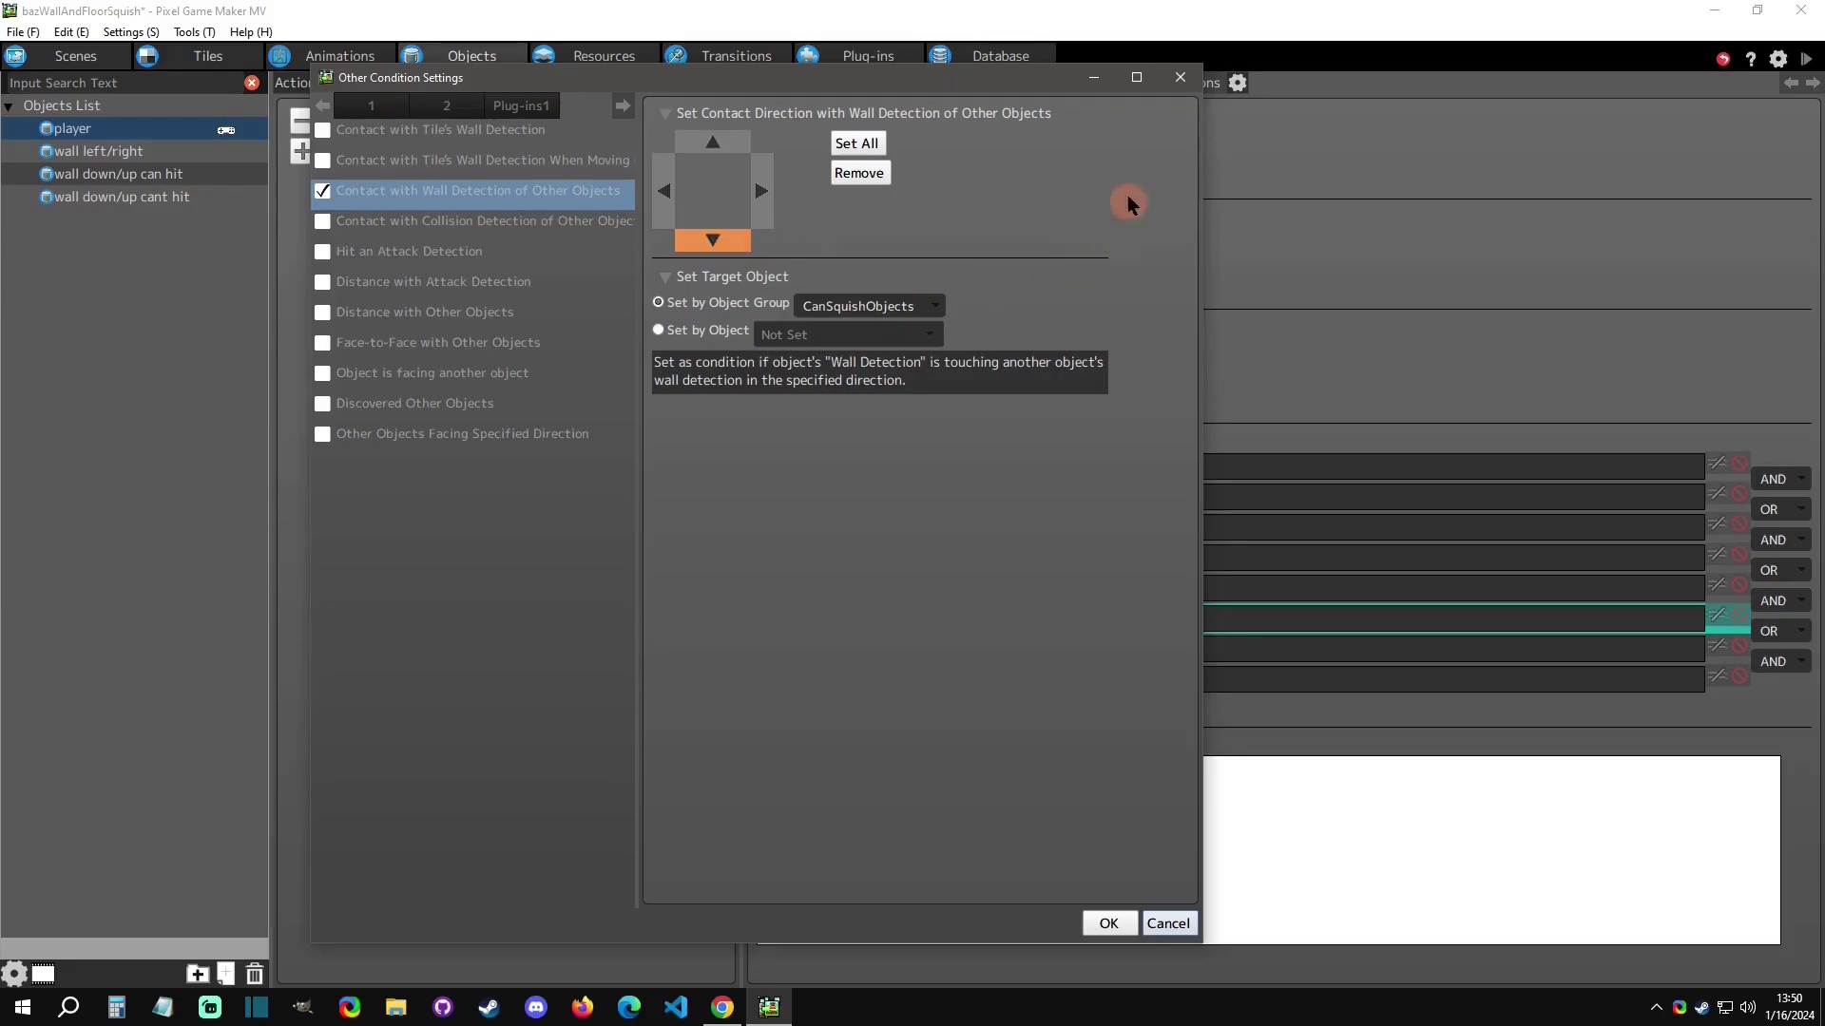
left_click(1180, 76)
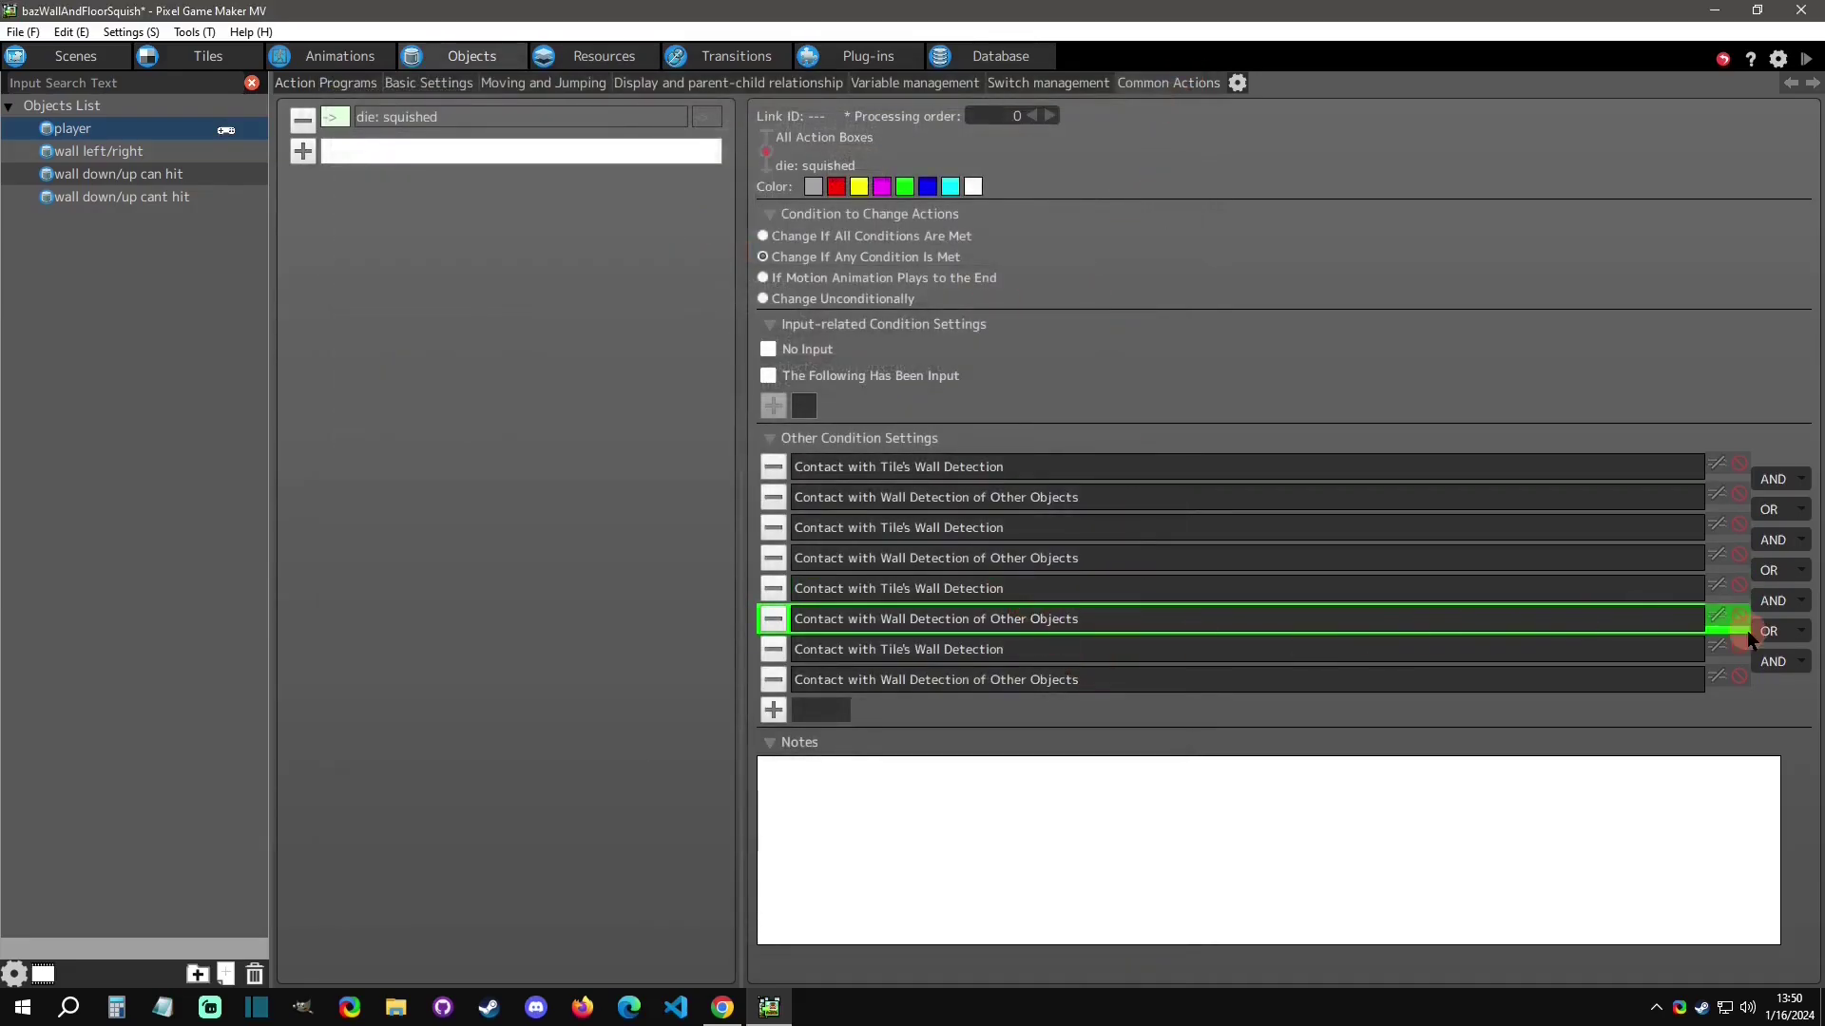
double_click(1080, 677)
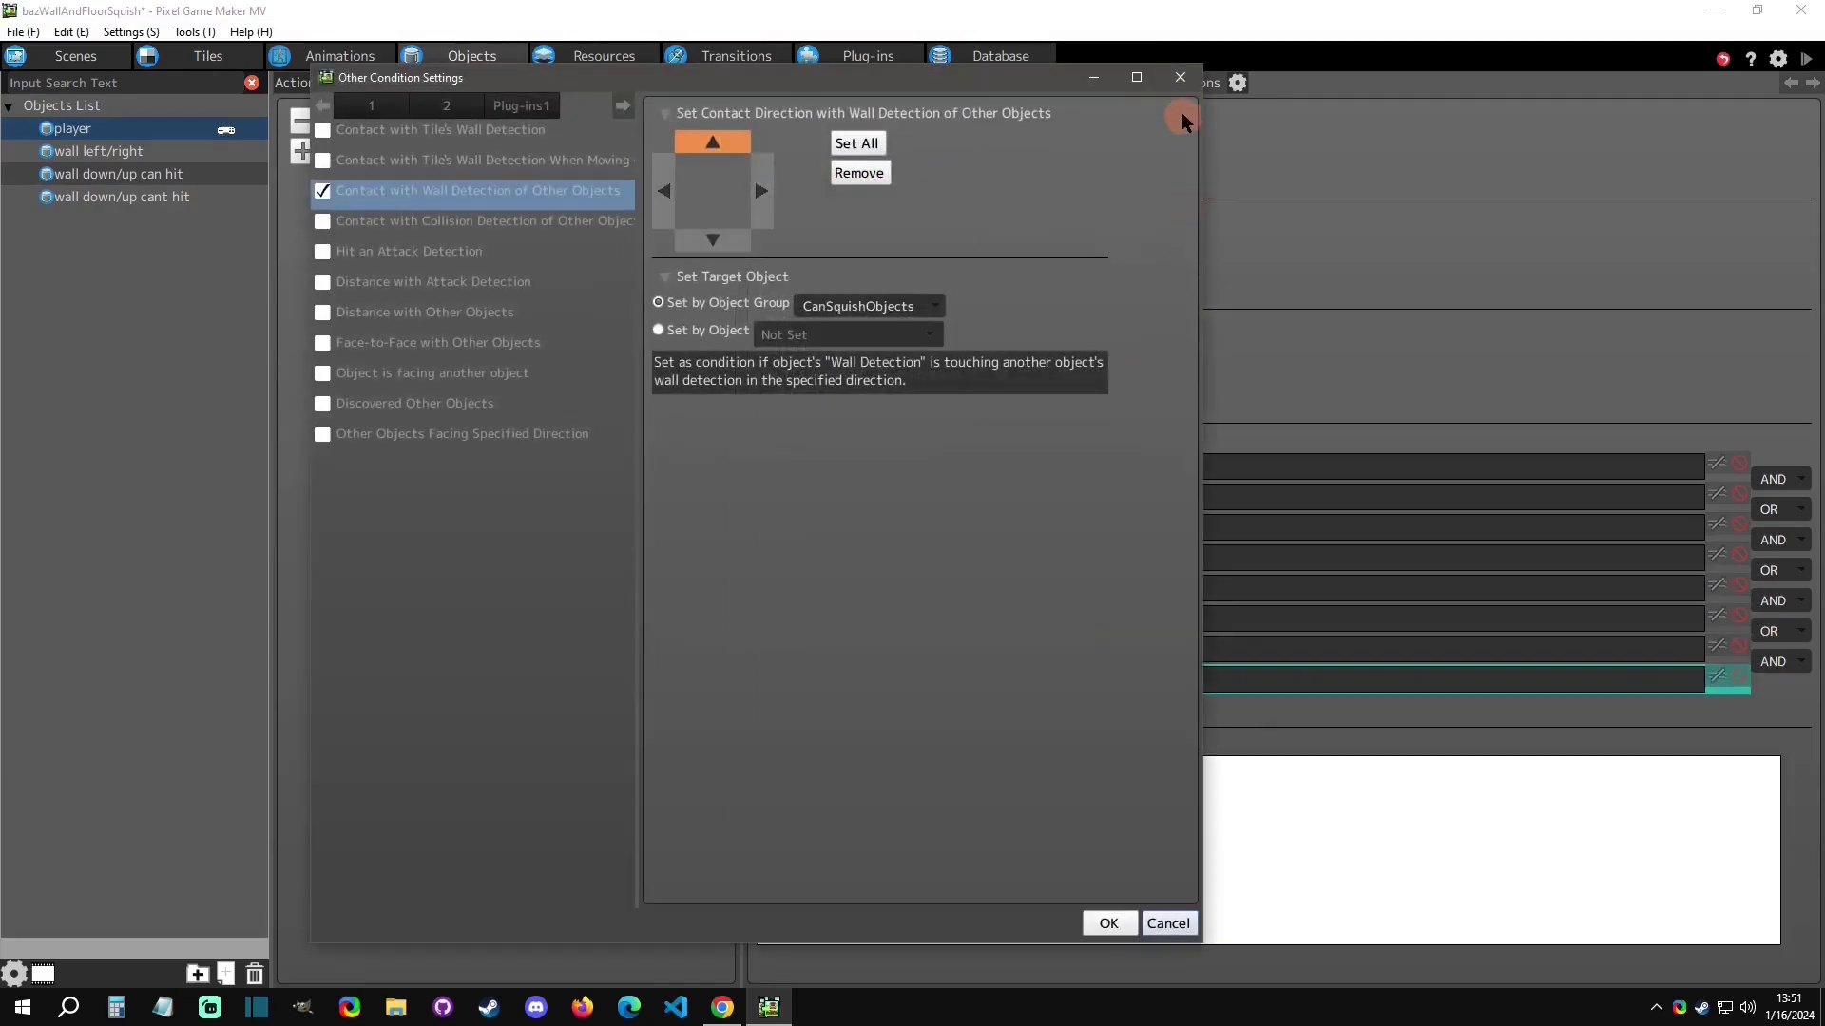
left_click(1180, 76)
double_click(1006, 650)
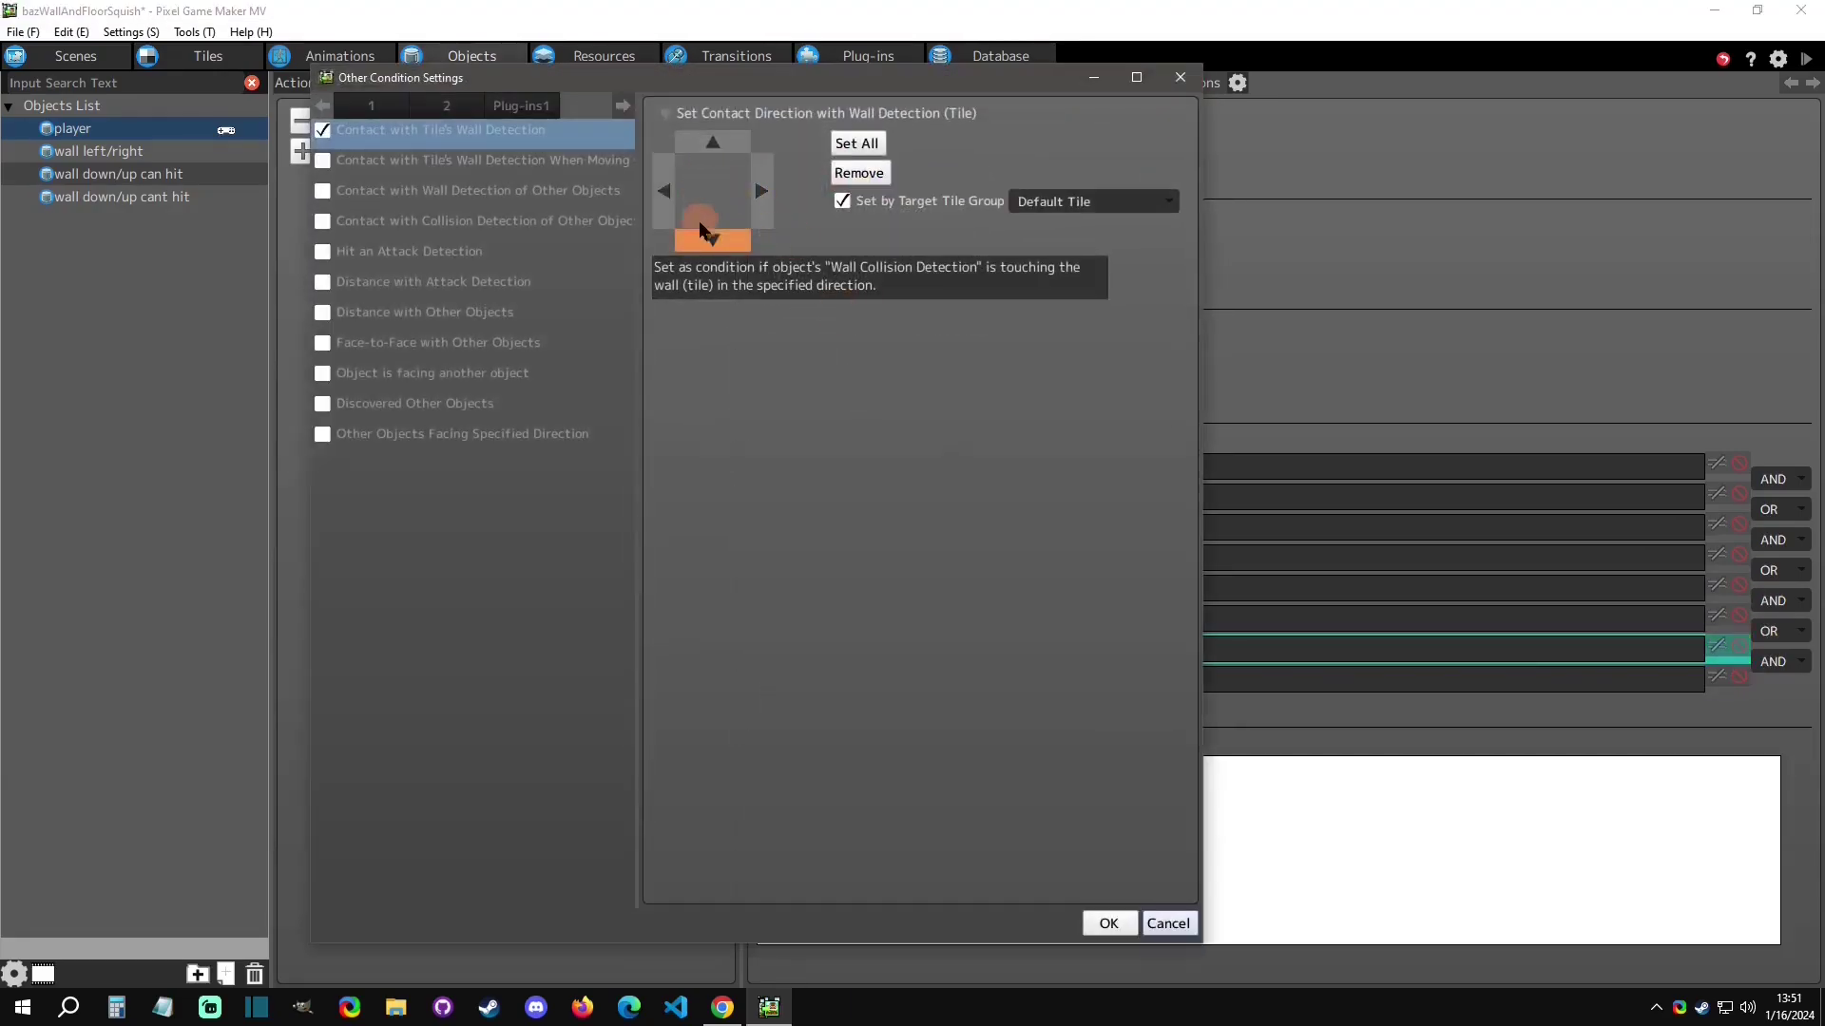
left_click(1184, 76)
double_click(980, 682)
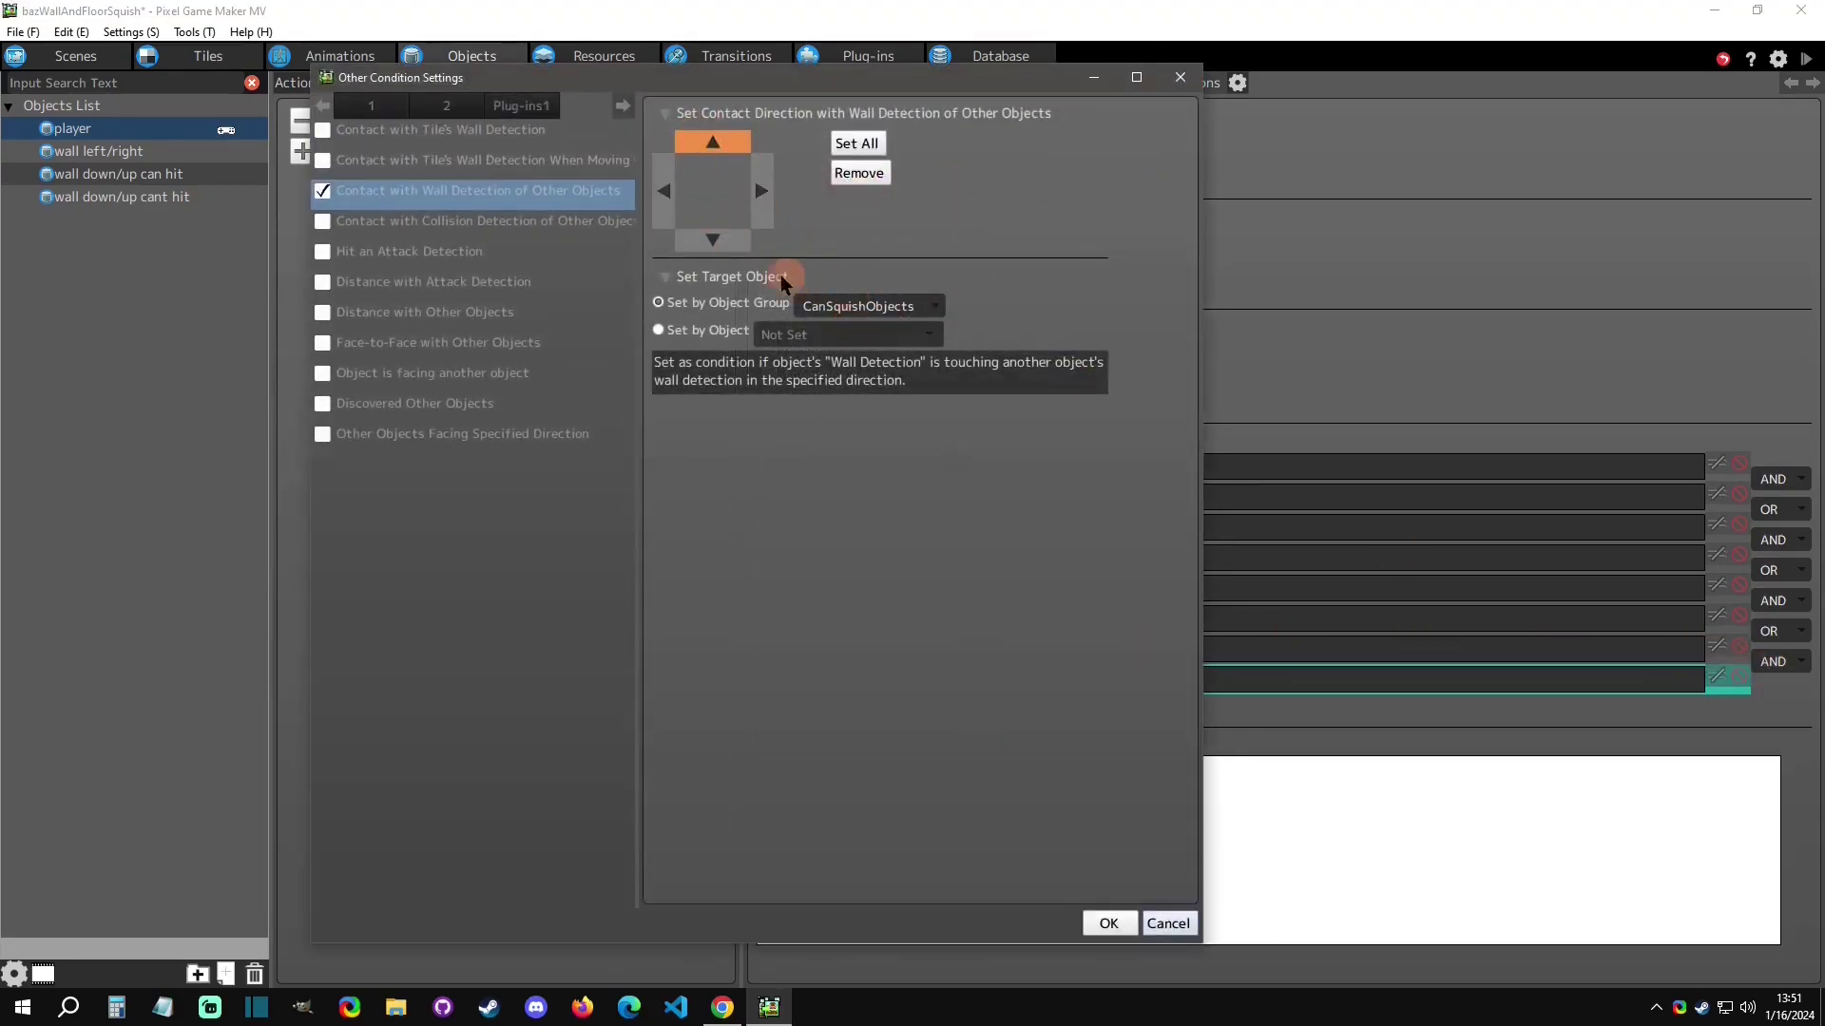
left_click(1184, 82)
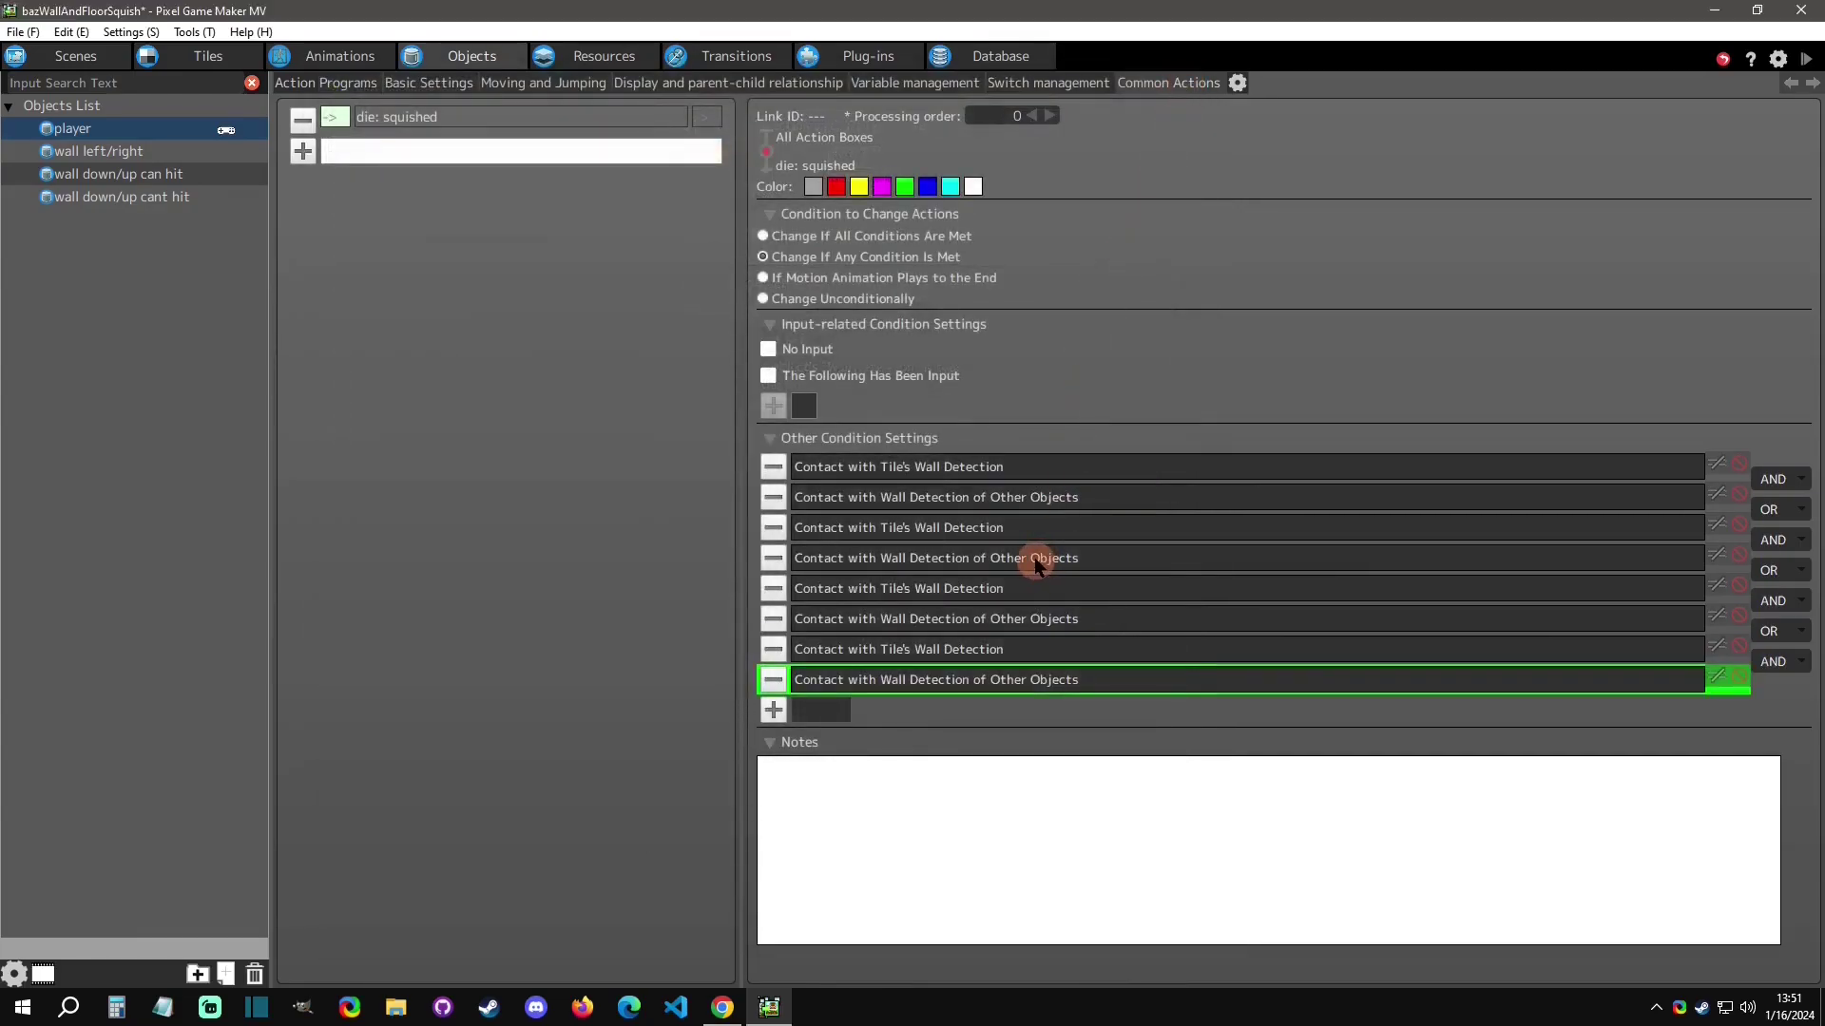
Check die: squished's damage motion, Move Layer and Disable Layer Motion runtime actions, then return to the scene layout.
left_click(419, 117)
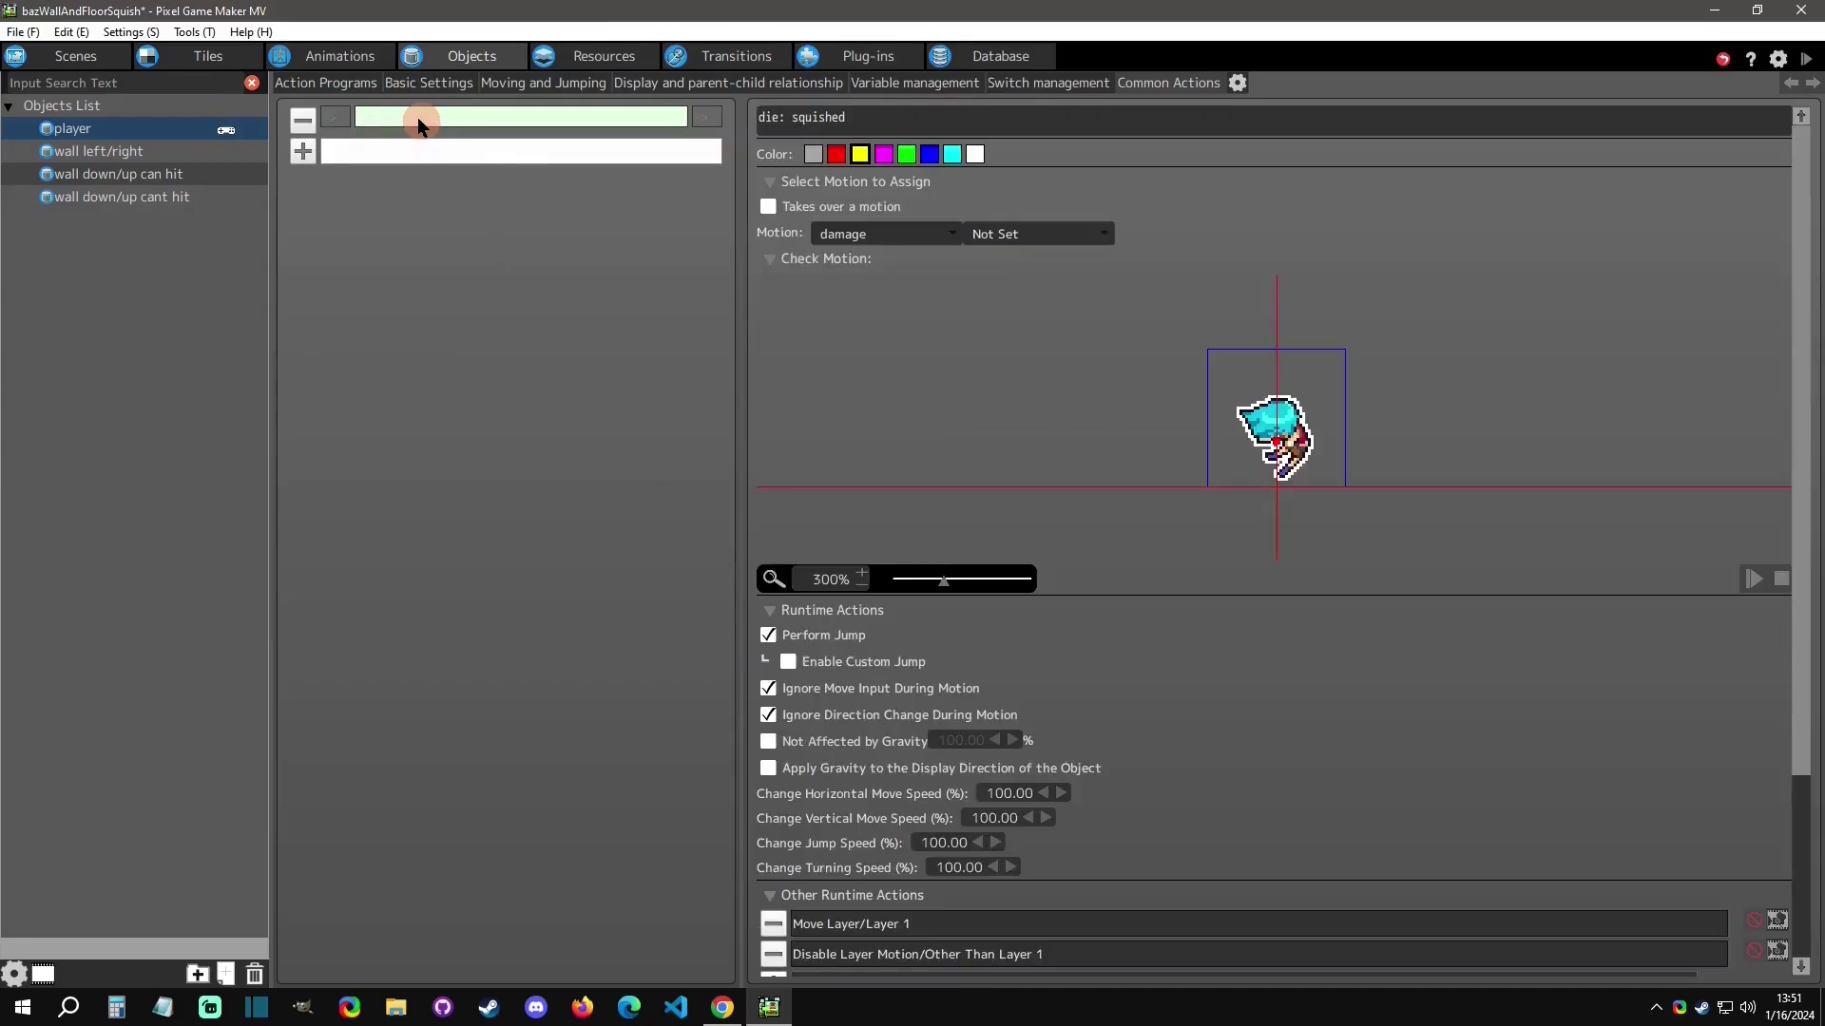
left_click(782, 260)
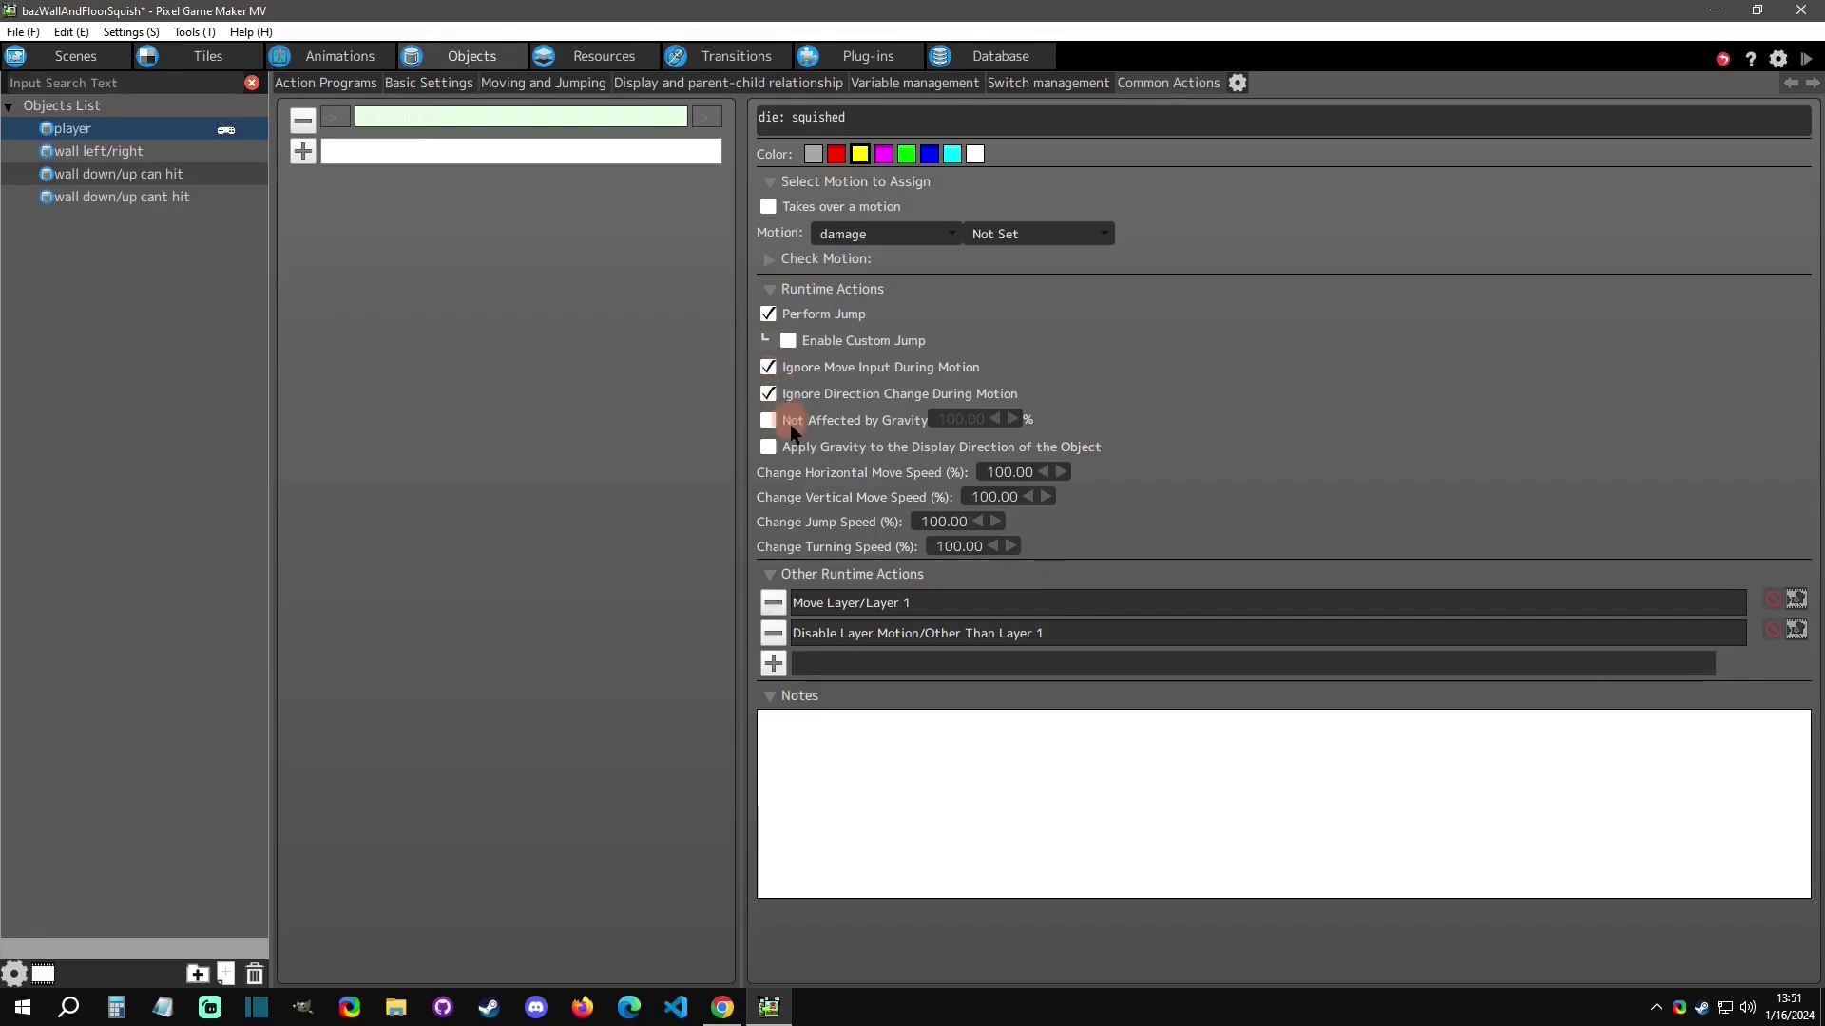
left_click(849, 605)
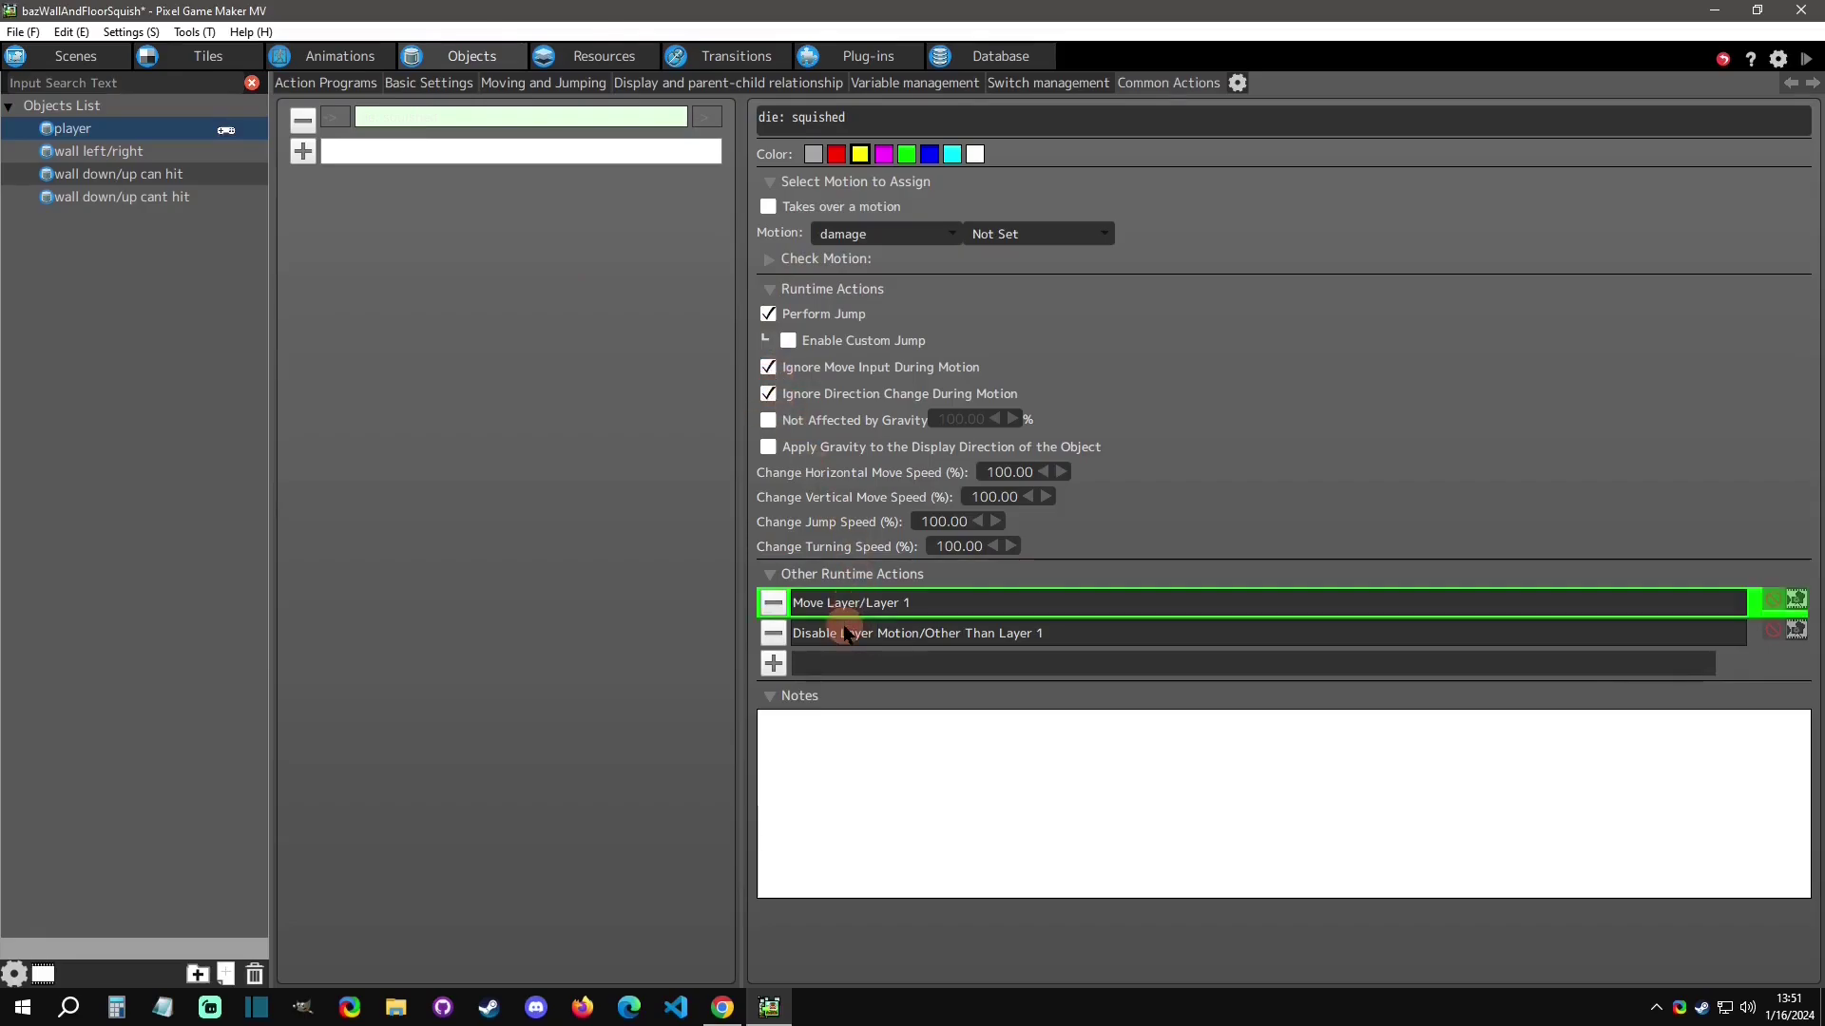
double_click(848, 632)
left_click(1161, 909)
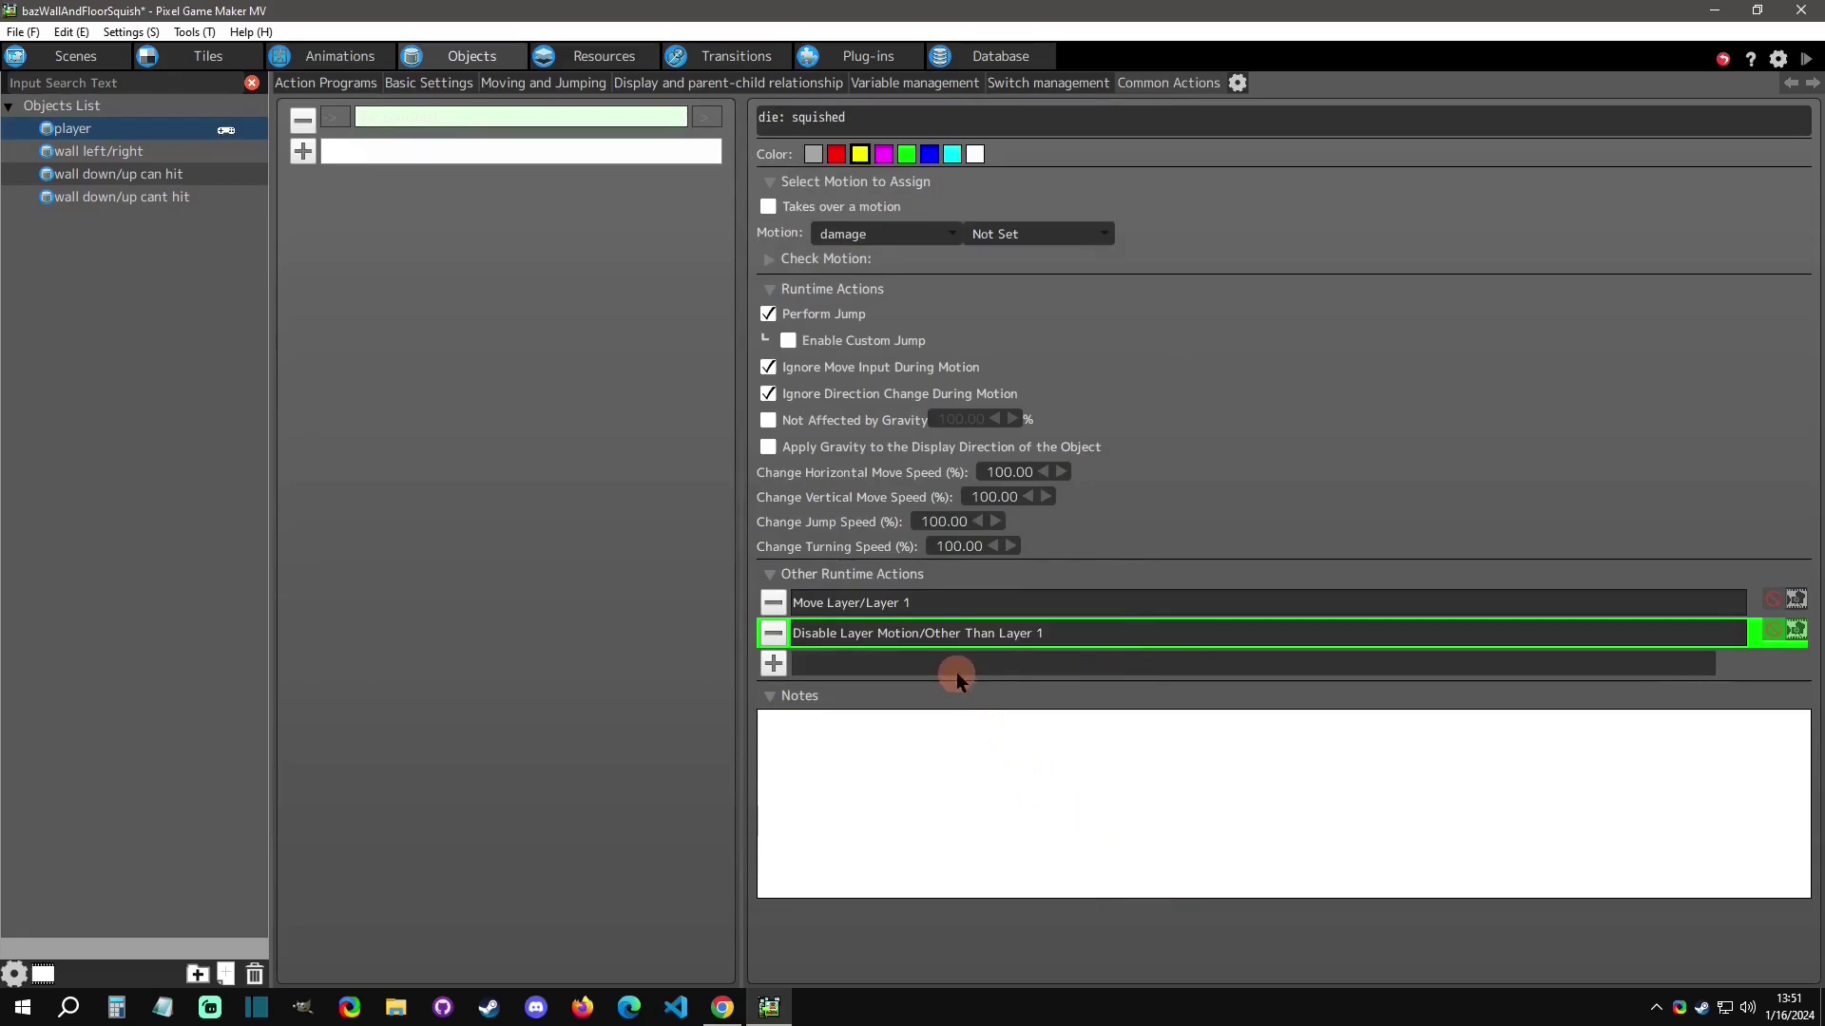
double_click(956, 635)
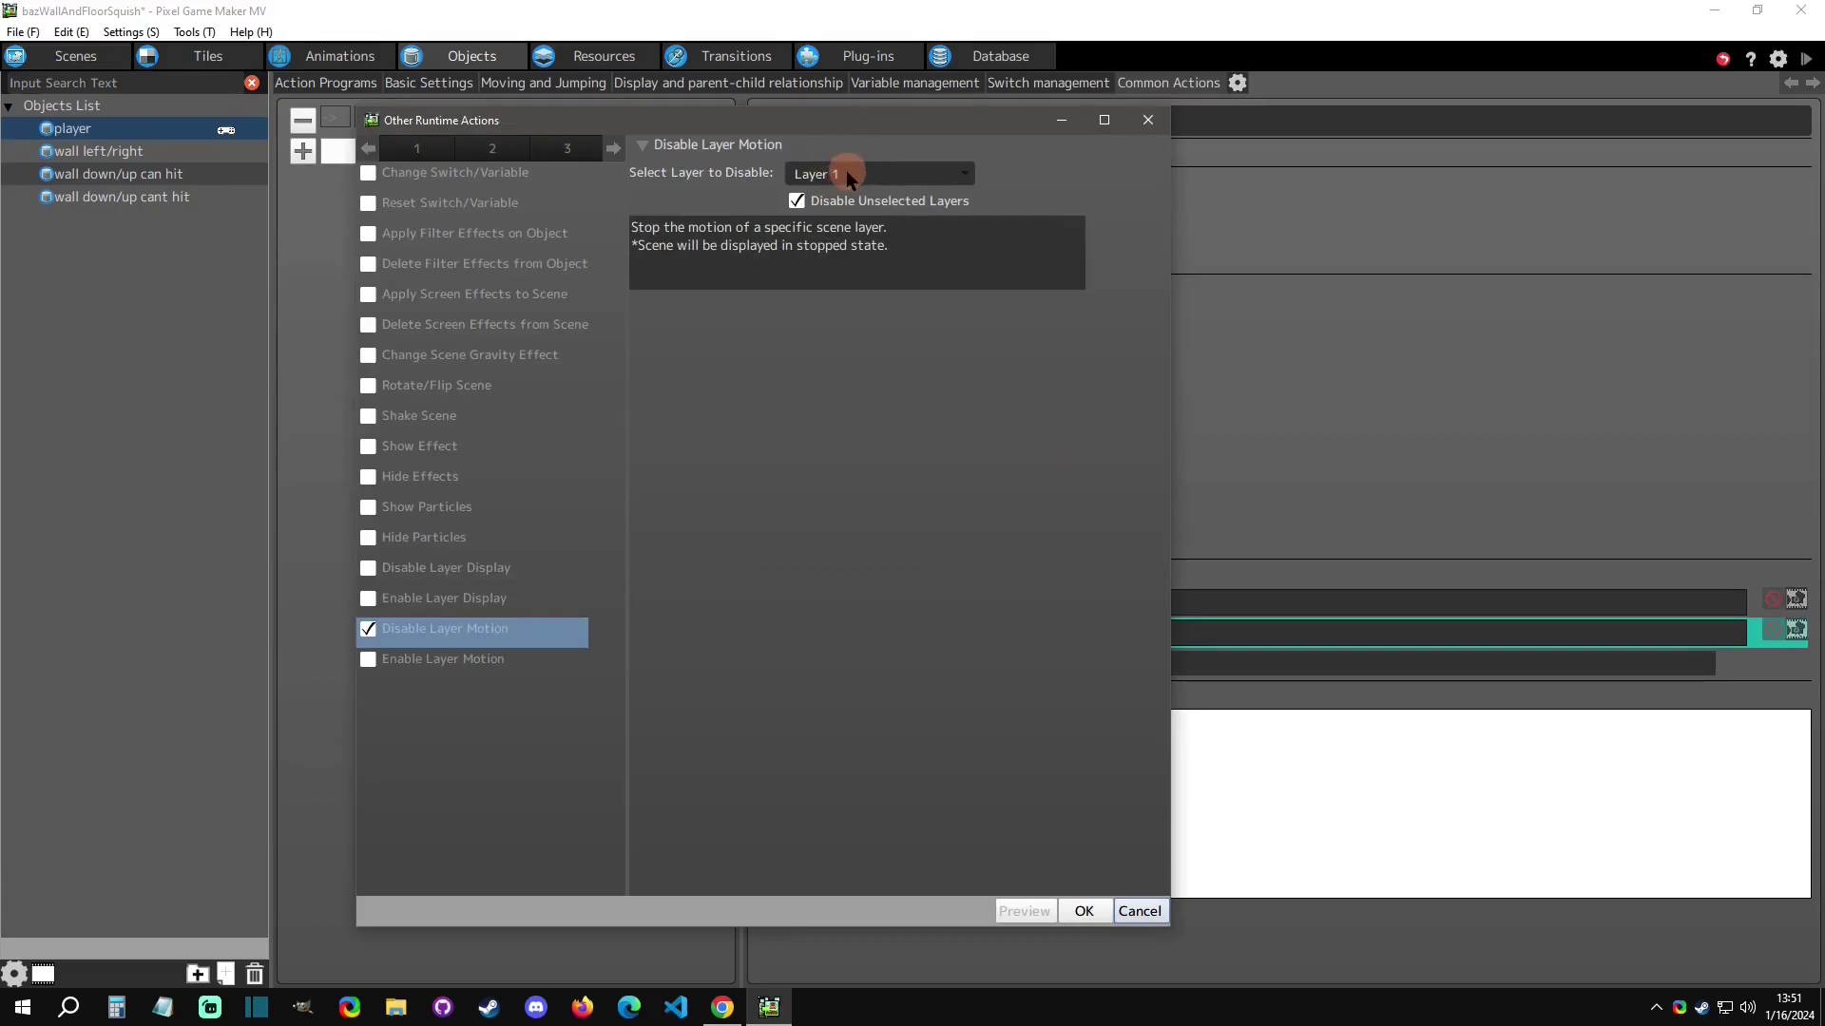
left_click(1138, 910)
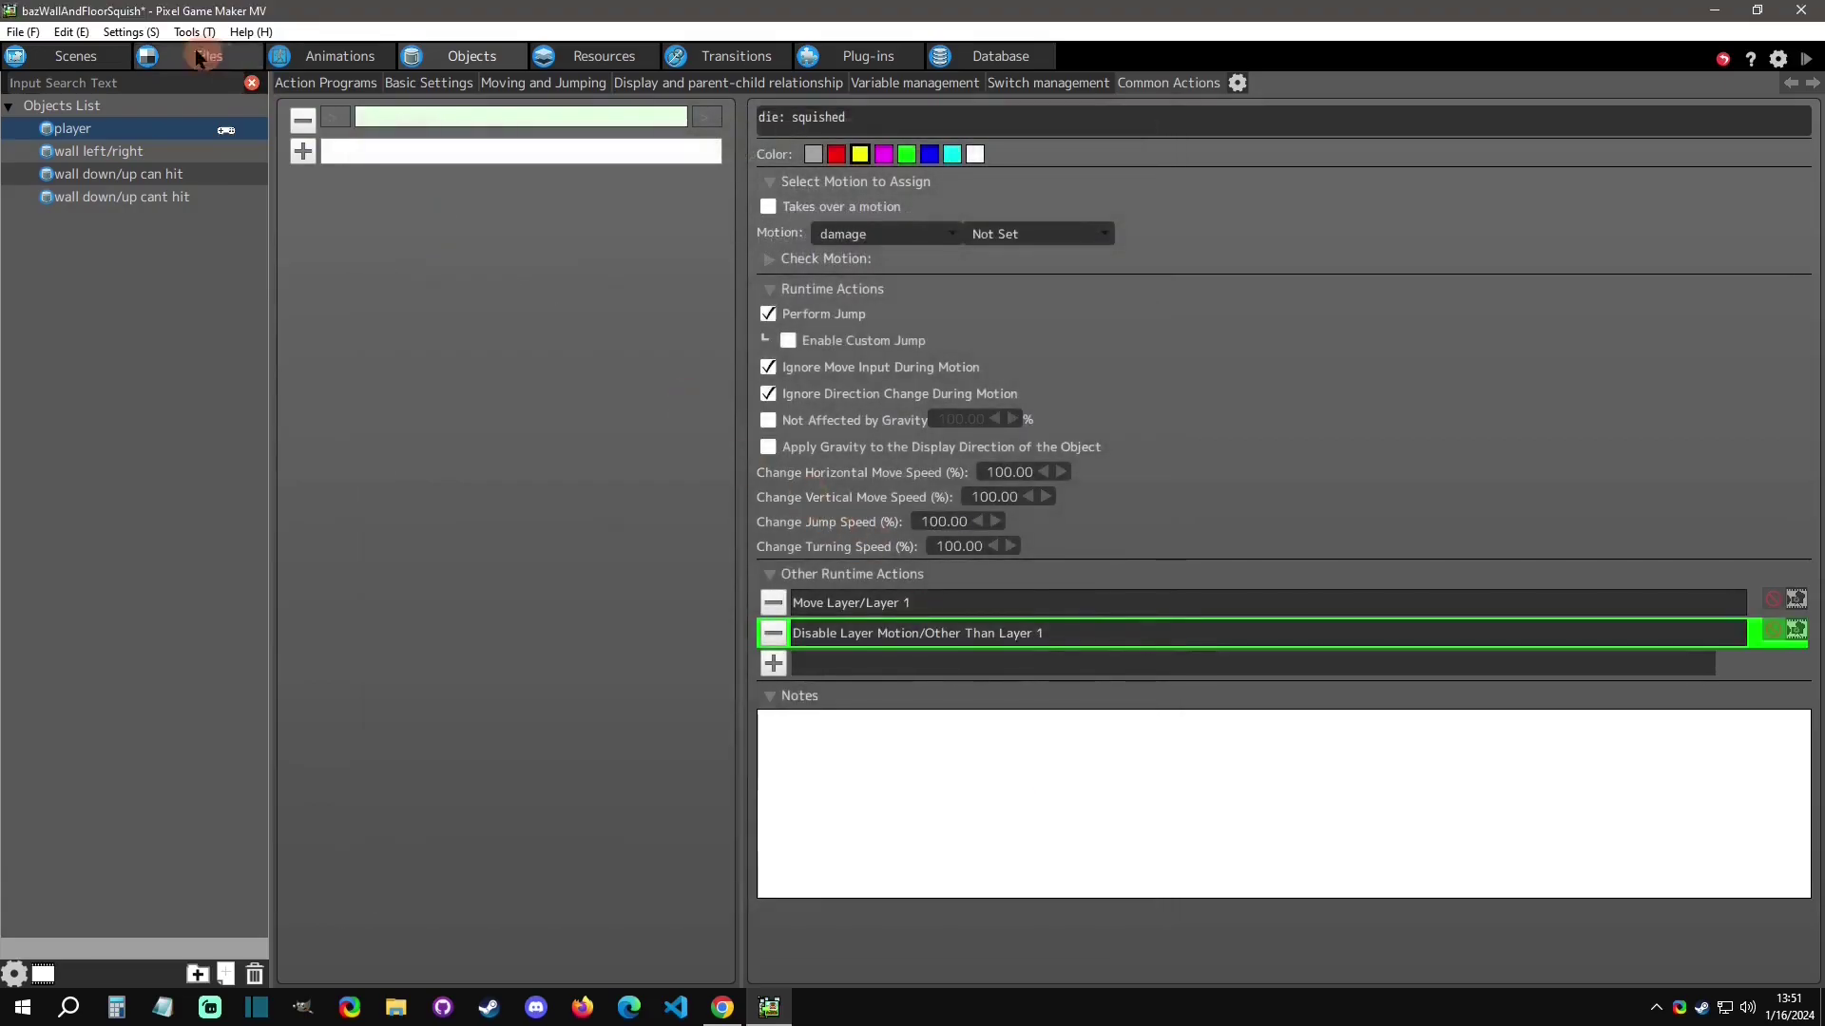
left_click(76, 55)
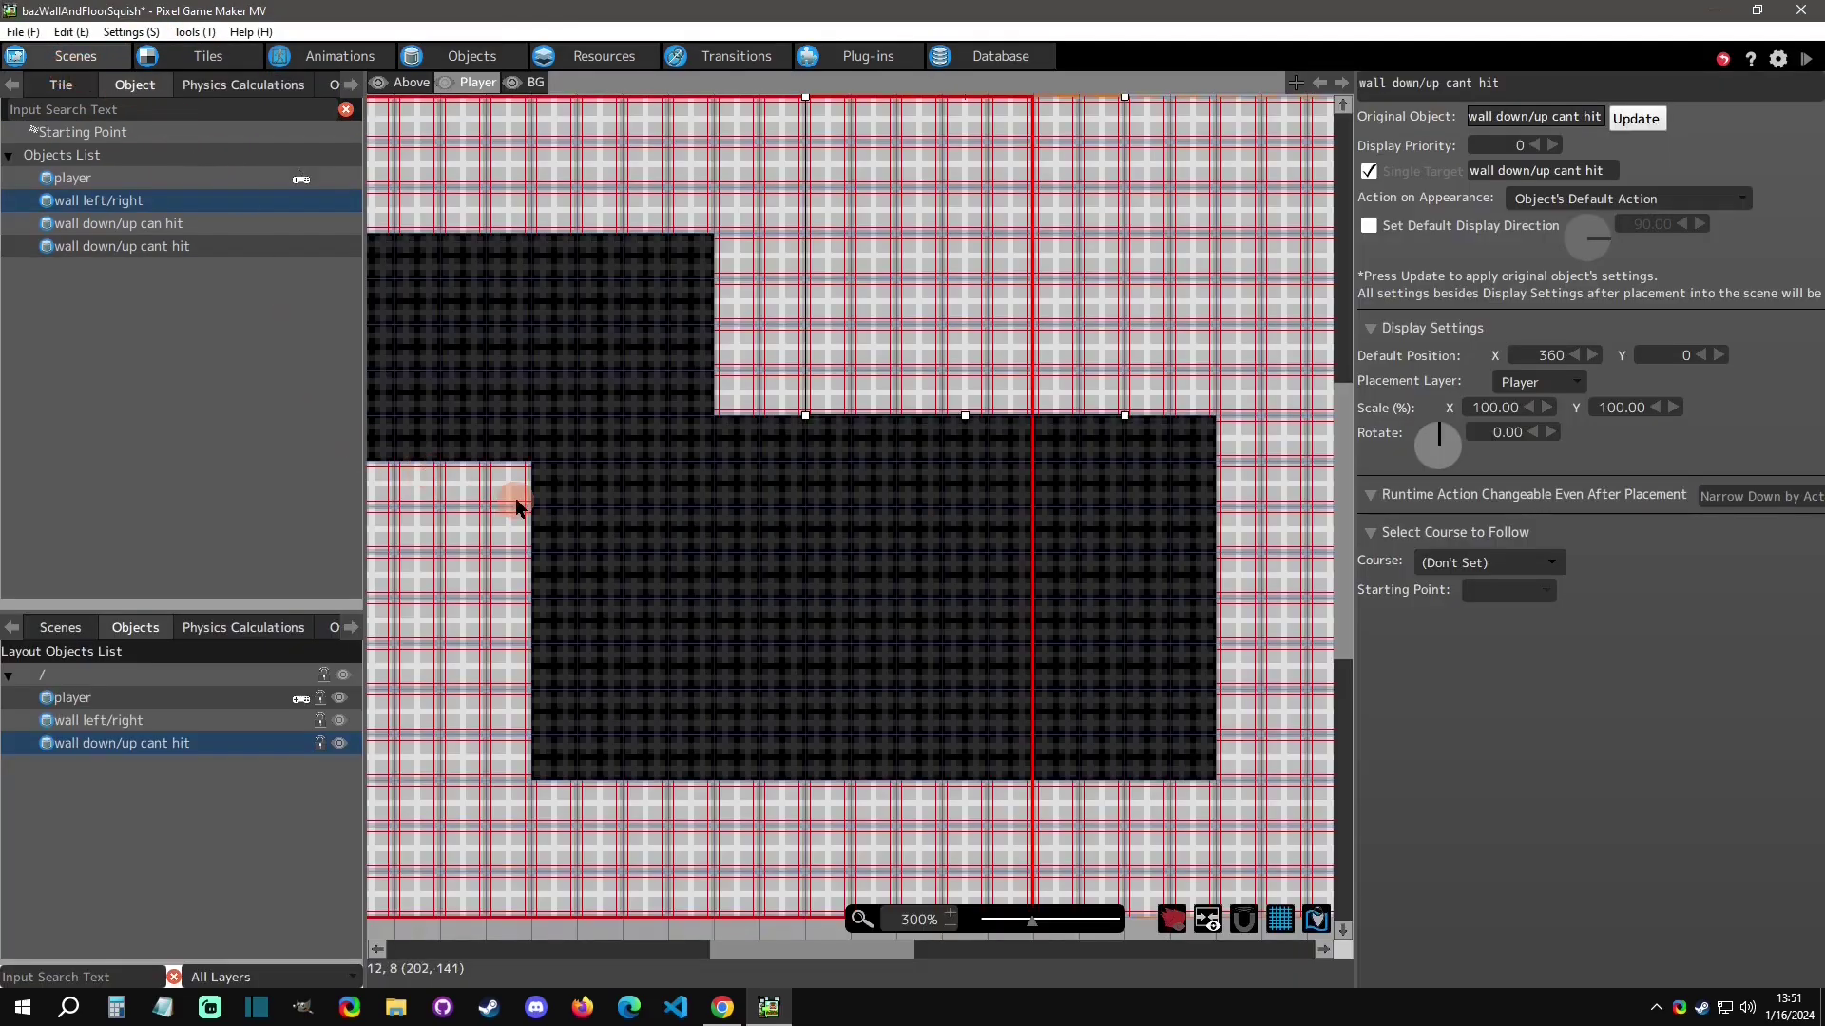
Pan across the scene, make Above the active layer and briefly hide the Player layer.
scroll(522, 504, "left", 6, "shift")
scroll(948, 496, "down", 4)
scroll(947, 486, "up", 3)
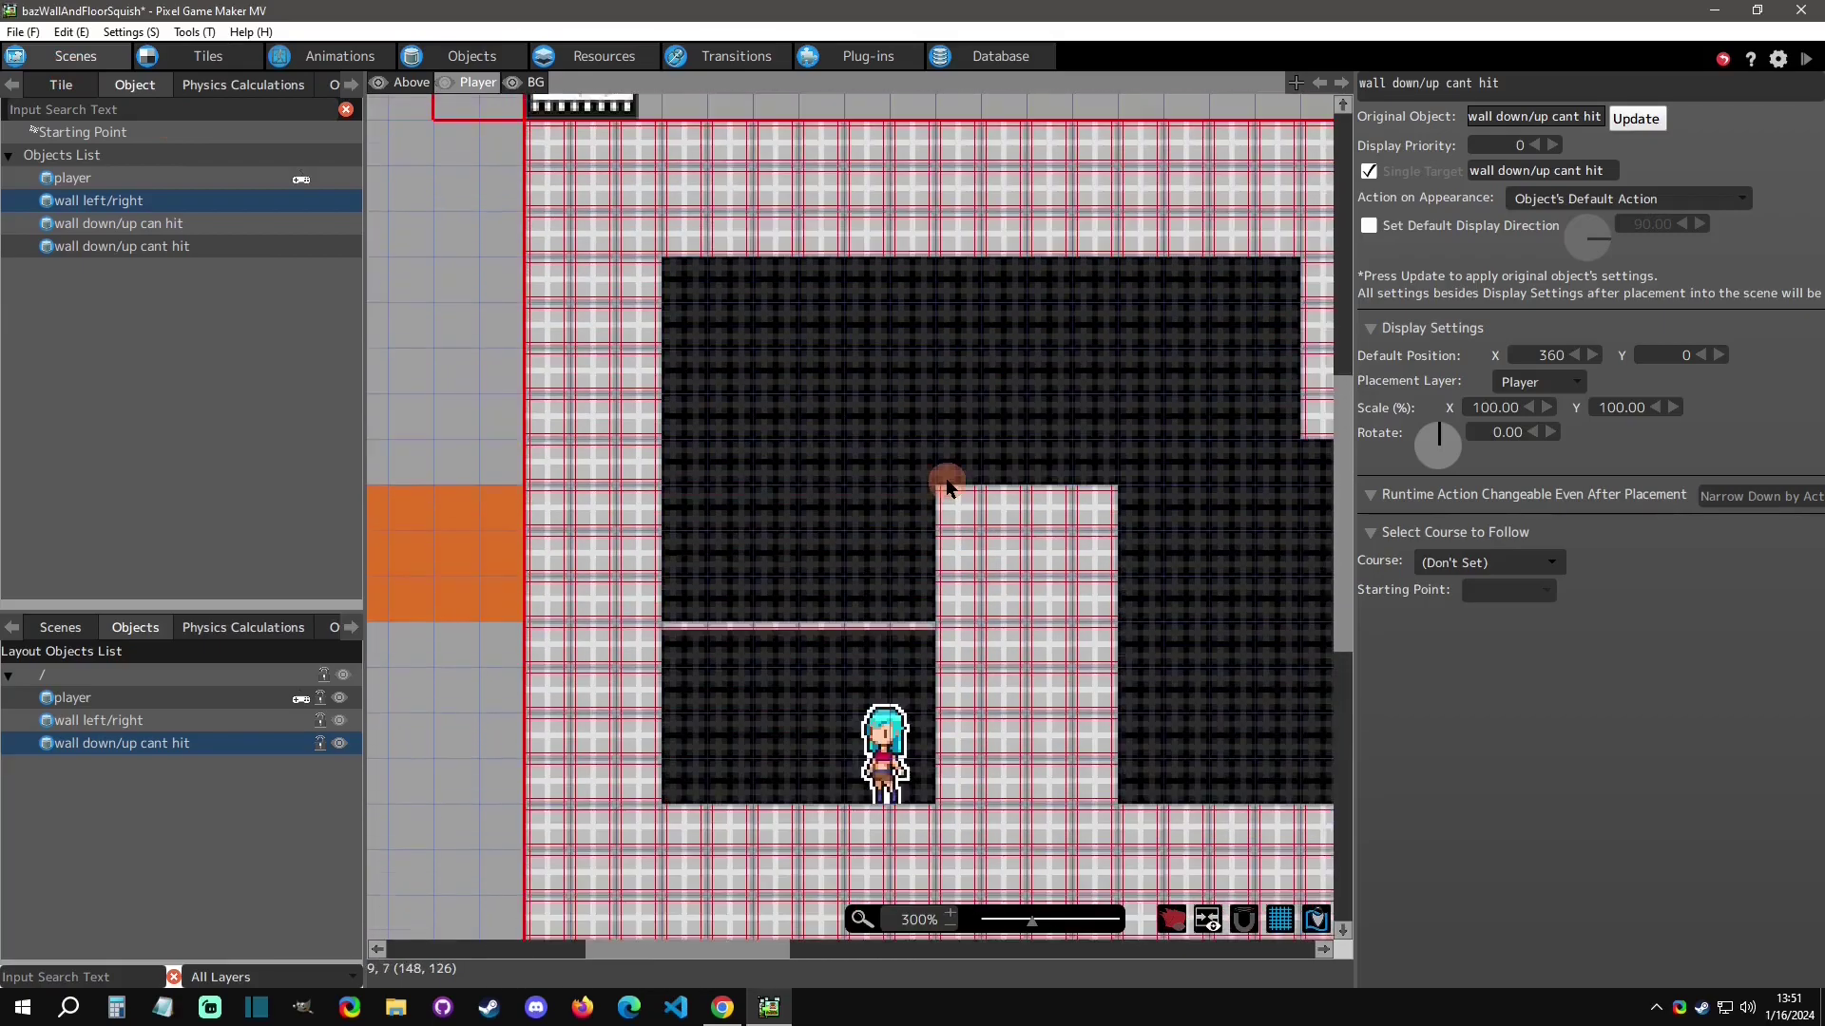
scroll(996, 477, "down", 2, "ctrl")
scroll(903, 499, "right", 2, "shift")
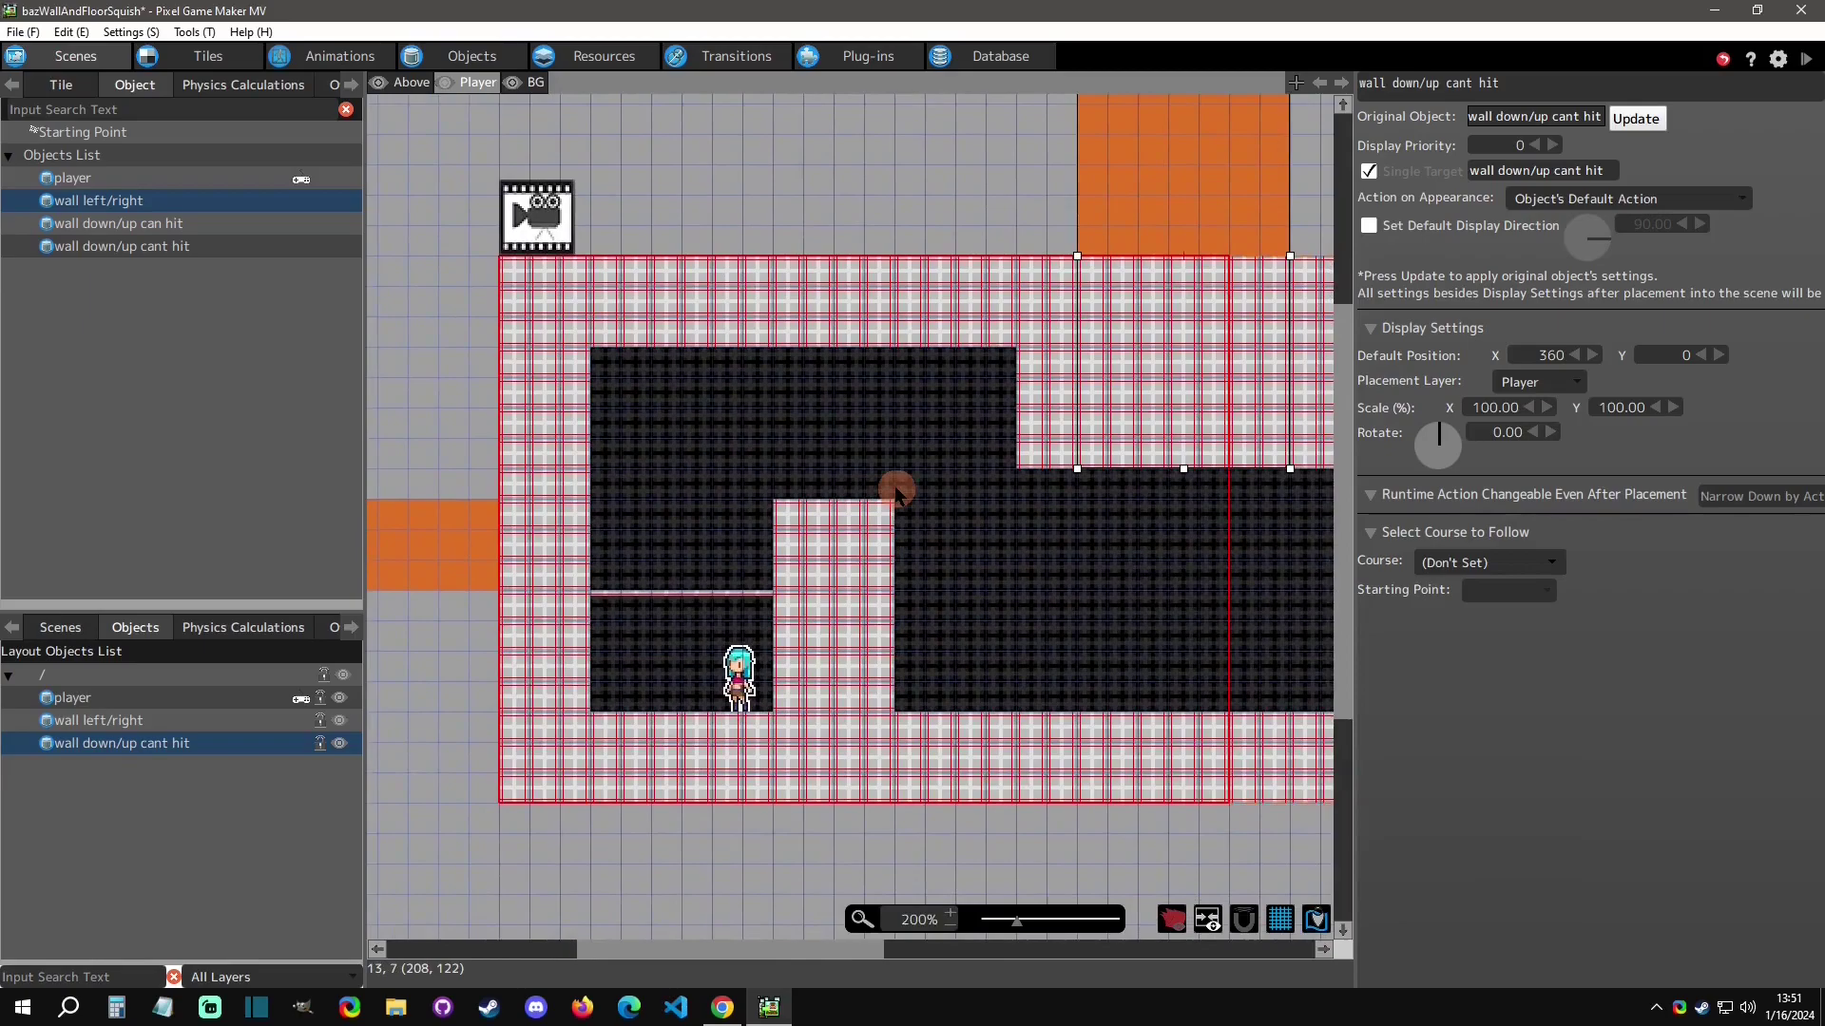
left_click(413, 83)
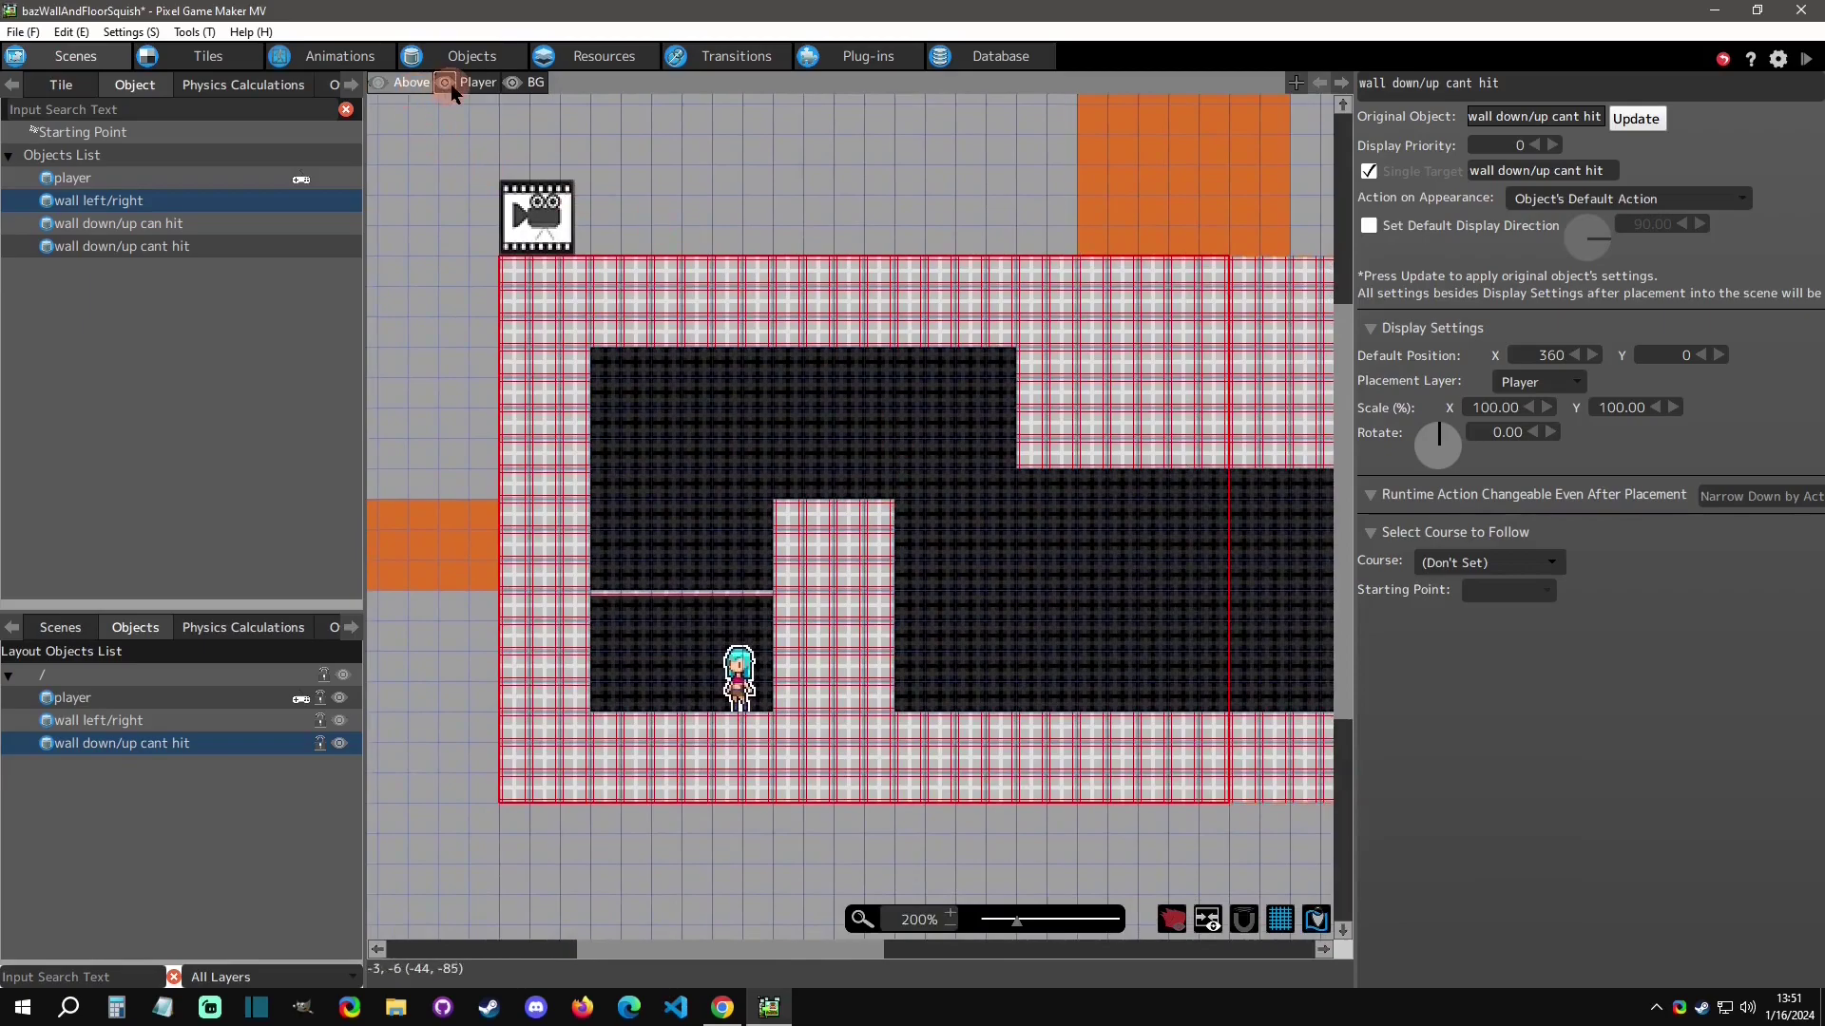
left_click(446, 83)
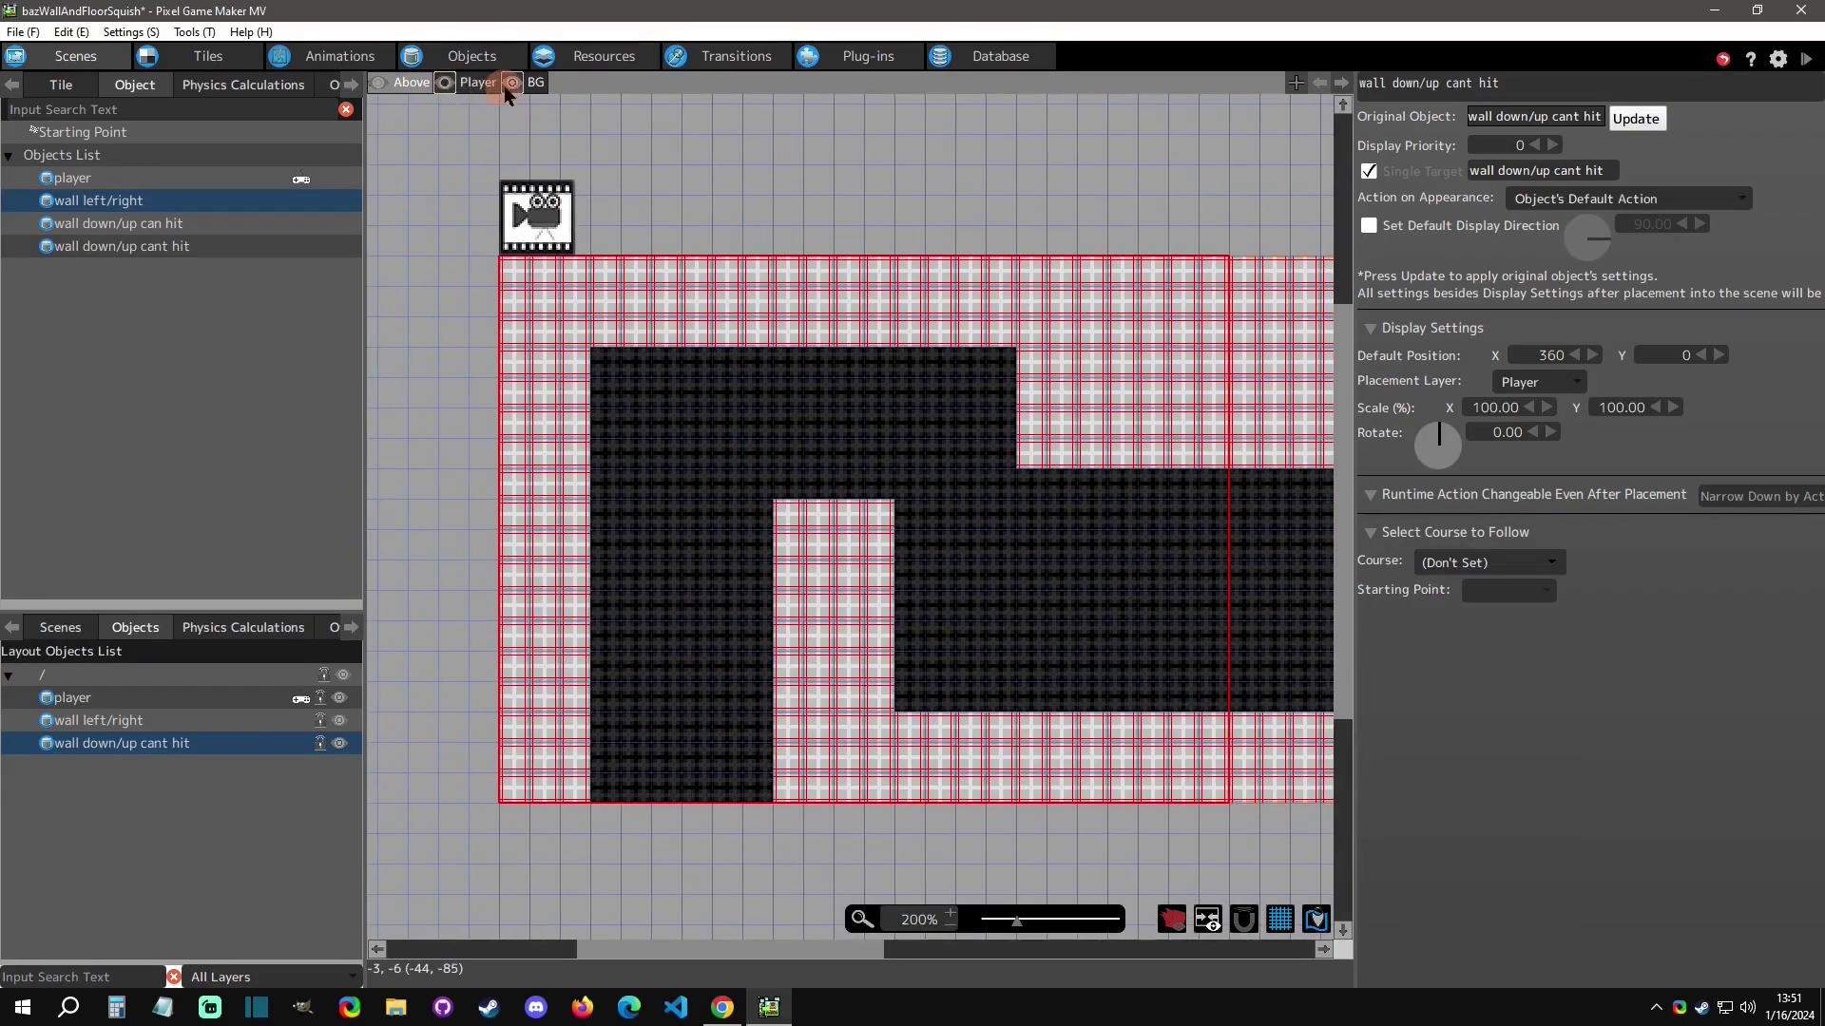
left_click(444, 83)
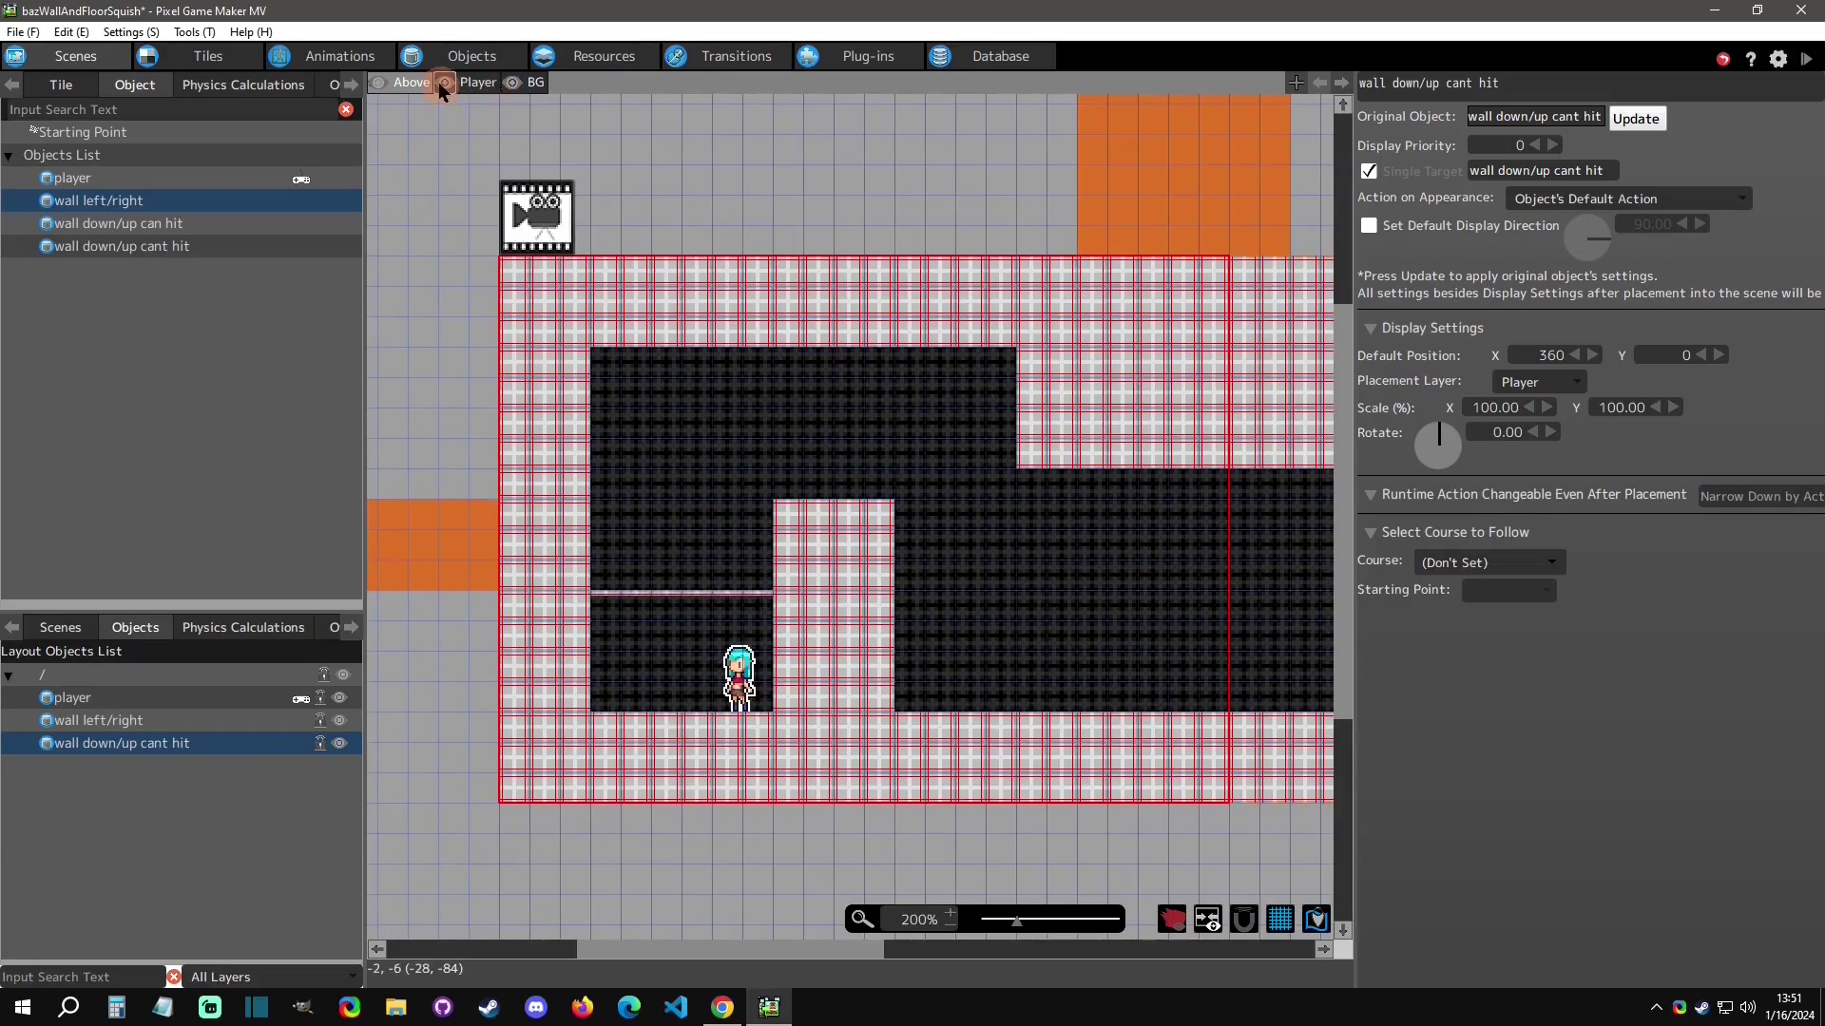
Toggle the Above and BG layers to reveal the orange crusher walls under the tiles.
left_click(380, 83)
left_click(380, 83)
left_click(380, 83)
left_click(380, 83)
left_click(380, 83)
left_click(380, 83)
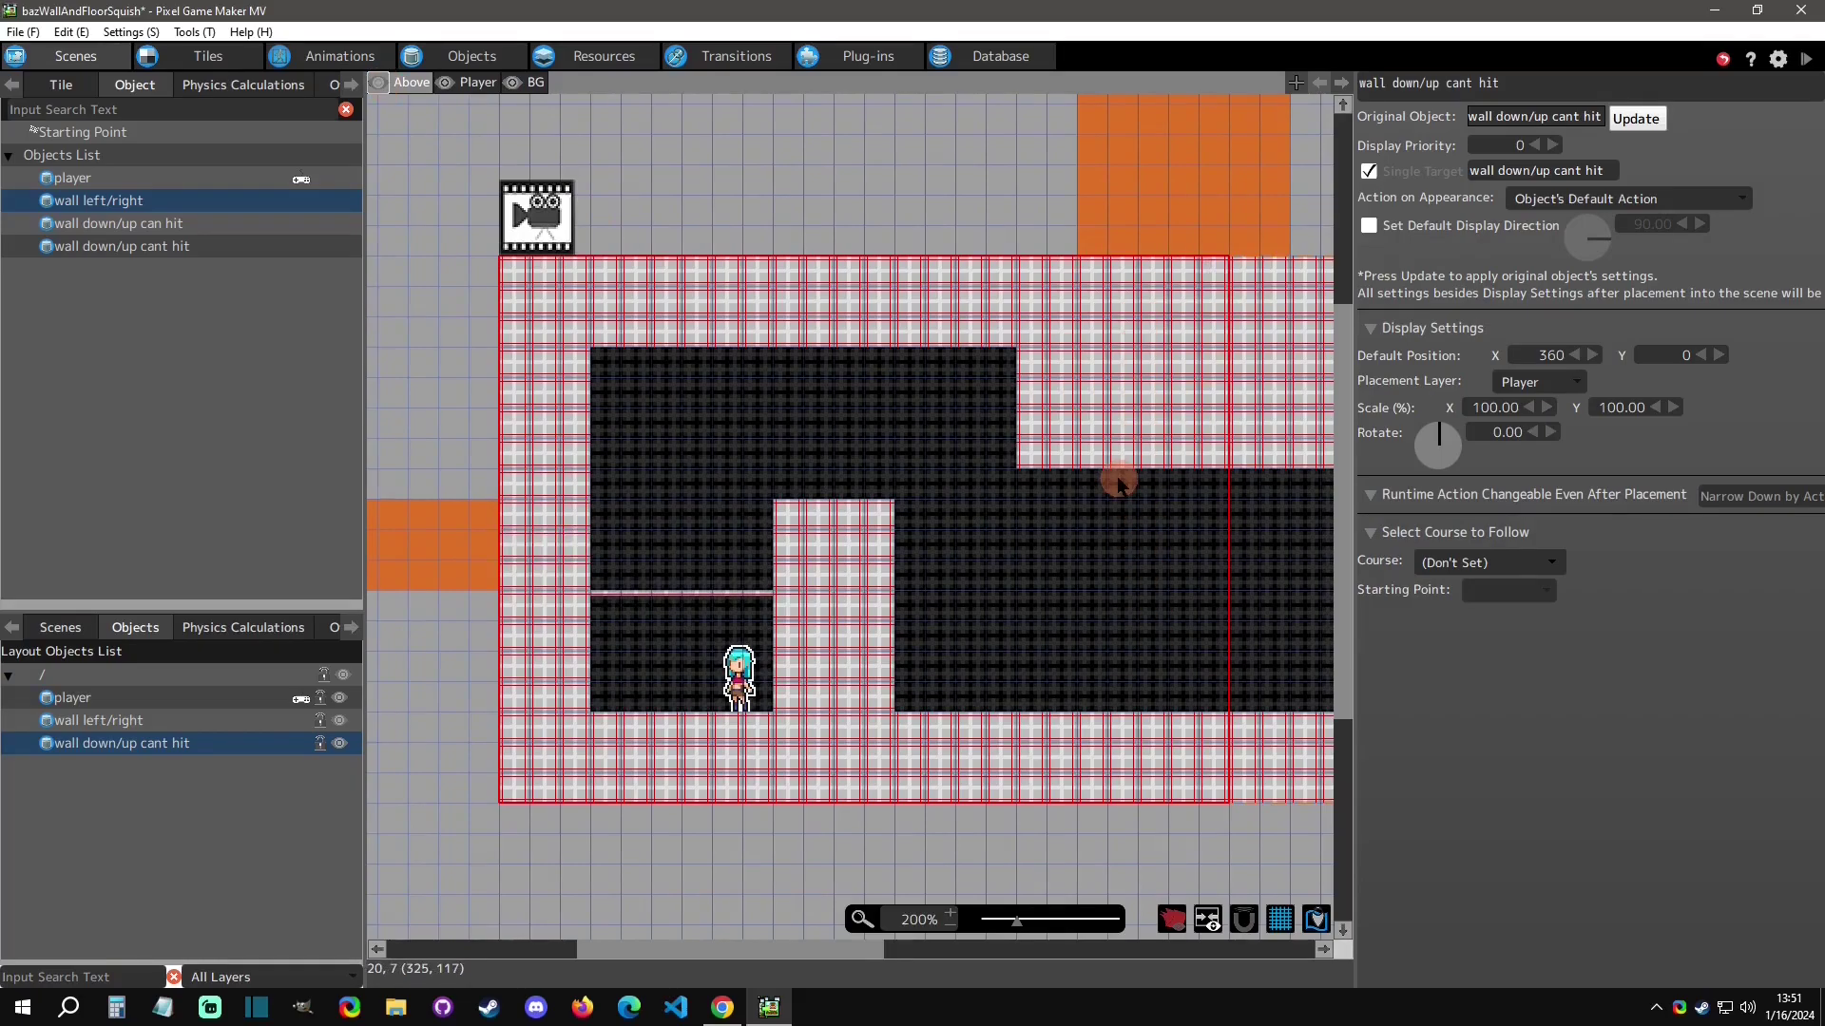
left_click(513, 84)
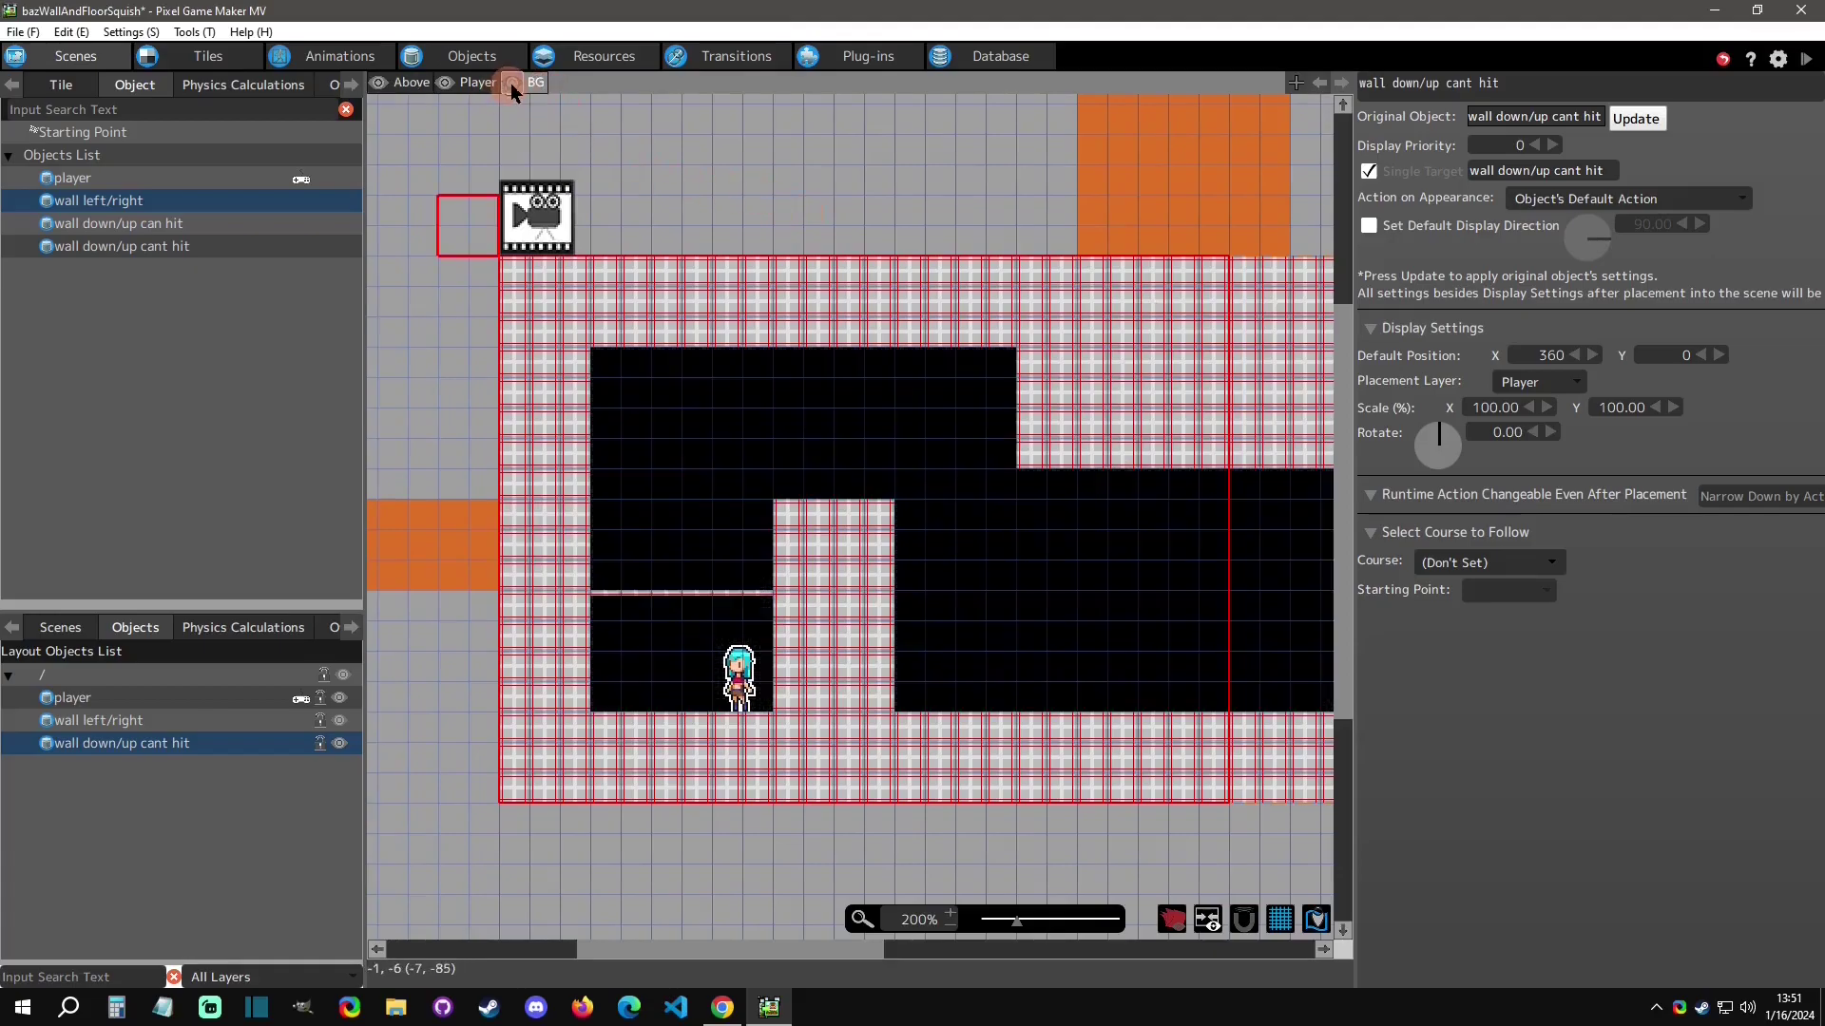
left_click(512, 84)
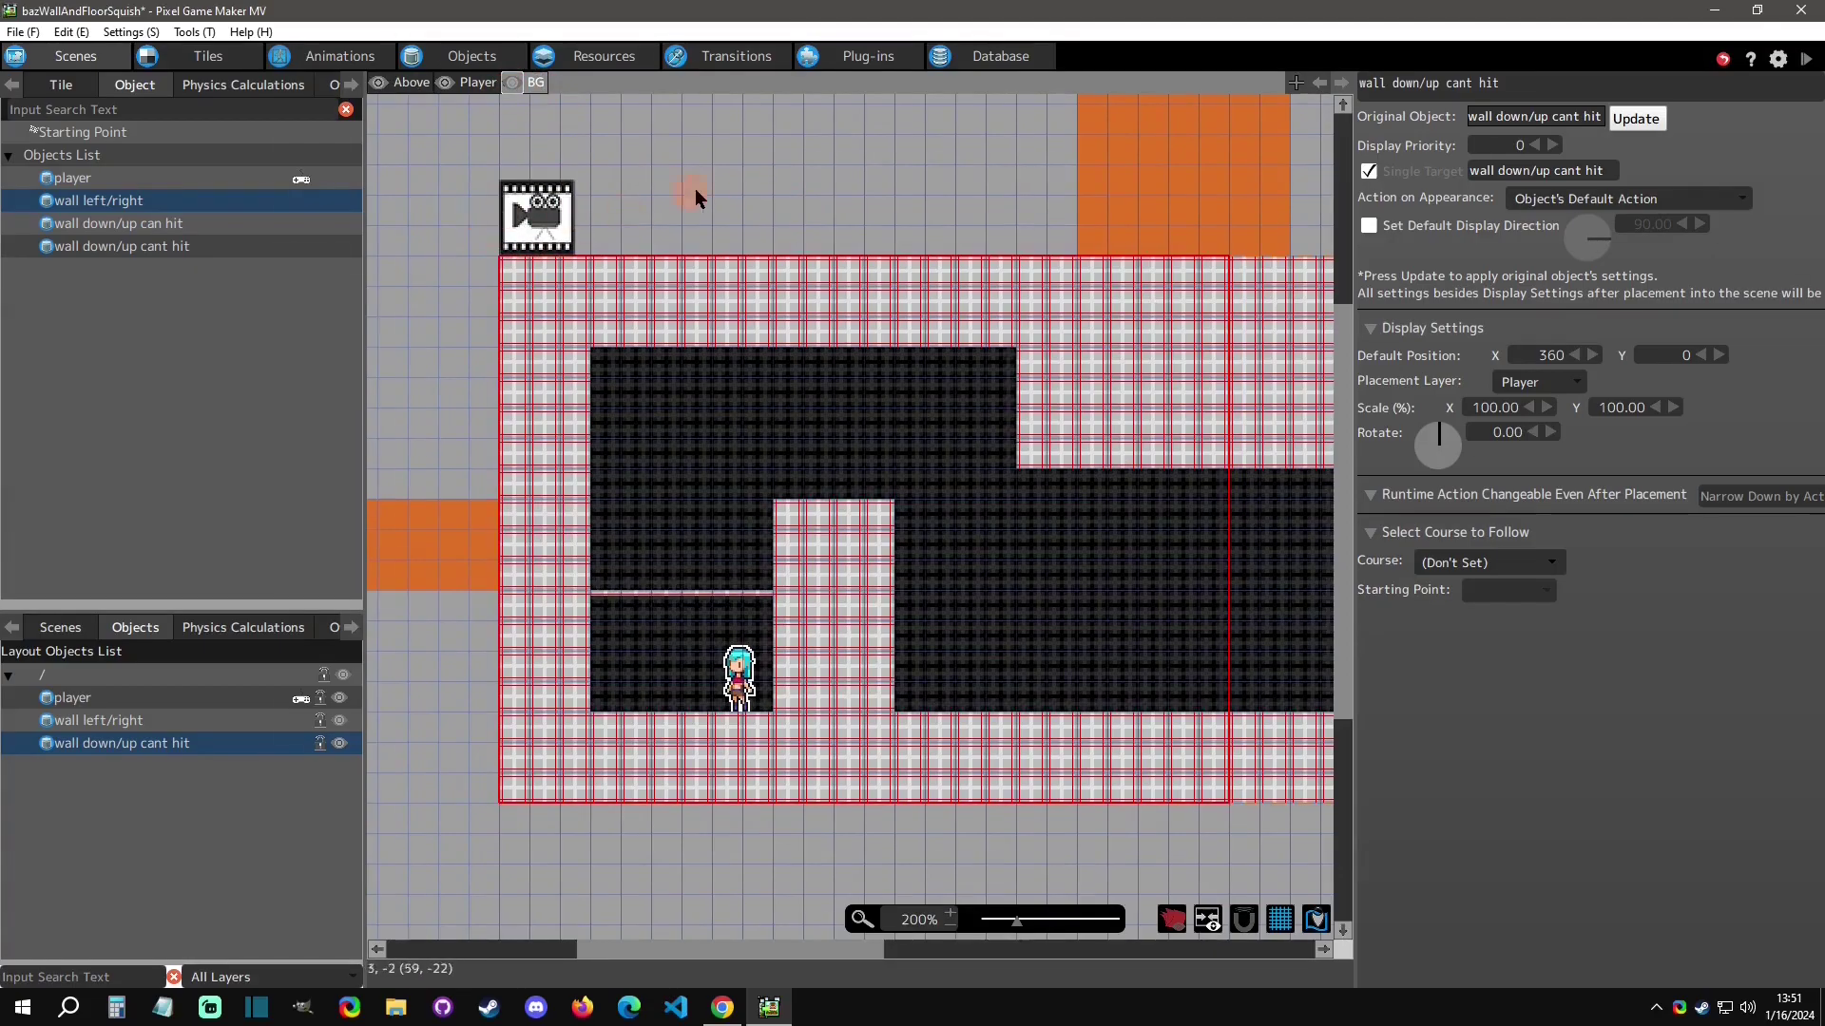